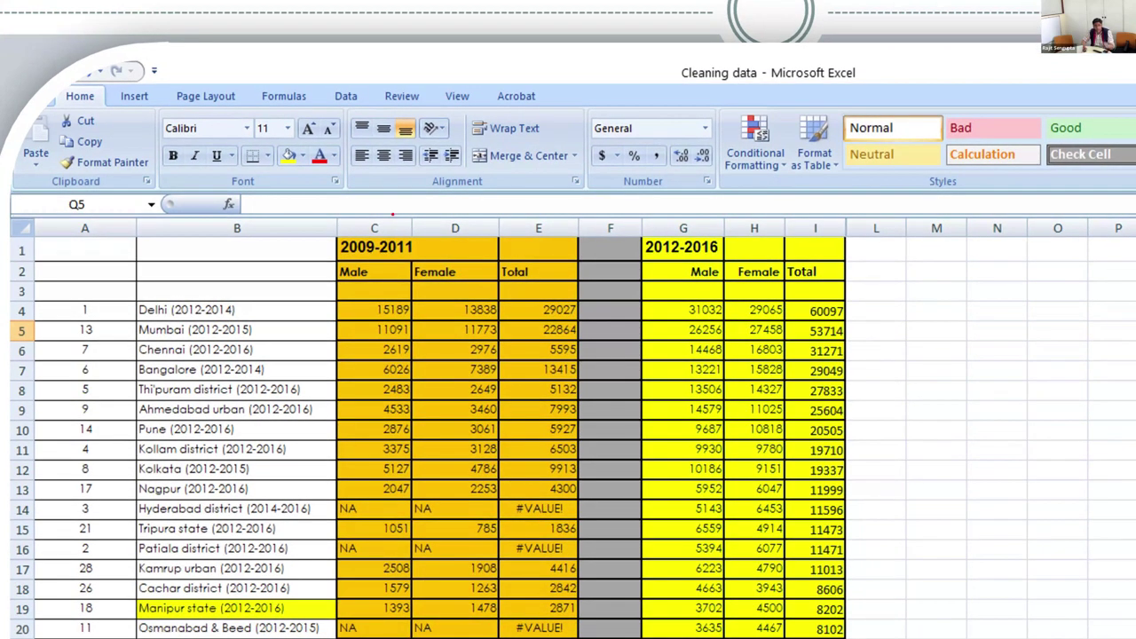
{"action": "left_click_drag", "start_coordinate": [393, 216], "coordinate": [378, 431]}
{"action": "left_click_drag", "start_coordinate": [450, 208], "coordinate": [453, 356]}
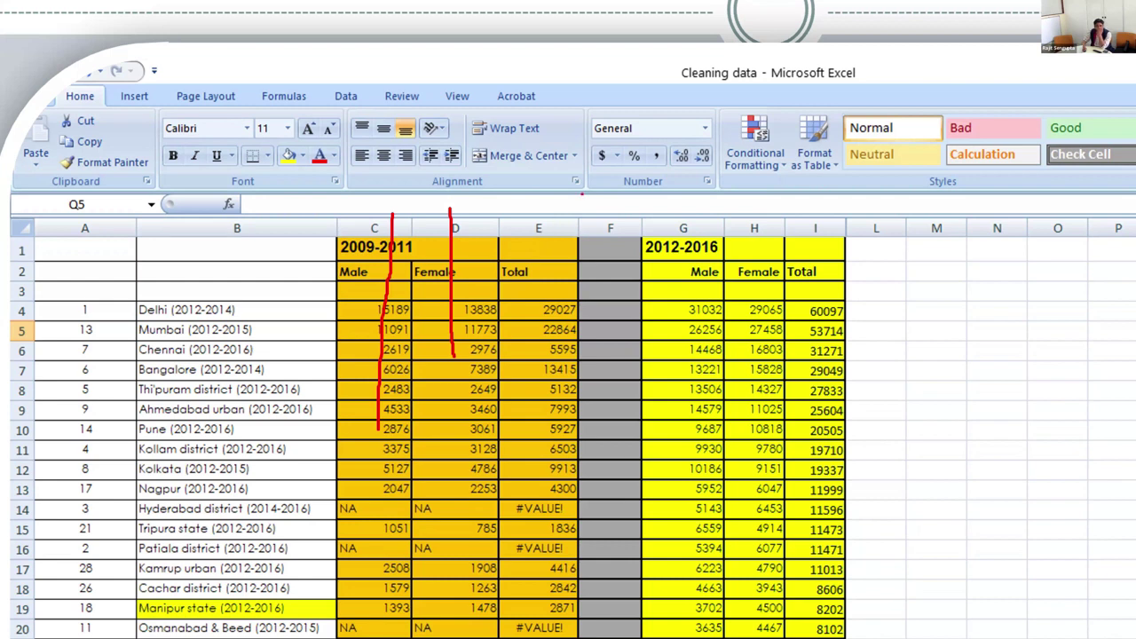
{"action": "left_click_drag", "start_coordinate": [513, 210], "coordinate": [532, 358]}
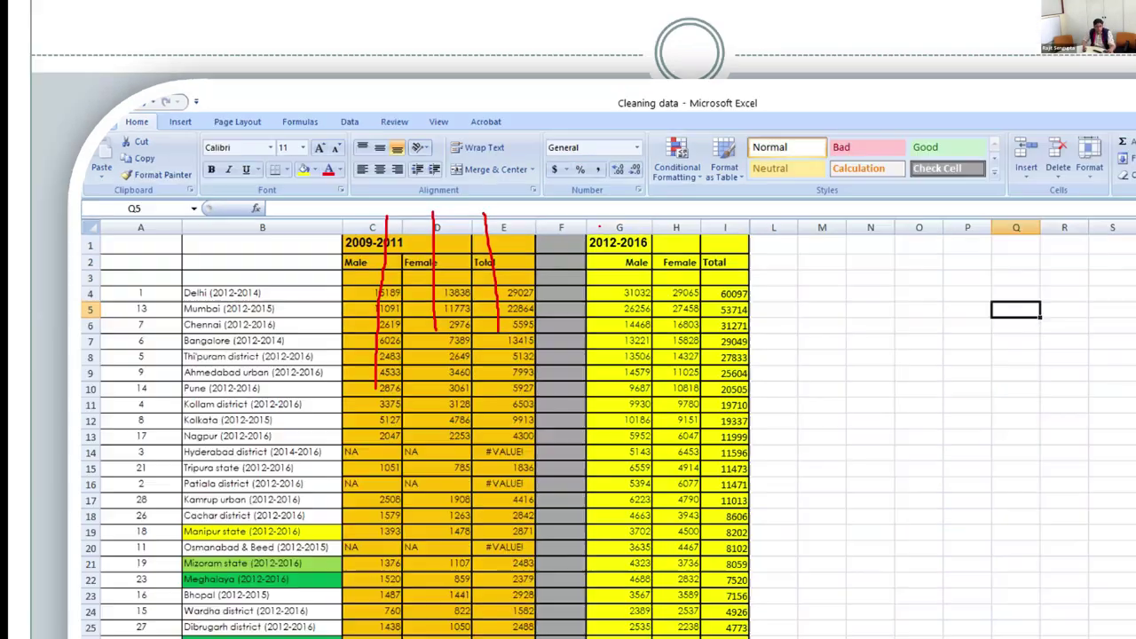
{"action": "key", "text": "e"}
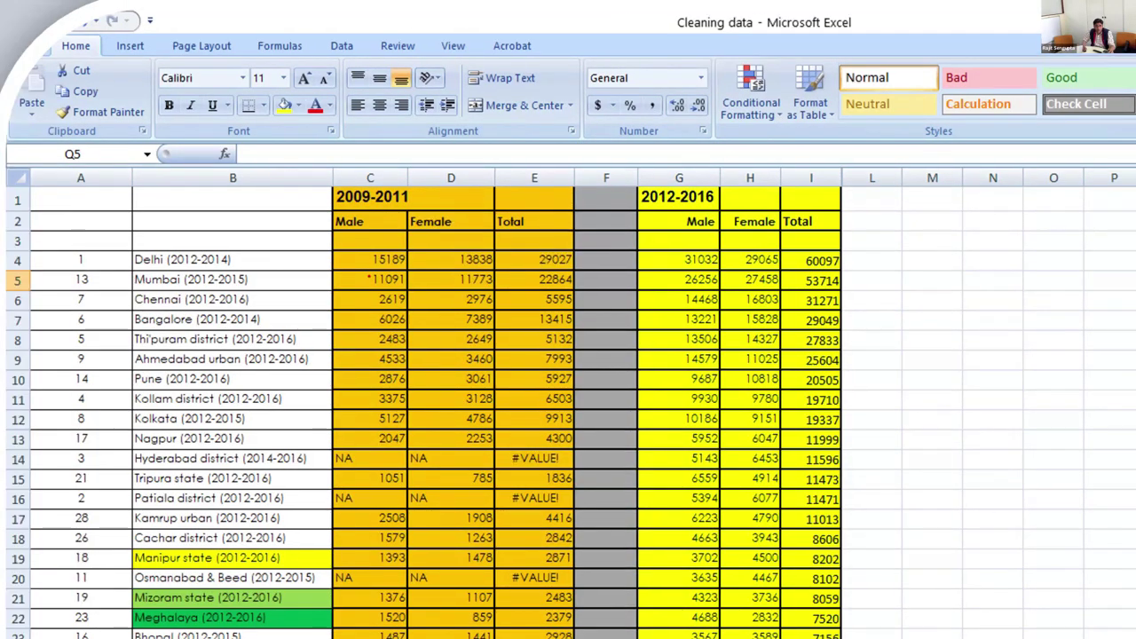
{"action": "left_click_drag", "start_coordinate": [361, 153], "coordinate": [373, 303]}
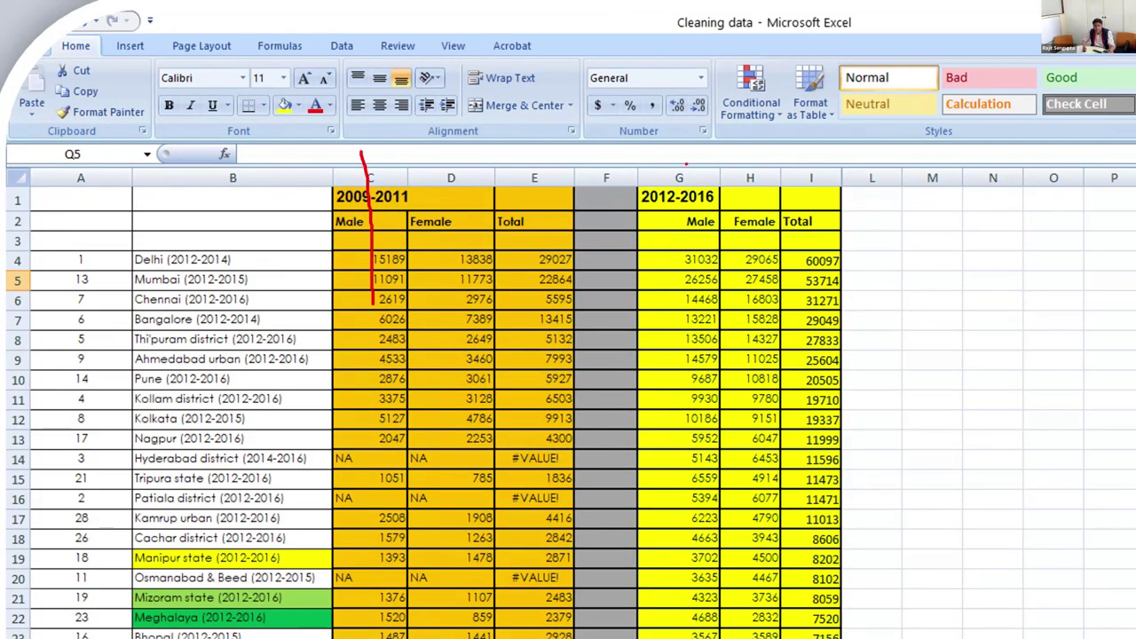
{"action": "left_click_drag", "start_coordinate": [685, 164], "coordinate": [686, 330]}
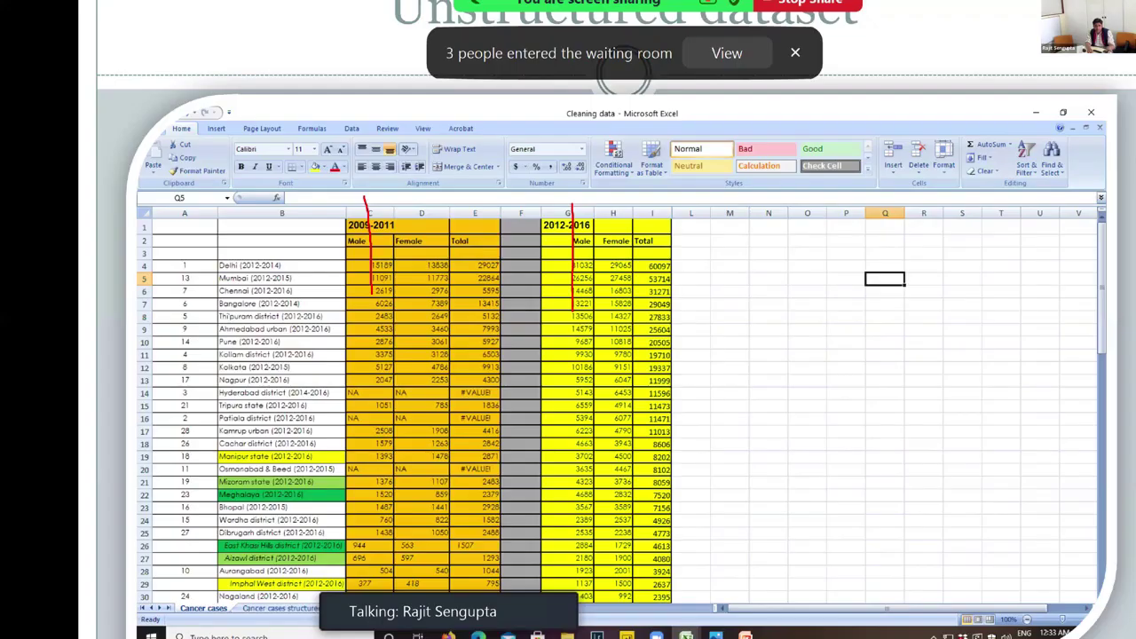
{"action": "key", "text": "Right"}
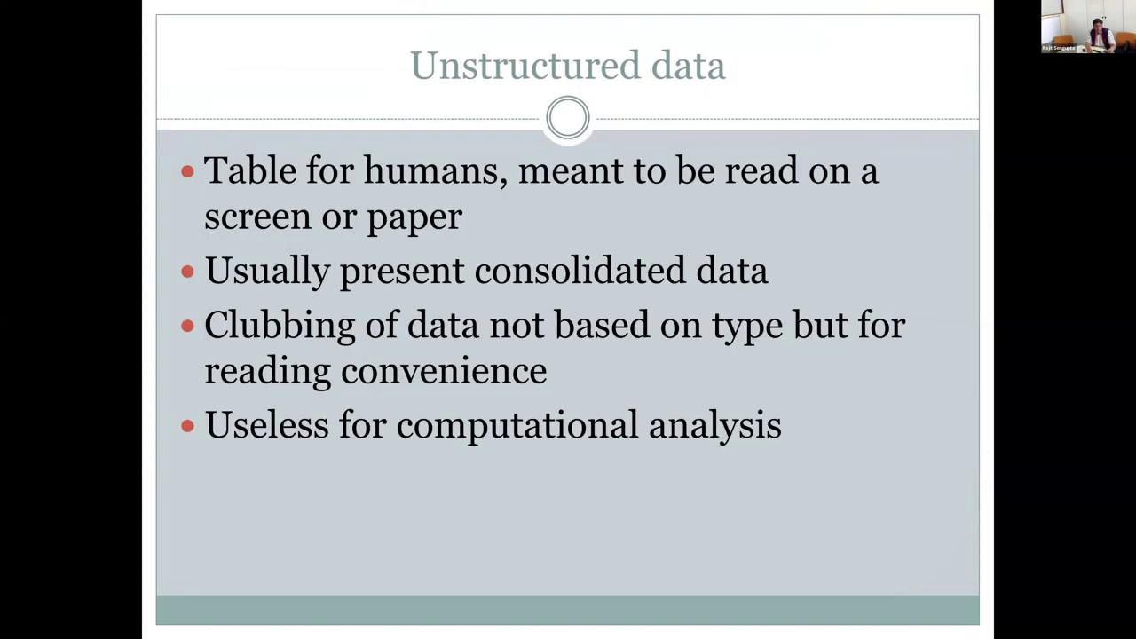
{"action": "key", "text": "Right"}
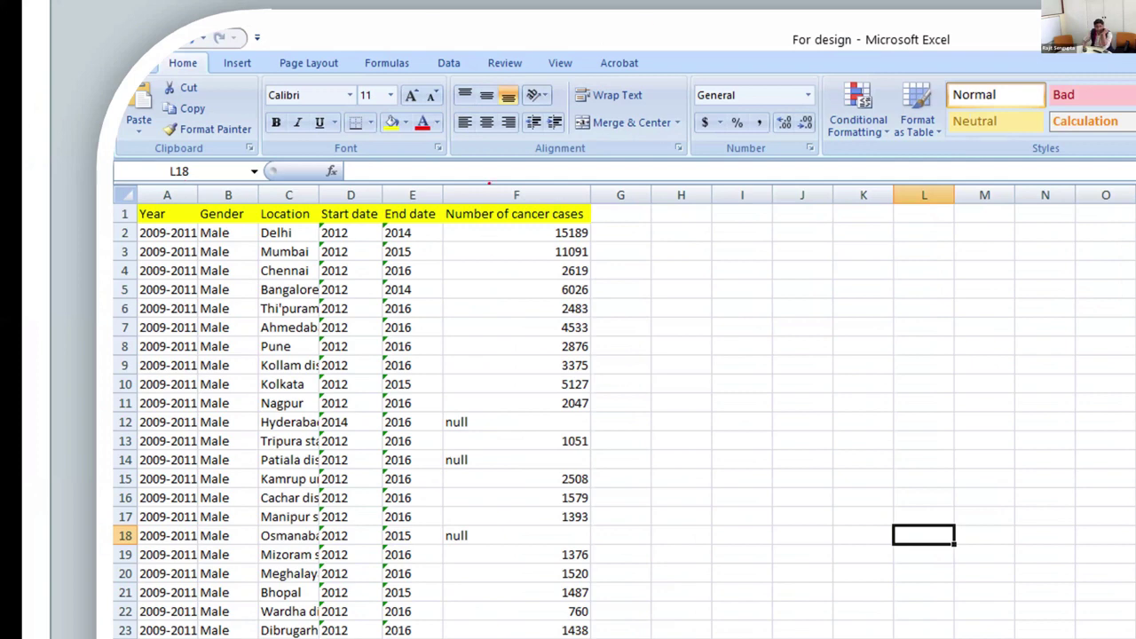
{"action": "left_click_drag", "start_coordinate": [488, 184], "coordinate": [477, 371]}
{"action": "mouse_move", "coordinate": [452, 233]}
{"action": "left_mouse_down"}
{"action": "mouse_move", "coordinate": [598, 212]}
{"action": "mouse_move", "coordinate": [599, 199]}
{"action": "mouse_move", "coordinate": [473, 207]}
{"action": "left_mouse_up"}
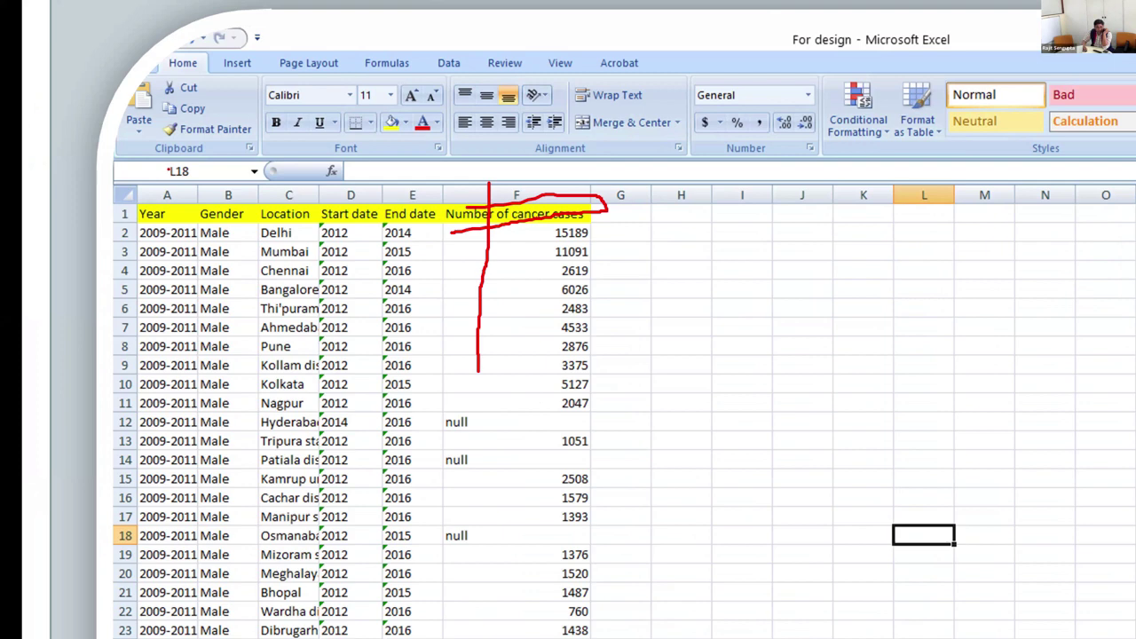
{"action": "left_click_drag", "start_coordinate": [168, 192], "coordinate": [170, 275]}
{"action": "left_click_drag", "start_coordinate": [226, 195], "coordinate": [227, 268]}
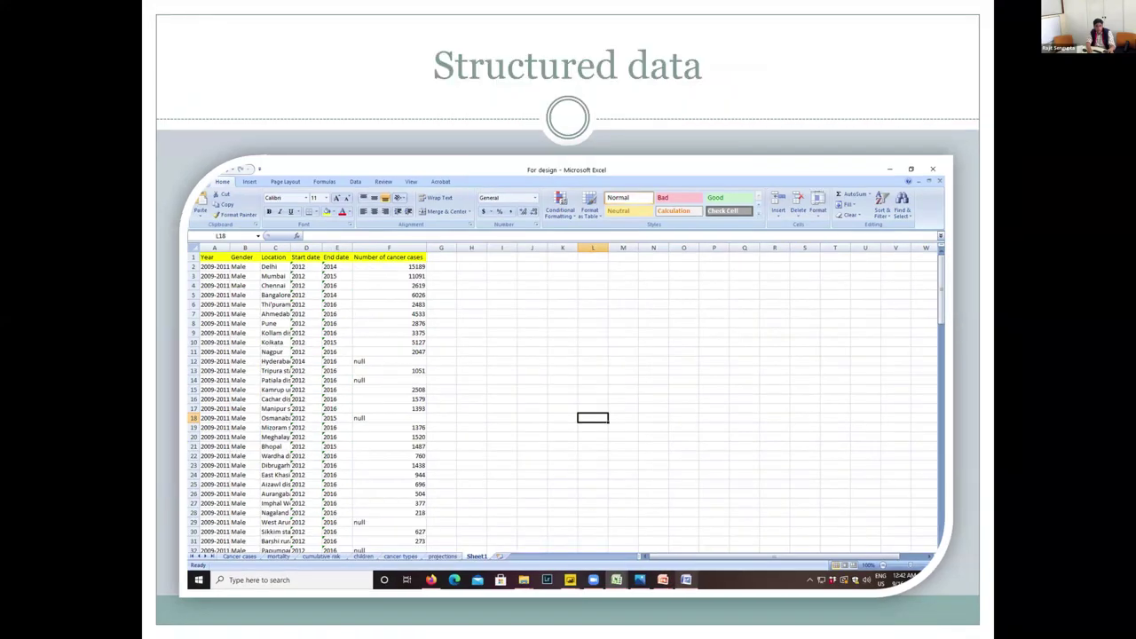
{"action": "key", "text": "Right"}
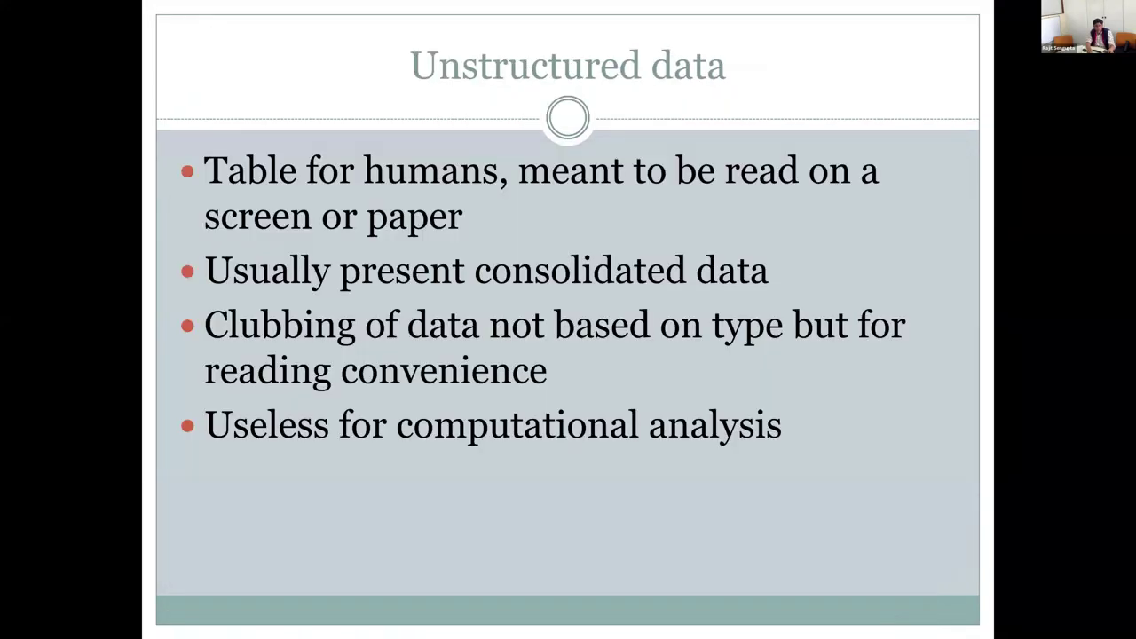
{"action": "key", "text": "Right"}
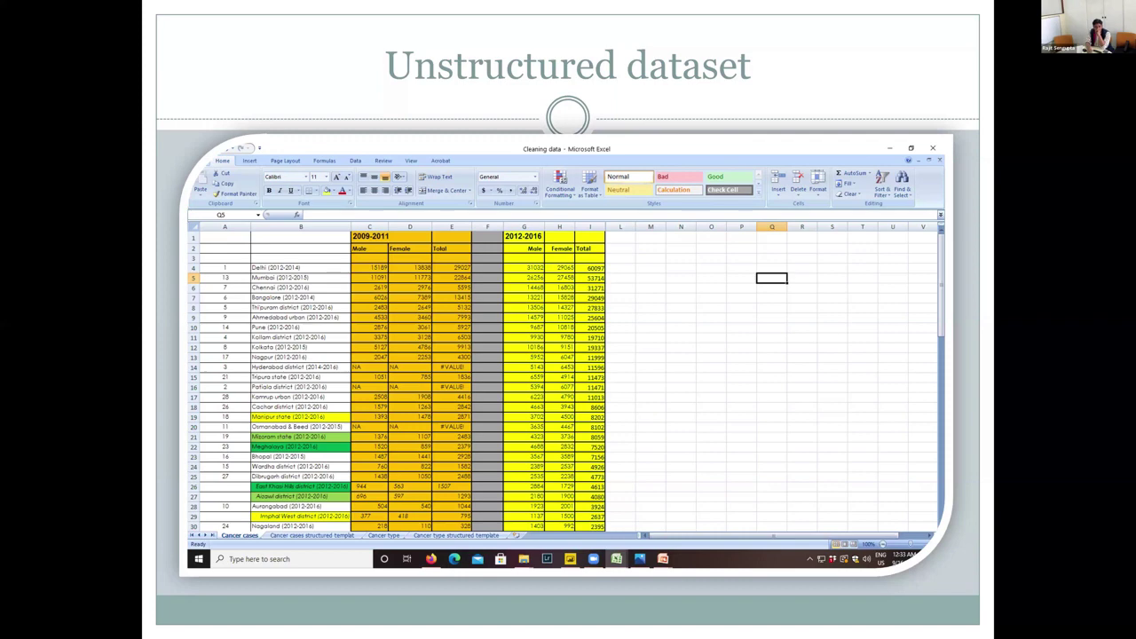
{"action": "key", "text": "Right"}
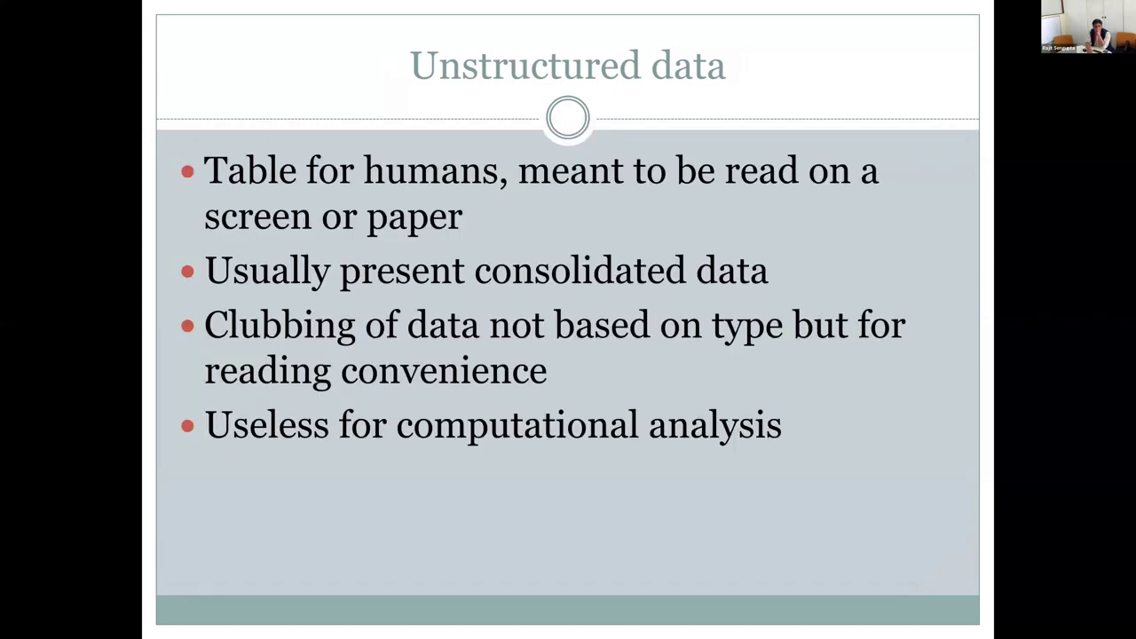
{"action": "key", "text": "Right"}
{"action": "key", "text": "Right"}
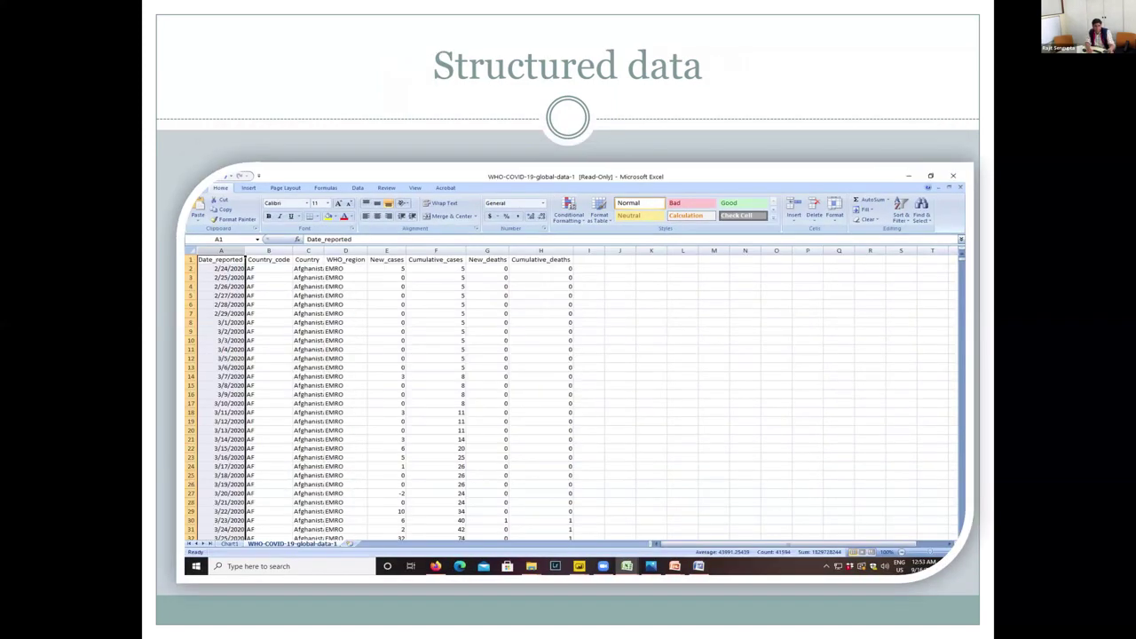
{"action": "key", "text": "super+plus"}
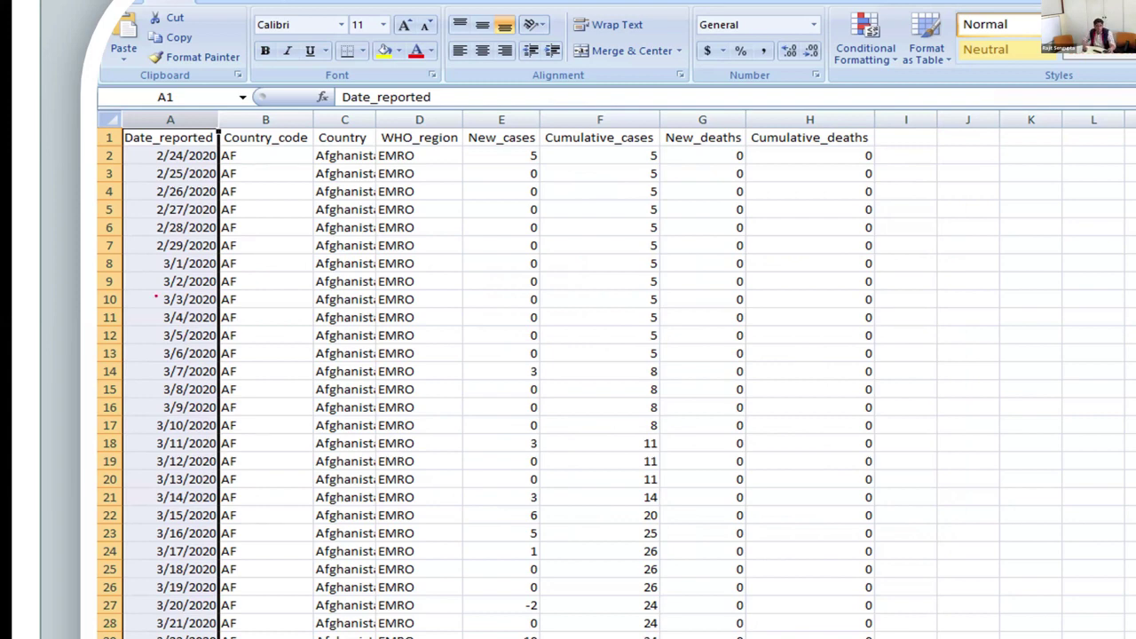
{"action": "left_click_drag", "start_coordinate": [188, 102], "coordinate": [152, 213]}
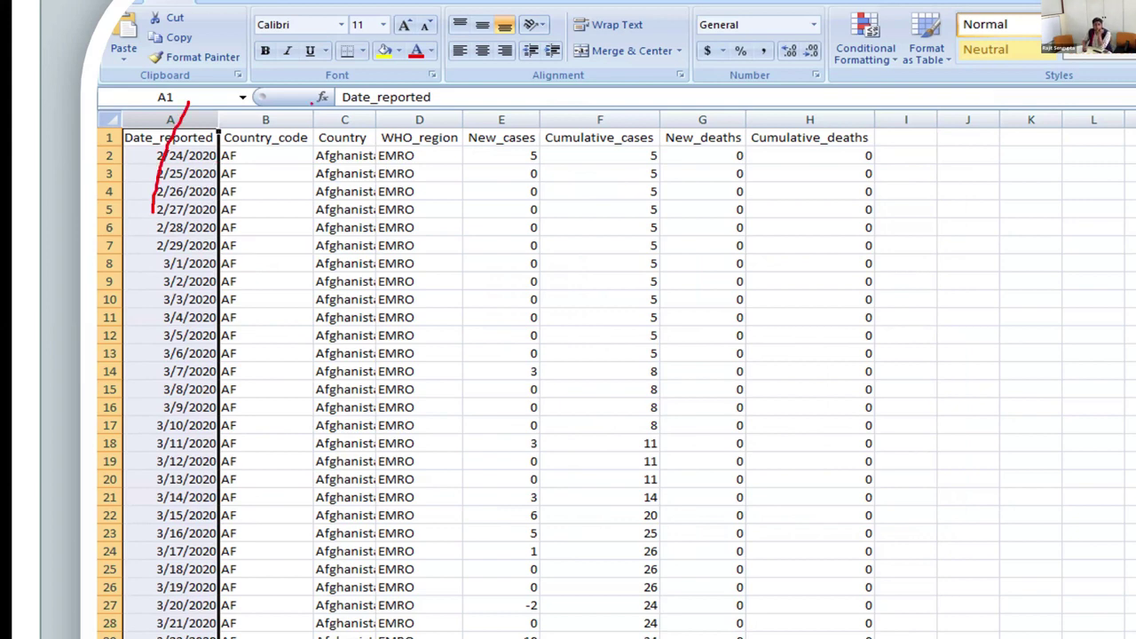
{"action": "left_click_drag", "start_coordinate": [290, 116], "coordinate": [286, 182]}
{"action": "left_click_drag", "start_coordinate": [346, 118], "coordinate": [347, 176]}
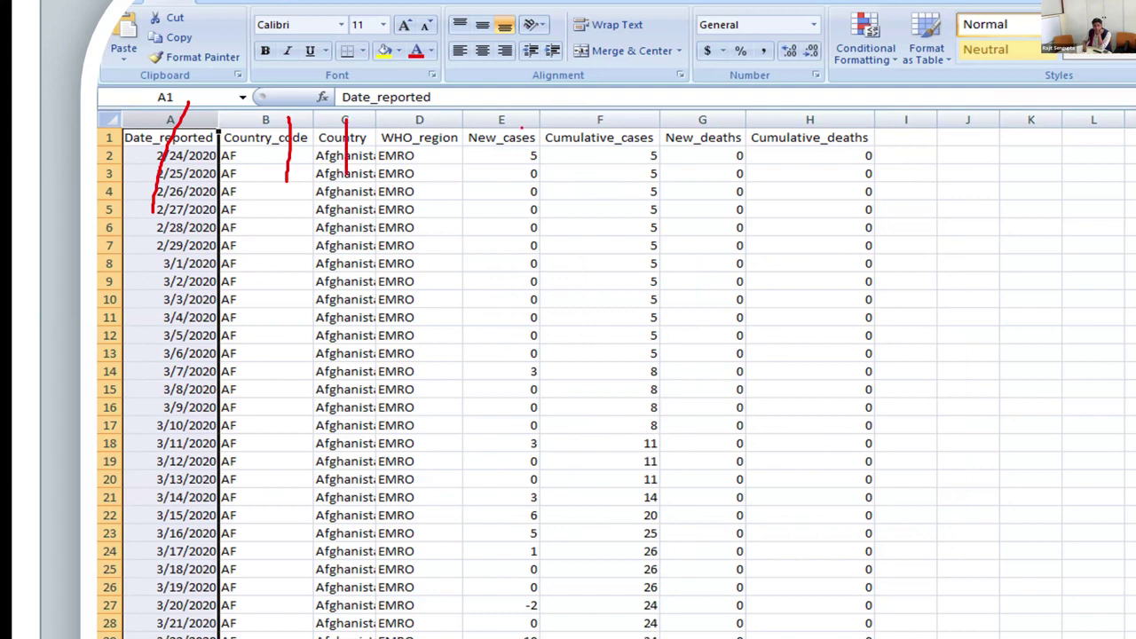
{"action": "left_click_drag", "start_coordinate": [520, 116], "coordinate": [523, 202]}
{"action": "left_click_drag", "start_coordinate": [593, 115], "coordinate": [595, 215]}
{"action": "left_click_drag", "start_coordinate": [721, 110], "coordinate": [726, 172]}
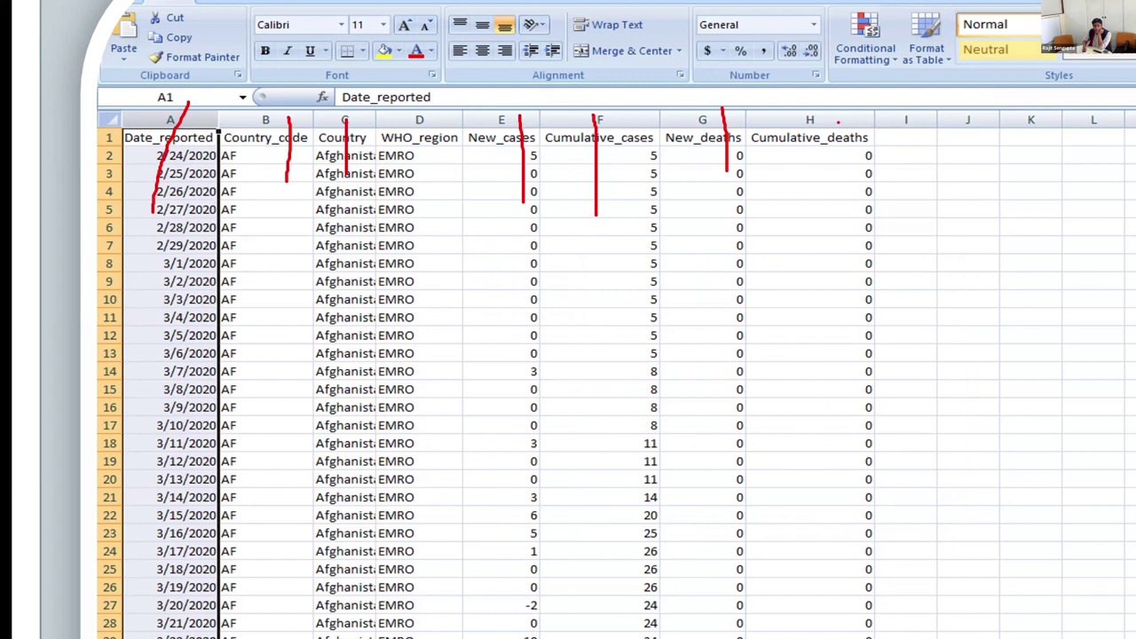
{"action": "left_click_drag", "start_coordinate": [838, 119], "coordinate": [839, 199]}
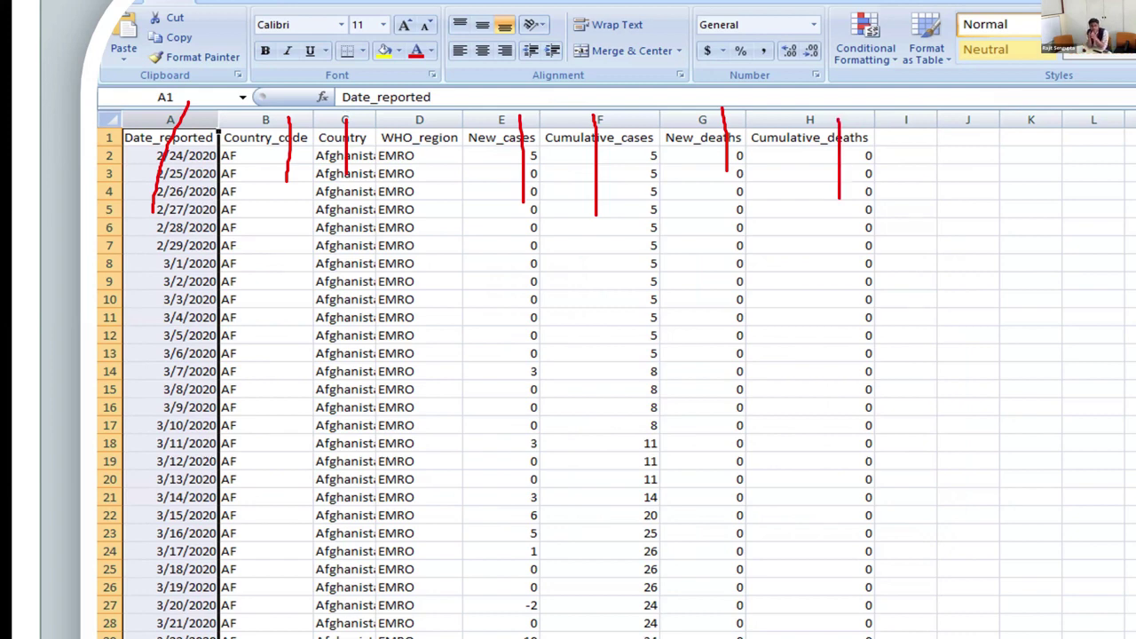
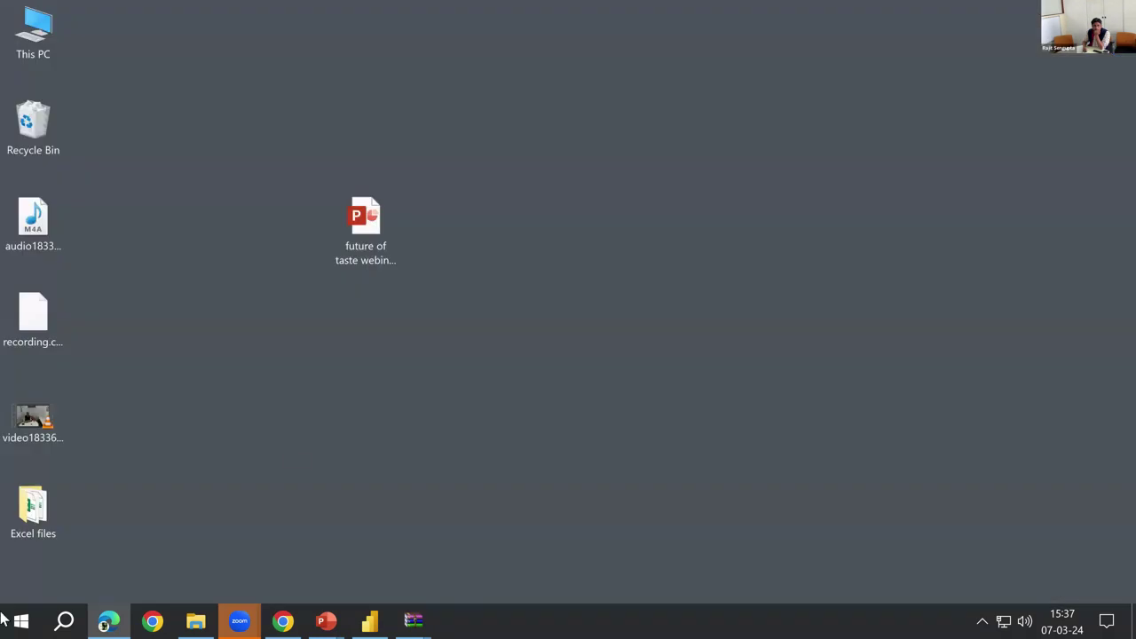
- Search Windows for "marke" and open the Microsoft Store app
{"action": "left_click", "coordinate": [64, 620]}
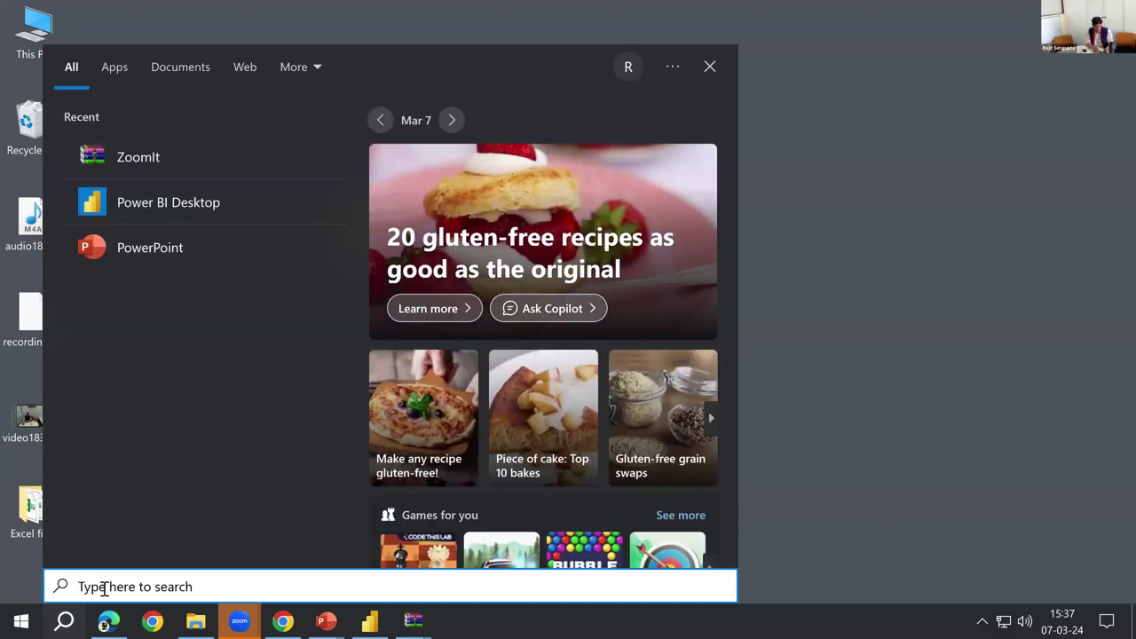
{"action": "type", "text": "marke"}
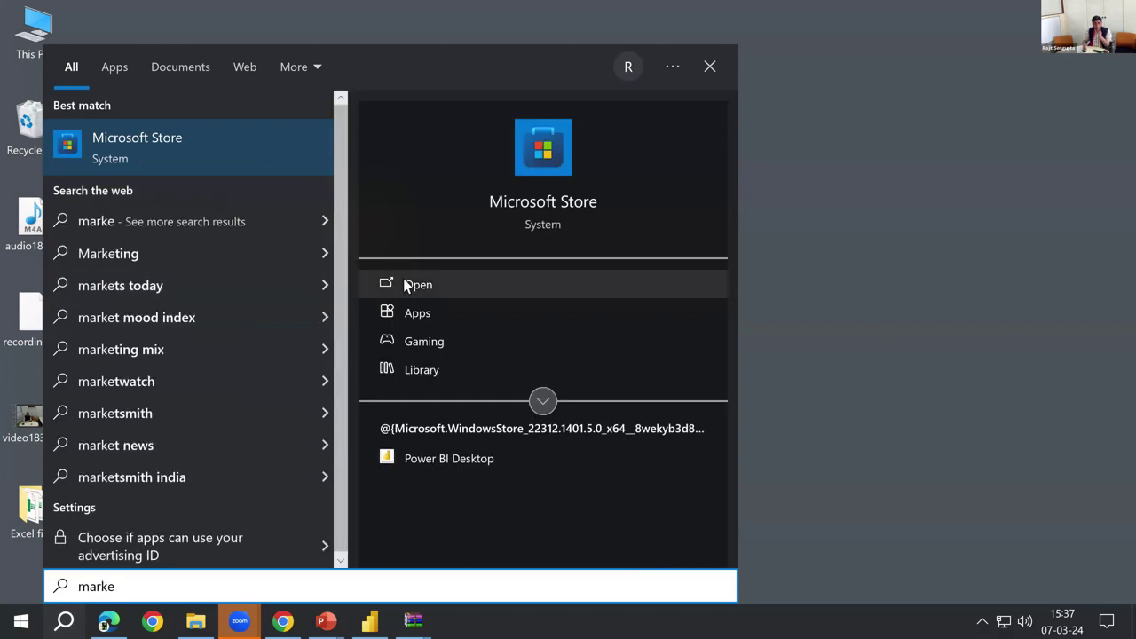
{"action": "left_click", "coordinate": [405, 283]}
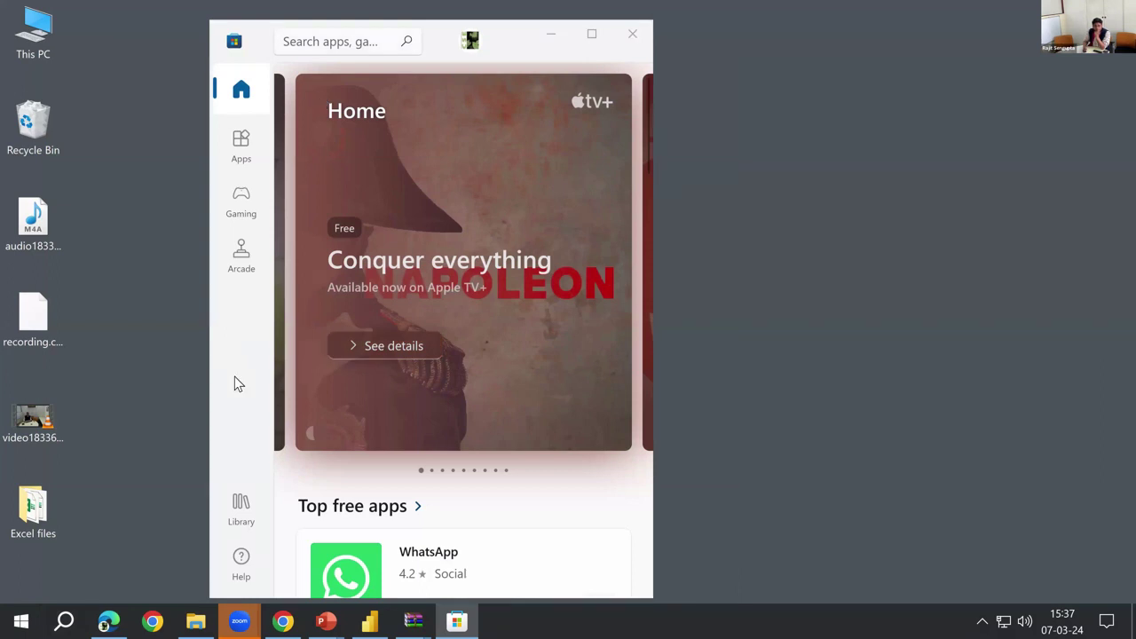
- Search the store for "power bi" and view the Power BI Desktop product page in a maximized window
{"action": "left_click", "coordinate": [363, 42]}
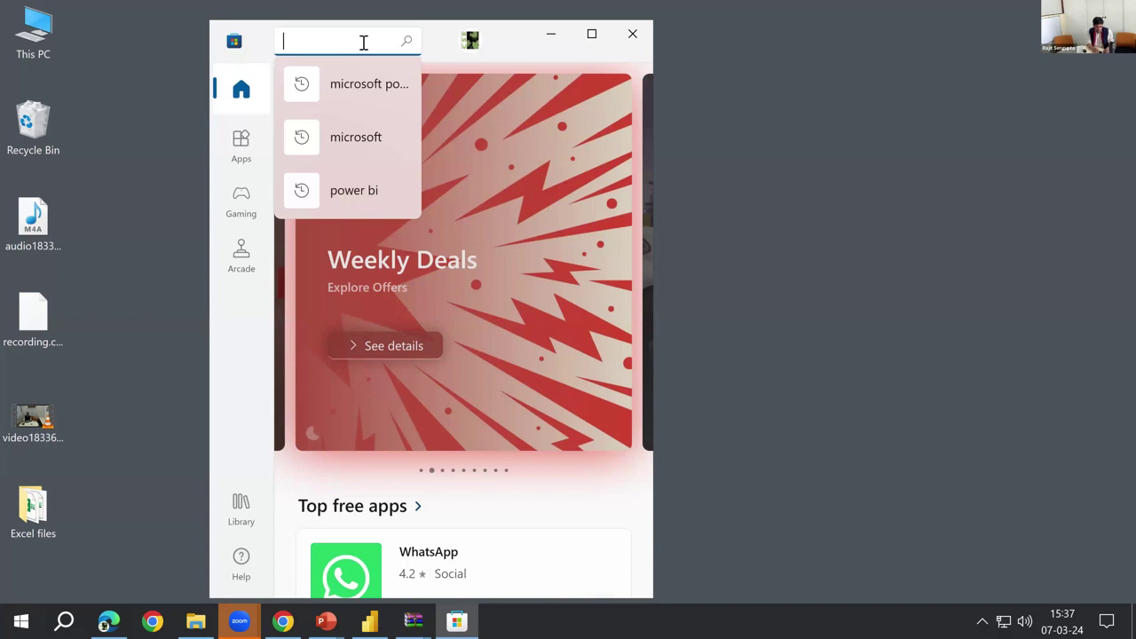
{"action": "type", "text": "pow"}
{"action": "key", "text": "XF86AudioRaiseVolume"}
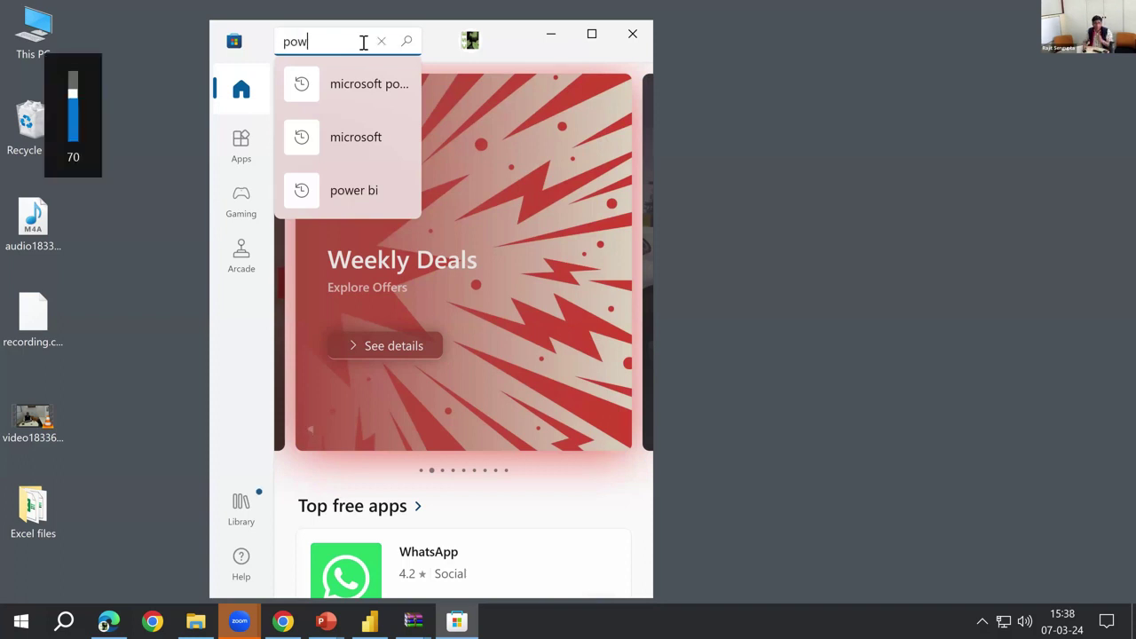
{"action": "type", "text": "er bi"}
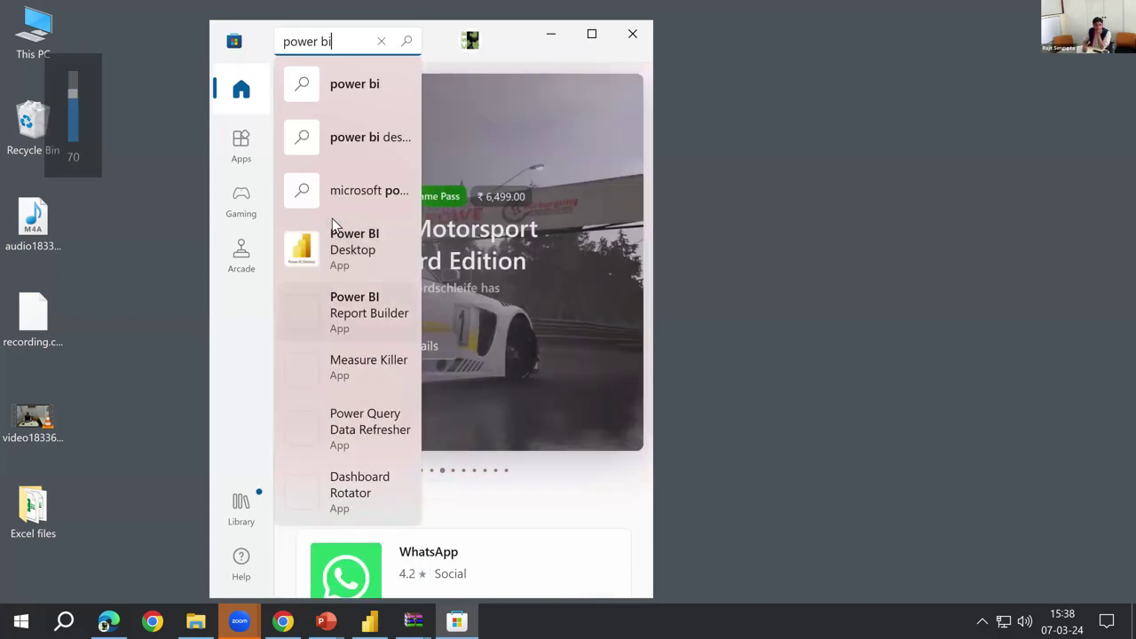
{"action": "key", "text": "Return"}
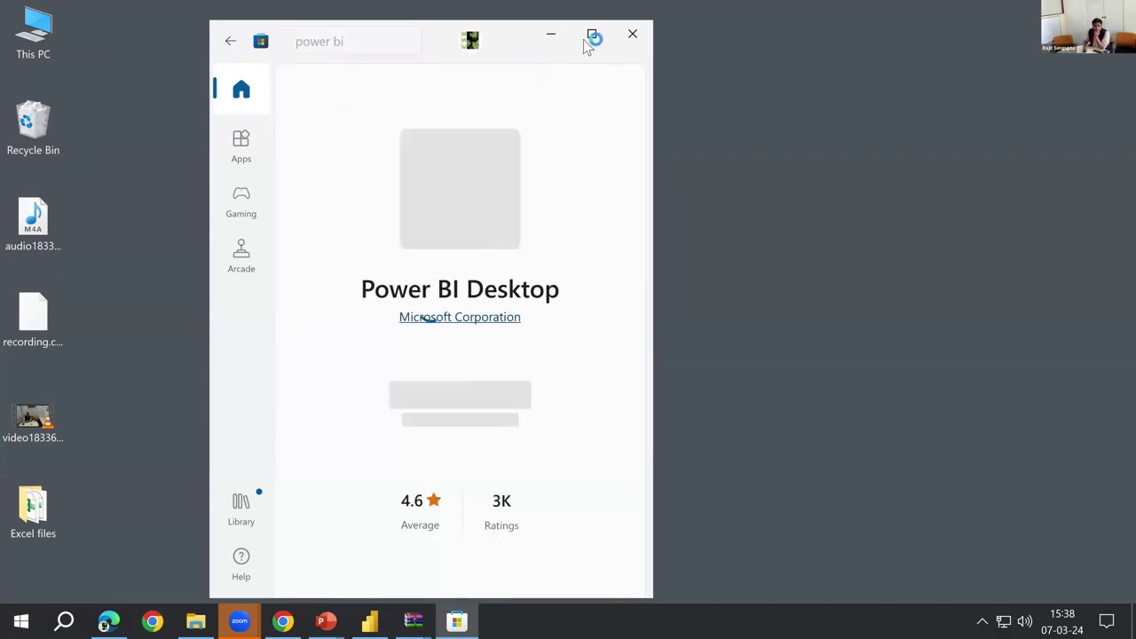
{"action": "left_click", "coordinate": [587, 44]}
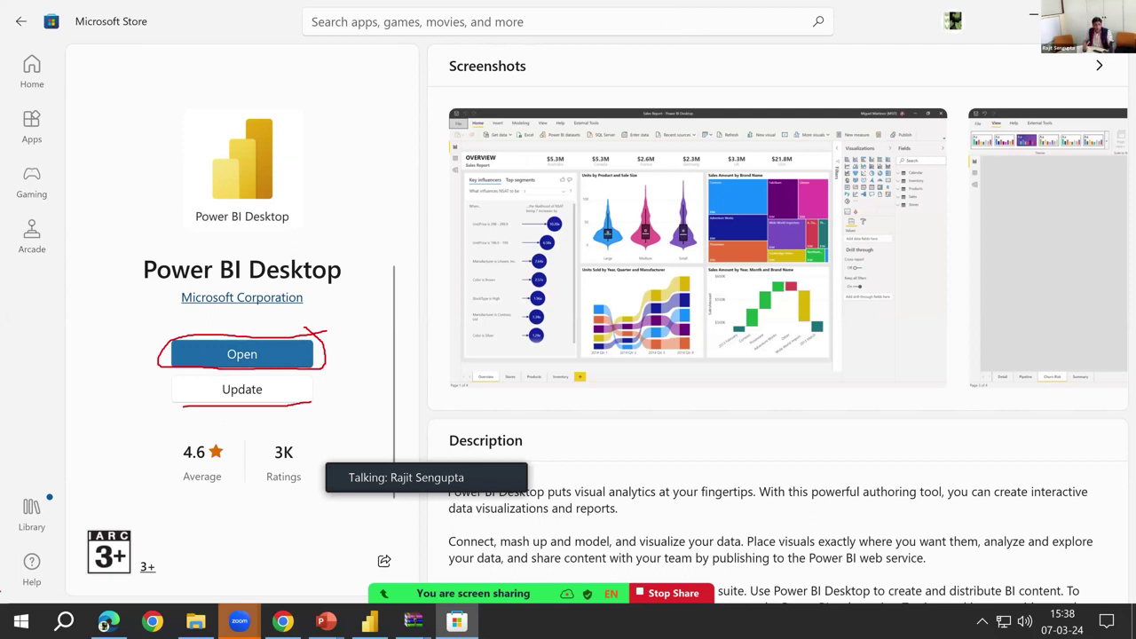
- Locate Power BI Desktop among the installed apps, switch to its open window and create a new blank report
{"action": "left_click", "coordinate": [21, 620]}
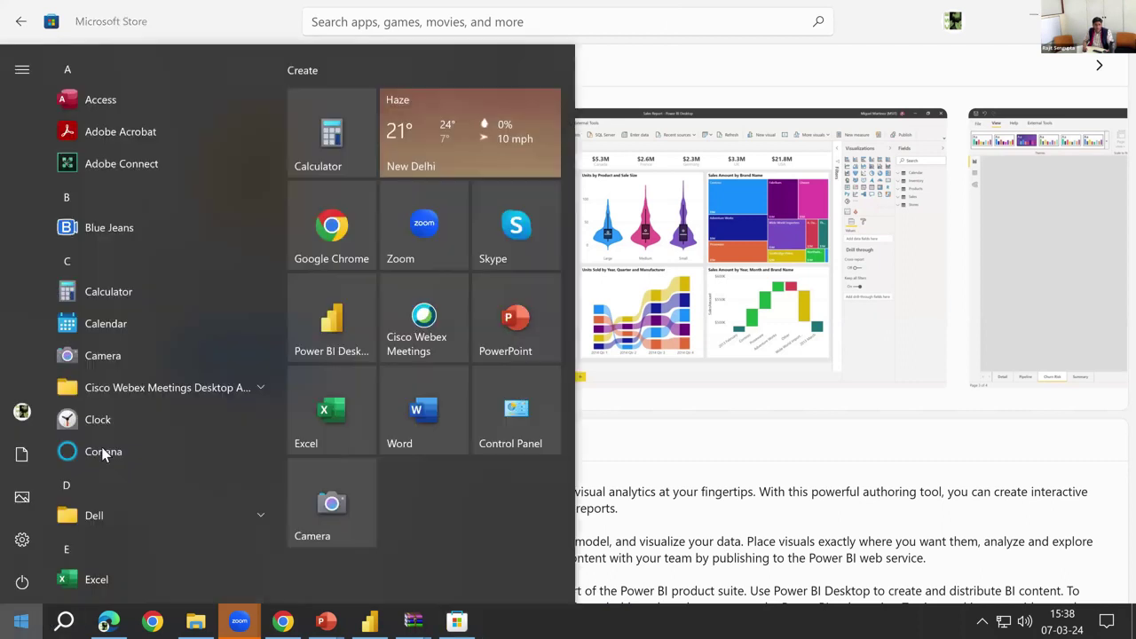
{"action": "scroll", "coordinate": [102, 453], "scroll_direction": "down", "scroll_amount": 10}
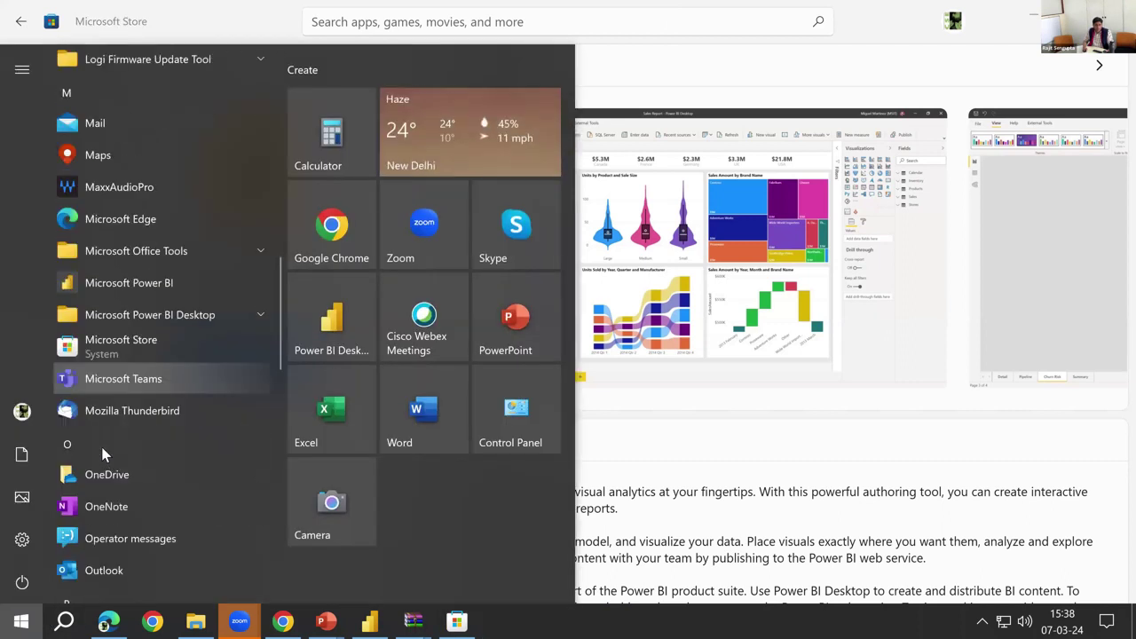
{"action": "scroll", "coordinate": [102, 453], "scroll_direction": "down", "scroll_amount": 6}
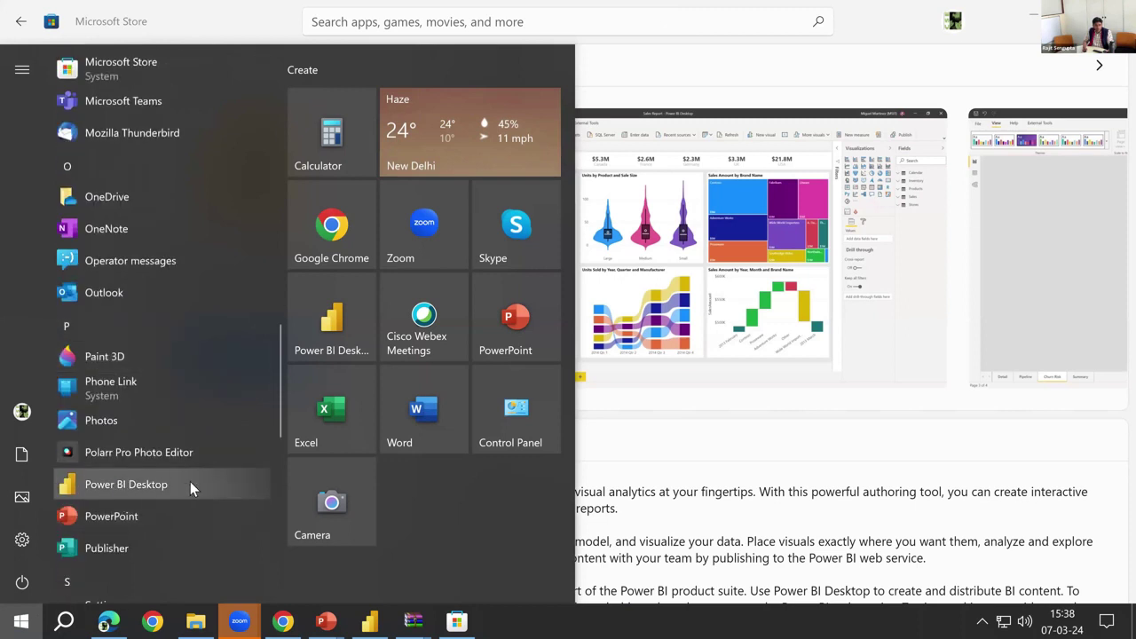
{"action": "left_click", "coordinate": [367, 618]}
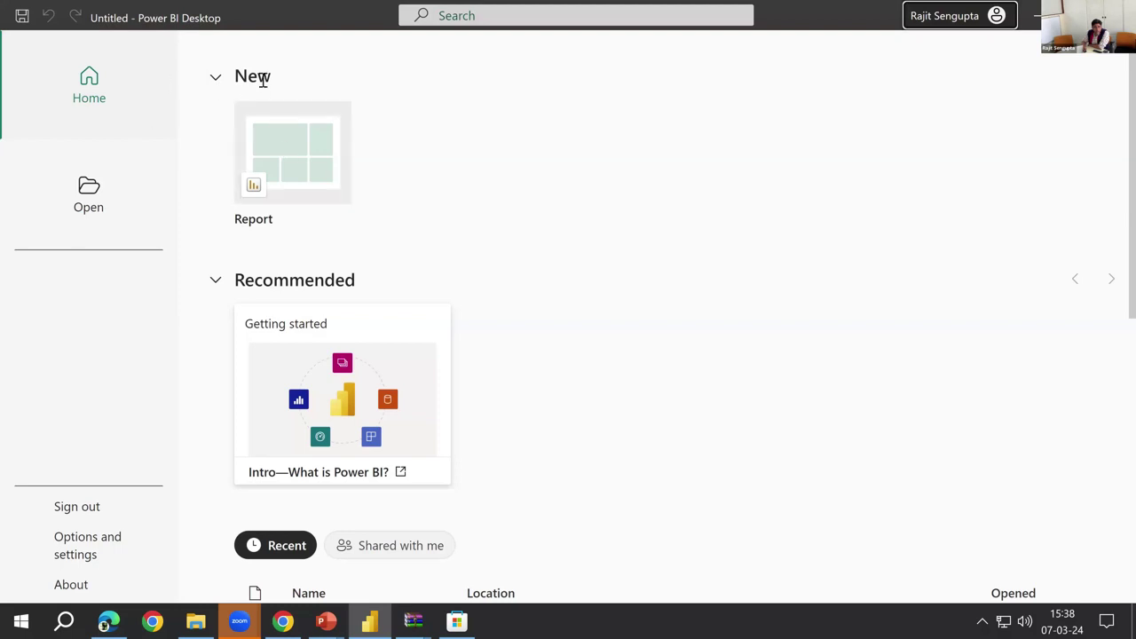
{"action": "left_click", "coordinate": [280, 156]}
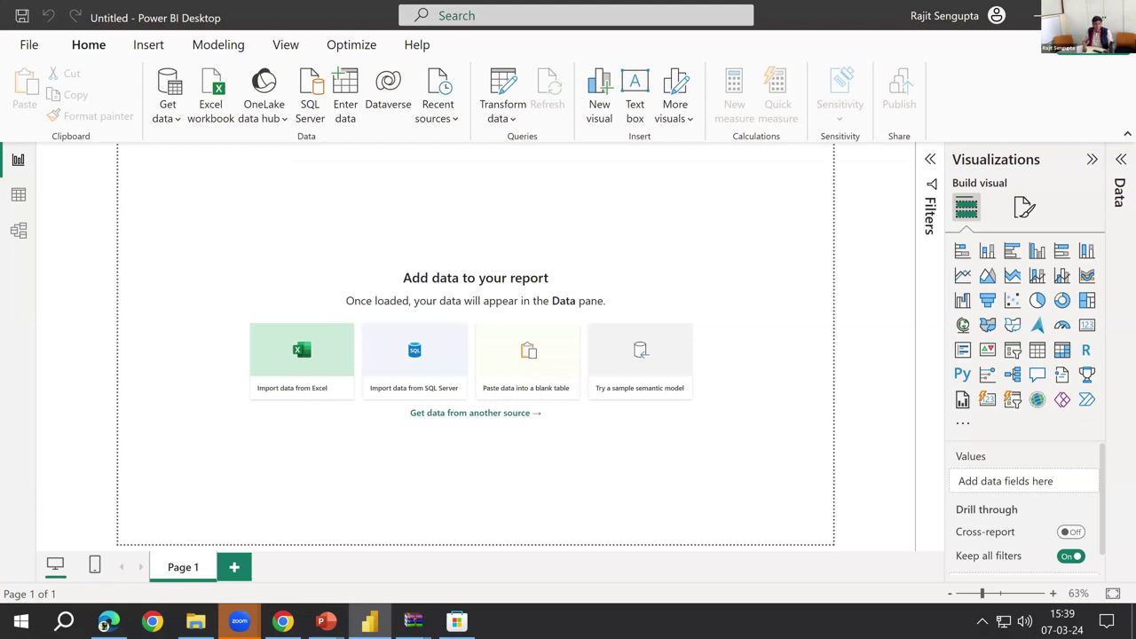
{"action": "mouse_move", "coordinate": [116, 153]}
{"action": "left_mouse_down"}
{"action": "mouse_move", "coordinate": [110, 285]}
{"action": "mouse_move", "coordinate": [125, 497]}
{"action": "mouse_move", "coordinate": [268, 537]}
{"action": "mouse_move", "coordinate": [842, 523]}
{"action": "mouse_move", "coordinate": [850, 404]}
{"action": "mouse_move", "coordinate": [829, 141]}
{"action": "mouse_move", "coordinate": [811, 122]}
{"action": "mouse_move", "coordinate": [479, 151]}
{"action": "mouse_move", "coordinate": [118, 153]}
{"action": "left_mouse_up"}
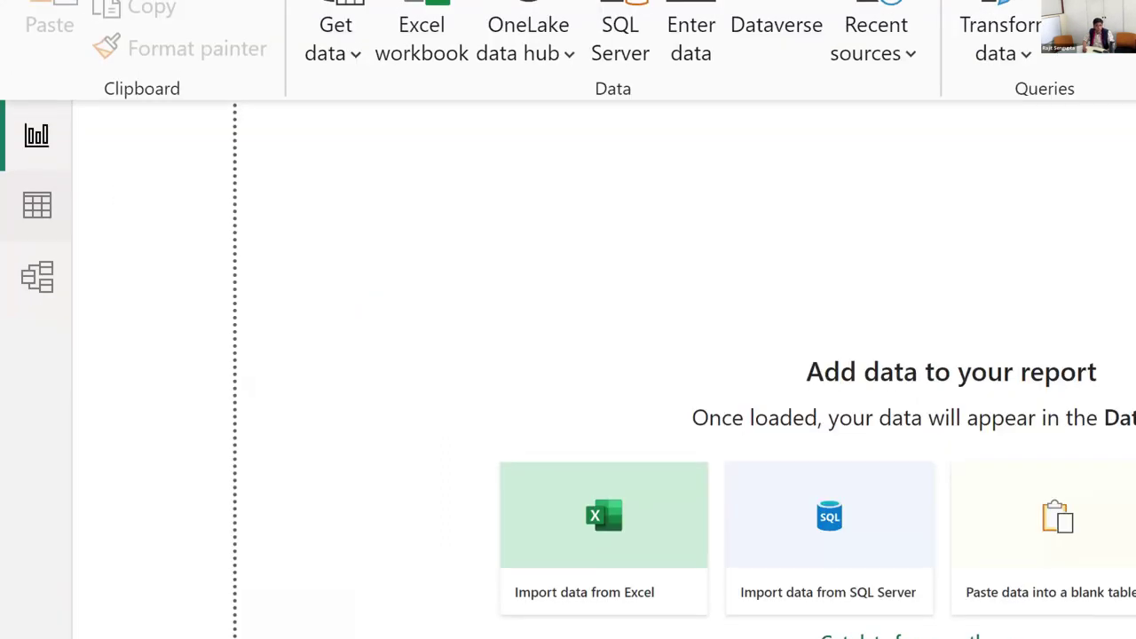
{"action": "mouse_move", "coordinate": [41, 154]}
{"action": "left_mouse_down"}
{"action": "mouse_move", "coordinate": [59, 110]}
{"action": "mouse_move", "coordinate": [29, 92]}
{"action": "mouse_move", "coordinate": [8, 120]}
{"action": "mouse_move", "coordinate": [7, 155]}
{"action": "mouse_move", "coordinate": [26, 171]}
{"action": "mouse_move", "coordinate": [55, 133]}
{"action": "mouse_move", "coordinate": [103, 126]}
{"action": "mouse_move", "coordinate": [79, 114]}
{"action": "mouse_move", "coordinate": [42, 151]}
{"action": "left_mouse_up"}
{"action": "left_click_drag", "start_coordinate": [34, 147], "coordinate": [69, 142]}
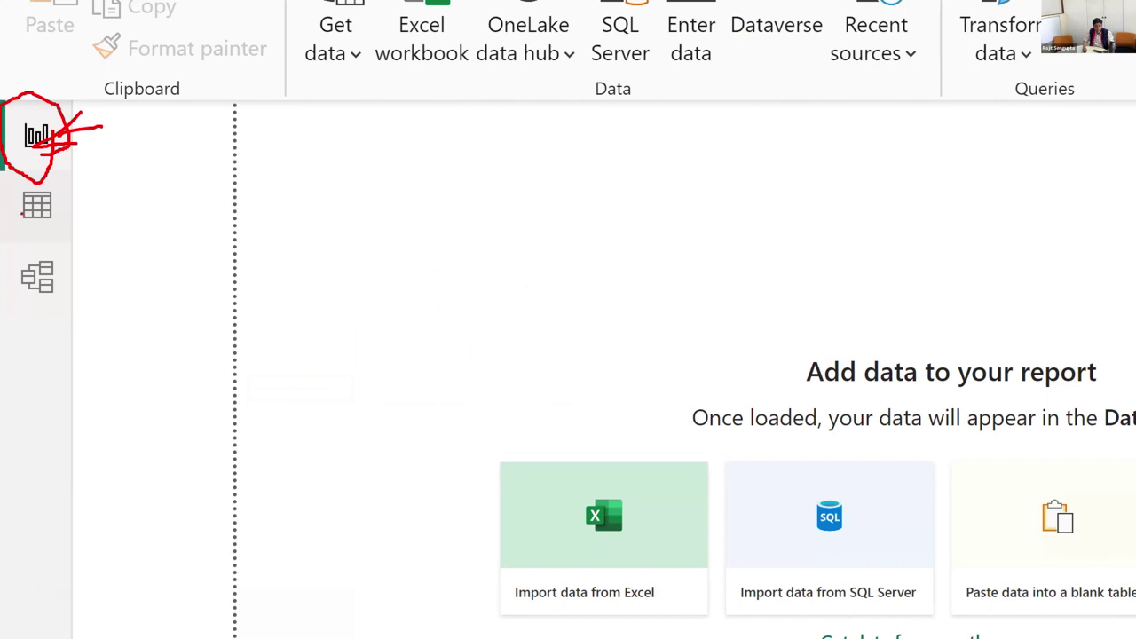
{"action": "mouse_move", "coordinate": [18, 176]}
{"action": "left_mouse_down"}
{"action": "mouse_move", "coordinate": [7, 229]}
{"action": "mouse_move", "coordinate": [68, 230]}
{"action": "mouse_move", "coordinate": [56, 165]}
{"action": "mouse_move", "coordinate": [12, 174]}
{"action": "mouse_move", "coordinate": [7, 203]}
{"action": "mouse_move", "coordinate": [135, 190]}
{"action": "left_mouse_up"}
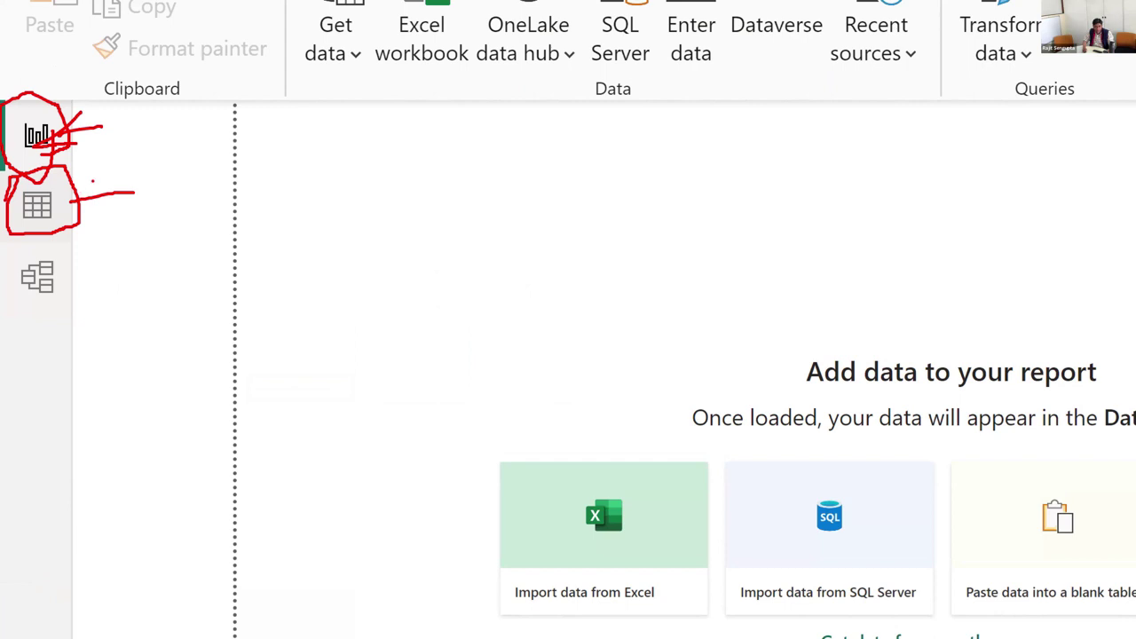
{"action": "left_click_drag", "start_coordinate": [94, 183], "coordinate": [92, 213]}
{"action": "mouse_move", "coordinate": [9, 321]}
{"action": "left_mouse_down"}
{"action": "mouse_move", "coordinate": [75, 248]}
{"action": "mouse_move", "coordinate": [83, 293]}
{"action": "mouse_move", "coordinate": [8, 321]}
{"action": "mouse_move", "coordinate": [7, 243]}
{"action": "left_mouse_up"}
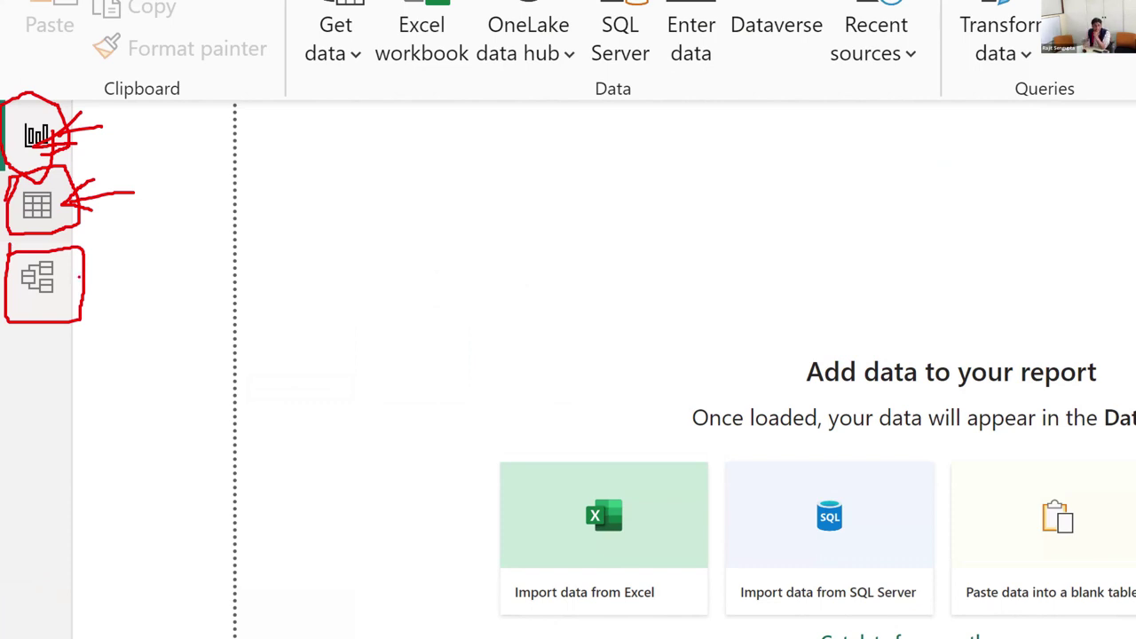
{"action": "mouse_move", "coordinate": [78, 280]}
{"action": "left_mouse_down"}
{"action": "mouse_move", "coordinate": [145, 282]}
{"action": "mouse_move", "coordinate": [77, 282]}
{"action": "mouse_move", "coordinate": [89, 312]}
{"action": "left_mouse_up"}
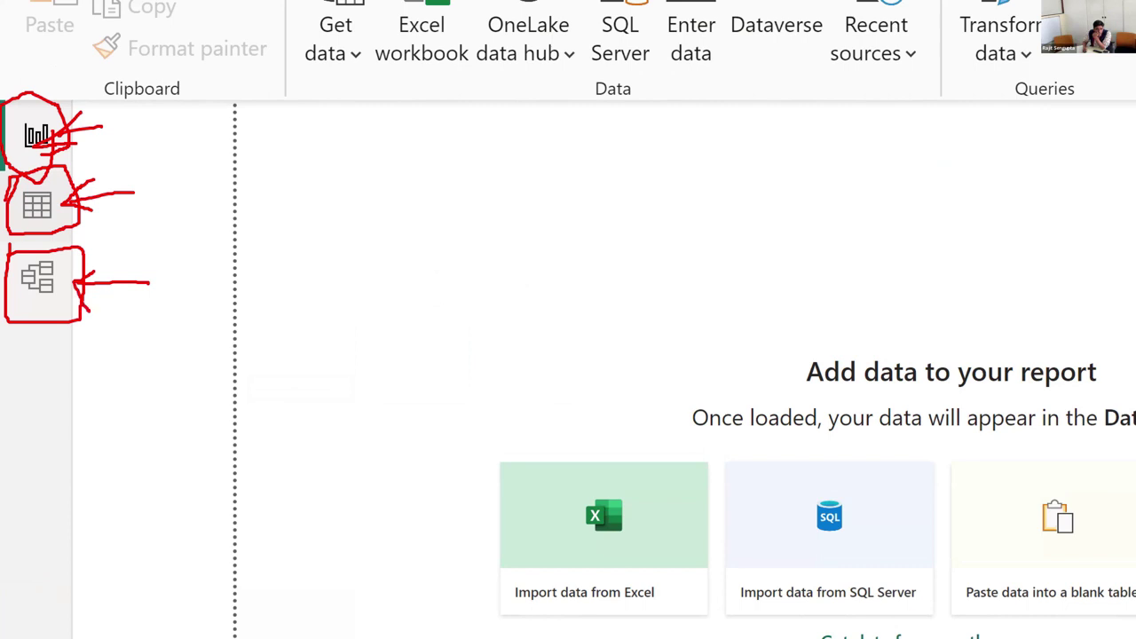
{"action": "left_click_drag", "start_coordinate": [9, 297], "coordinate": [55, 294]}
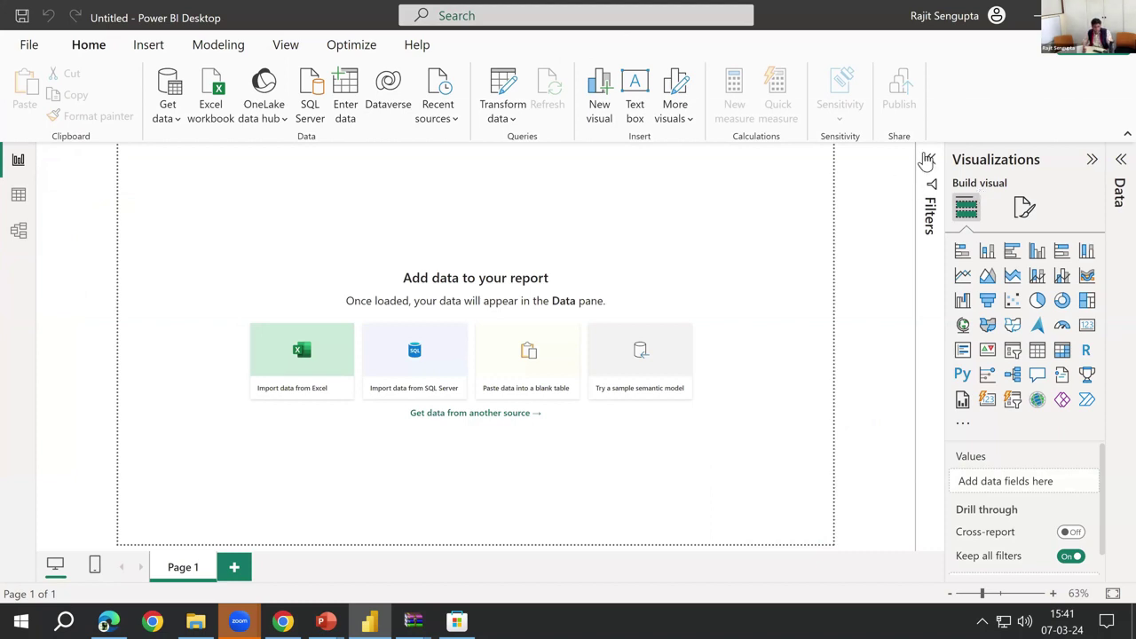
{"action": "mouse_move", "coordinate": [952, 153]}
{"action": "left_mouse_down"}
{"action": "mouse_move", "coordinate": [956, 216]}
{"action": "mouse_move", "coordinate": [1074, 209]}
{"action": "mouse_move", "coordinate": [1054, 144]}
{"action": "mouse_move", "coordinate": [941, 157]}
{"action": "left_mouse_up"}
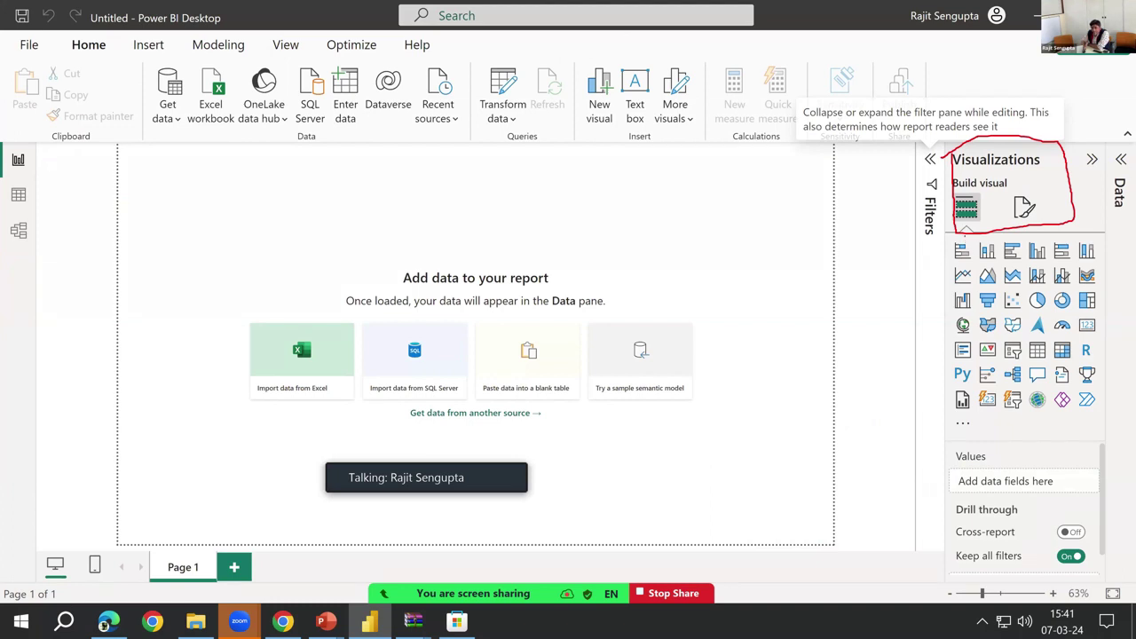
{"action": "mouse_move", "coordinate": [958, 236]}
{"action": "left_mouse_down"}
{"action": "mouse_move", "coordinate": [931, 265]}
{"action": "mouse_move", "coordinate": [945, 418]}
{"action": "mouse_move", "coordinate": [992, 420]}
{"action": "left_mouse_up"}
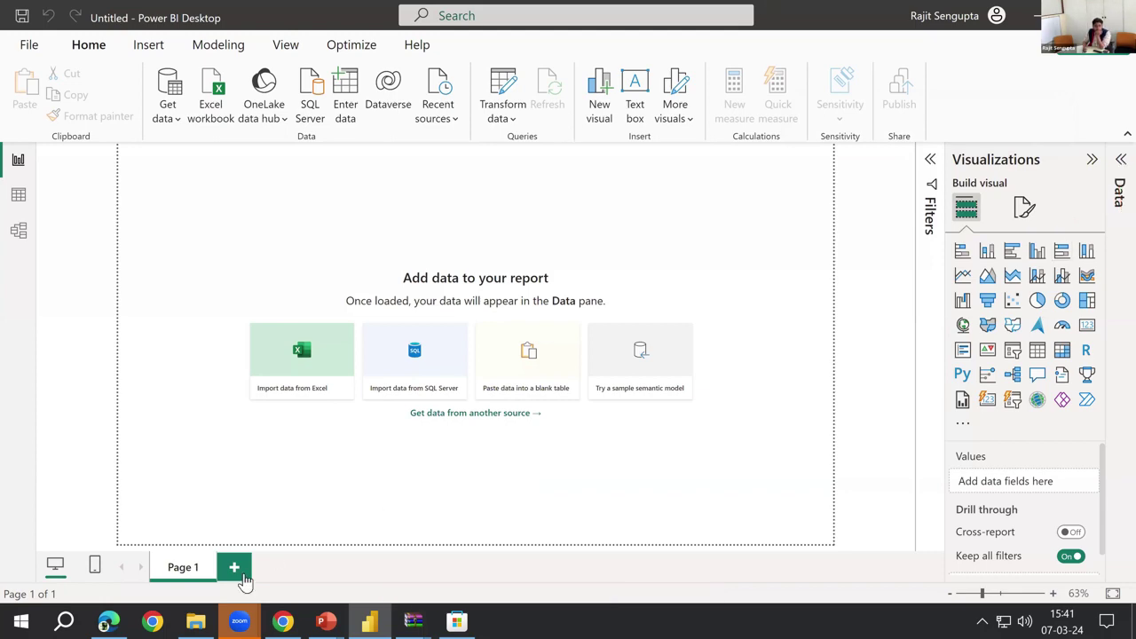
- Open the workbook ipcc_ar6_figure_spm_2a_archive_Annual_GHG_emissions from the Excel files folder on the Desktop, widening the Name column to show full file names
{"action": "left_click", "coordinate": [195, 621]}
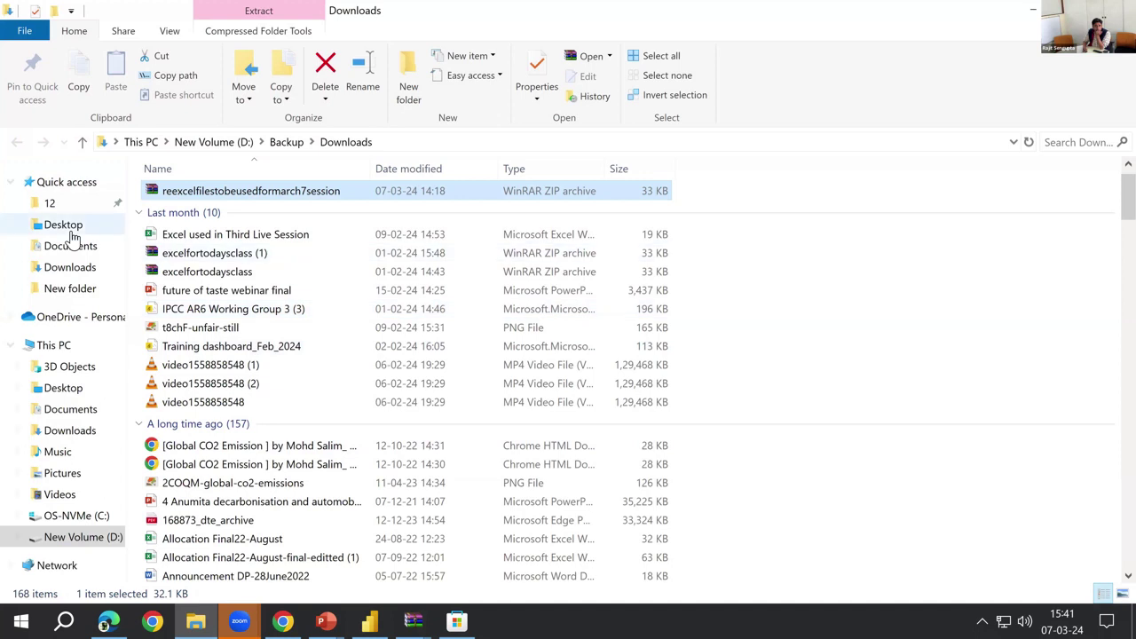
{"action": "left_click", "coordinate": [63, 224]}
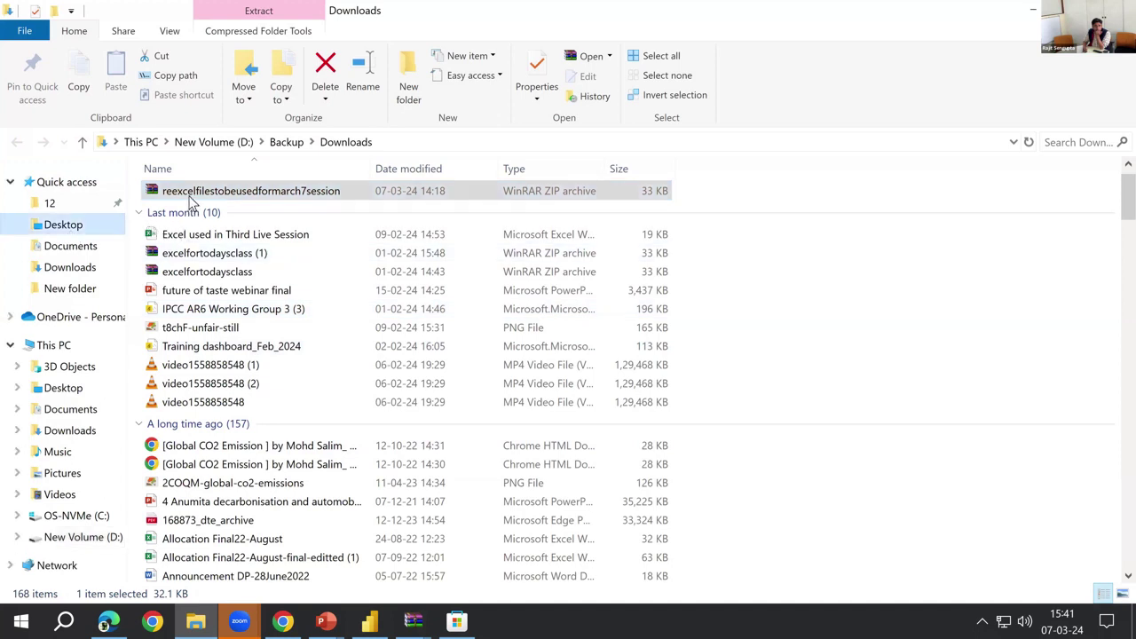
{"action": "double_click", "coordinate": [355, 194]}
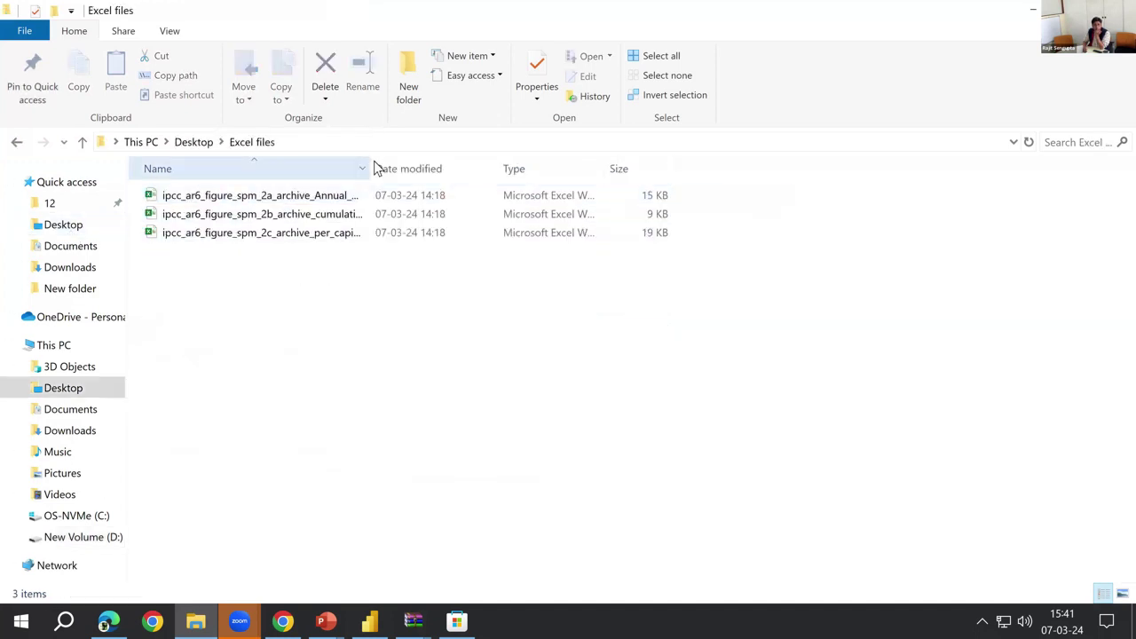
{"action": "double_click", "coordinate": [372, 167]}
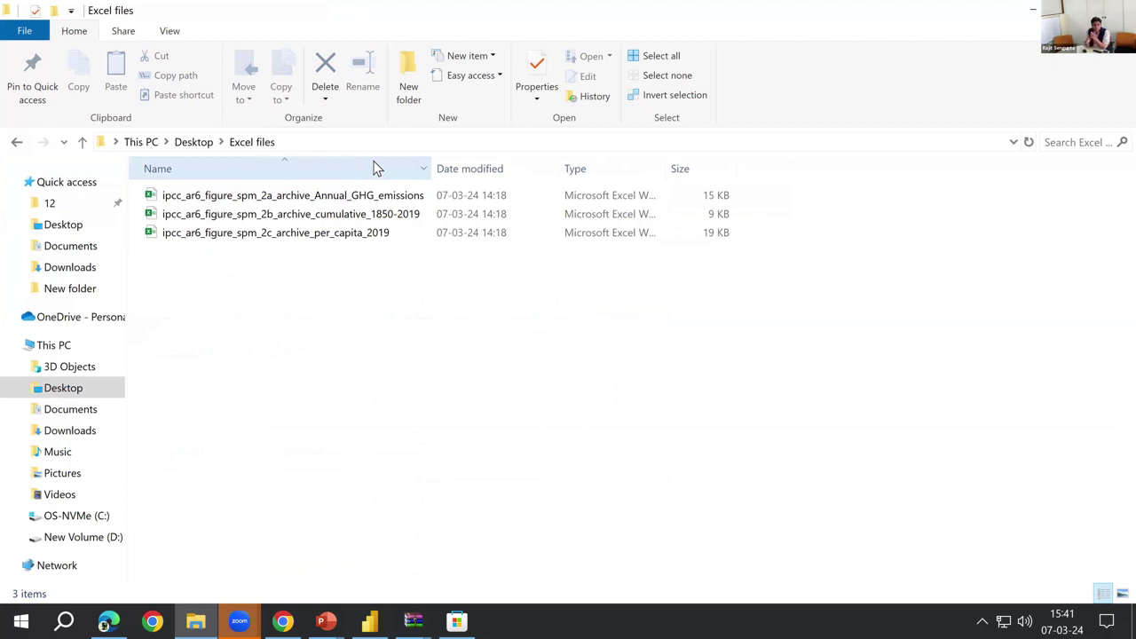
{"action": "double_click", "coordinate": [369, 197]}
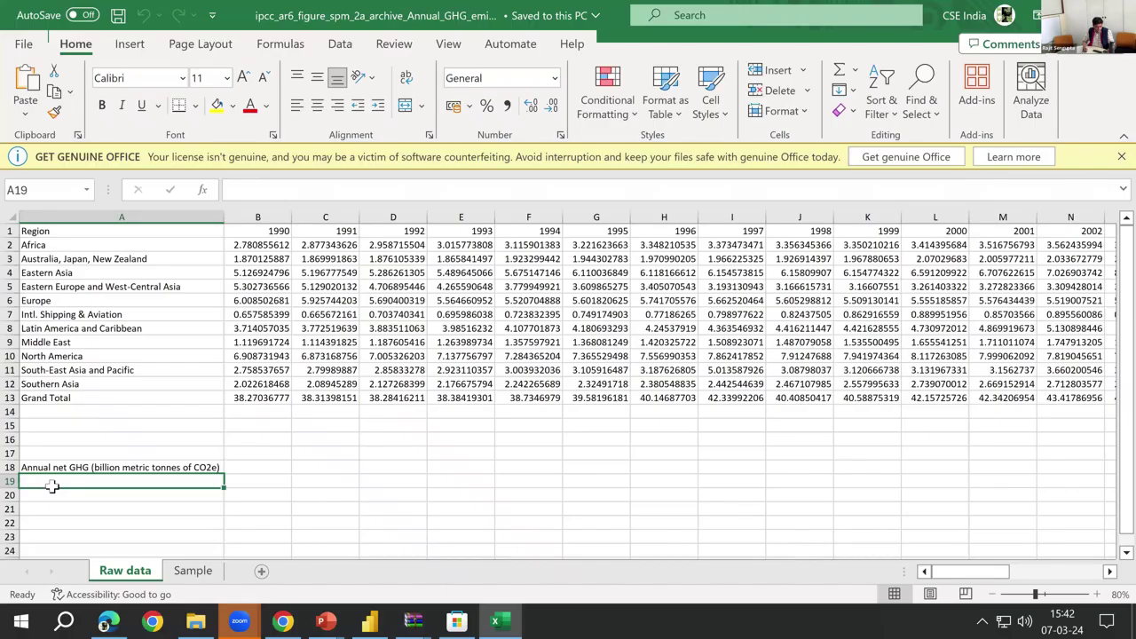
- Read the unit note below the Raw data table, dismiss the licence notice and look over the regional values by year
{"action": "key", "text": "Up"}
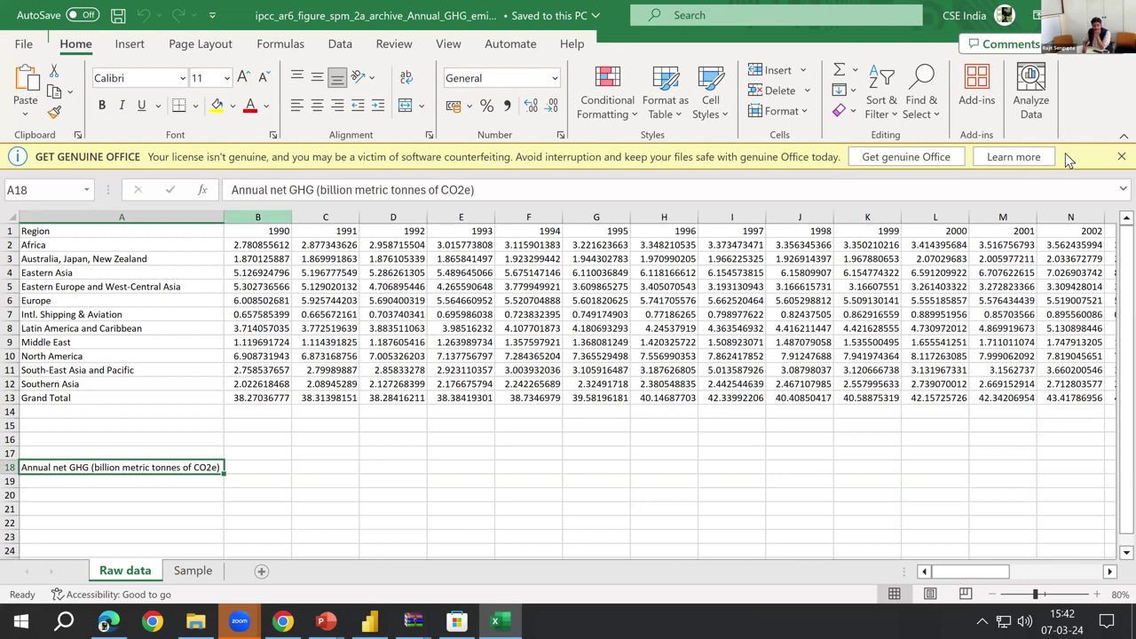
{"action": "left_click", "coordinate": [1119, 156]}
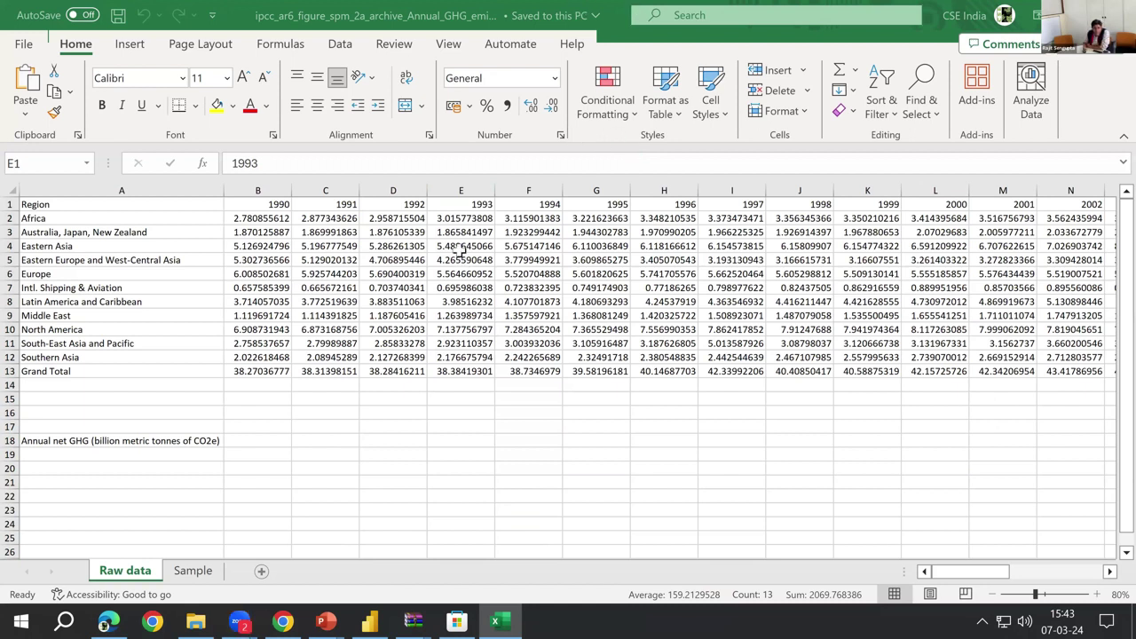
{"action": "left_click", "coordinate": [394, 260]}
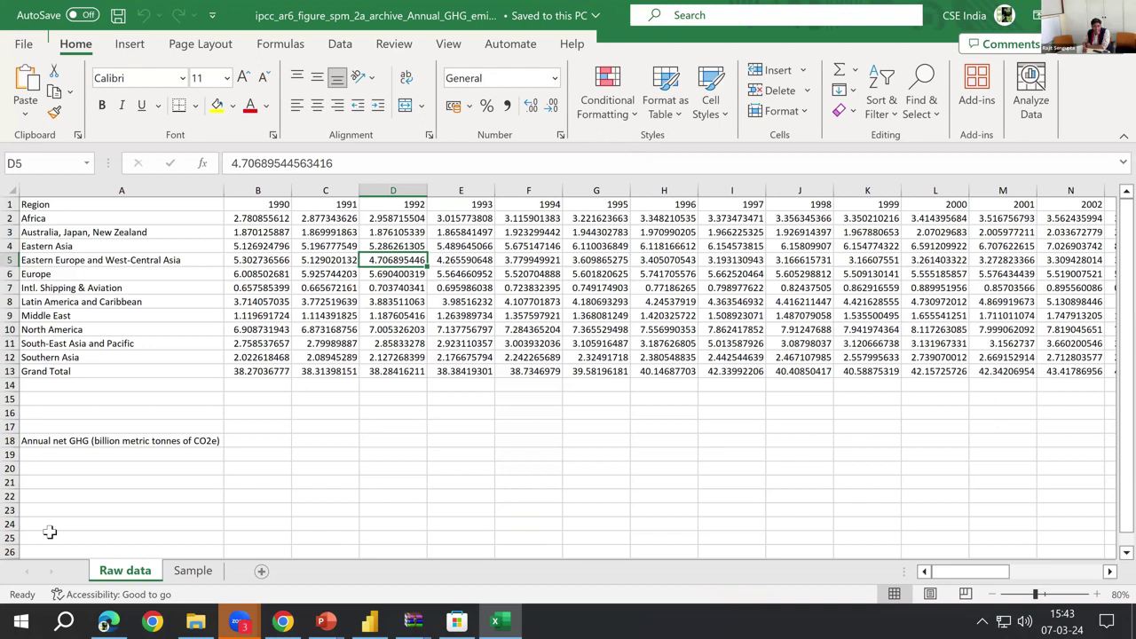
- Compare the Sample sheet's layout with the year columns running across the Raw data sheet
{"action": "left_click", "coordinate": [191, 570]}
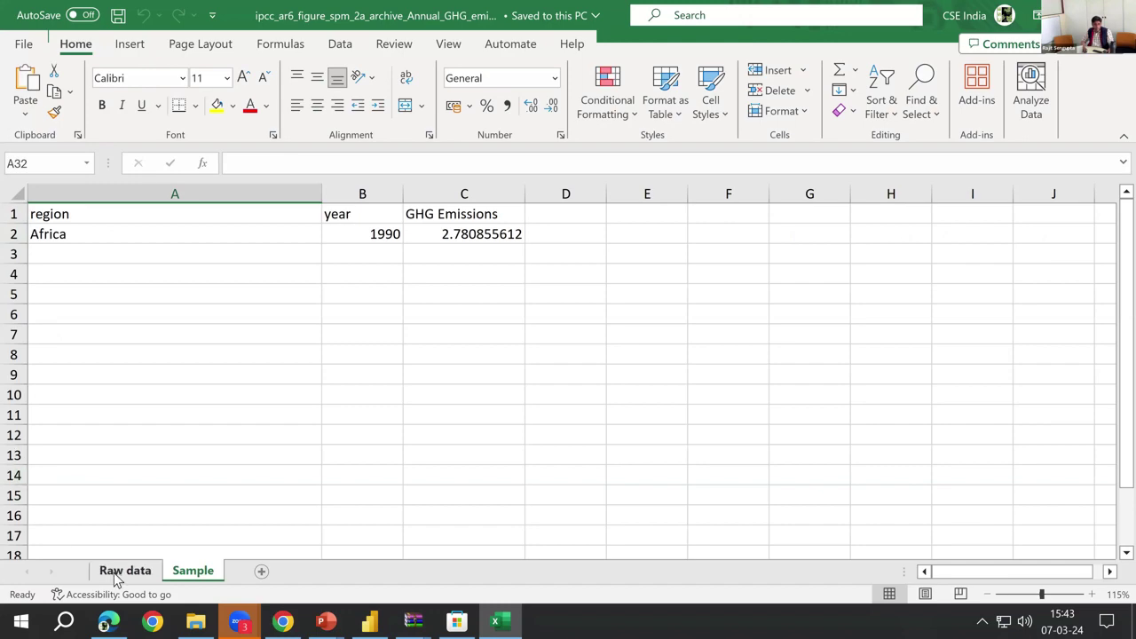
{"action": "left_click", "coordinate": [121, 571]}
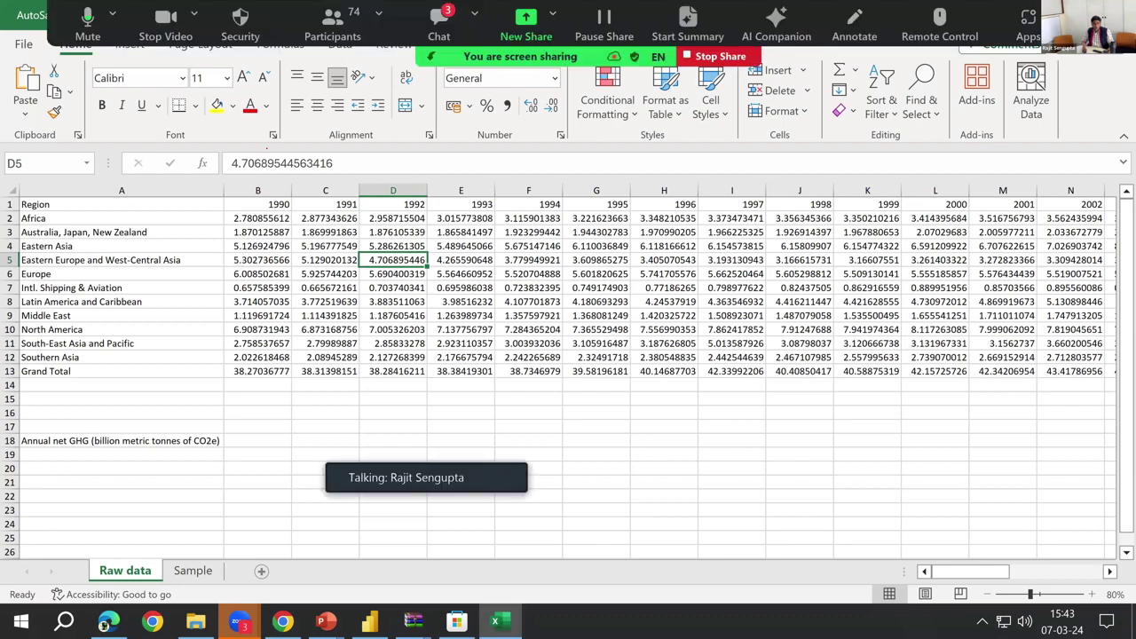
{"action": "mouse_move", "coordinate": [268, 148]}
{"action": "left_mouse_down"}
{"action": "mouse_move", "coordinate": [541, 188]}
{"action": "mouse_move", "coordinate": [836, 167]}
{"action": "mouse_move", "coordinate": [1077, 177]}
{"action": "left_mouse_up"}
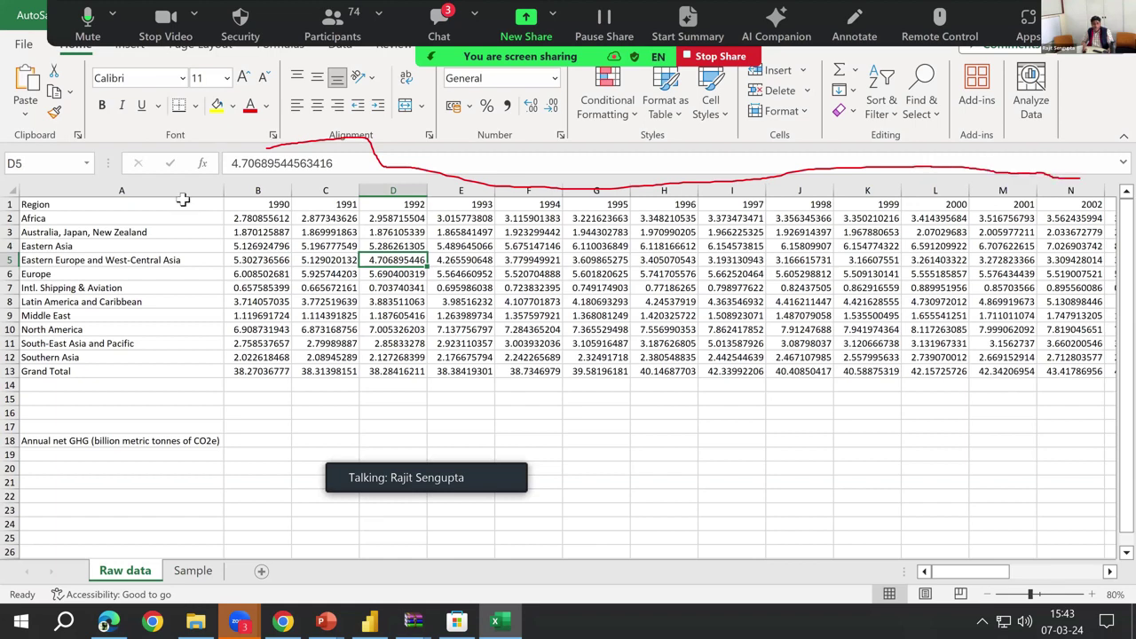
{"action": "key", "text": "alt+s"}
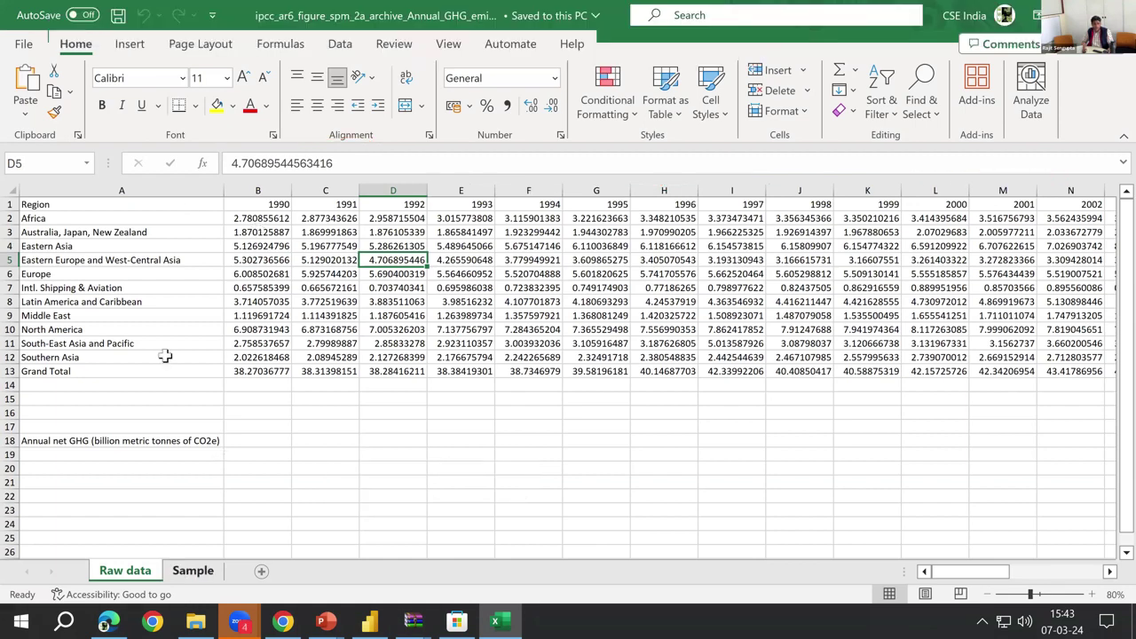
- Examine the region, year and GHG Emissions columns on the Sample sheet, ending back on the Raw data sheet
{"action": "left_click", "coordinate": [186, 570]}
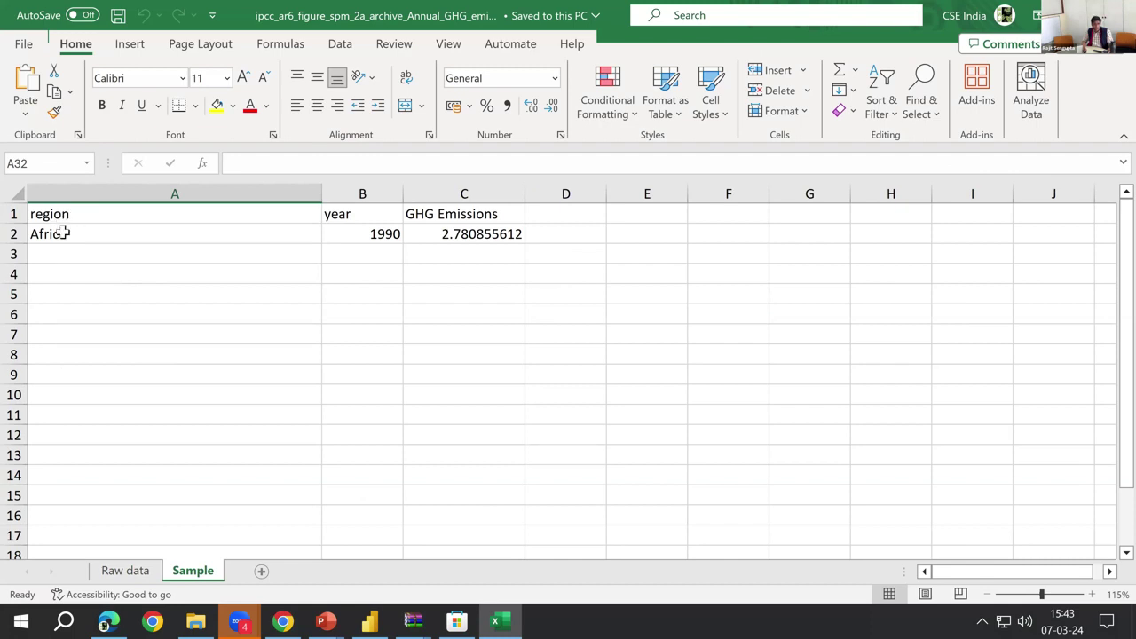
{"action": "left_click", "coordinate": [74, 190]}
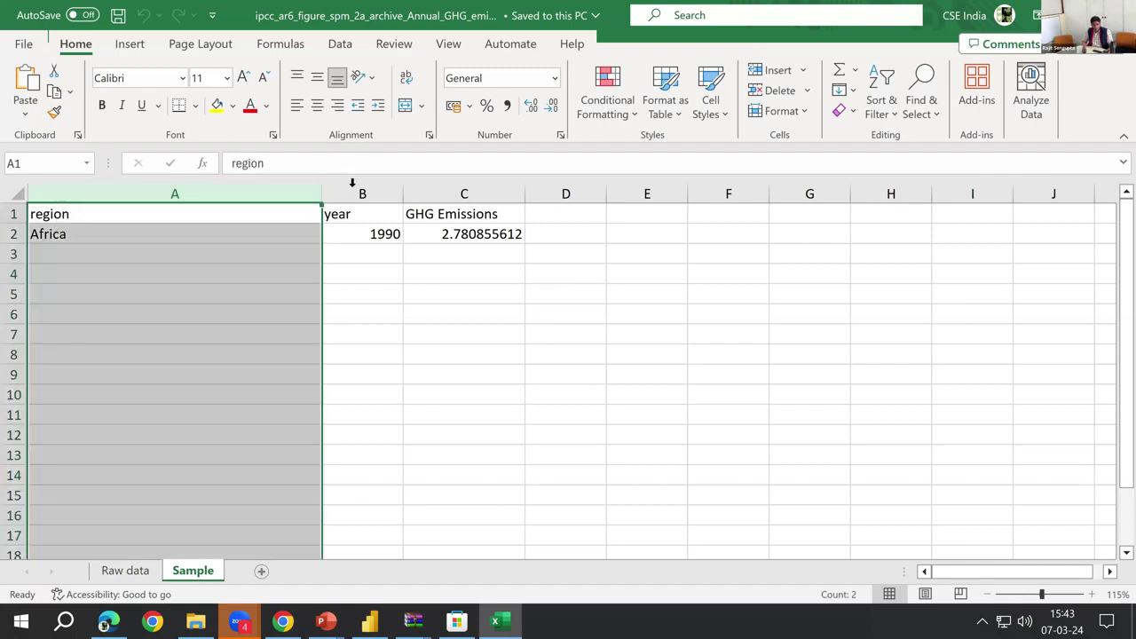
{"action": "left_click", "coordinate": [360, 188]}
{"action": "left_click", "coordinate": [427, 188]}
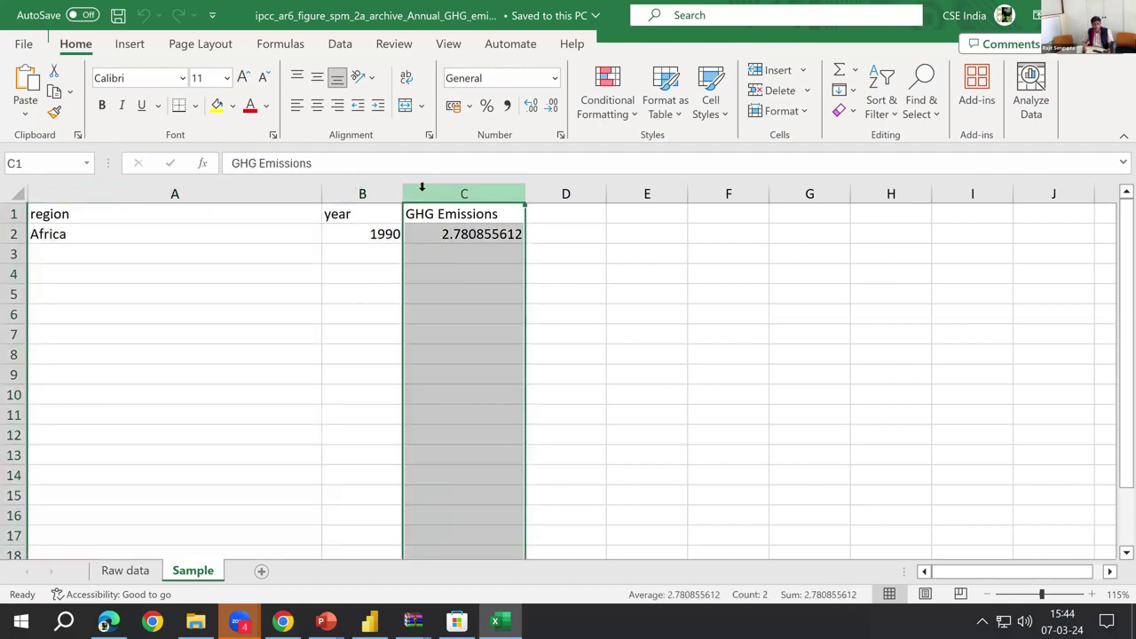
{"action": "left_click", "coordinate": [204, 236]}
{"action": "left_click", "coordinate": [140, 571]}
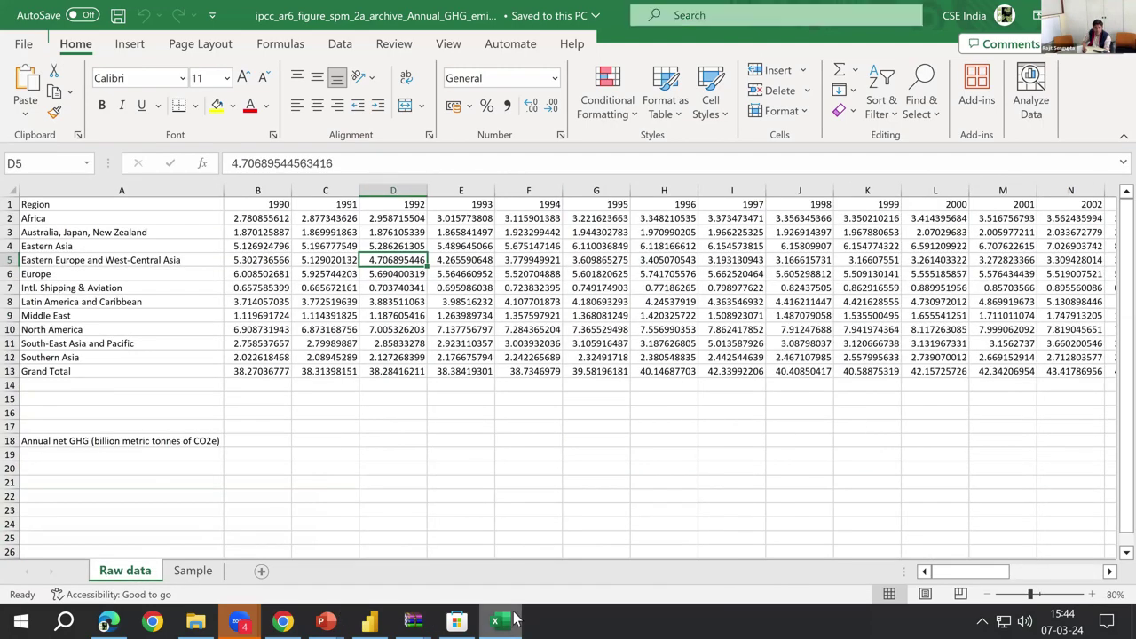
- Open the workbook ipcc_ar6_figure_spm_2b_archive_cumulative_1850-2019 and read the FFI and LULUCF notes below its table
{"action": "key", "text": "alt+Tab"}
{"action": "left_click", "coordinate": [353, 215]}
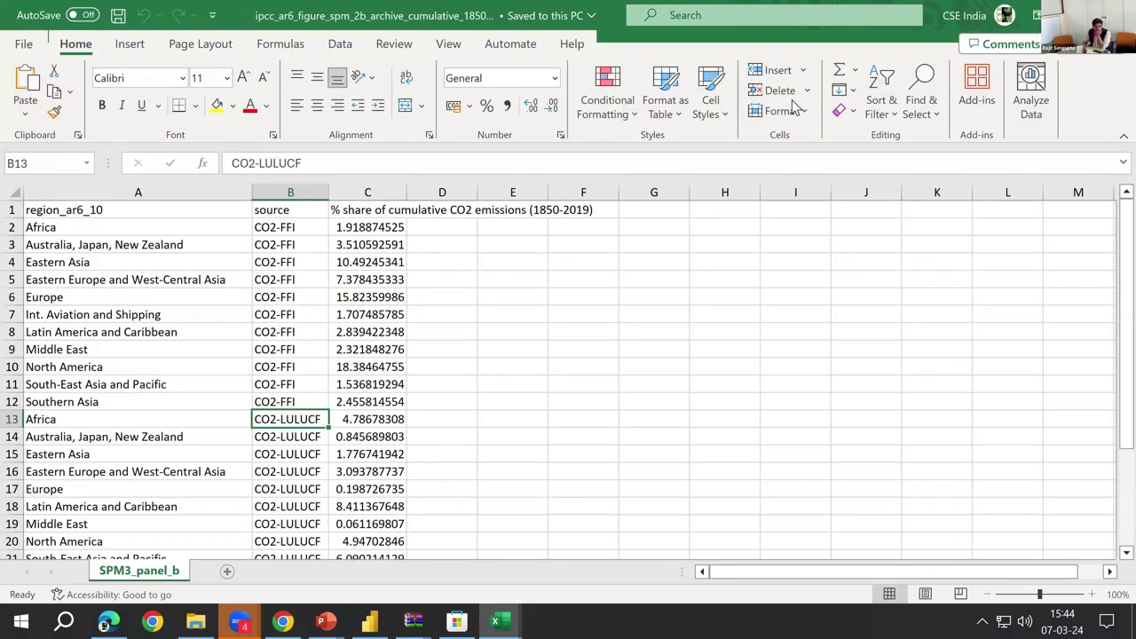
{"action": "left_click", "coordinate": [103, 190]}
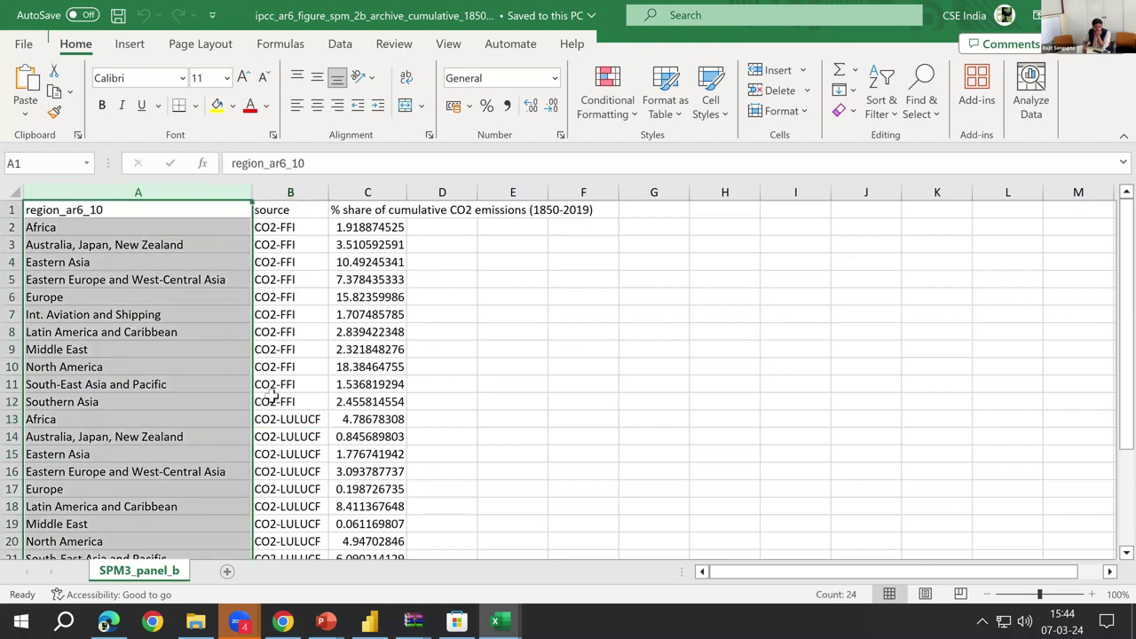
{"action": "scroll", "coordinate": [271, 396], "scroll_direction": "down", "scroll_amount": 6}
{"action": "scroll", "coordinate": [271, 395], "scroll_direction": "up", "scroll_amount": 2}
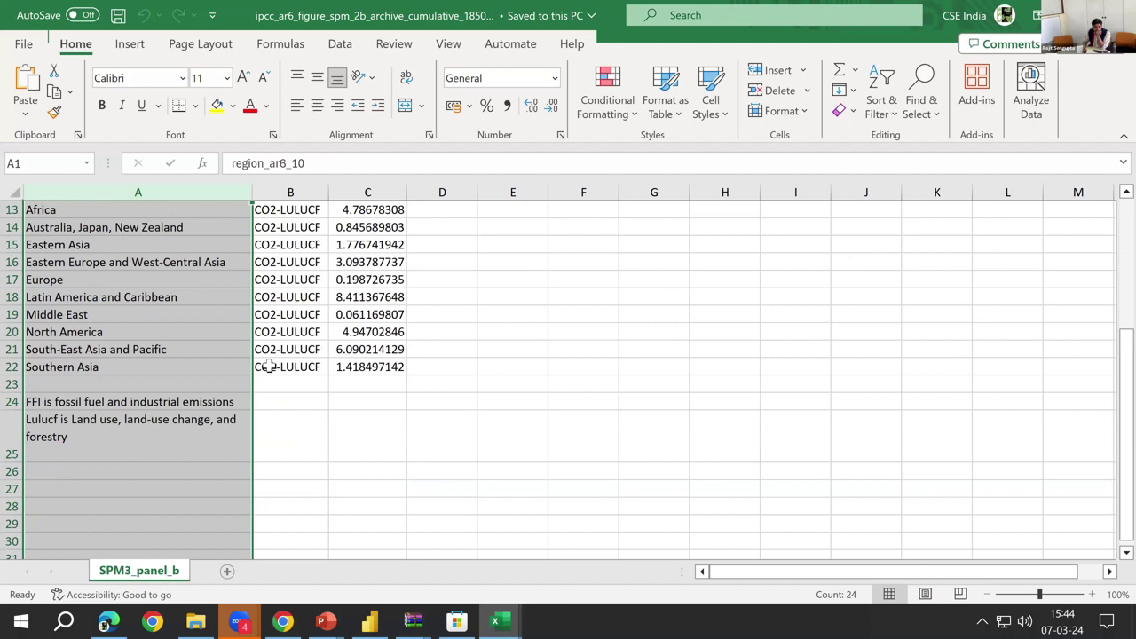
{"action": "left_click", "coordinate": [143, 422]}
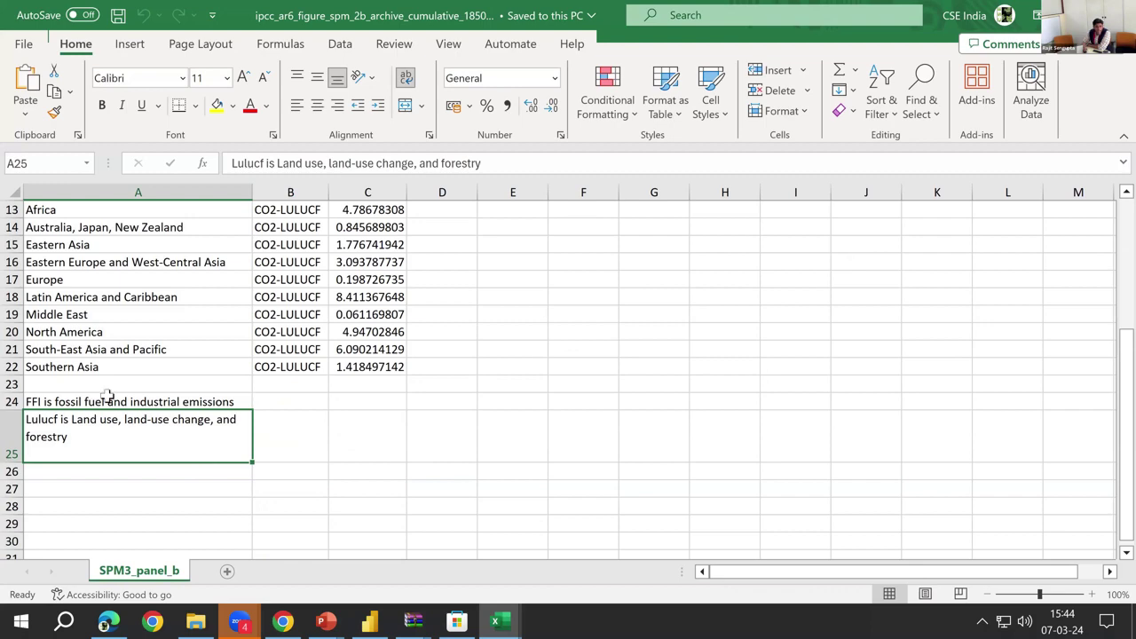
{"action": "scroll", "coordinate": [307, 372], "scroll_direction": "up", "scroll_amount": 4}
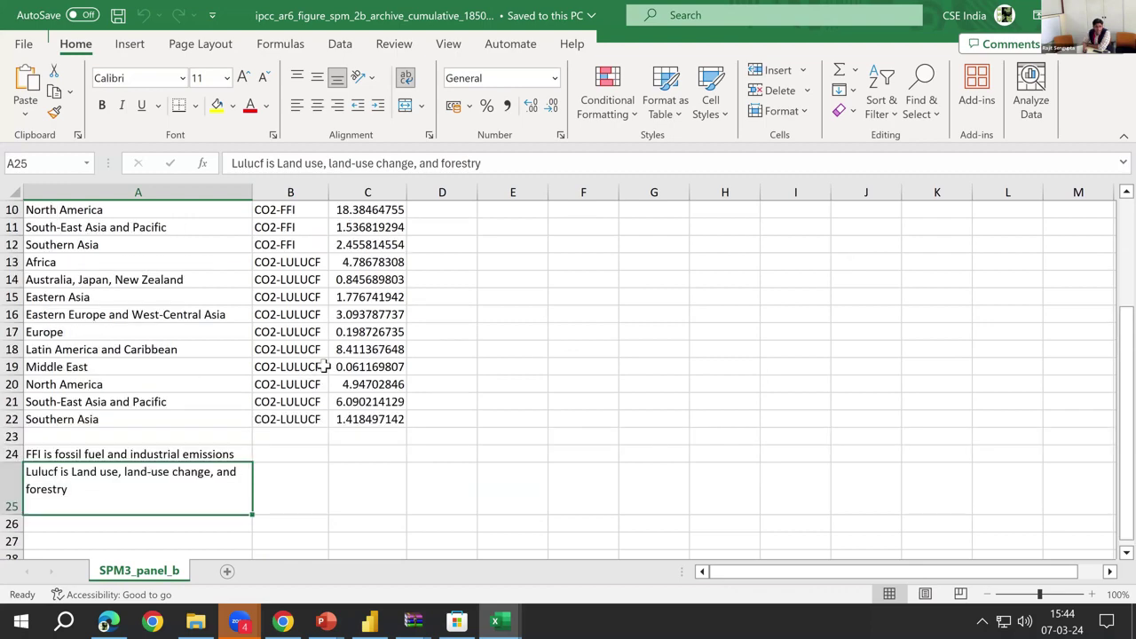
- Examine the CO2-FFI and CO2-LULUCF entries in the source column and the header, year range and values of the cumulative CO2 emissions share column
{"action": "left_click", "coordinate": [291, 251]}
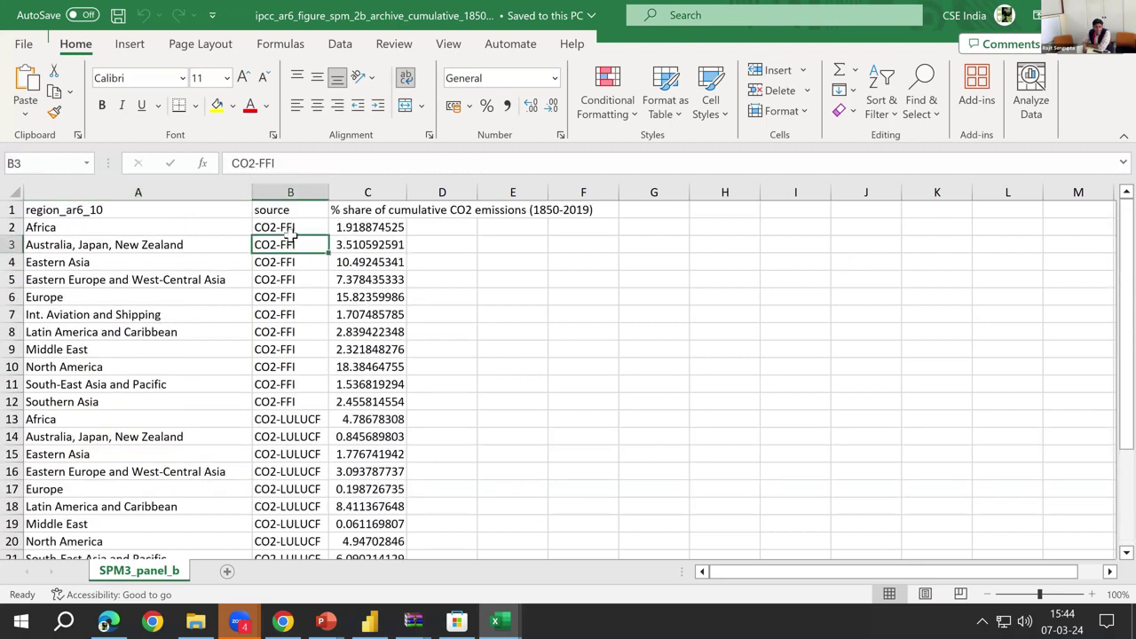
{"action": "left_click_drag", "start_coordinate": [291, 229], "coordinate": [291, 248]}
{"action": "left_click_drag", "start_coordinate": [297, 386], "coordinate": [284, 507]}
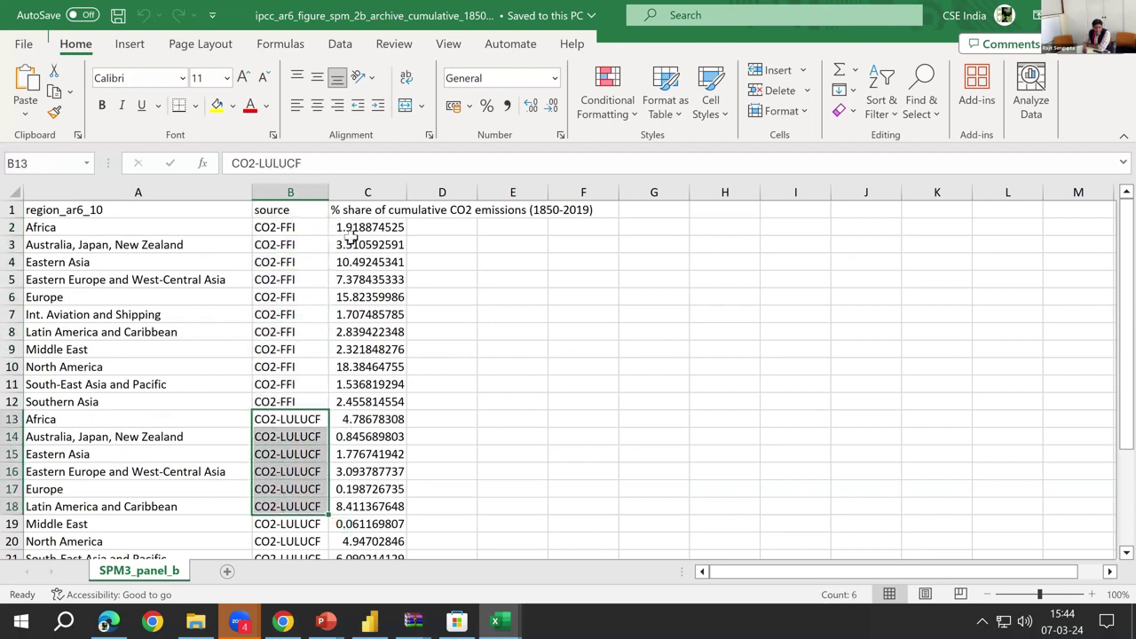
{"action": "left_click", "coordinate": [384, 211]}
{"action": "double_click", "coordinate": [488, 162]}
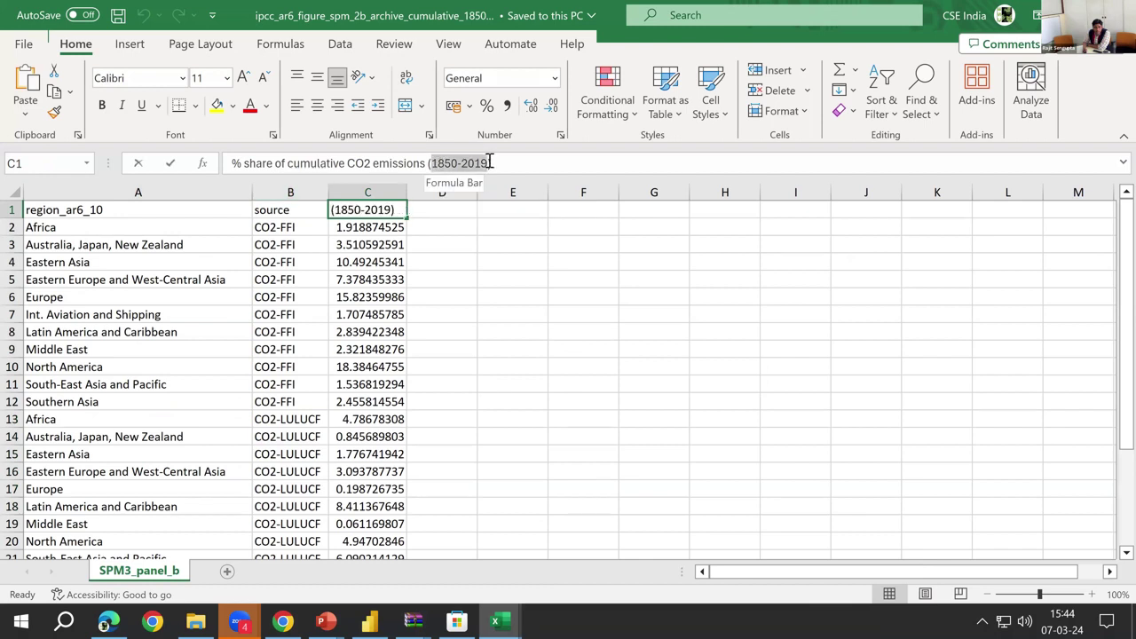
{"action": "left_click", "coordinate": [372, 224]}
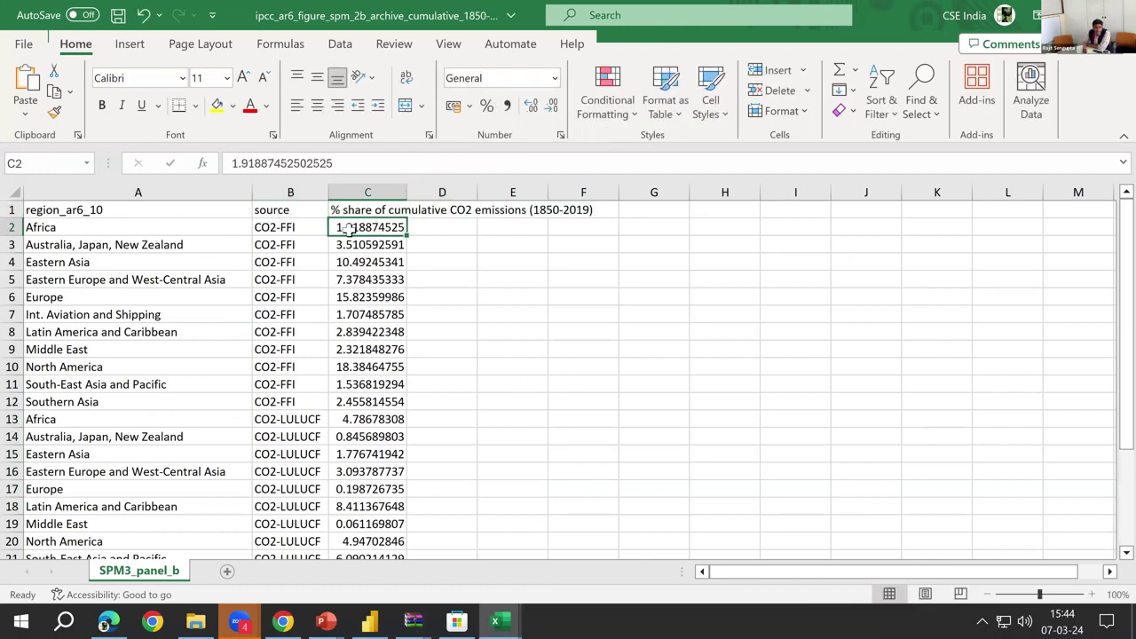
{"action": "left_click", "coordinate": [360, 296]}
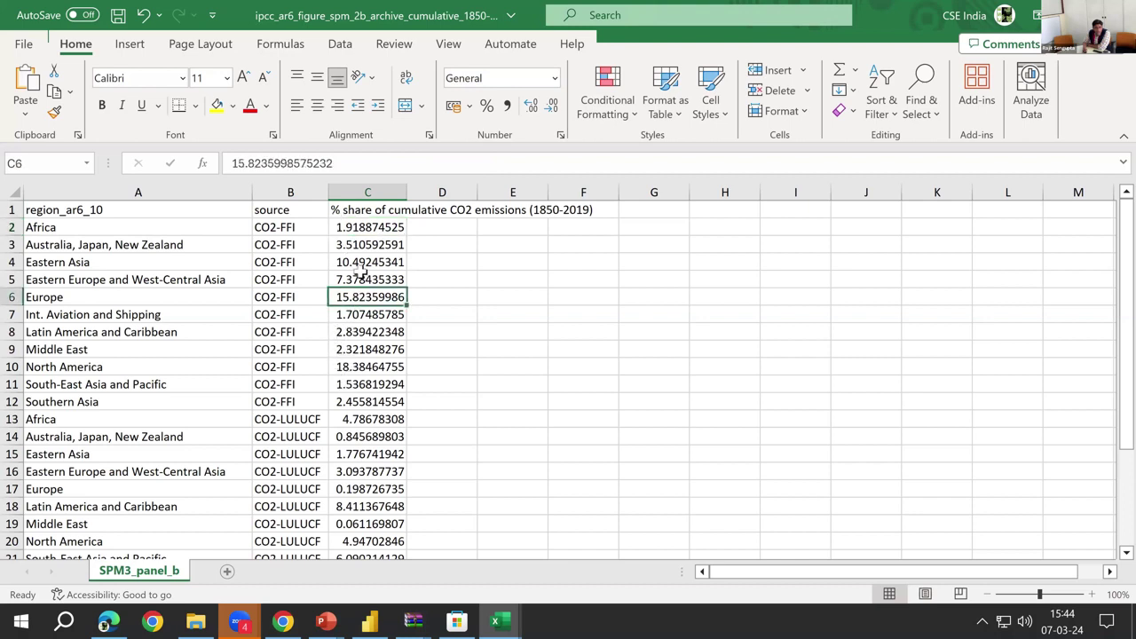
{"action": "left_click", "coordinate": [364, 262]}
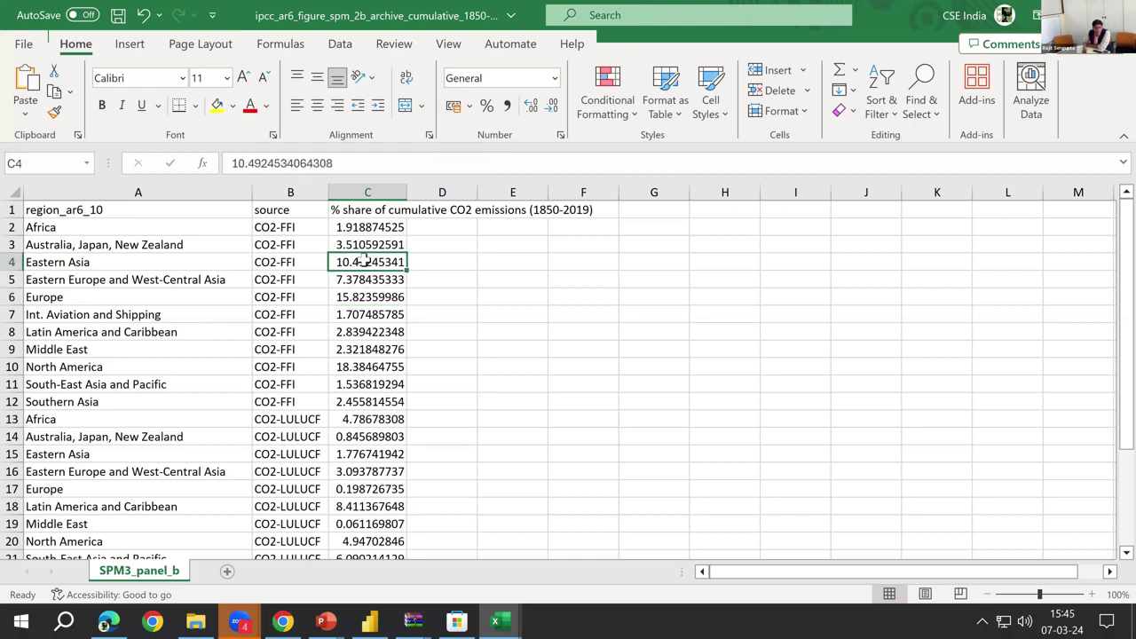
- Review the full SPM3_panel_b table, comparing the CO2-FFI rows with the CO2-LULUCF rows down to the notes
{"action": "scroll", "coordinate": [364, 260], "scroll_direction": "down", "scroll_amount": 3}
{"action": "scroll", "coordinate": [364, 260], "scroll_direction": "up", "scroll_amount": 3}
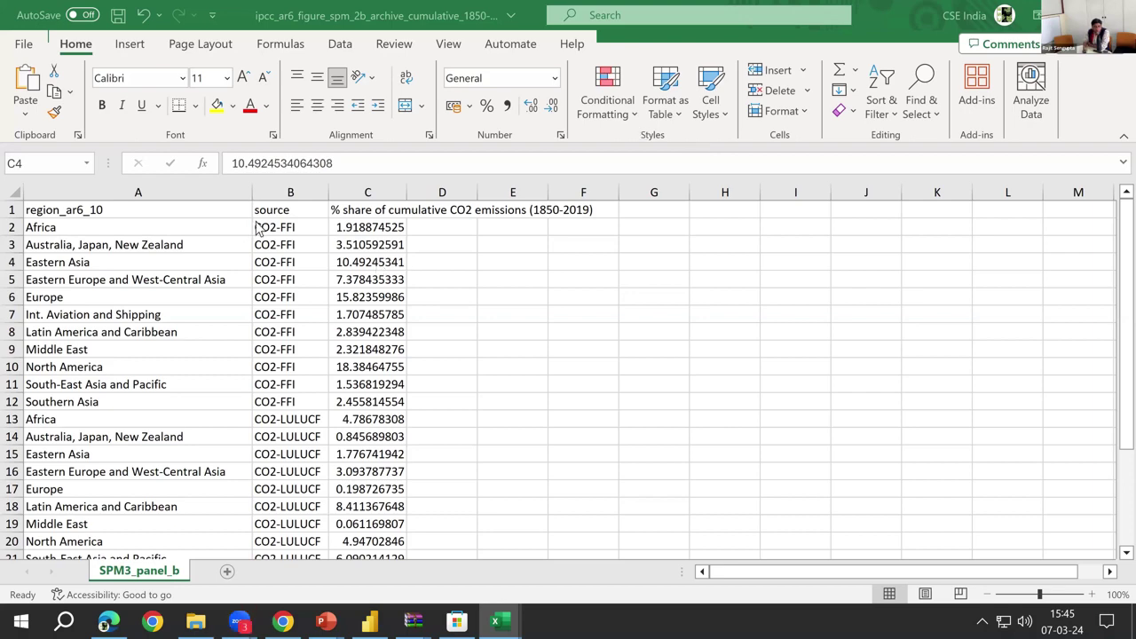
{"action": "scroll", "coordinate": [298, 276], "scroll_direction": "down", "scroll_amount": 3}
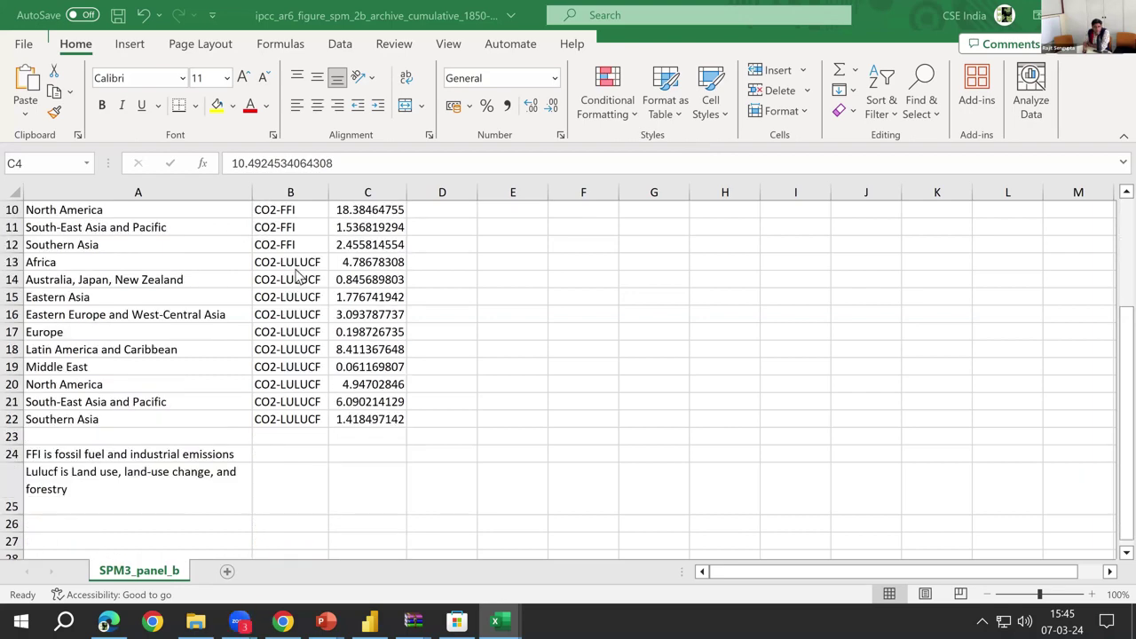
{"action": "scroll", "coordinate": [298, 276], "scroll_direction": "up", "scroll_amount": 3}
{"action": "scroll", "coordinate": [299, 277], "scroll_direction": "down", "scroll_amount": 3}
{"action": "scroll", "coordinate": [298, 277], "scroll_direction": "up", "scroll_amount": 3}
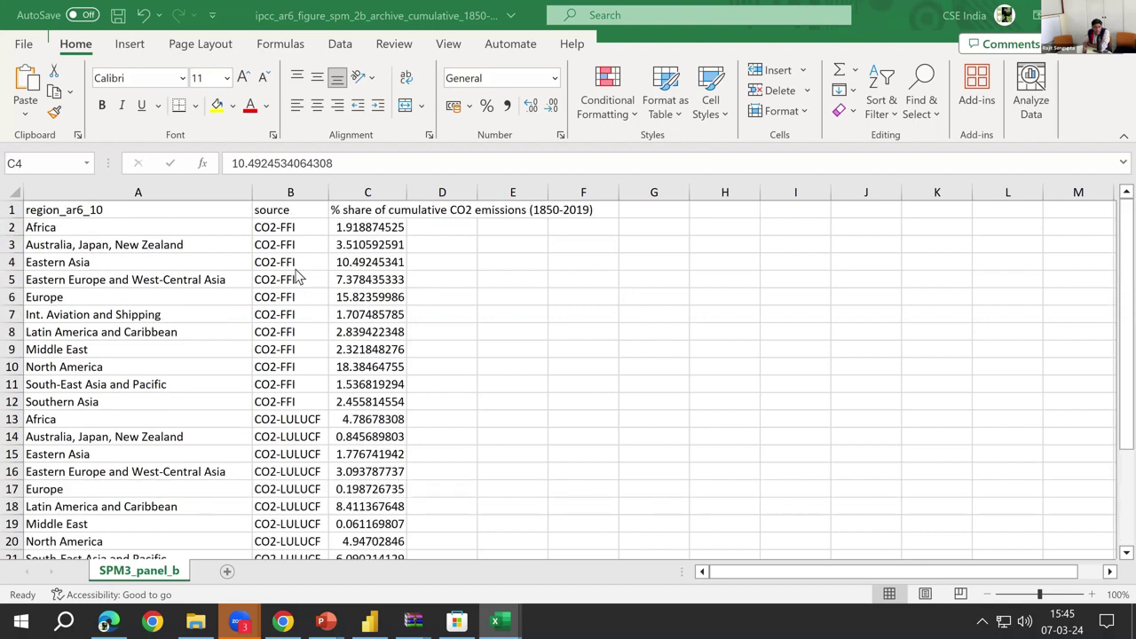
- Compare Africa's CO2-FFI row with its CO2-LULUCF row in the SPM3_panel_b table
{"action": "left_click", "coordinate": [12, 226]}
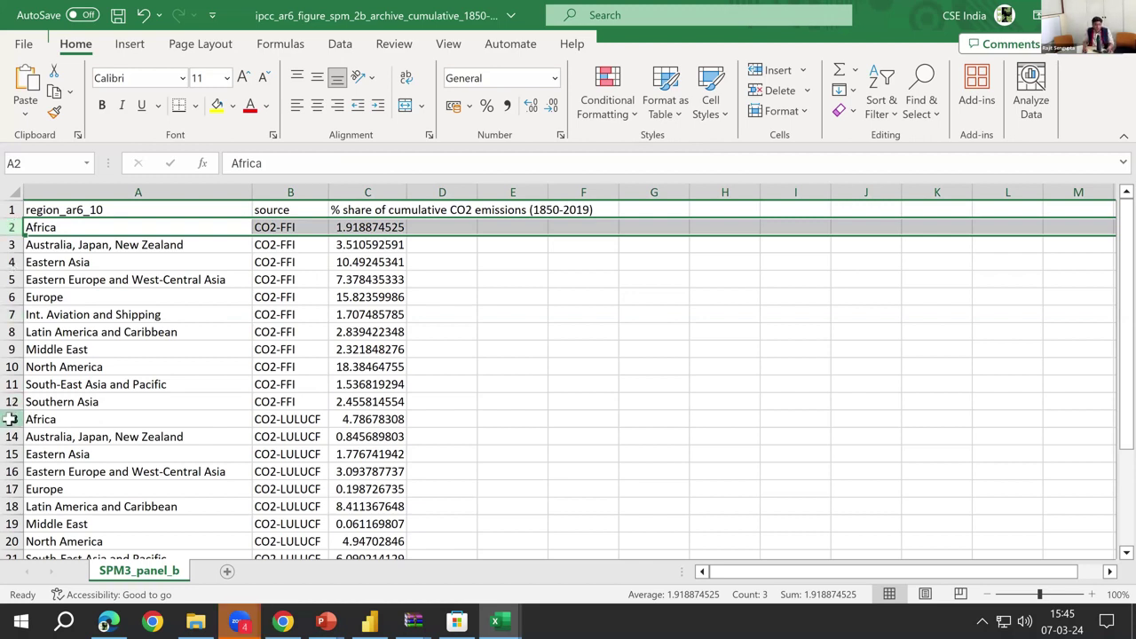
{"action": "left_click", "coordinate": [13, 419]}
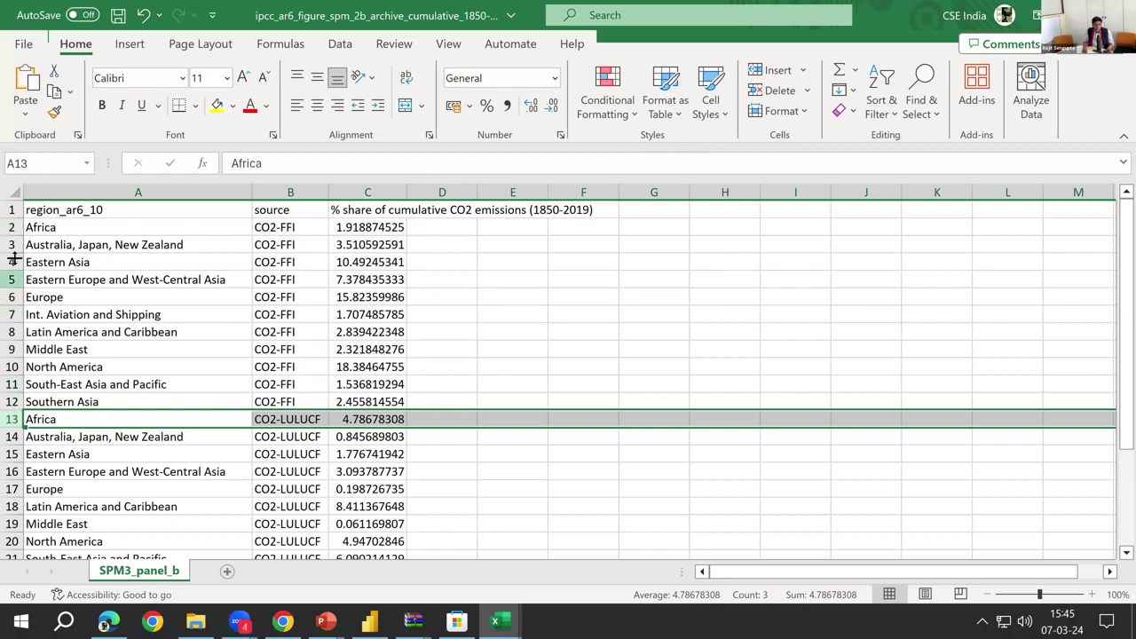
{"action": "left_click", "coordinate": [12, 227], "text": "ctrl"}
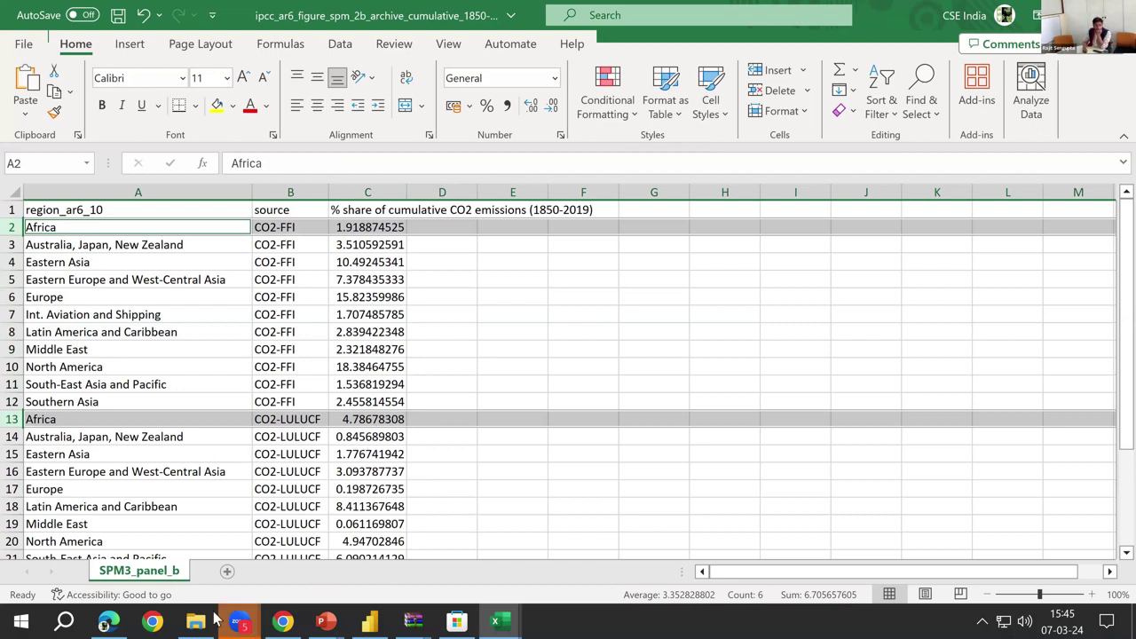
- Open the workbook ipcc_ar6_figure_spm_2c_archive_per_capita_2019 from the Excel files folder and review the regions on its Raw data sheet
{"action": "key", "text": "alt+Tab"}
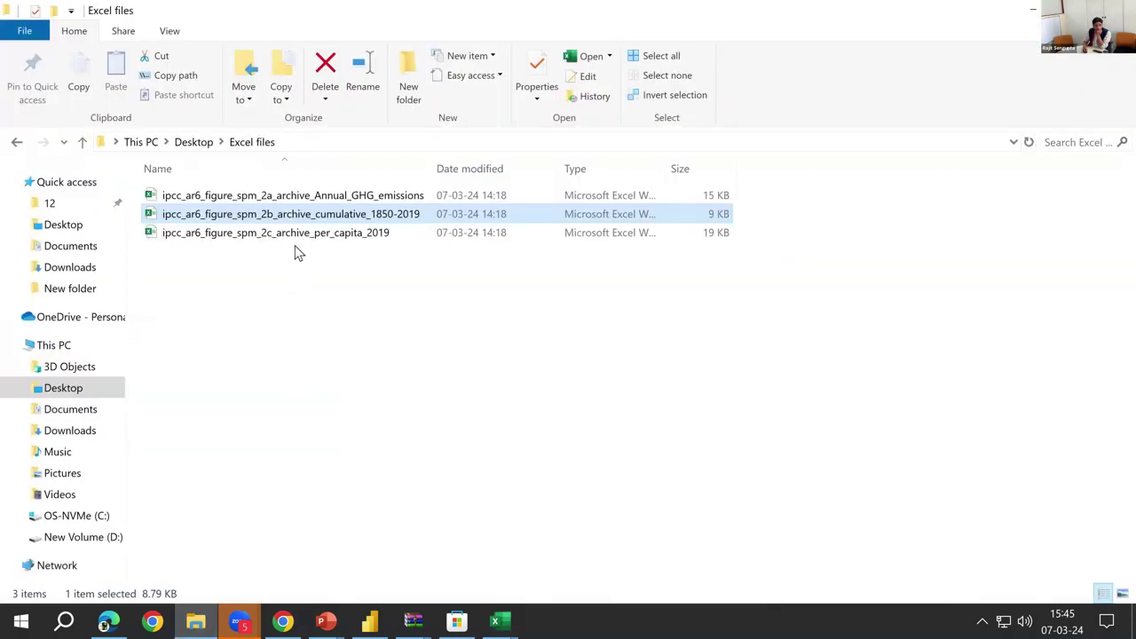
{"action": "left_click", "coordinate": [296, 233]}
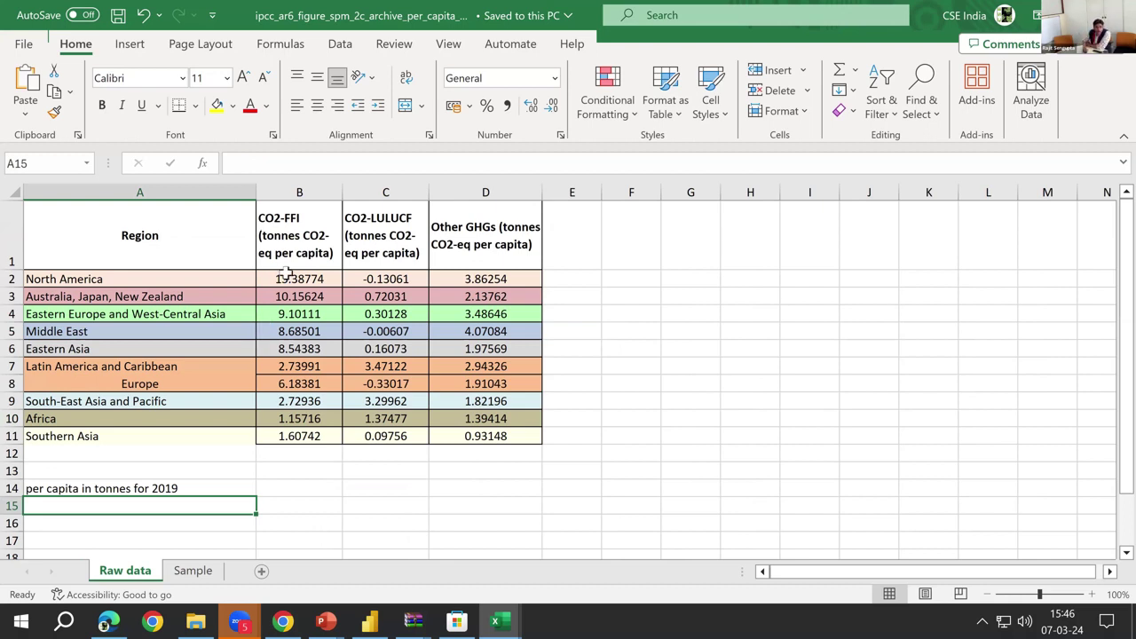
{"action": "left_click_drag", "start_coordinate": [158, 280], "coordinate": [142, 369]}
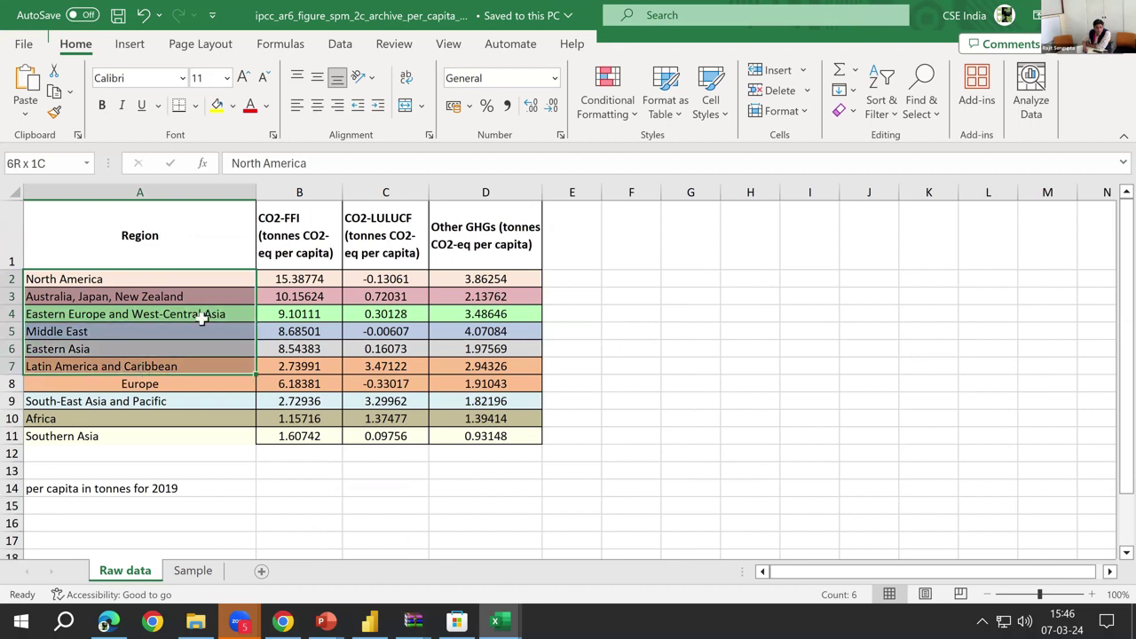
- Examine the headers and values of the CO2-FFI, CO2-LULUCF and Other GHGs per capita columns on the Raw data sheet
{"action": "left_click", "coordinate": [298, 193]}
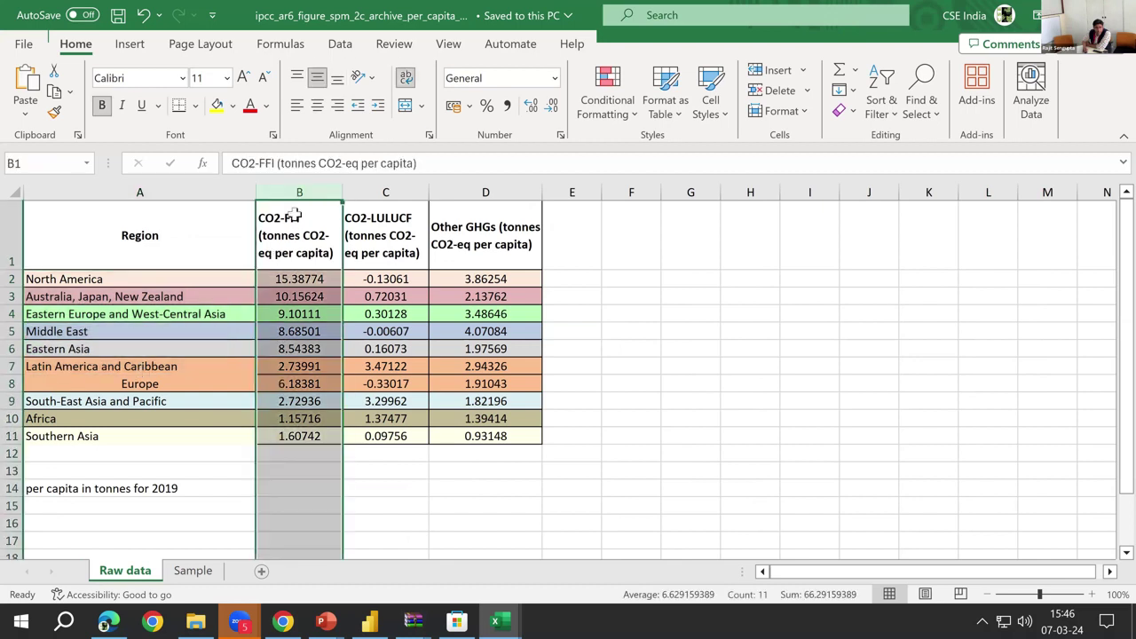
{"action": "left_click", "coordinate": [294, 217]}
{"action": "left_click", "coordinate": [378, 193]}
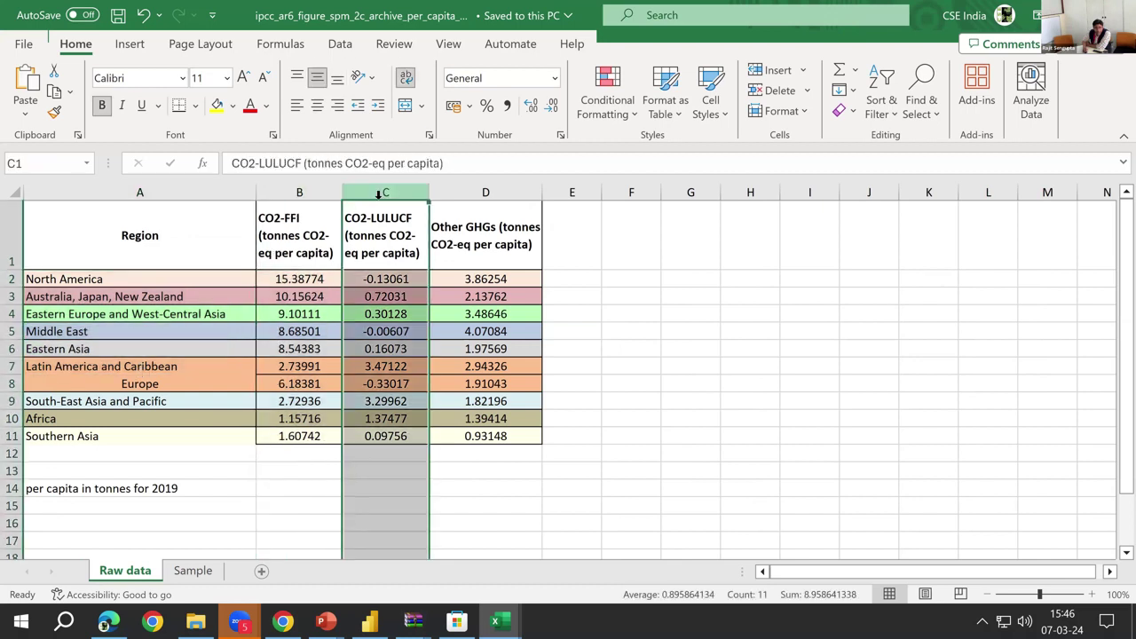
{"action": "left_click", "coordinate": [378, 220]}
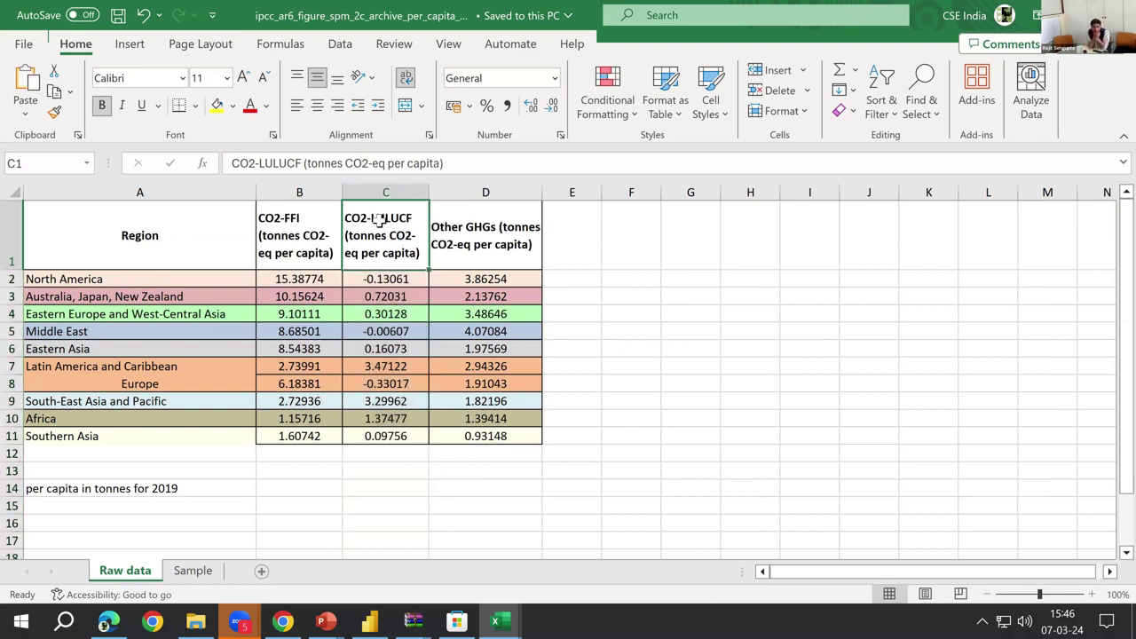
{"action": "left_click", "coordinate": [513, 189]}
{"action": "left_click", "coordinate": [386, 293]}
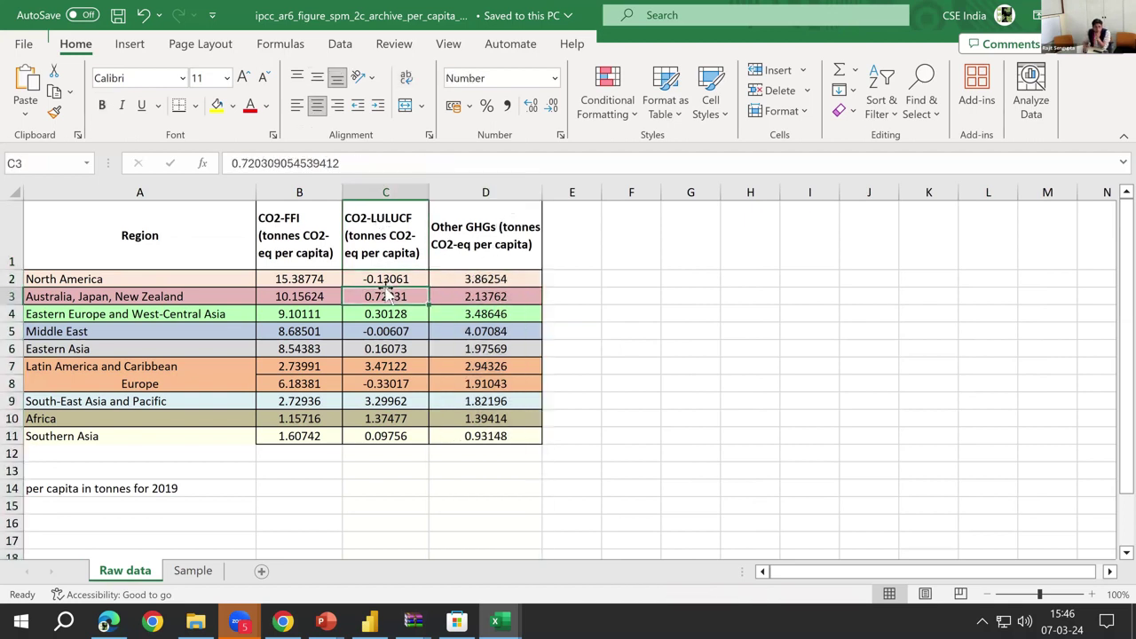
{"action": "left_click", "coordinate": [321, 293]}
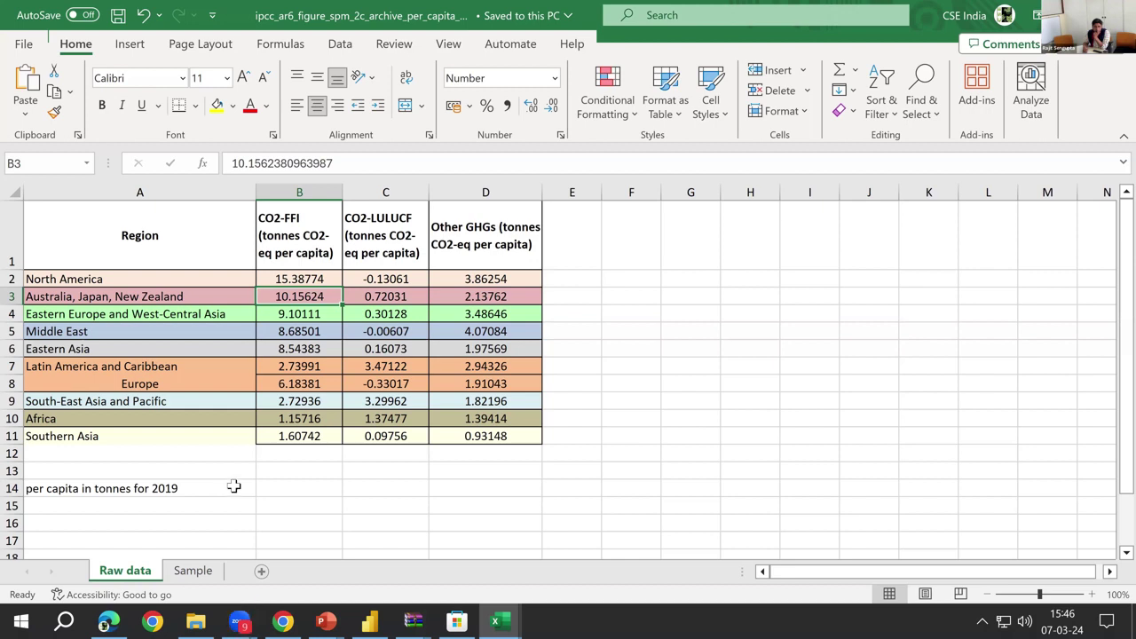
- Examine the Region, Source and Values columns on the Sample sheet, ending back on the Raw data sheet
{"action": "left_click", "coordinate": [194, 572]}
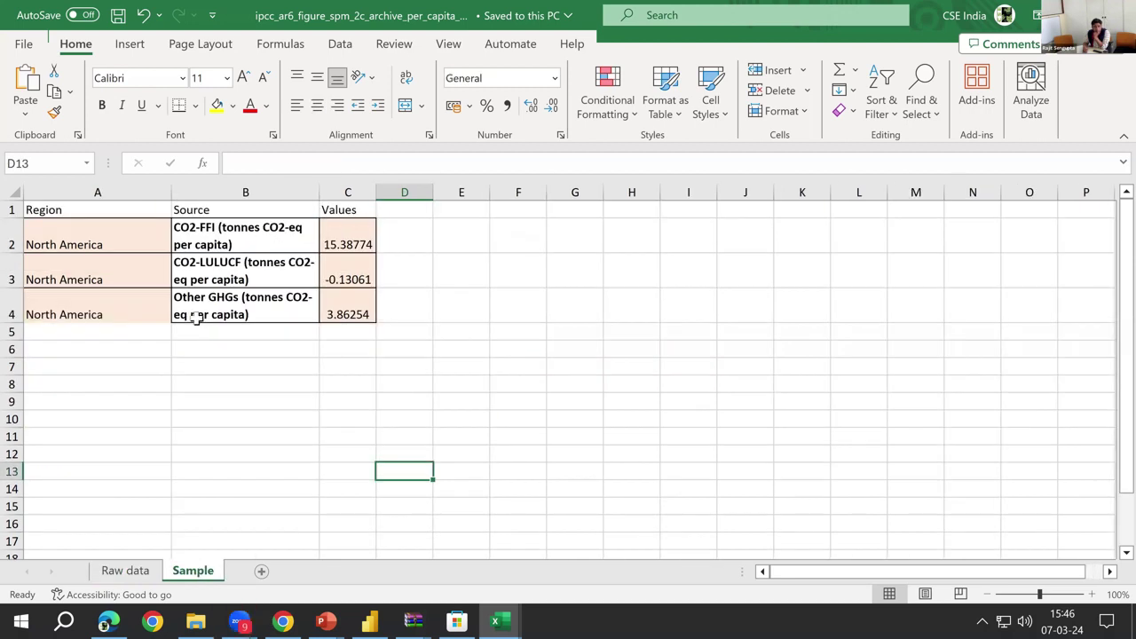
{"action": "left_click", "coordinate": [203, 192]}
{"action": "left_click", "coordinate": [341, 191]}
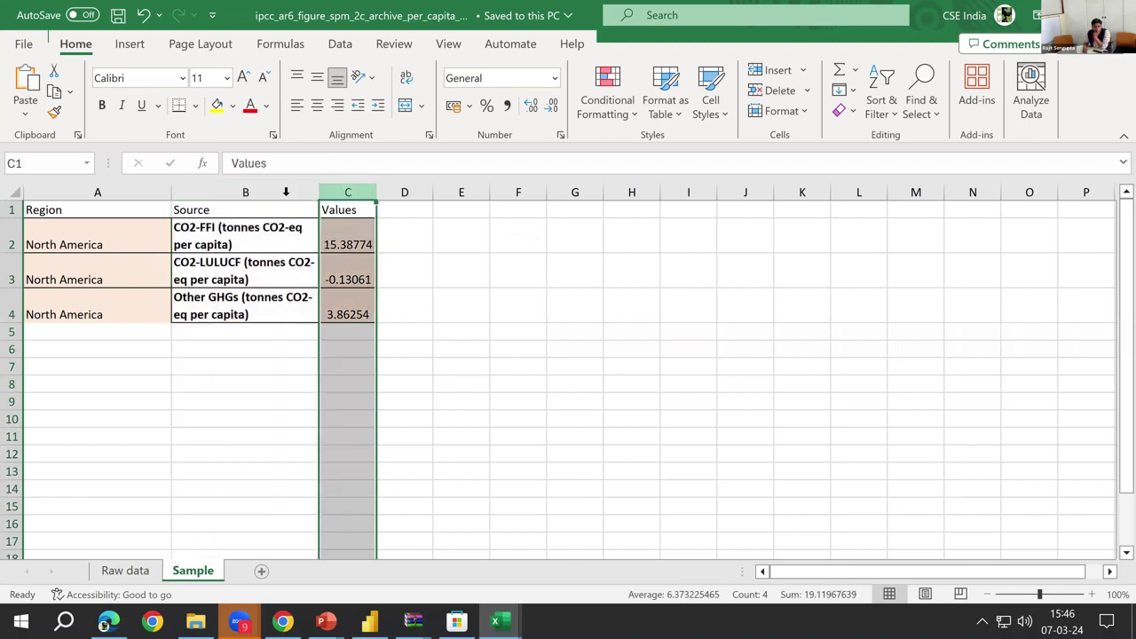
{"action": "left_click", "coordinate": [85, 192]}
{"action": "left_click", "coordinate": [103, 304]}
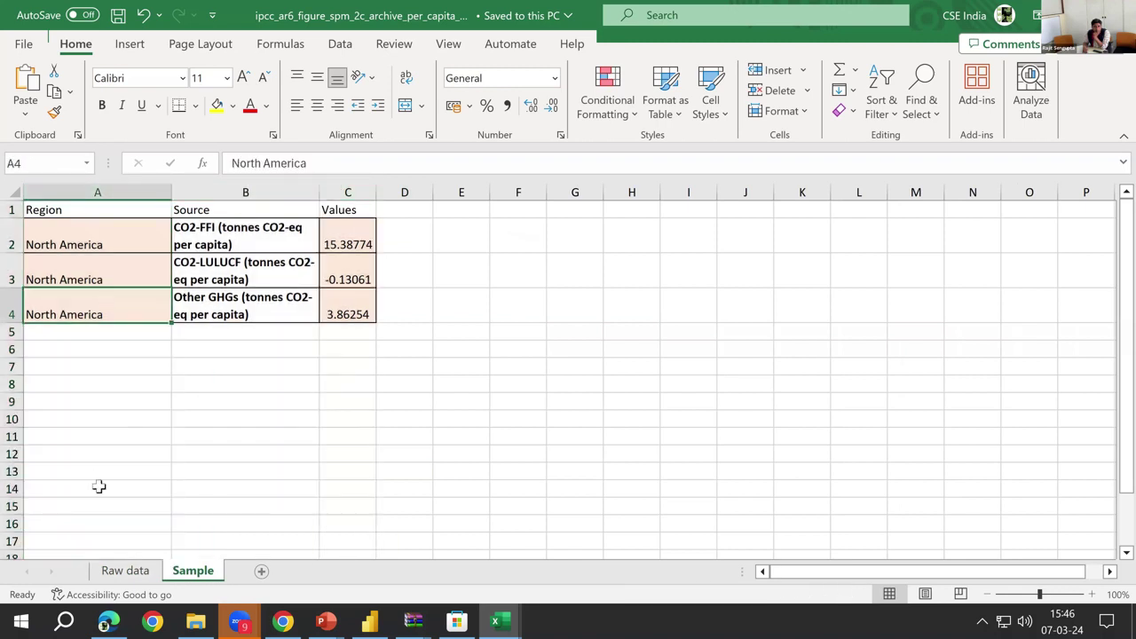
{"action": "left_click", "coordinate": [124, 571]}
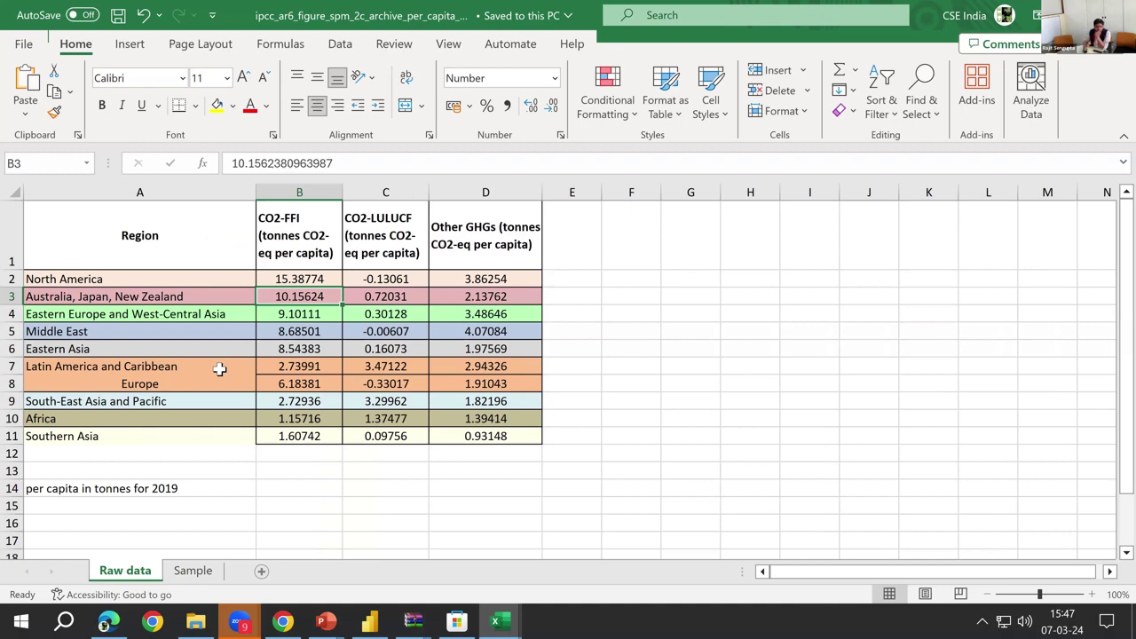
- Switch to Power BI Desktop and review the commands for bringing in data, from Get data and Excel workbook to Dataverse
{"action": "left_click", "coordinate": [370, 618]}
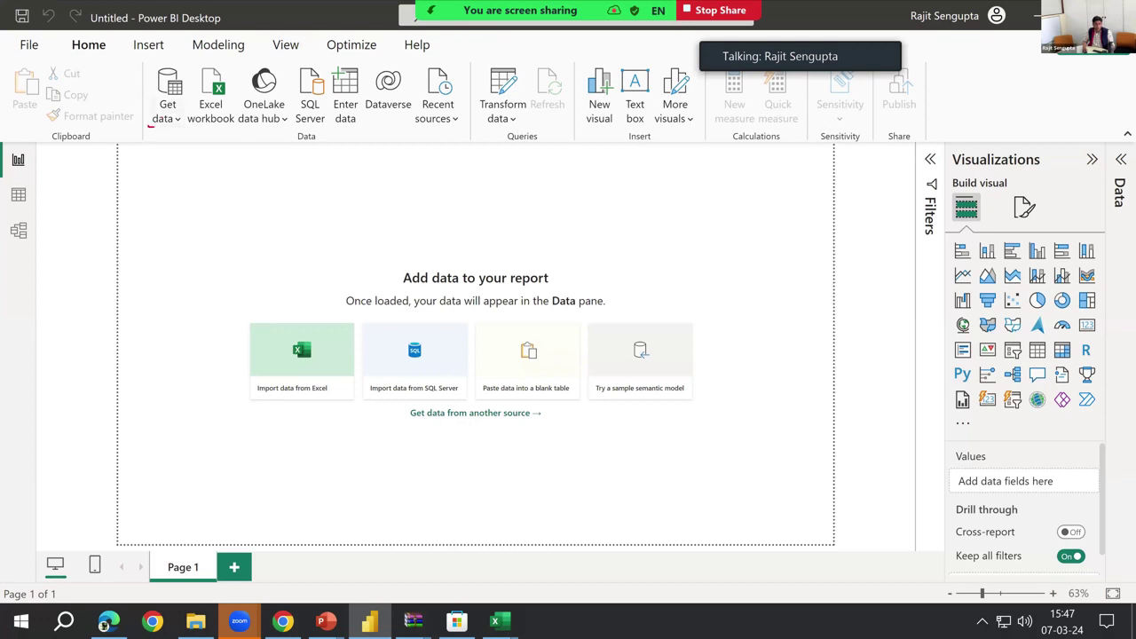
{"action": "left_click_drag", "start_coordinate": [152, 127], "coordinate": [193, 126]}
{"action": "mouse_move", "coordinate": [160, 50]}
{"action": "left_mouse_down"}
{"action": "mouse_move", "coordinate": [149, 131]}
{"action": "mouse_move", "coordinate": [209, 136]}
{"action": "mouse_move", "coordinate": [234, 124]}
{"action": "mouse_move", "coordinate": [229, 51]}
{"action": "mouse_move", "coordinate": [213, 52]}
{"action": "mouse_move", "coordinate": [186, 128]}
{"action": "mouse_move", "coordinate": [397, 130]}
{"action": "mouse_move", "coordinate": [407, 116]}
{"action": "mouse_move", "coordinate": [394, 53]}
{"action": "mouse_move", "coordinate": [240, 52]}
{"action": "mouse_move", "coordinate": [232, 124]}
{"action": "left_mouse_up"}
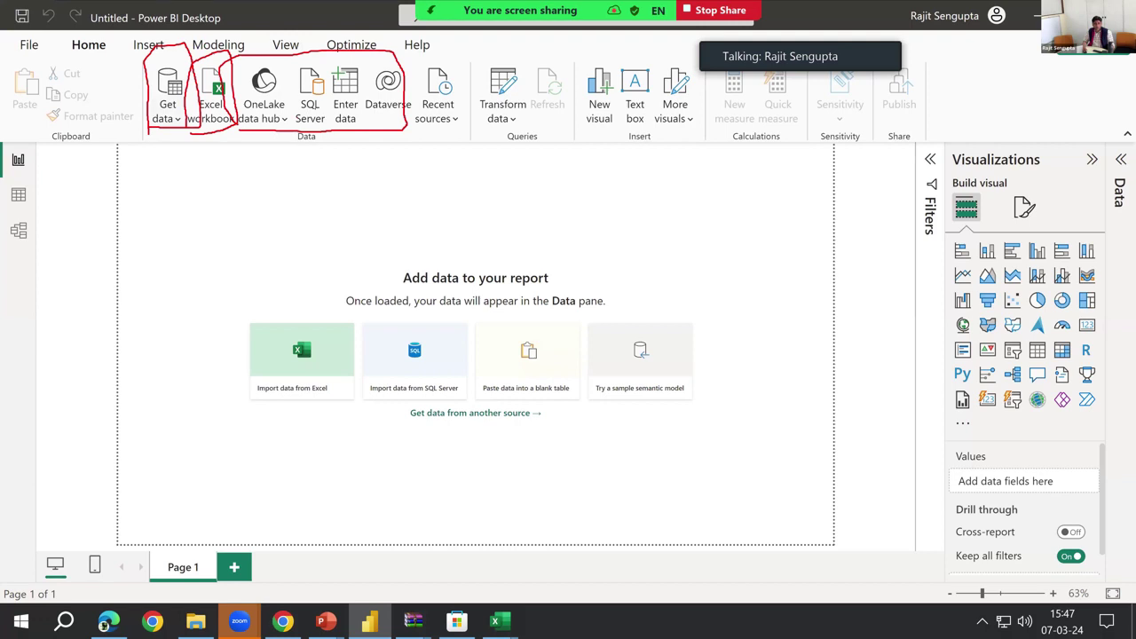
{"action": "mouse_move", "coordinate": [310, 113]}
{"action": "left_mouse_down"}
{"action": "mouse_move", "coordinate": [297, 128]}
{"action": "mouse_move", "coordinate": [336, 127]}
{"action": "mouse_move", "coordinate": [363, 109]}
{"action": "mouse_move", "coordinate": [363, 68]}
{"action": "mouse_move", "coordinate": [339, 58]}
{"action": "mouse_move", "coordinate": [334, 110]}
{"action": "left_mouse_up"}
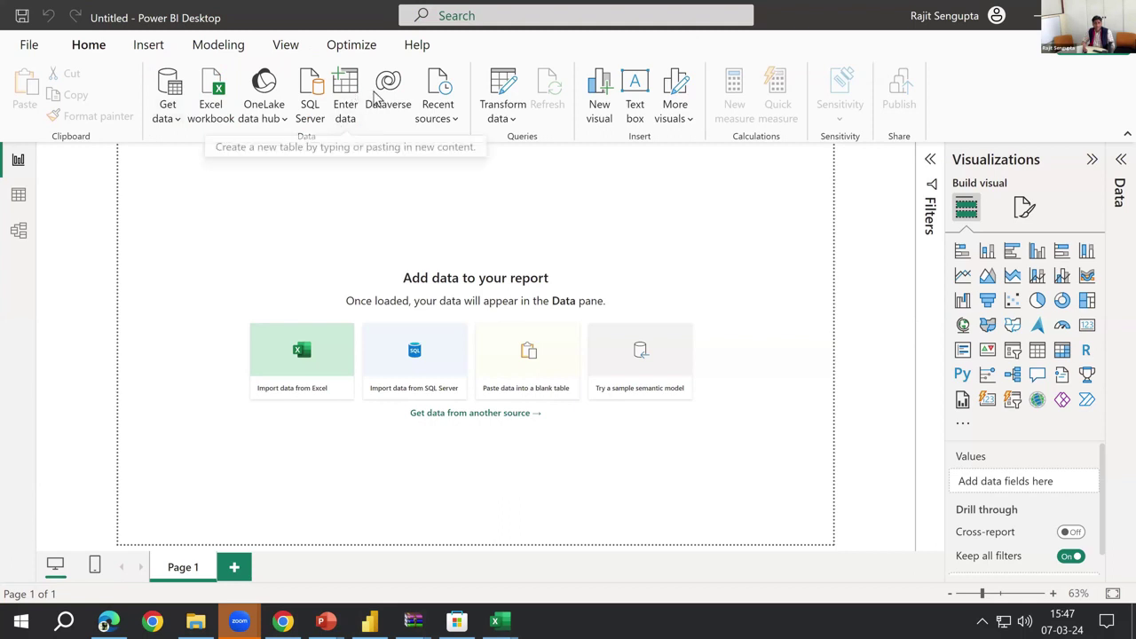
- Open the Get Data dialog and look through the full list of data source connectors, returning to Excel Workbook
{"action": "left_click", "coordinate": [168, 106]}
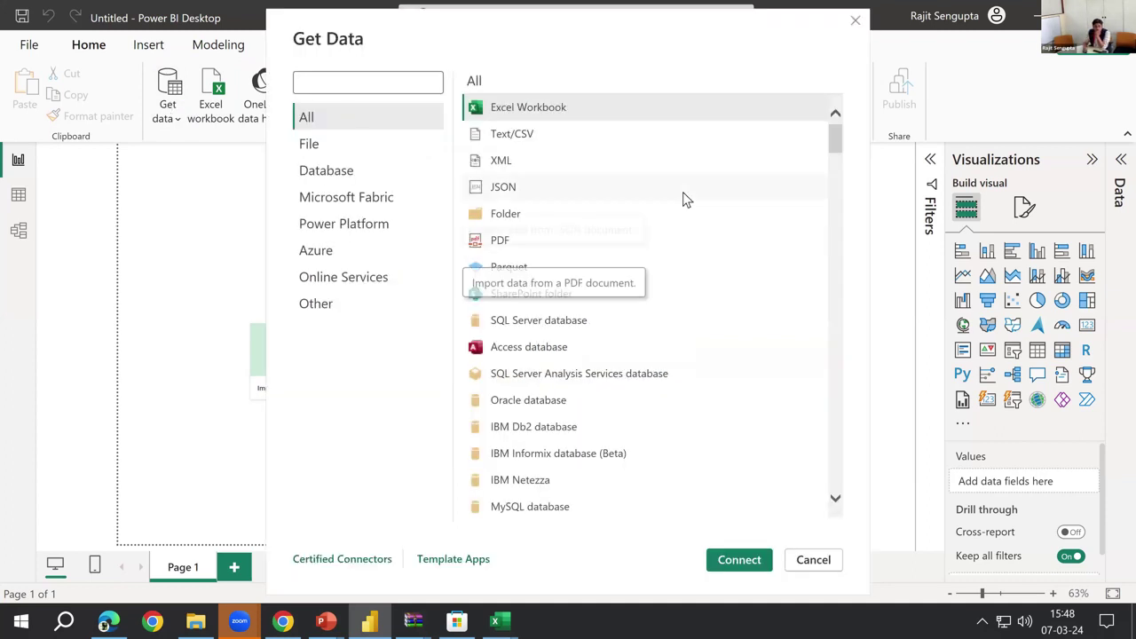
{"action": "scroll", "coordinate": [768, 170], "scroll_direction": "down", "scroll_amount": 4}
{"action": "scroll", "coordinate": [768, 170], "scroll_direction": "down", "scroll_amount": 15}
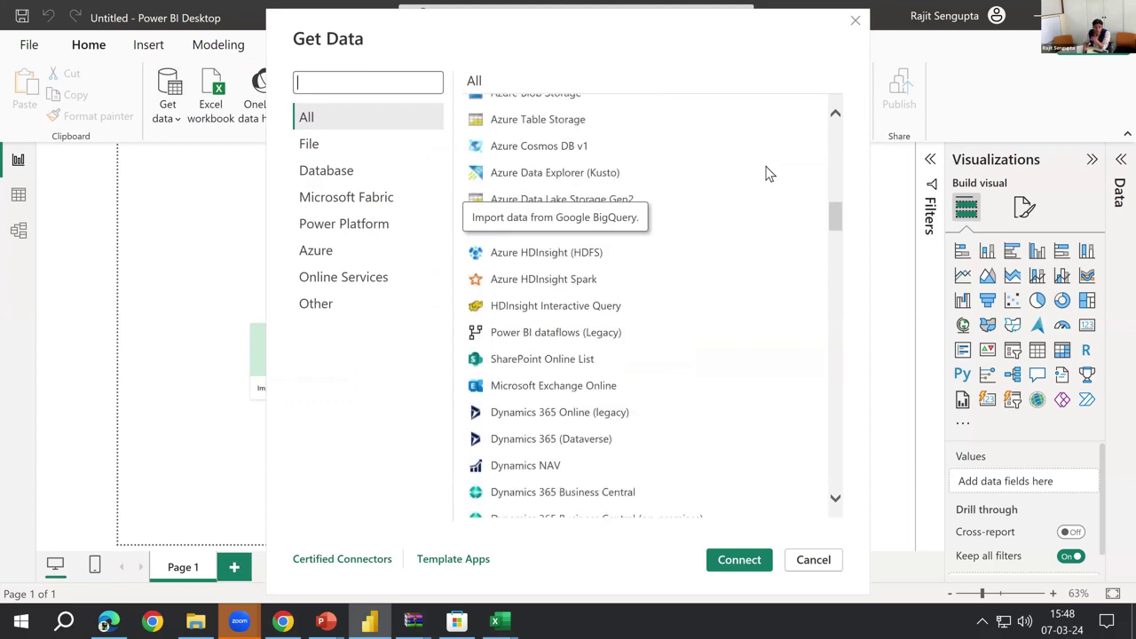
{"action": "scroll", "coordinate": [768, 174], "scroll_direction": "down", "scroll_amount": 8}
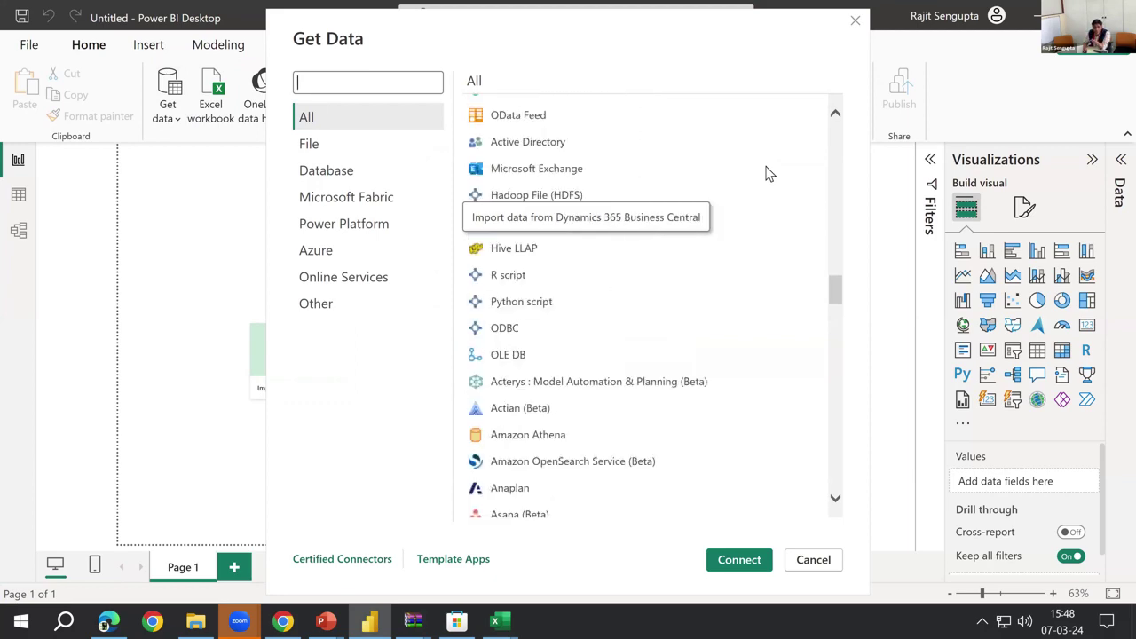
{"action": "scroll", "coordinate": [769, 174], "scroll_direction": "down", "scroll_amount": 10}
{"action": "scroll", "coordinate": [768, 174], "scroll_direction": "up", "scroll_amount": 18}
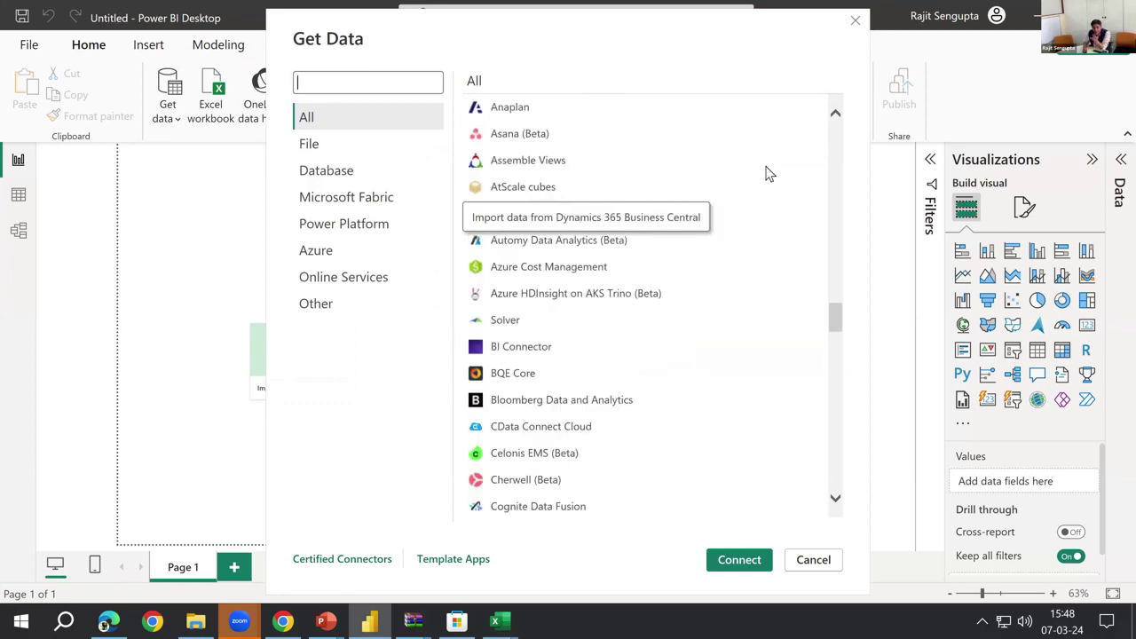
{"action": "scroll", "coordinate": [768, 174], "scroll_direction": "up", "scroll_amount": 6}
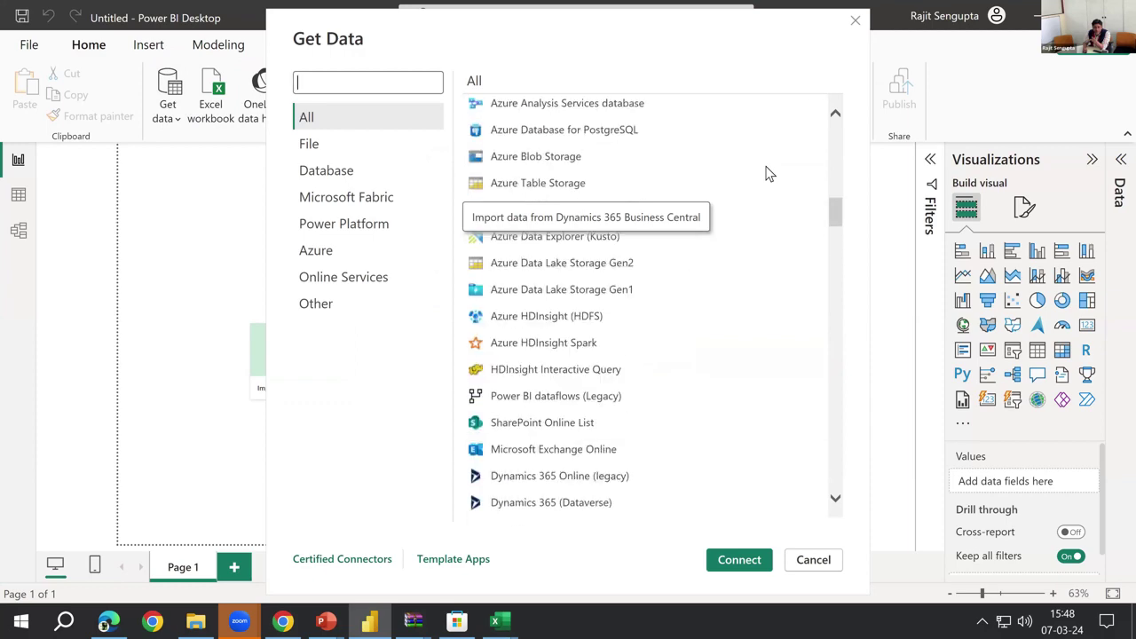
{"action": "scroll", "coordinate": [768, 174], "scroll_direction": "up", "scroll_amount": 15}
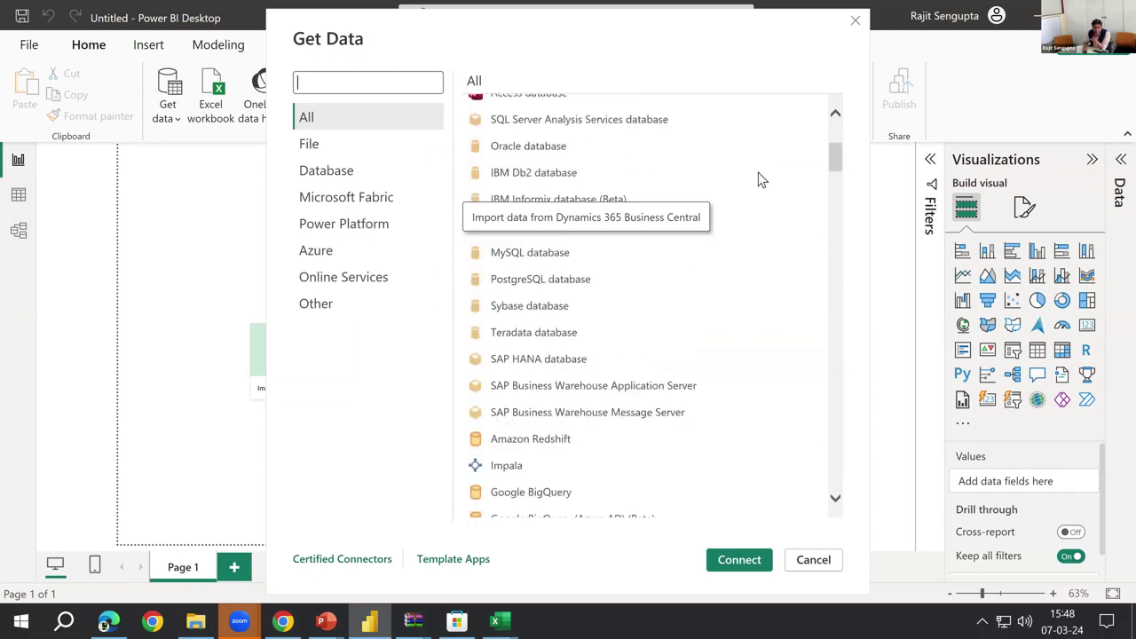
{"action": "scroll", "coordinate": [758, 172], "scroll_direction": "up", "scroll_amount": 3}
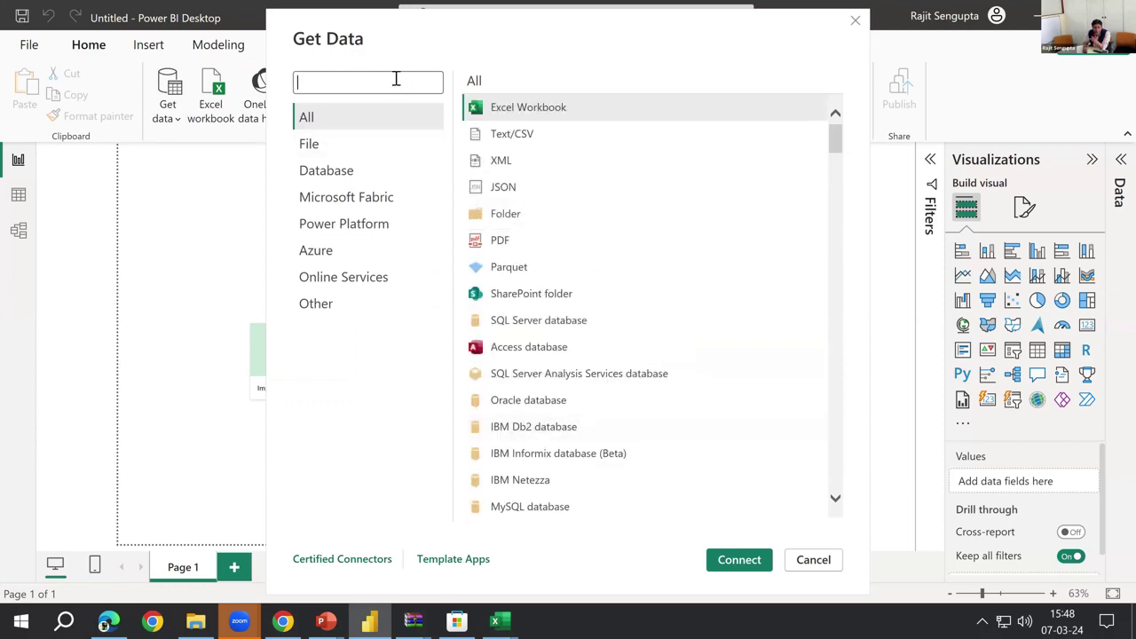
- Search the data source connectors for "web" and for "pdf"
{"action": "type", "text": "w"}
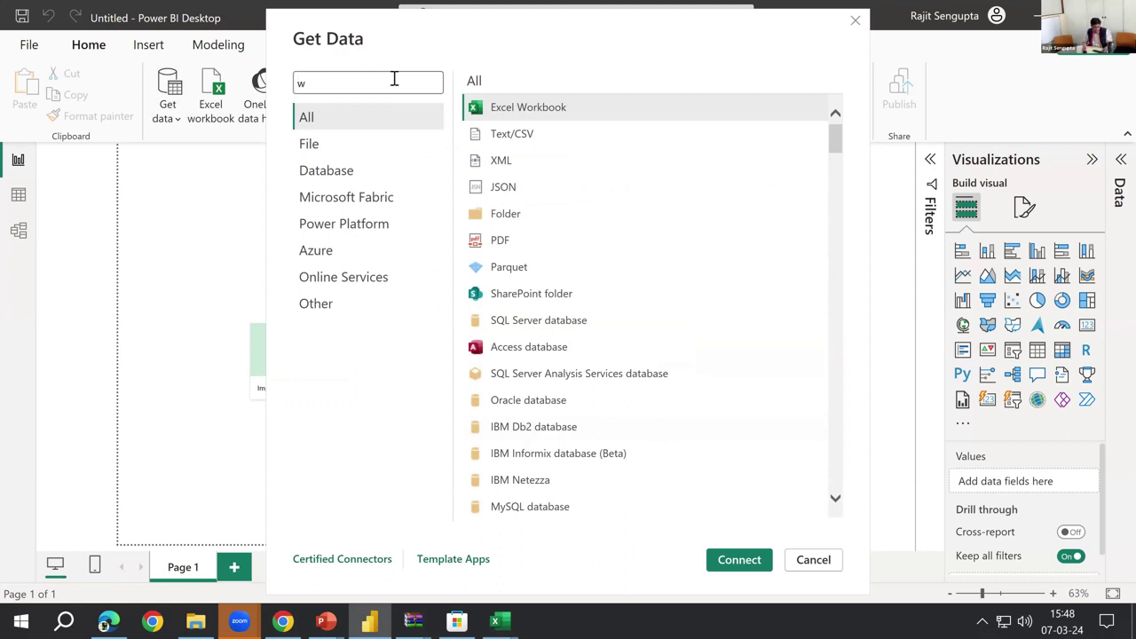
{"action": "type", "text": "eb"}
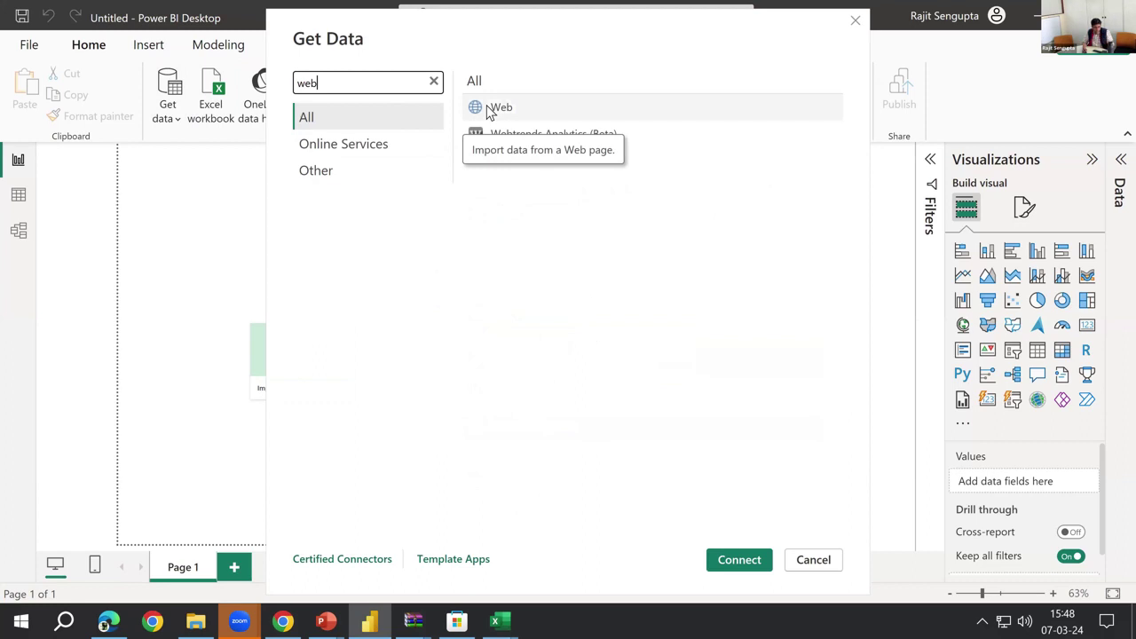
{"action": "mouse_move", "coordinate": [502, 114]}
{"action": "left_mouse_down"}
{"action": "mouse_move", "coordinate": [537, 86]}
{"action": "mouse_move", "coordinate": [485, 110]}
{"action": "left_mouse_up"}
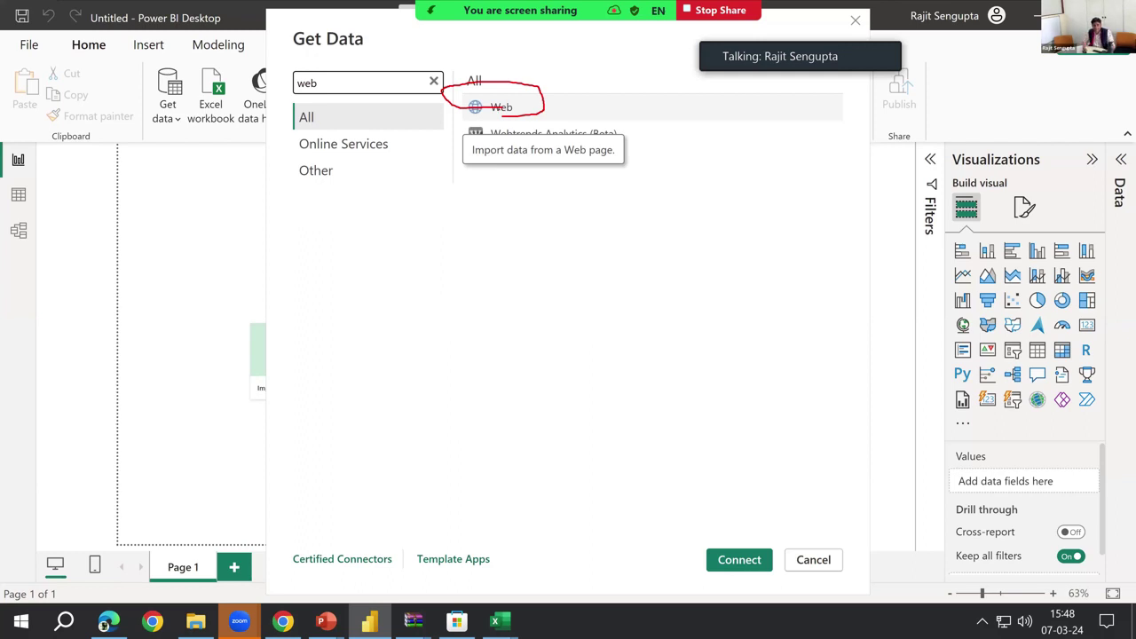
{"action": "double_click", "coordinate": [381, 87]}
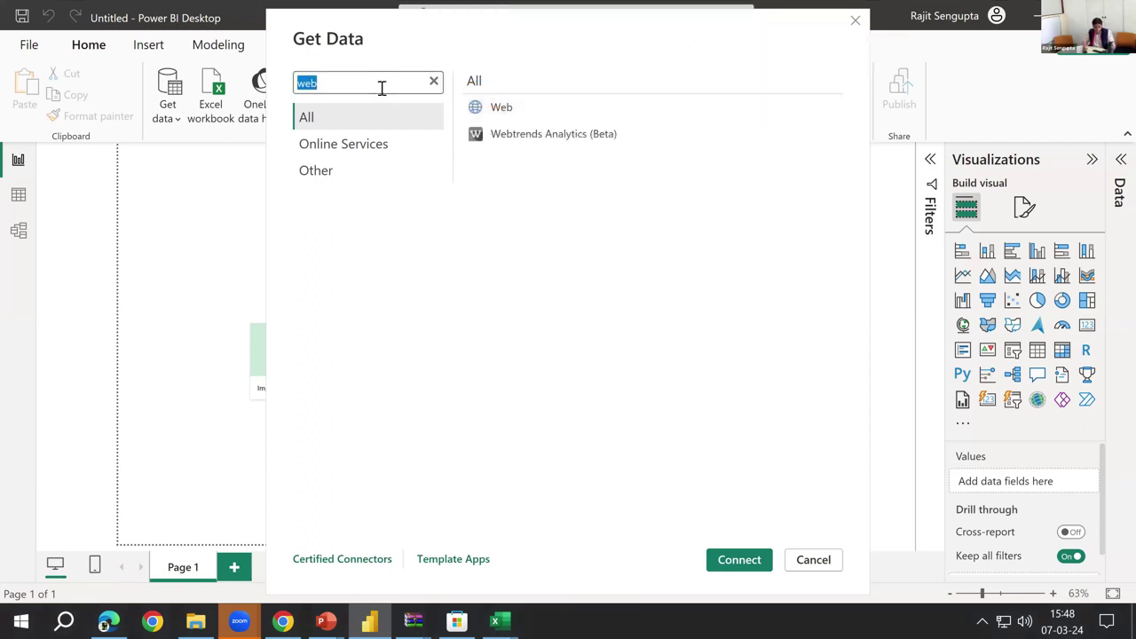
{"action": "type", "text": "pdf"}
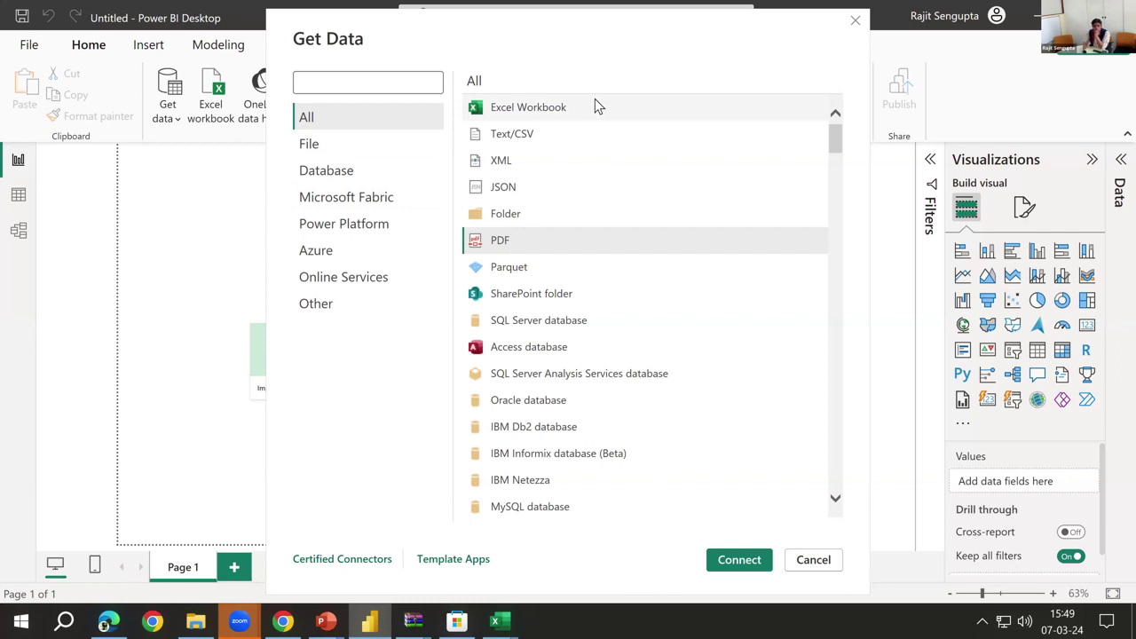
- Connect to the Excel workbook ipcc_ar6_figure_spm_2a_archive_Annual_GHG_emissions in the Excel files folder and look over its sheets available for import
{"action": "left_click", "coordinate": [592, 110]}
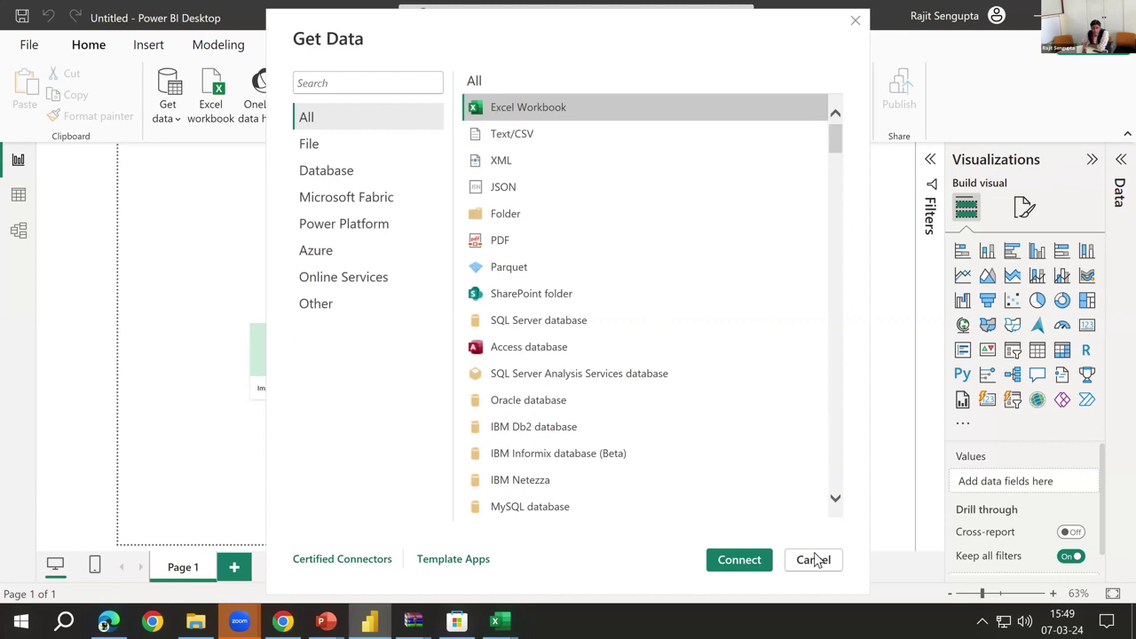
{"action": "left_click", "coordinate": [739, 560]}
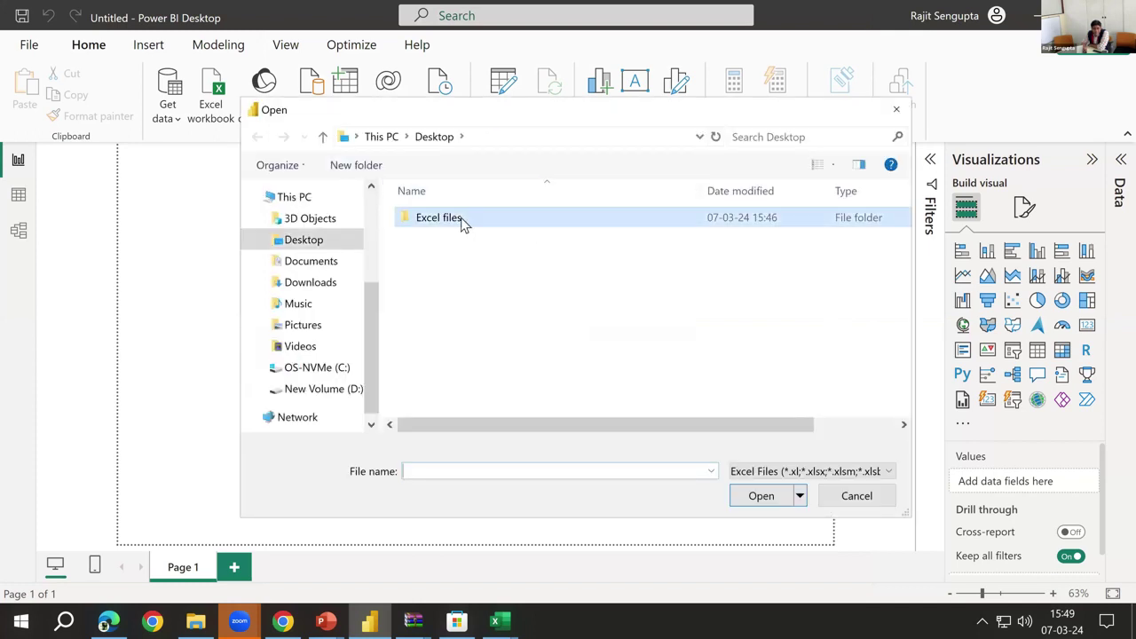
{"action": "double_click", "coordinate": [461, 217]}
{"action": "left_click", "coordinate": [460, 219]}
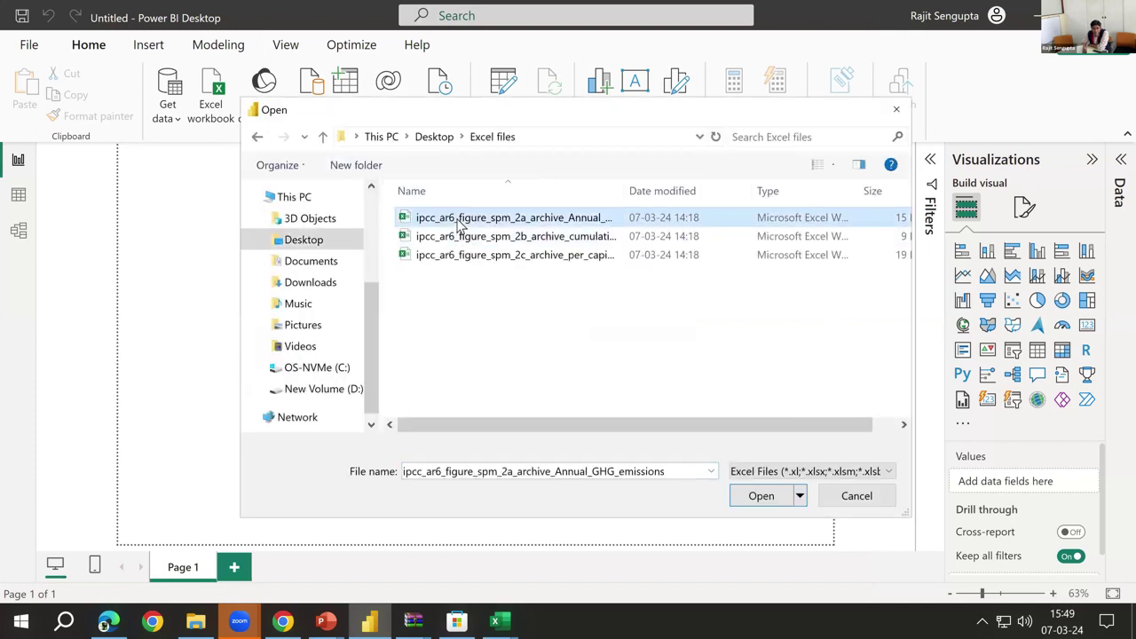
{"action": "left_click", "coordinate": [783, 501]}
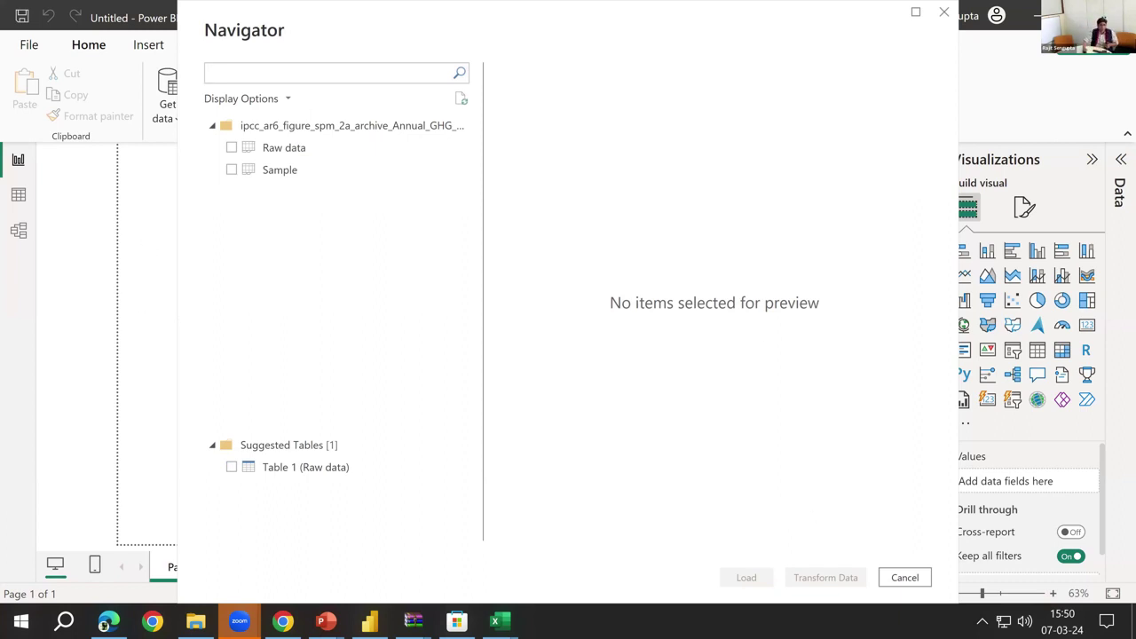
{"action": "mouse_move", "coordinate": [228, 186]}
{"action": "left_mouse_down"}
{"action": "mouse_move", "coordinate": [319, 201]}
{"action": "mouse_move", "coordinate": [328, 140]}
{"action": "mouse_move", "coordinate": [306, 127]}
{"action": "mouse_move", "coordinate": [221, 134]}
{"action": "mouse_move", "coordinate": [189, 155]}
{"action": "mouse_move", "coordinate": [197, 188]}
{"action": "left_mouse_up"}
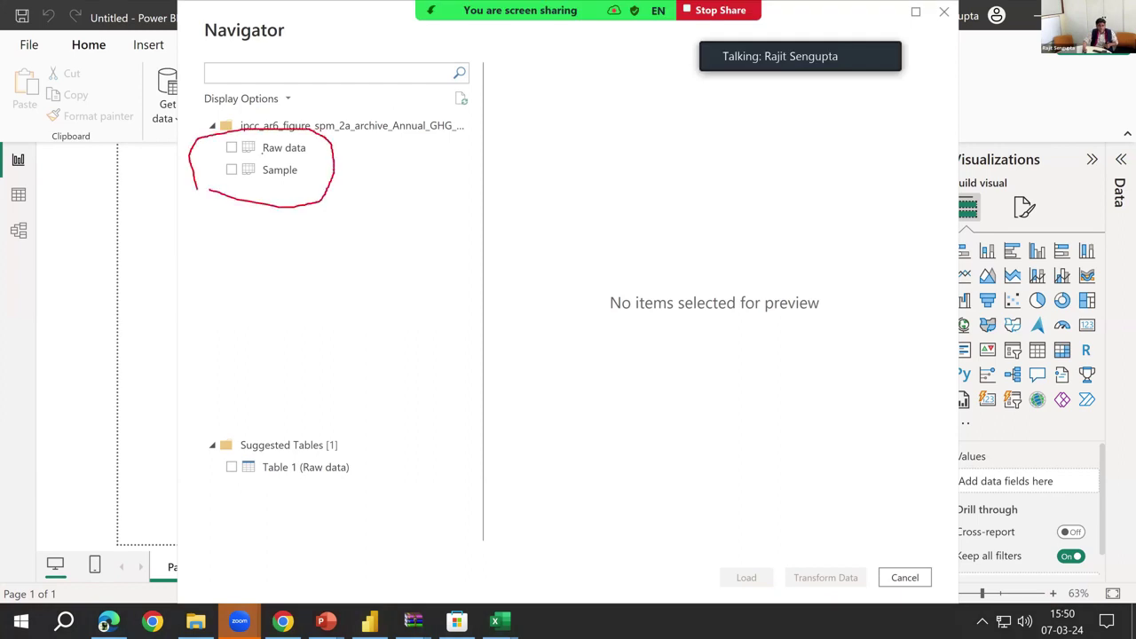
- Select the Raw data sheet for import and compare its preview with the suggested Table 1 (Raw data)
{"action": "mouse_move", "coordinate": [309, 155]}
{"action": "left_mouse_down"}
{"action": "mouse_move", "coordinate": [311, 136]}
{"action": "mouse_move", "coordinate": [310, 179]}
{"action": "mouse_move", "coordinate": [292, 183]}
{"action": "left_mouse_up"}
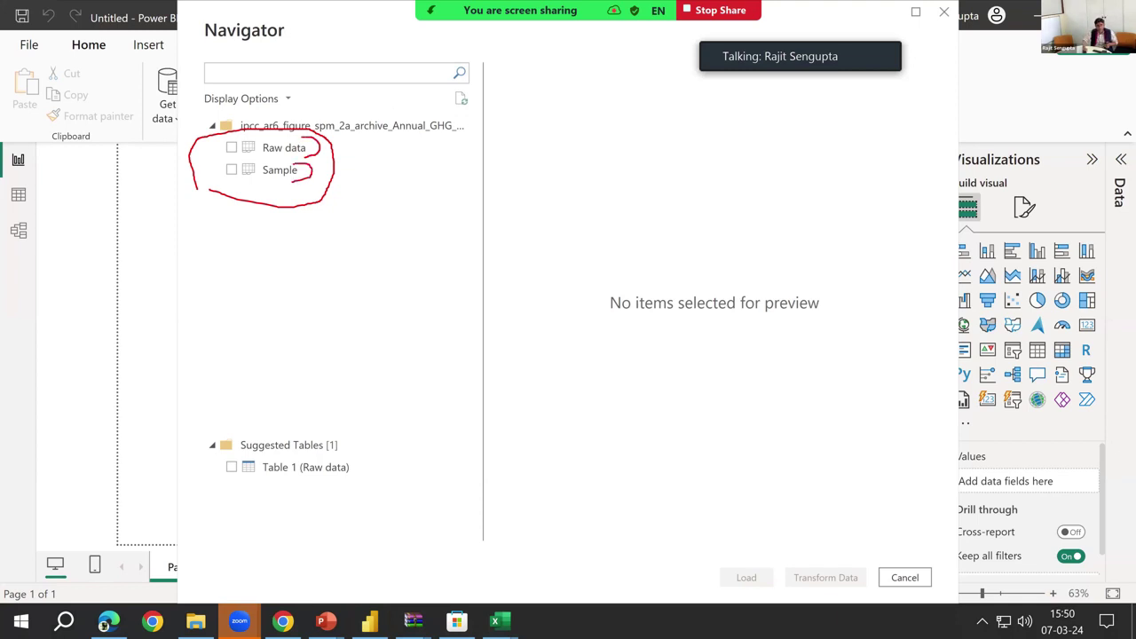
{"action": "mouse_move", "coordinate": [231, 396]}
{"action": "left_mouse_down"}
{"action": "mouse_move", "coordinate": [265, 395]}
{"action": "mouse_move", "coordinate": [378, 488]}
{"action": "mouse_move", "coordinate": [345, 507]}
{"action": "mouse_move", "coordinate": [244, 508]}
{"action": "mouse_move", "coordinate": [173, 491]}
{"action": "mouse_move", "coordinate": [198, 430]}
{"action": "mouse_move", "coordinate": [262, 395]}
{"action": "left_mouse_up"}
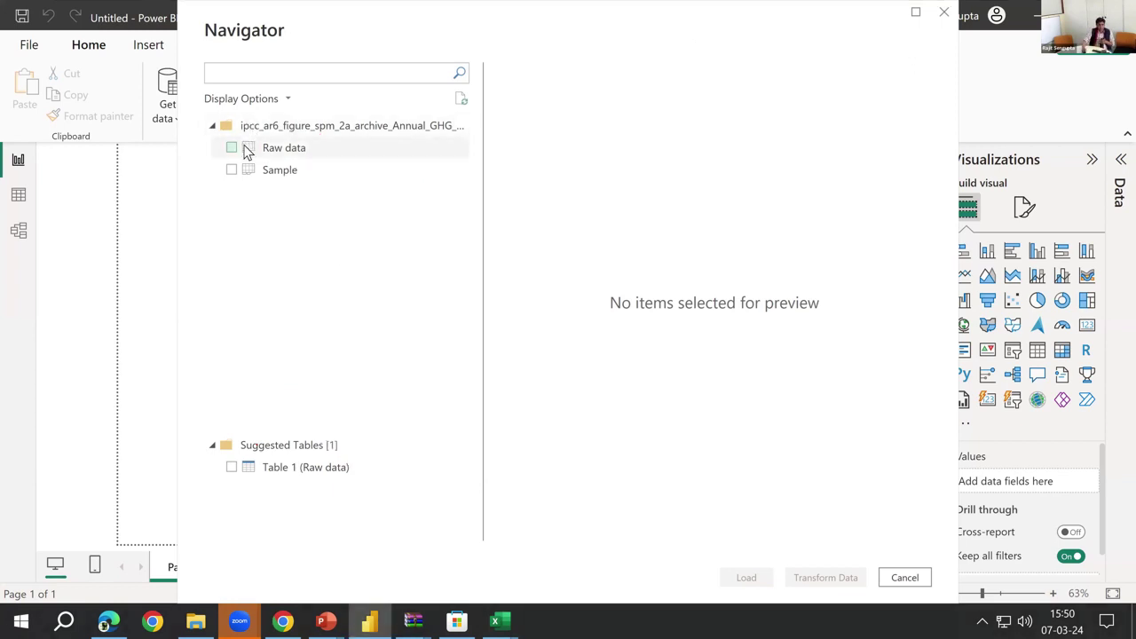
{"action": "left_click", "coordinate": [232, 149]}
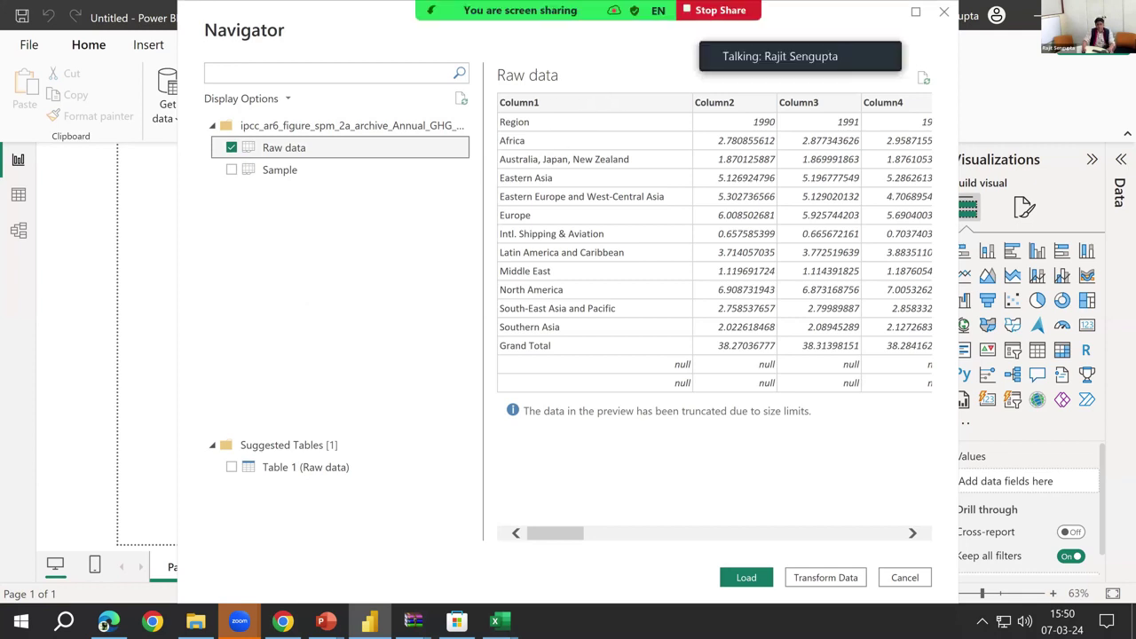
{"action": "left_click_drag", "start_coordinate": [502, 103], "coordinate": [874, 94]}
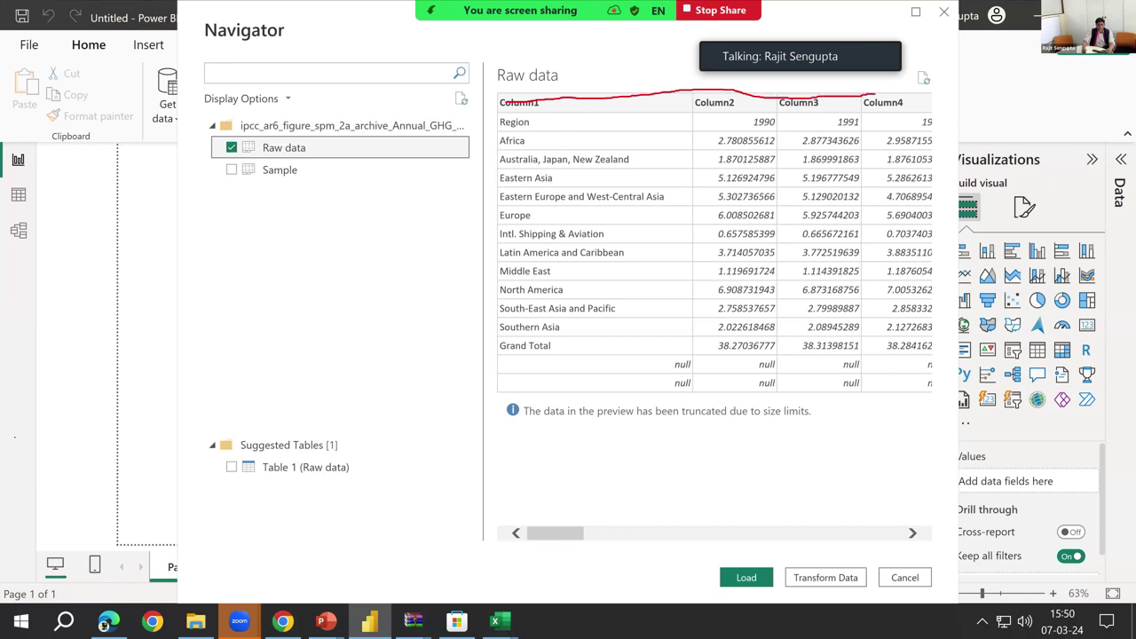
{"action": "left_click", "coordinate": [299, 470]}
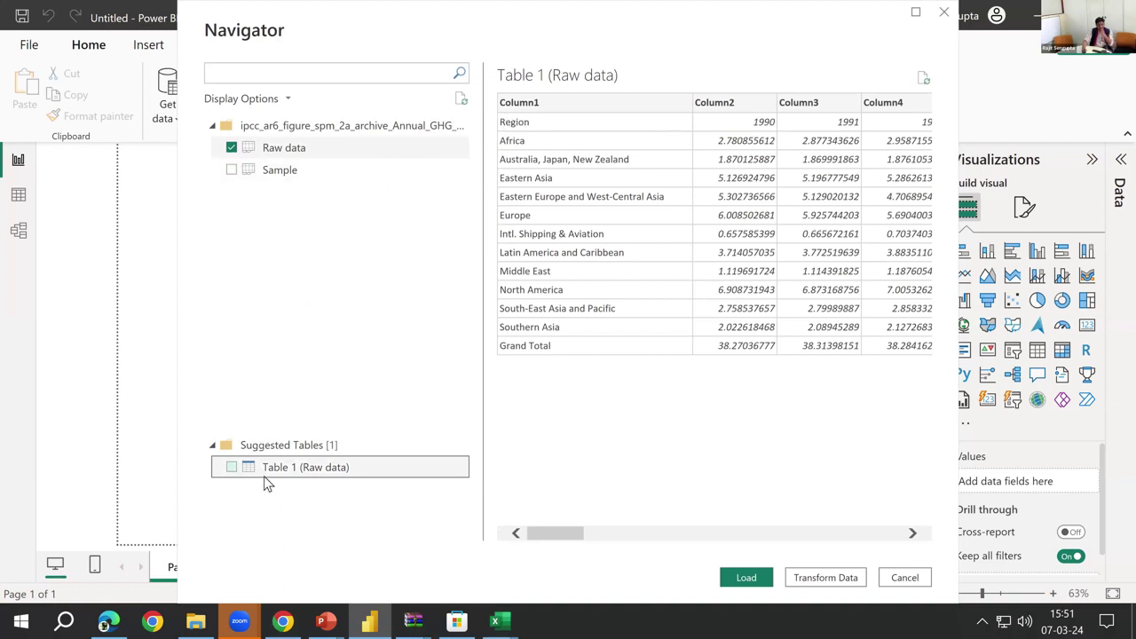
{"action": "left_click", "coordinate": [332, 144]}
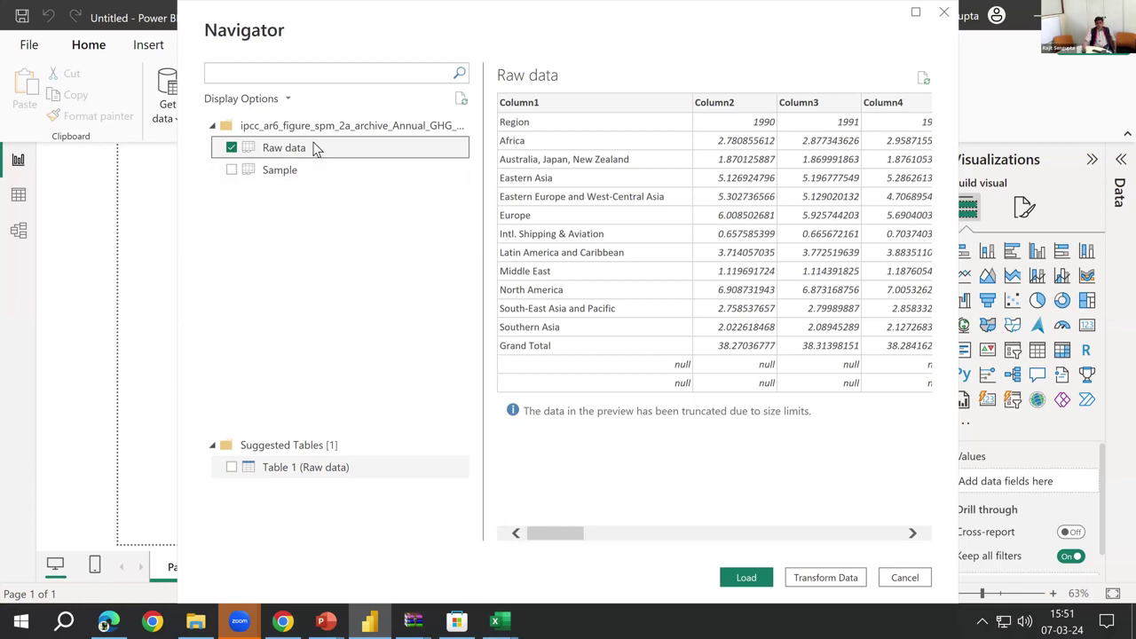
{"action": "left_click", "coordinate": [299, 170]}
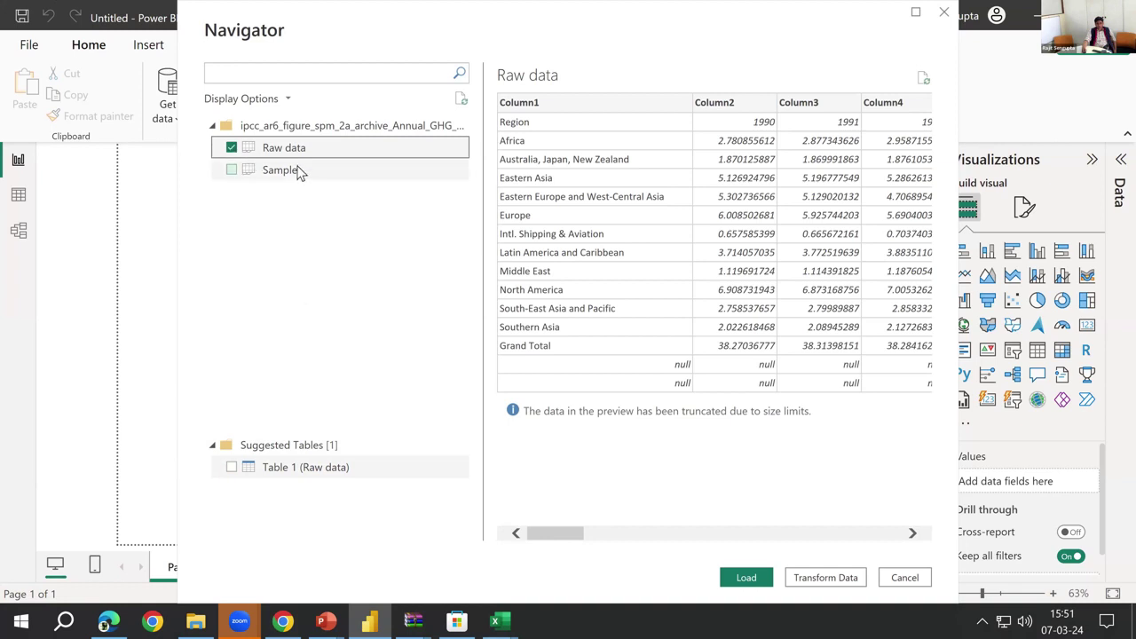
{"action": "left_click", "coordinate": [357, 147]}
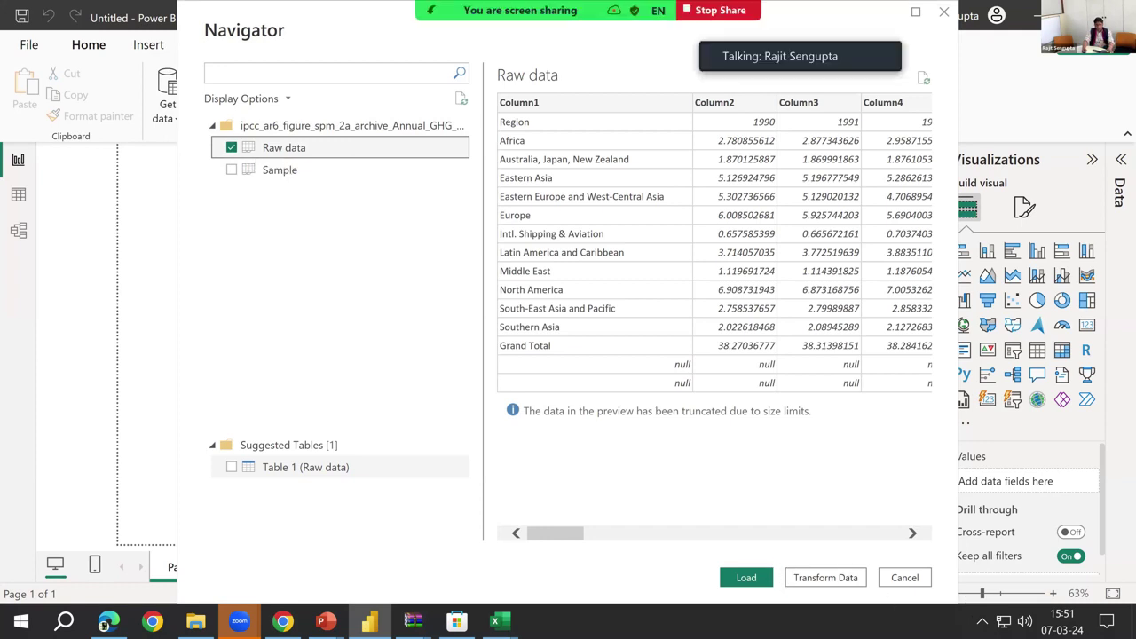
- Open the selected Raw data sheet in Power Query Editor for transformation instead of loading it directly
{"action": "mouse_move", "coordinate": [725, 559]}
{"action": "left_mouse_down"}
{"action": "mouse_move", "coordinate": [781, 556]}
{"action": "mouse_move", "coordinate": [789, 572]}
{"action": "mouse_move", "coordinate": [724, 602]}
{"action": "mouse_move", "coordinate": [701, 594]}
{"action": "mouse_move", "coordinate": [702, 572]}
{"action": "mouse_move", "coordinate": [727, 557]}
{"action": "left_mouse_up"}
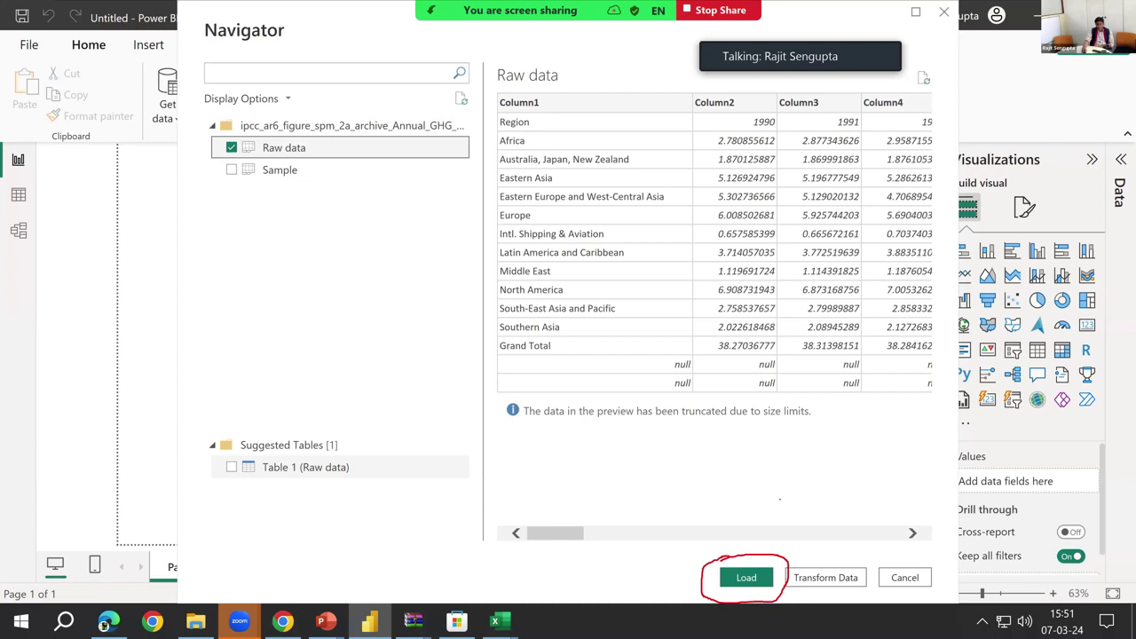
{"action": "mouse_move", "coordinate": [775, 568]}
{"action": "left_mouse_down"}
{"action": "mouse_move", "coordinate": [859, 551]}
{"action": "mouse_move", "coordinate": [867, 588]}
{"action": "mouse_move", "coordinate": [801, 595]}
{"action": "mouse_move", "coordinate": [778, 564]}
{"action": "left_mouse_up"}
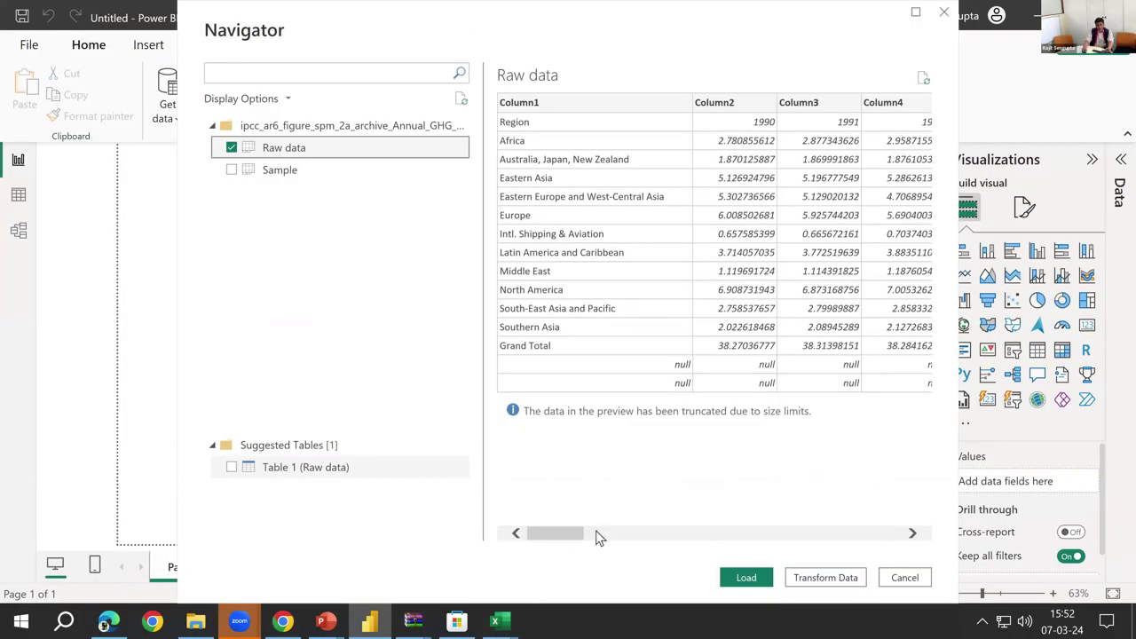
{"action": "scroll", "coordinate": [894, 542], "scroll_direction": "right", "scroll_amount": 15}
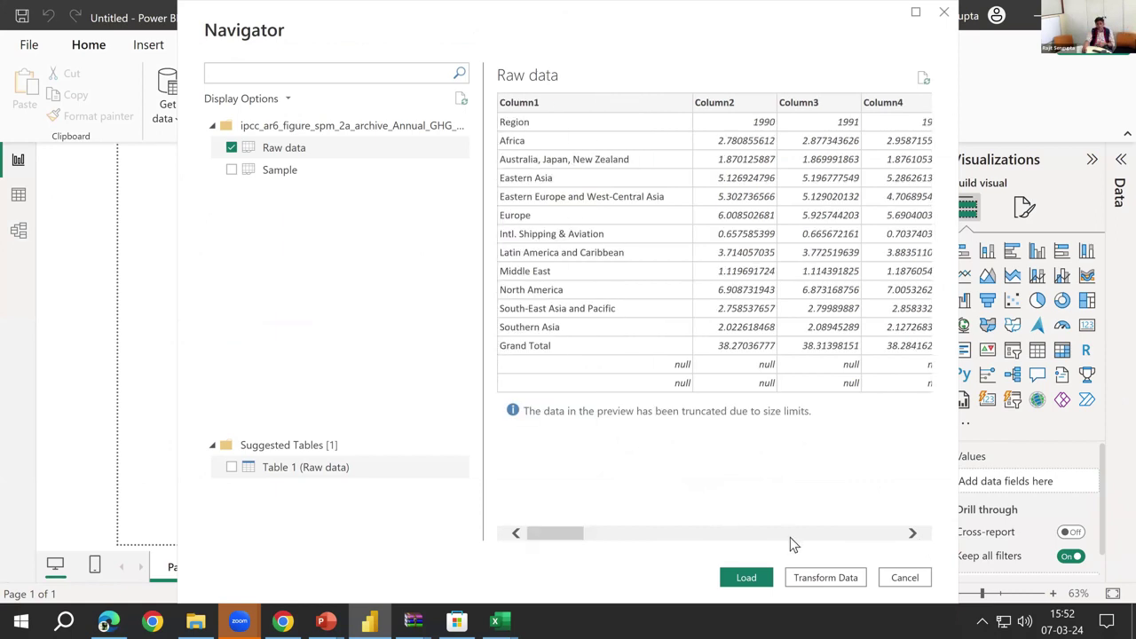
{"action": "left_click", "coordinate": [821, 578]}
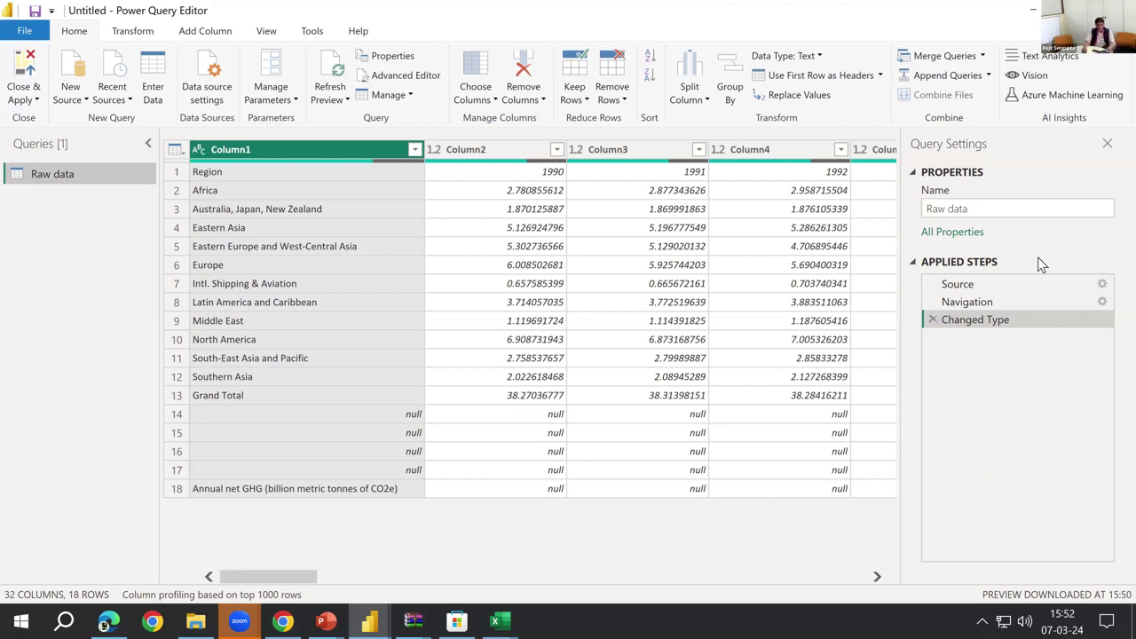
- Look over the region rows of the Raw data query and its list of applied steps
{"action": "left_click", "coordinate": [358, 364]}
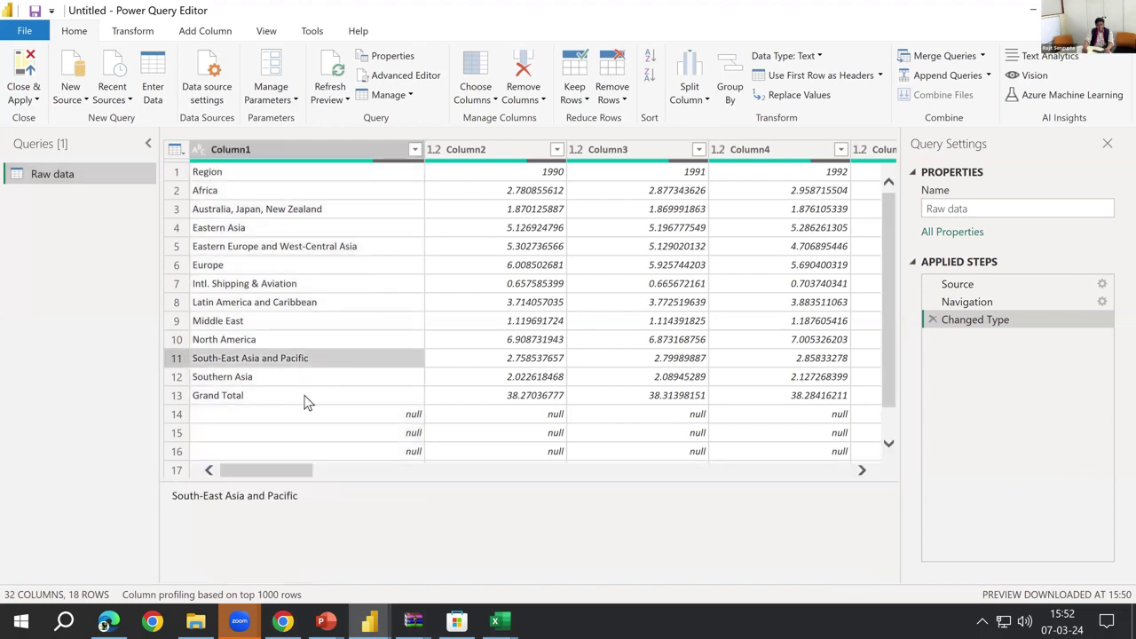
{"action": "left_click", "coordinate": [305, 392]}
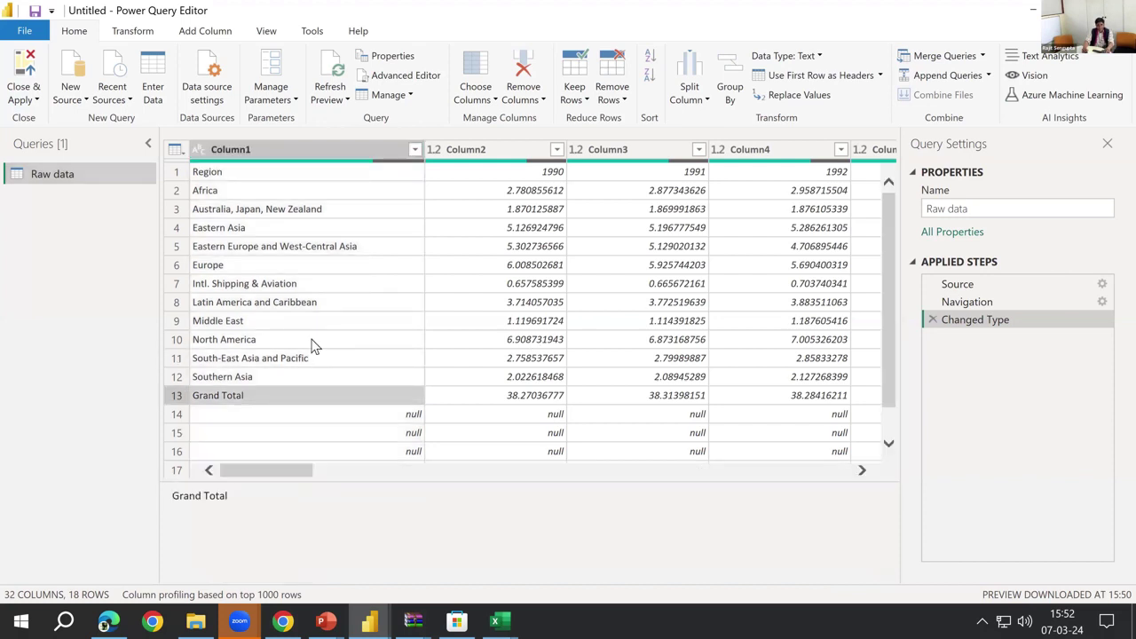
{"action": "left_click", "coordinate": [313, 342]}
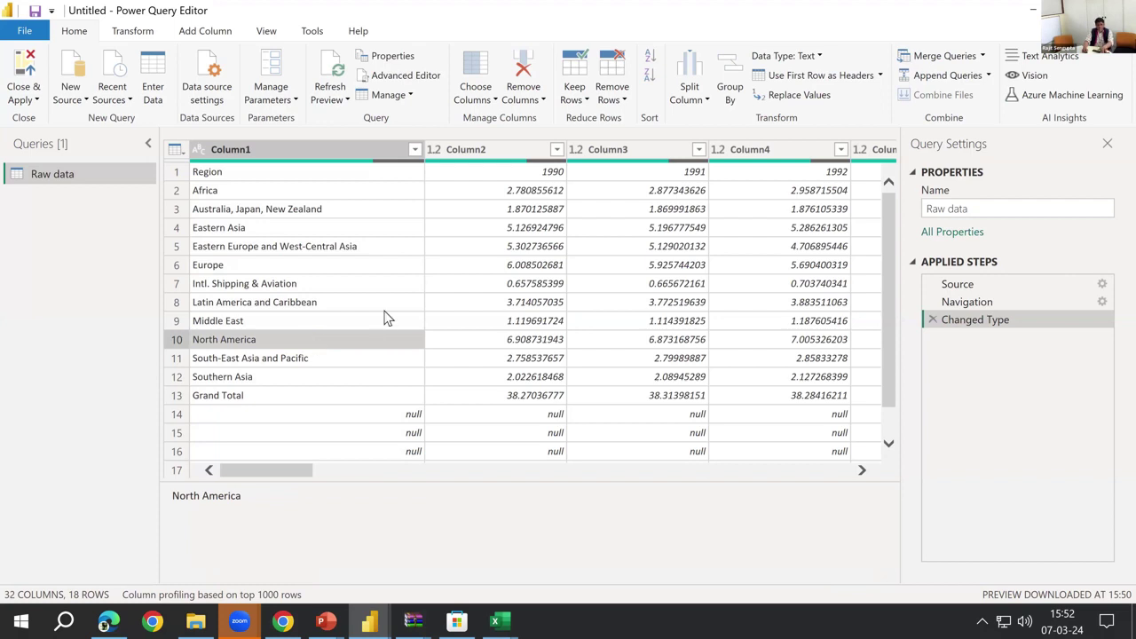
{"action": "key", "text": "Up"}
{"action": "key", "text": "Up"}
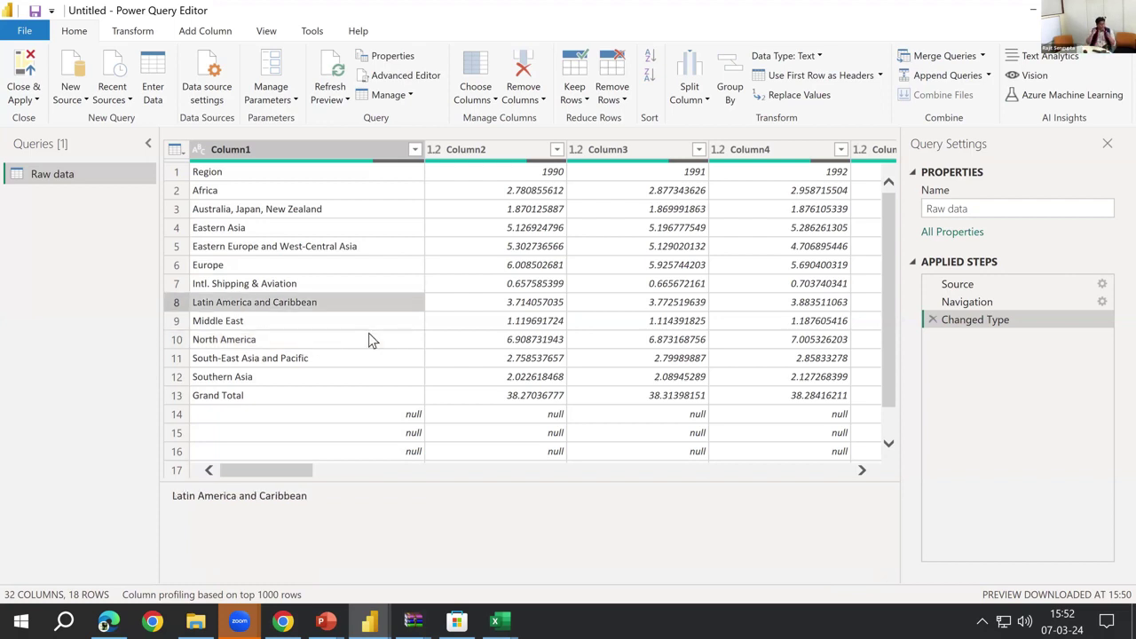
{"action": "left_click", "coordinate": [371, 340]}
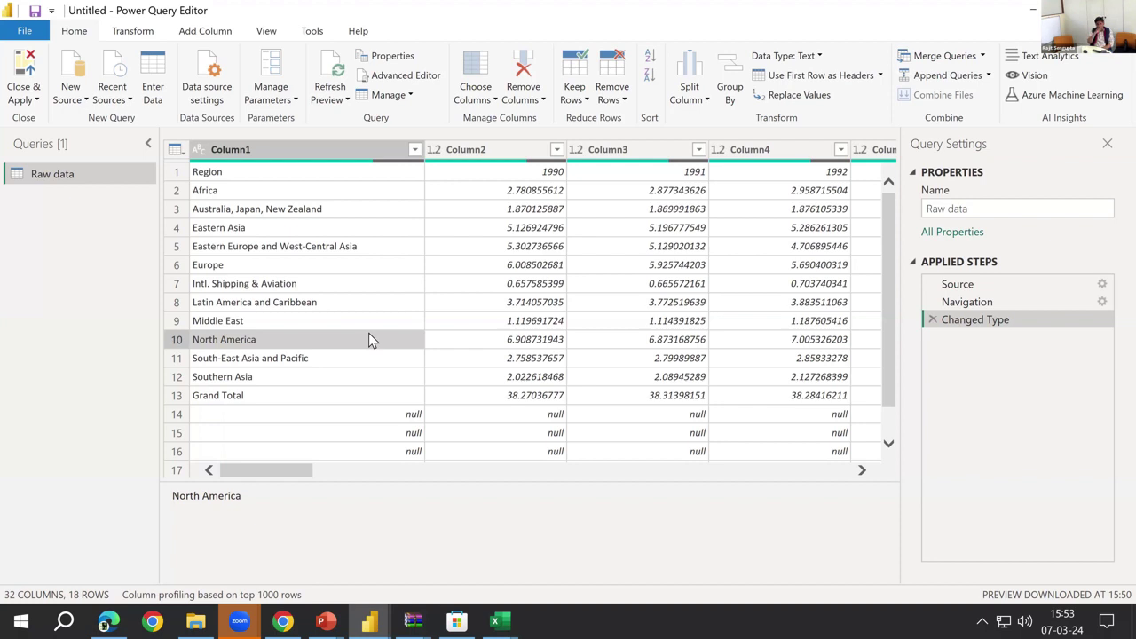
{"action": "left_click", "coordinate": [333, 365]}
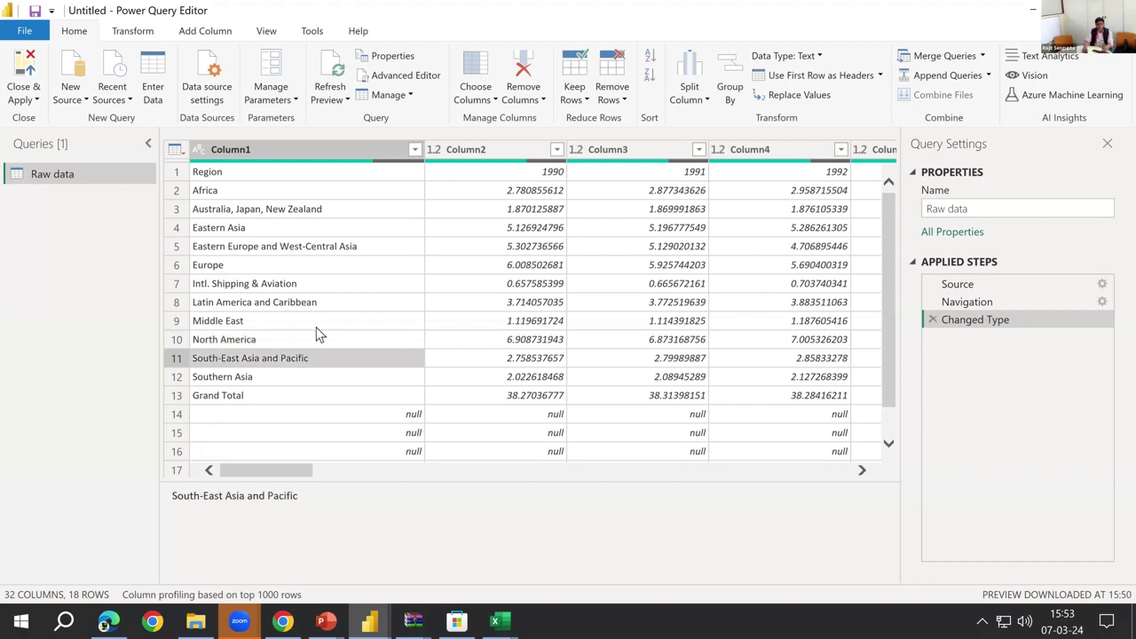
{"action": "left_click", "coordinate": [317, 326]}
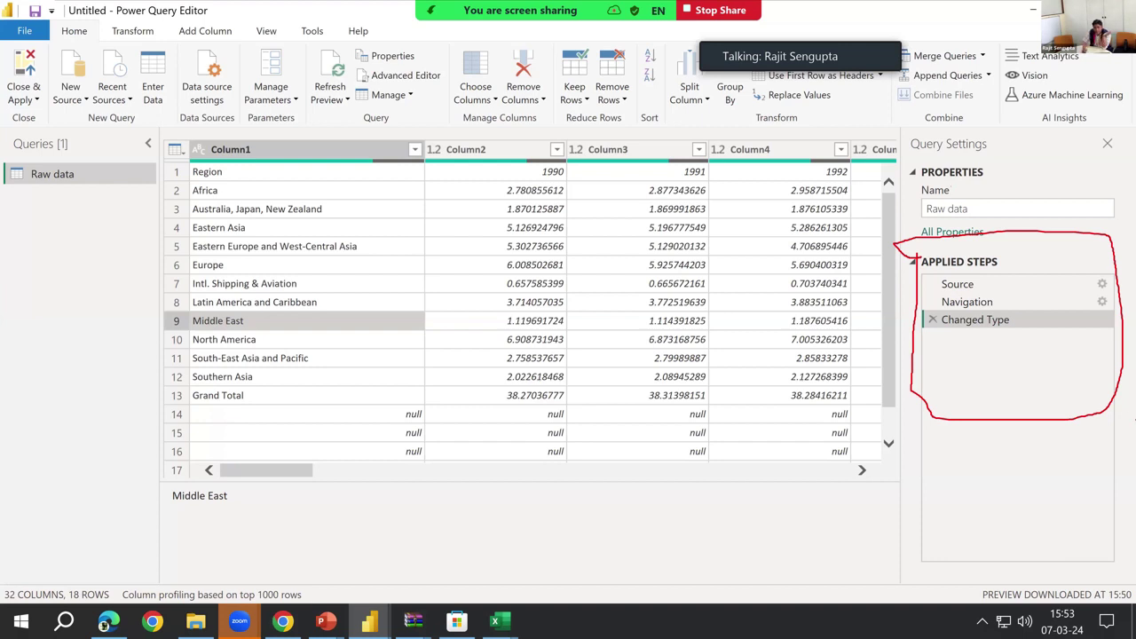
{"action": "left_click_drag", "start_coordinate": [949, 387], "coordinate": [991, 400]}
{"action": "left_click_drag", "start_coordinate": [944, 357], "coordinate": [985, 355]}
{"action": "left_click_drag", "start_coordinate": [948, 373], "coordinate": [972, 370]}
{"action": "key", "text": "alt+s"}
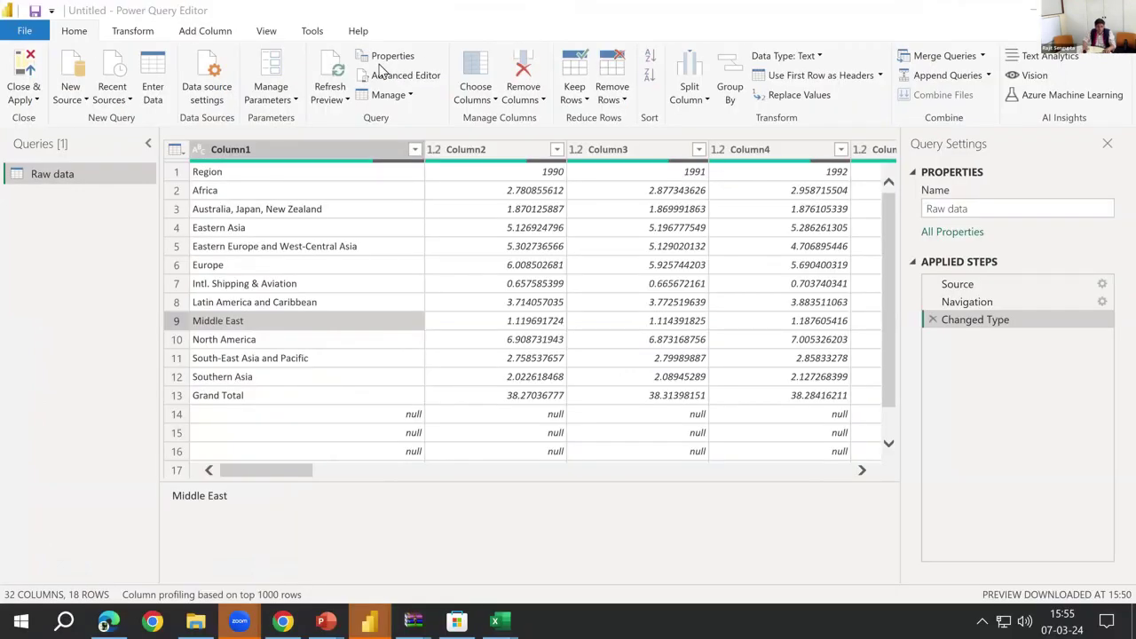
- Rename the Raw data query as GHG emissions Annual
{"action": "key", "text": "F2"}
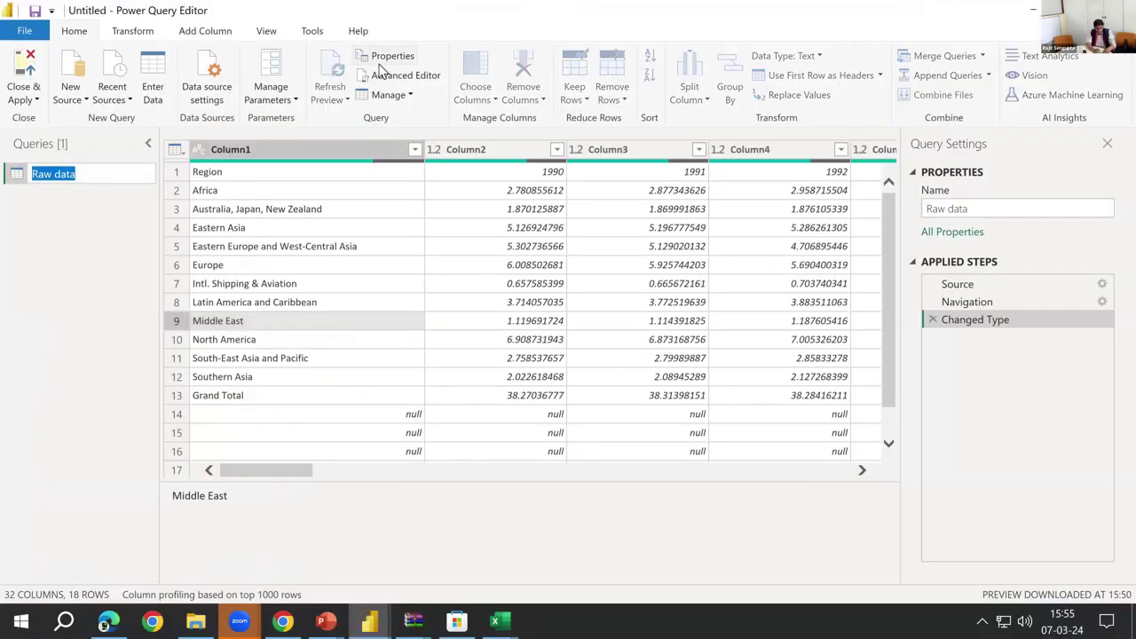
{"action": "type", "text": "GHG e"}
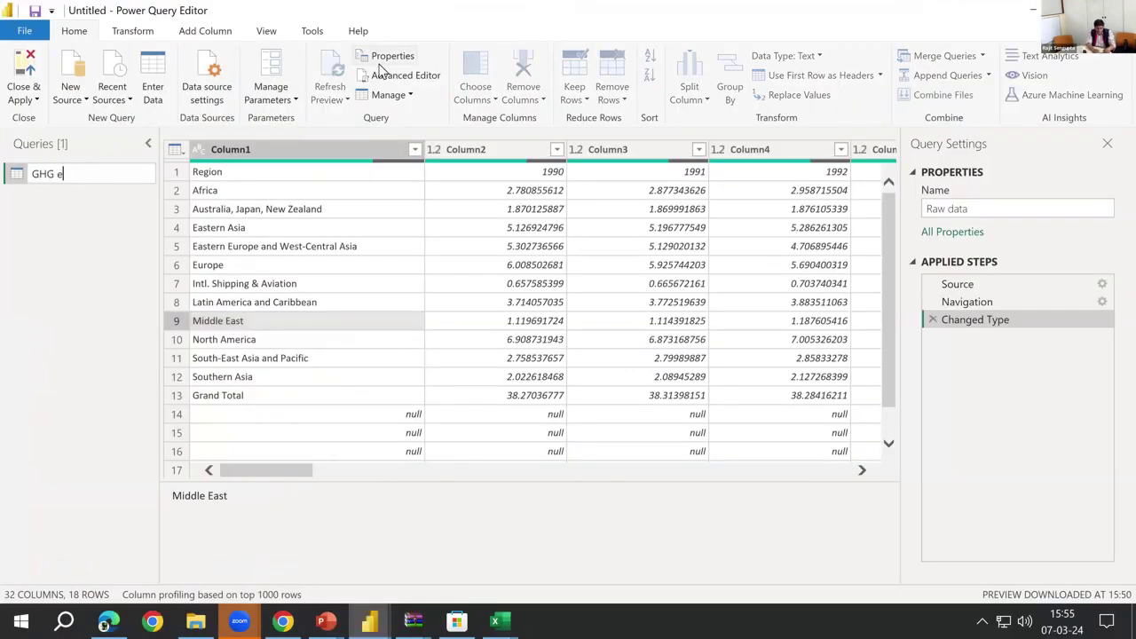
{"action": "type", "text": "missions"}
{"action": "key", "text": "Return"}
{"action": "type", "text": "Annual"}
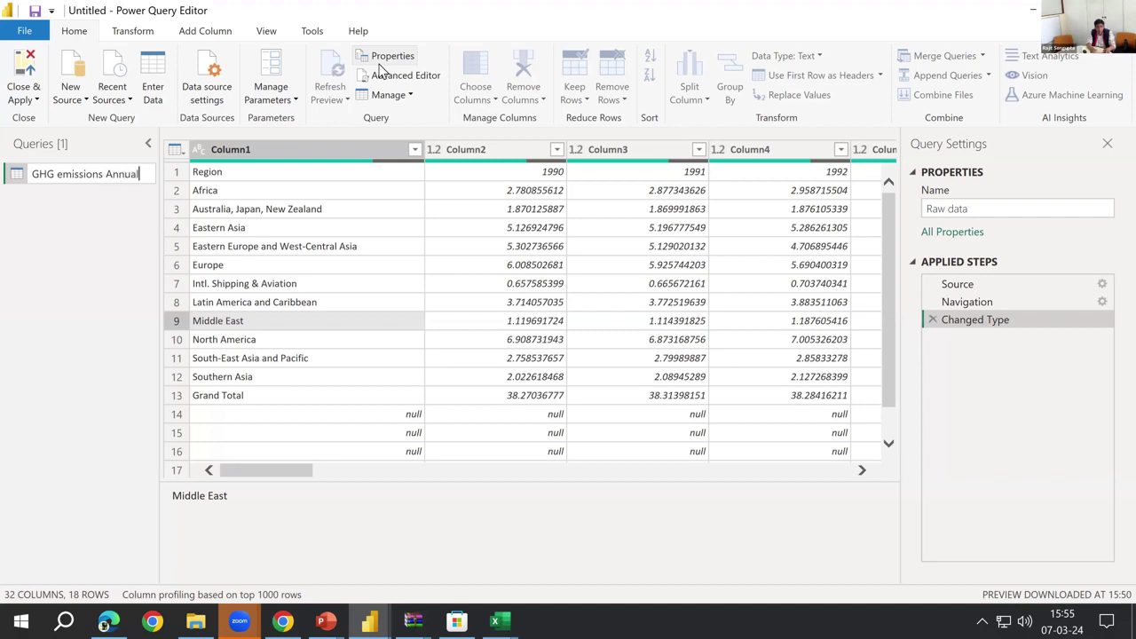
{"action": "key", "text": "Return"}
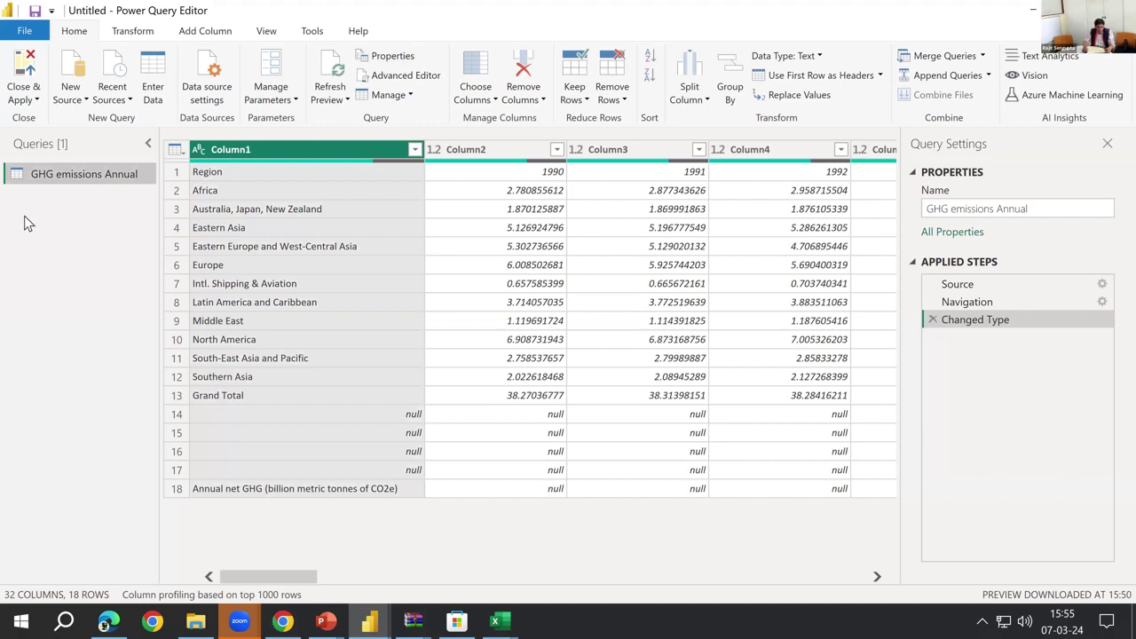
{"action": "left_click_drag", "start_coordinate": [14, 206], "coordinate": [132, 203]}
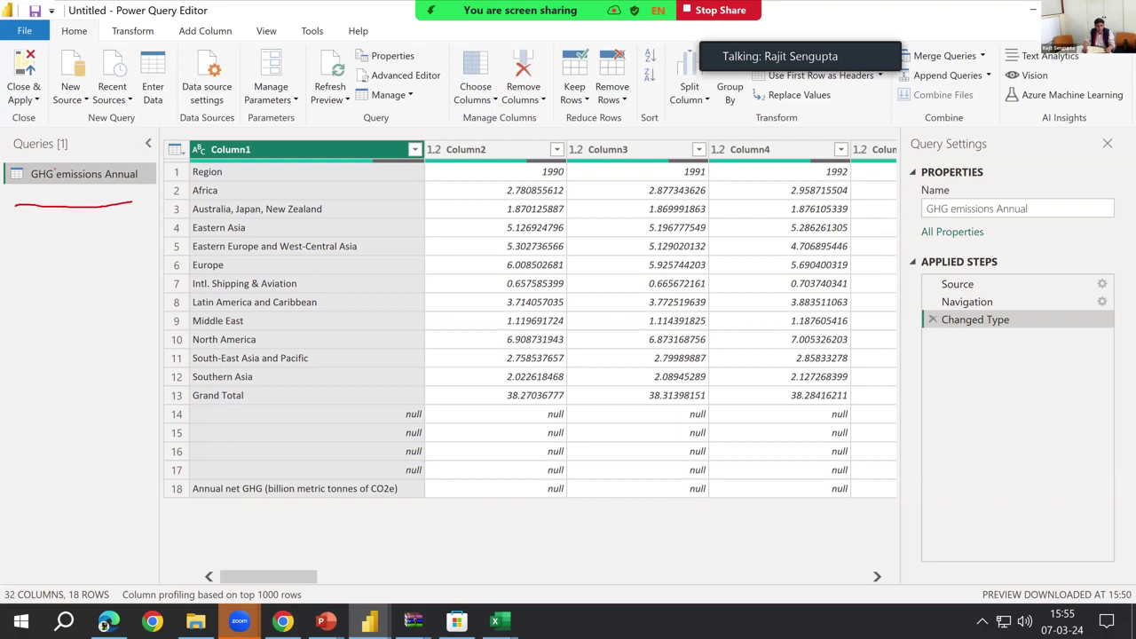
{"action": "left_click_drag", "start_coordinate": [22, 251], "coordinate": [116, 249]}
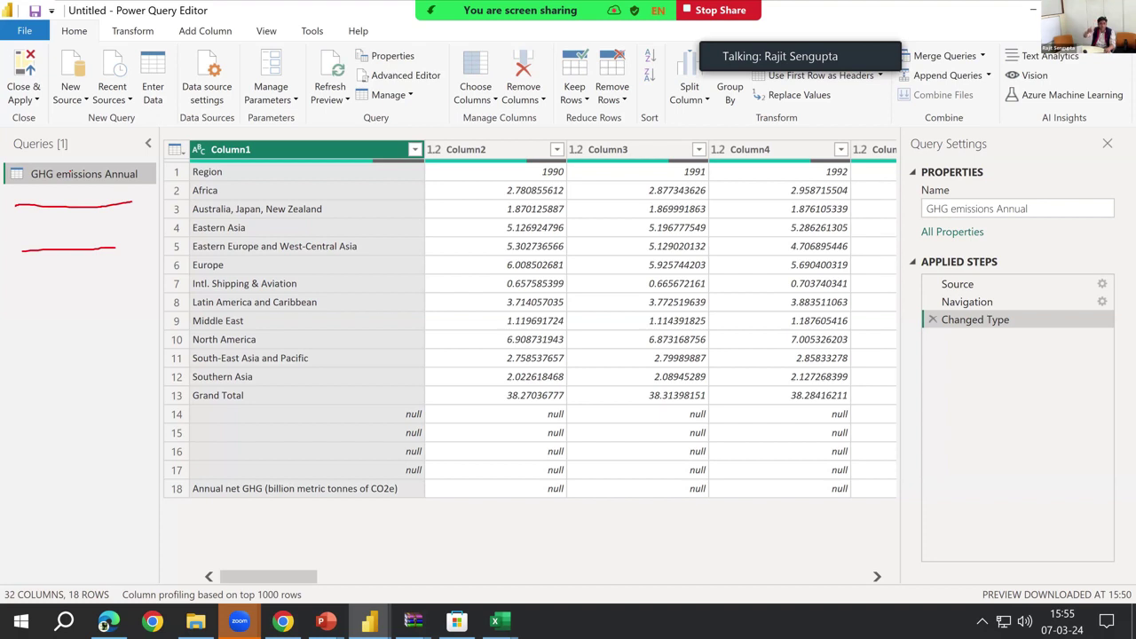
{"action": "key", "text": "alt+s"}
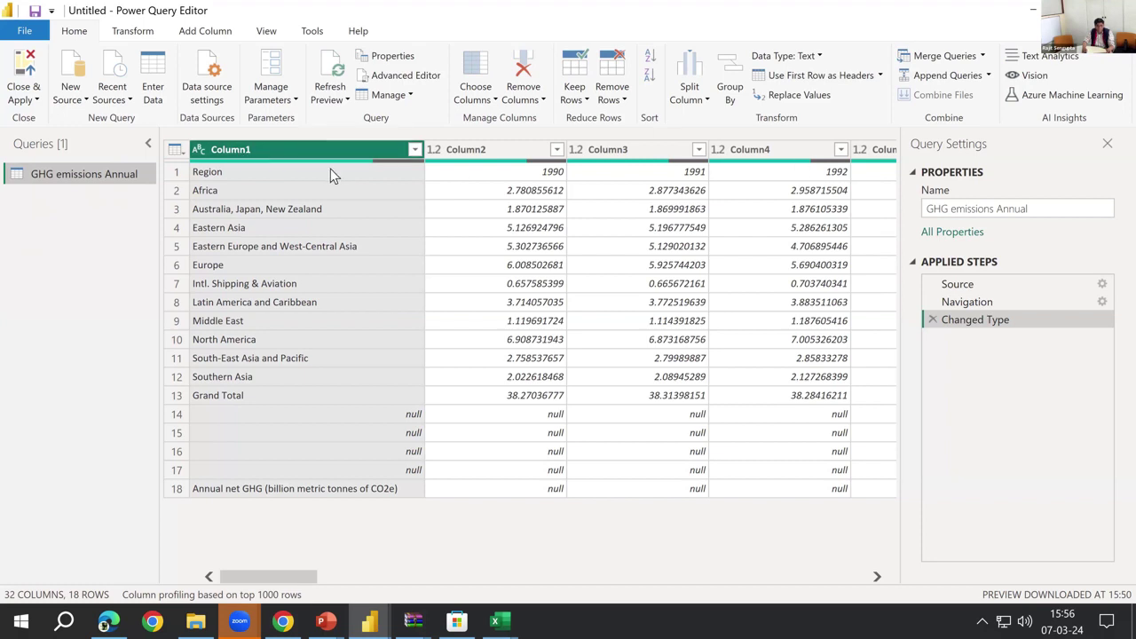
{"action": "key", "text": "alt+s"}
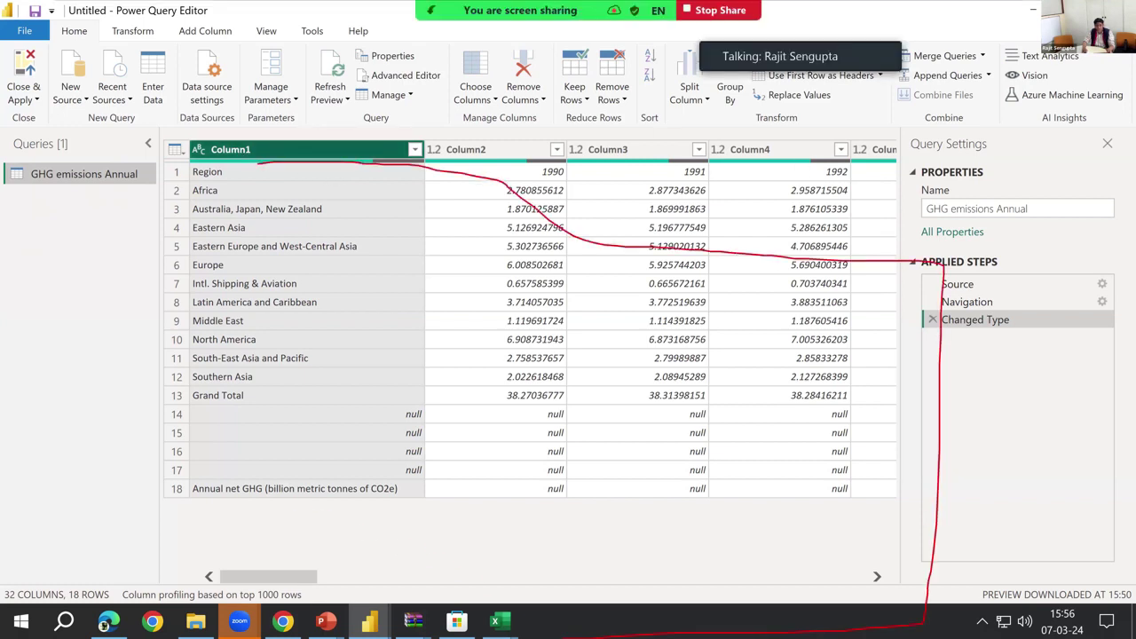
{"action": "mouse_move", "coordinate": [564, 636]}
{"action": "left_mouse_down"}
{"action": "mouse_move", "coordinate": [248, 236]}
{"action": "mouse_move", "coordinate": [255, 206]}
{"action": "left_mouse_up"}
{"action": "key", "text": "alt+s"}
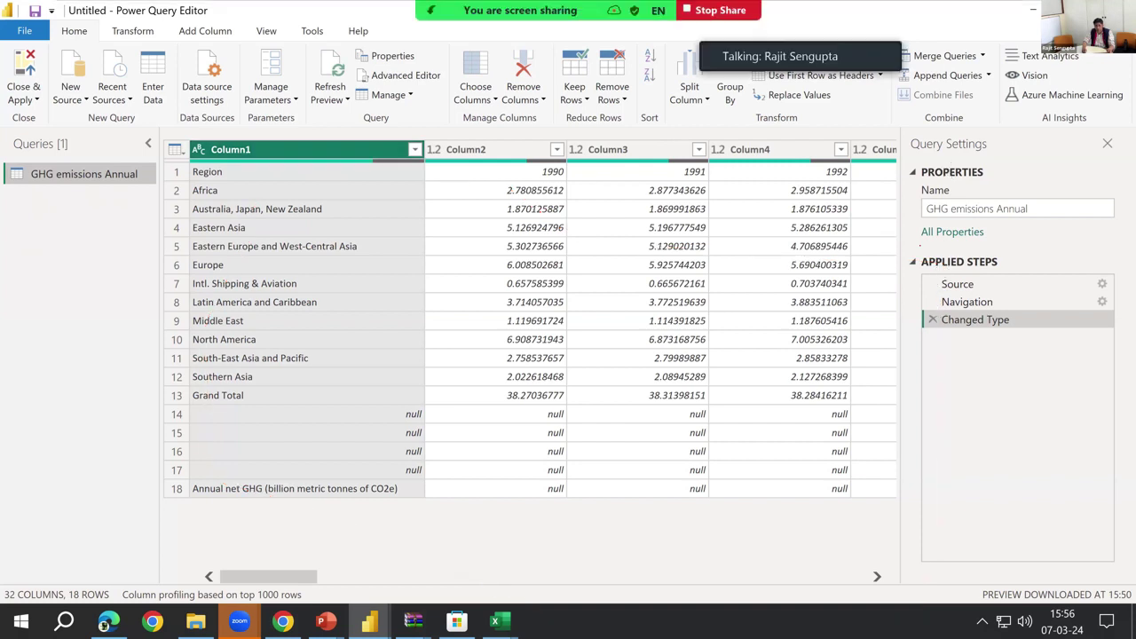
{"action": "mouse_move", "coordinate": [916, 239]}
{"action": "left_mouse_down"}
{"action": "mouse_move", "coordinate": [1131, 318]}
{"action": "mouse_move", "coordinate": [1100, 406]}
{"action": "mouse_move", "coordinate": [1099, 462]}
{"action": "mouse_move", "coordinate": [939, 425]}
{"action": "mouse_move", "coordinate": [912, 252]}
{"action": "left_mouse_up"}
{"action": "key", "text": "alt+s"}
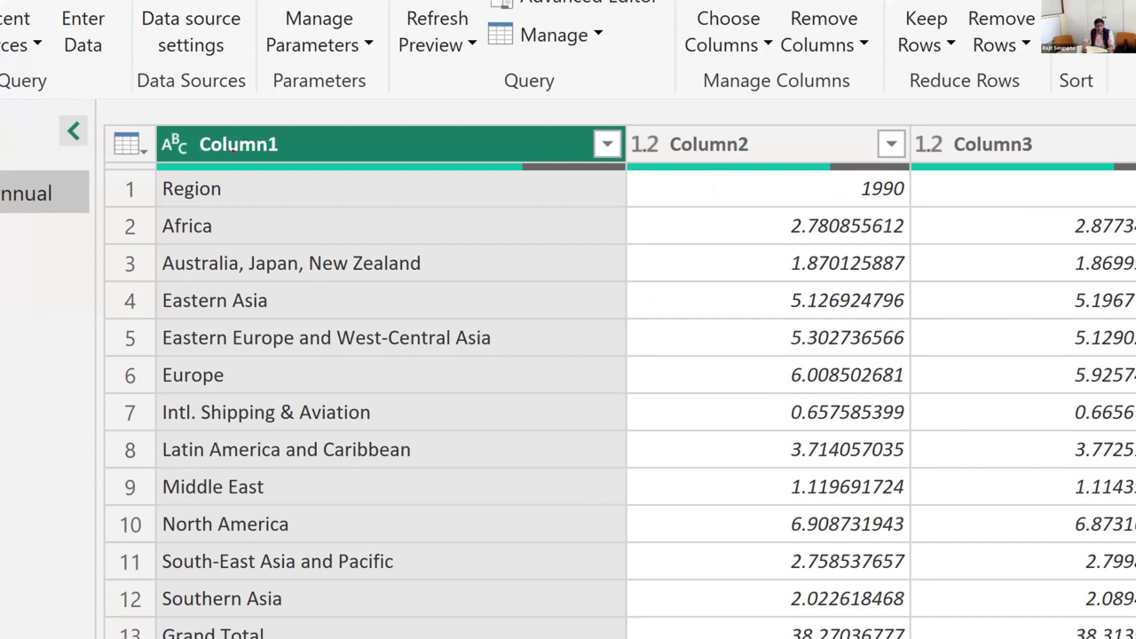
- Examine the column headers against the first row of the query, and the trailing rows 14 to 18
{"action": "left_click_drag", "start_coordinate": [218, 163], "coordinate": [422, 165]}
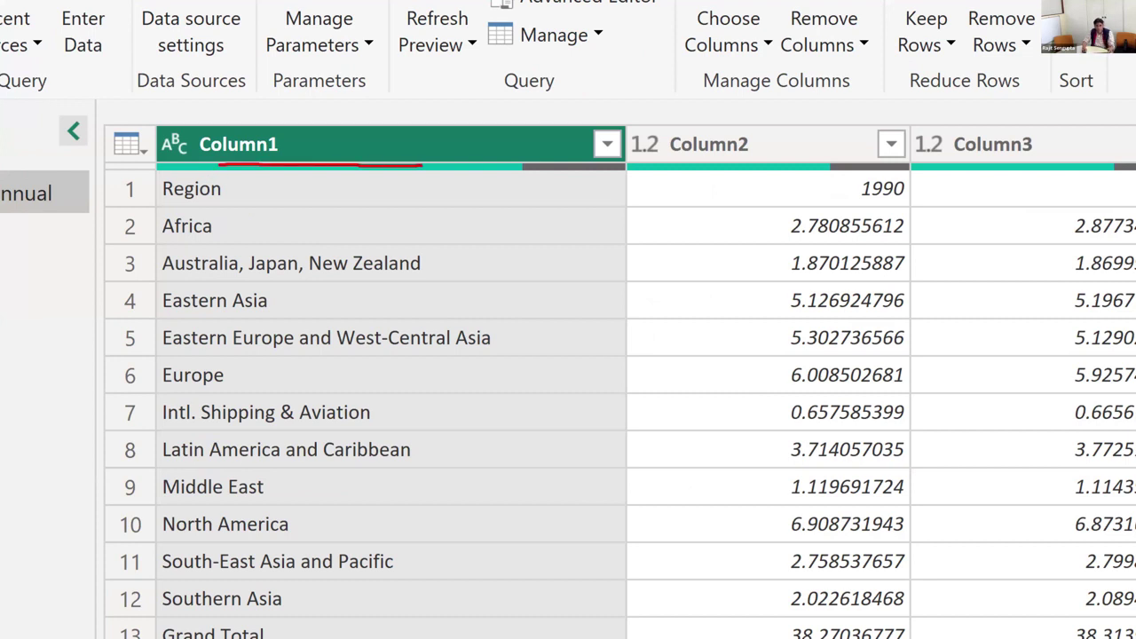
{"action": "left_click_drag", "start_coordinate": [569, 165], "coordinate": [587, 165]}
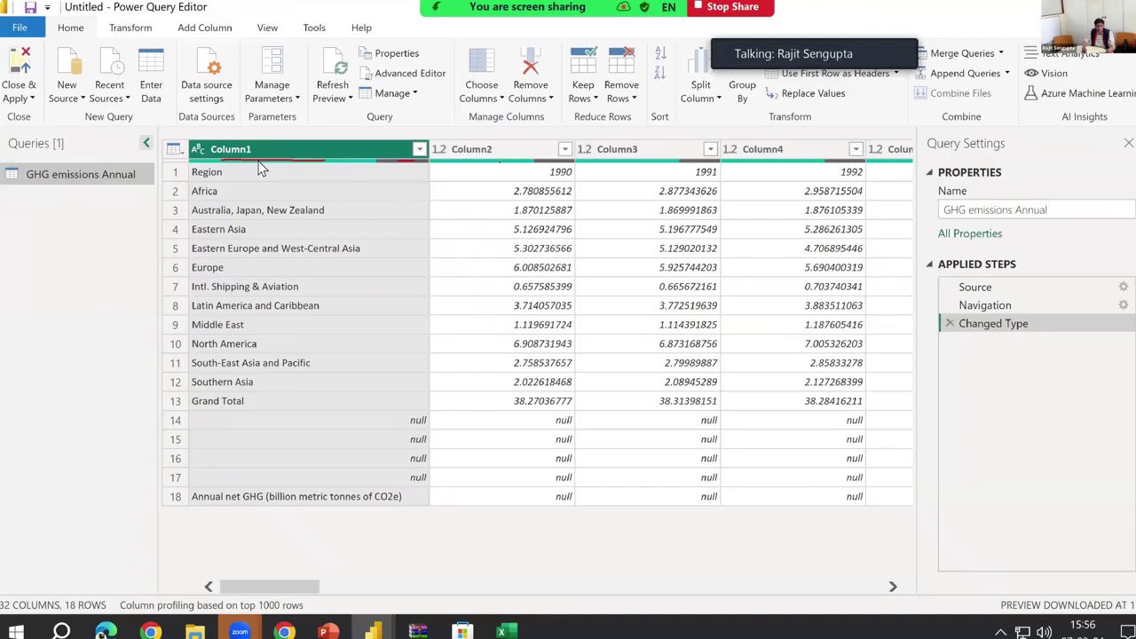
{"action": "mouse_move", "coordinate": [297, 170]}
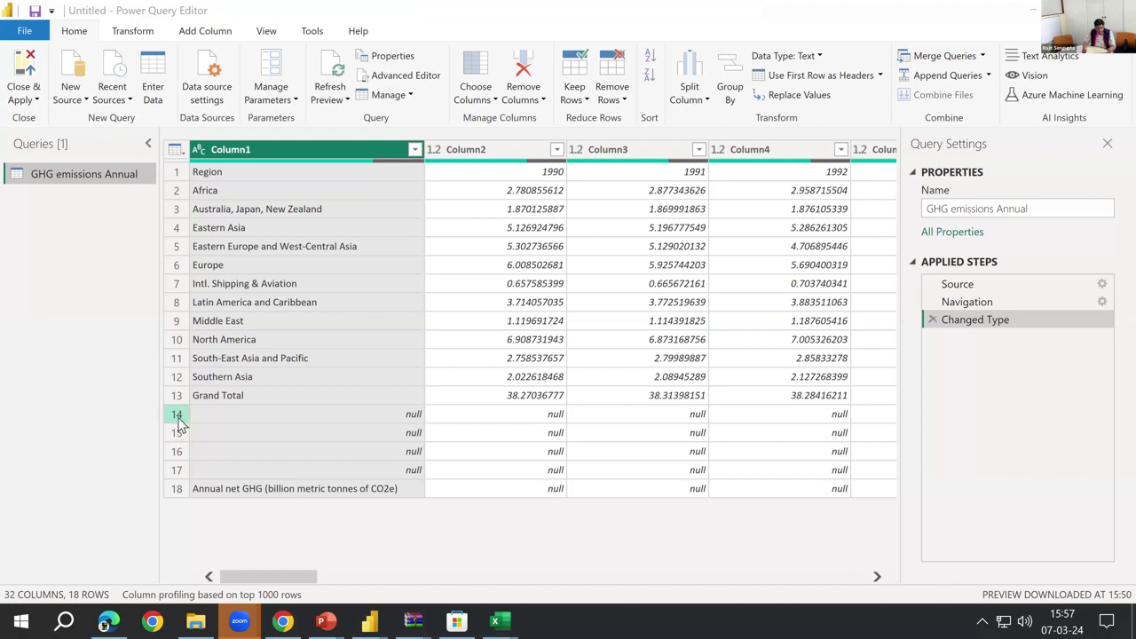
{"action": "left_click_drag", "start_coordinate": [170, 410], "coordinate": [167, 495]}
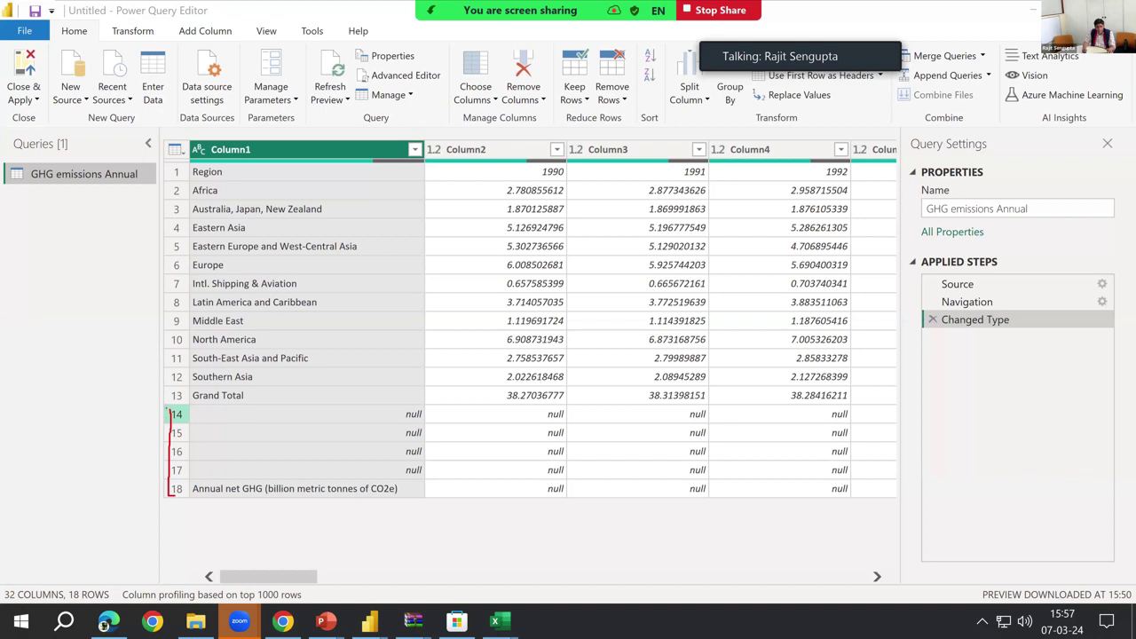
{"action": "left_click_drag", "start_coordinate": [166, 406], "coordinate": [178, 405]}
{"action": "mouse_move", "coordinate": [175, 486]}
{"action": "left_mouse_down"}
{"action": "mouse_move", "coordinate": [394, 482]}
{"action": "mouse_move", "coordinate": [319, 499]}
{"action": "mouse_move", "coordinate": [169, 498]}
{"action": "left_mouse_up"}
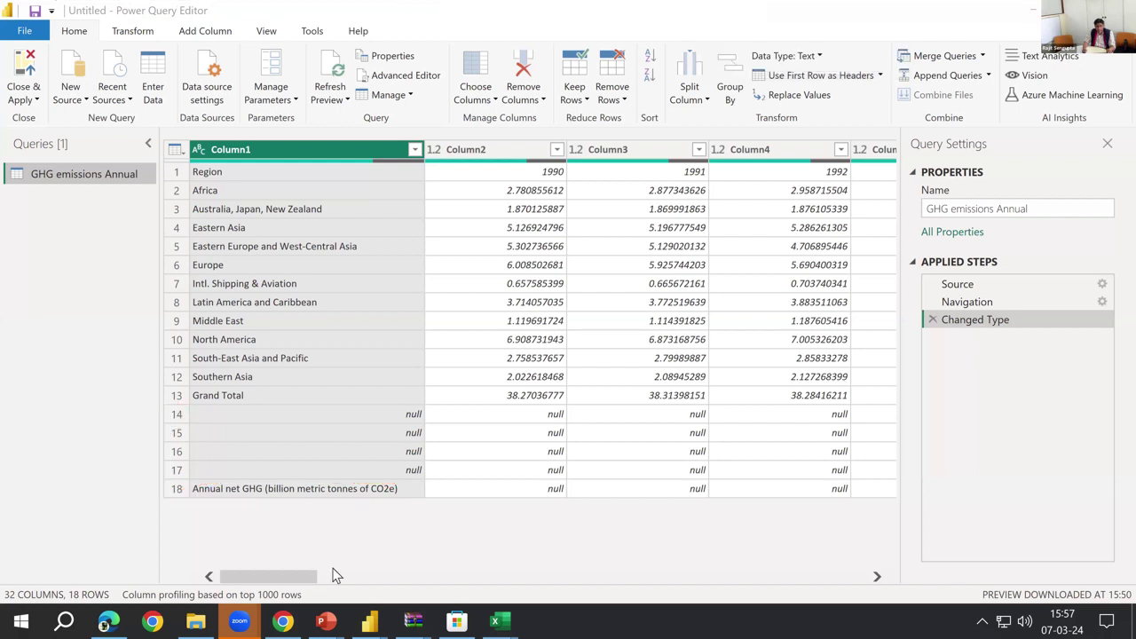
- Examine the last columns of the query, comparing the 2019 column with the Grand Total column, Column32
{"action": "left_click_drag", "start_coordinate": [314, 574], "coordinate": [918, 561]}
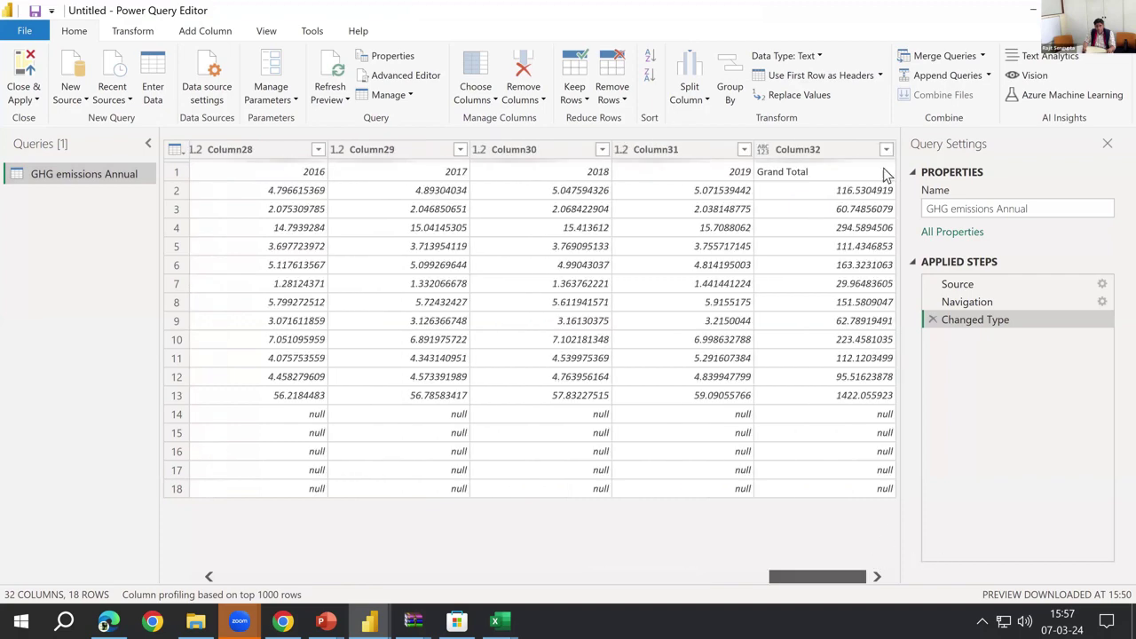
{"action": "left_click", "coordinate": [825, 151]}
{"action": "left_click", "coordinate": [823, 152]}
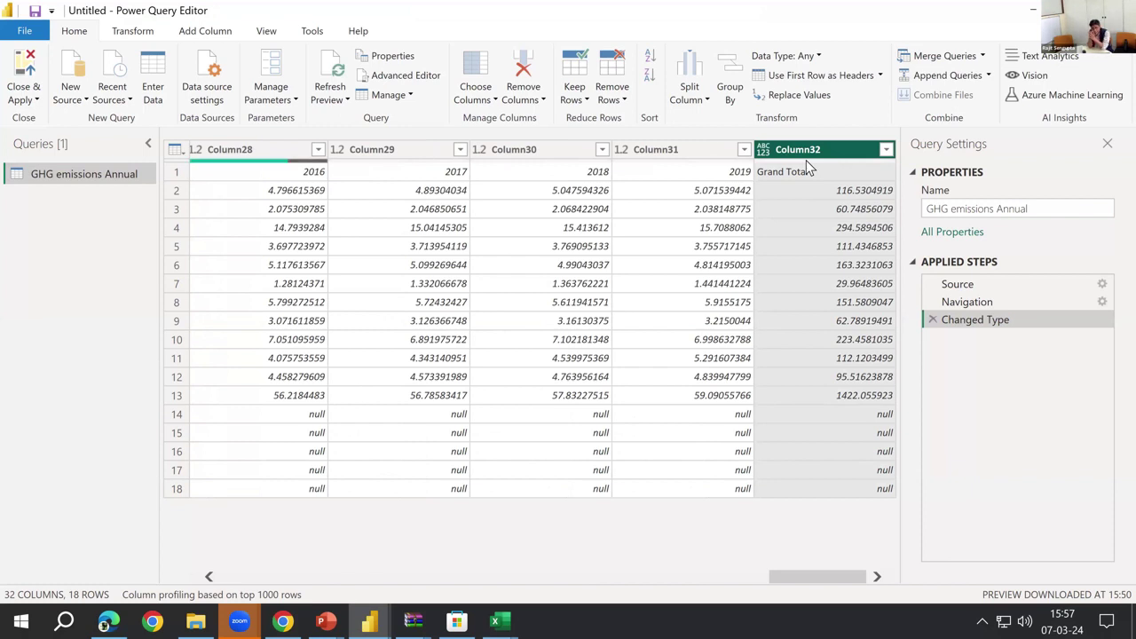
{"action": "mouse_move", "coordinate": [809, 169]}
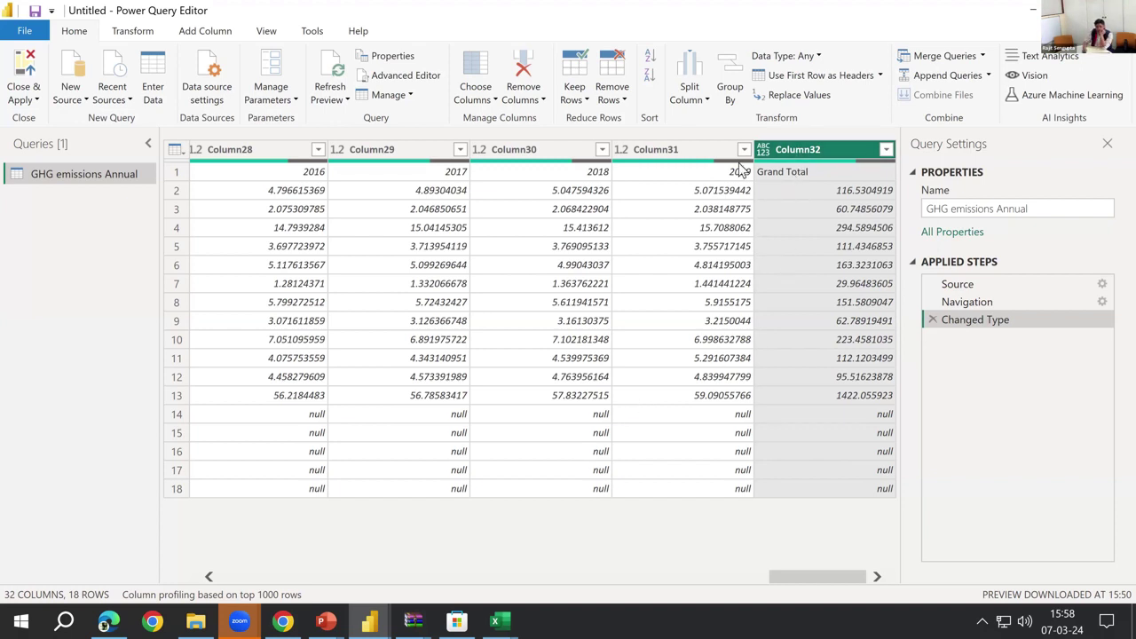
{"action": "left_click", "coordinate": [683, 149]}
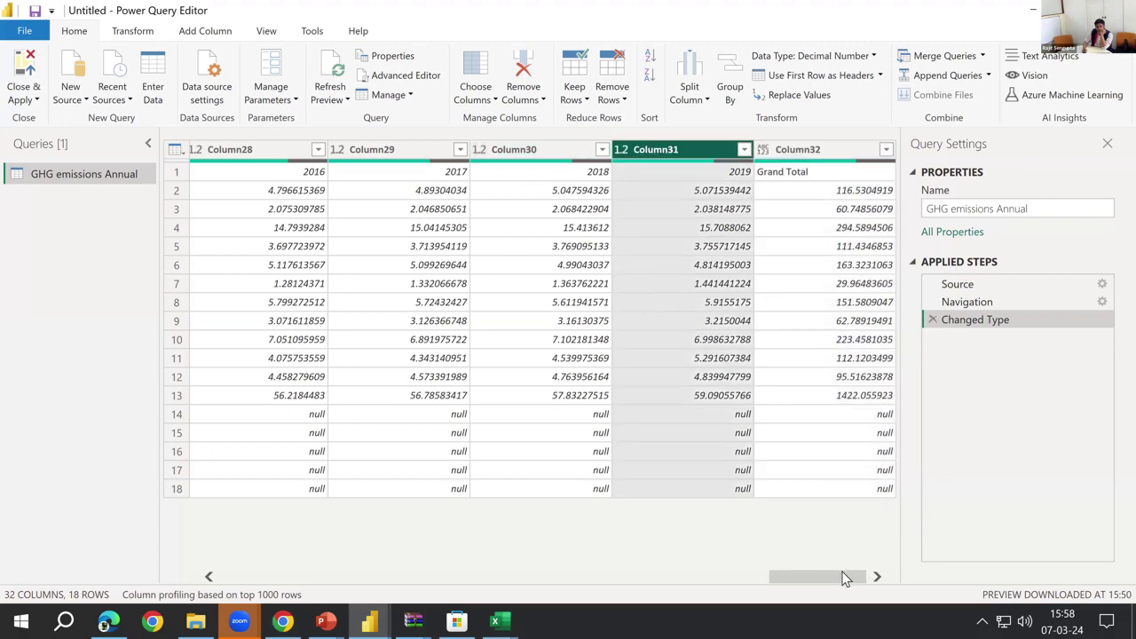
{"action": "left_click", "coordinate": [419, 576]}
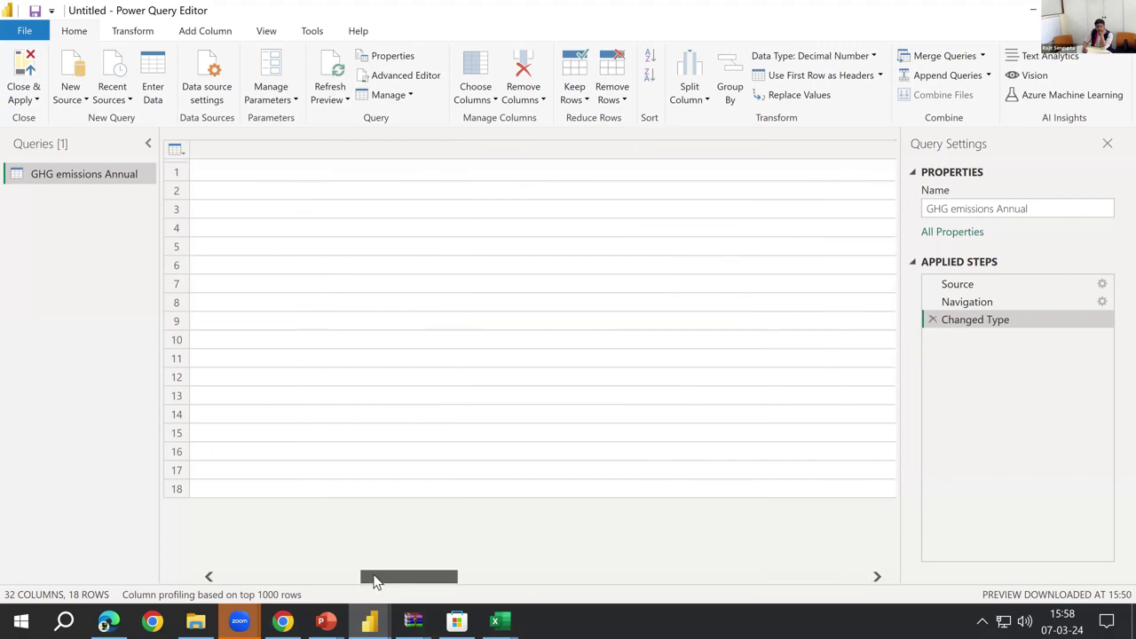
{"action": "left_click", "coordinate": [681, 573]}
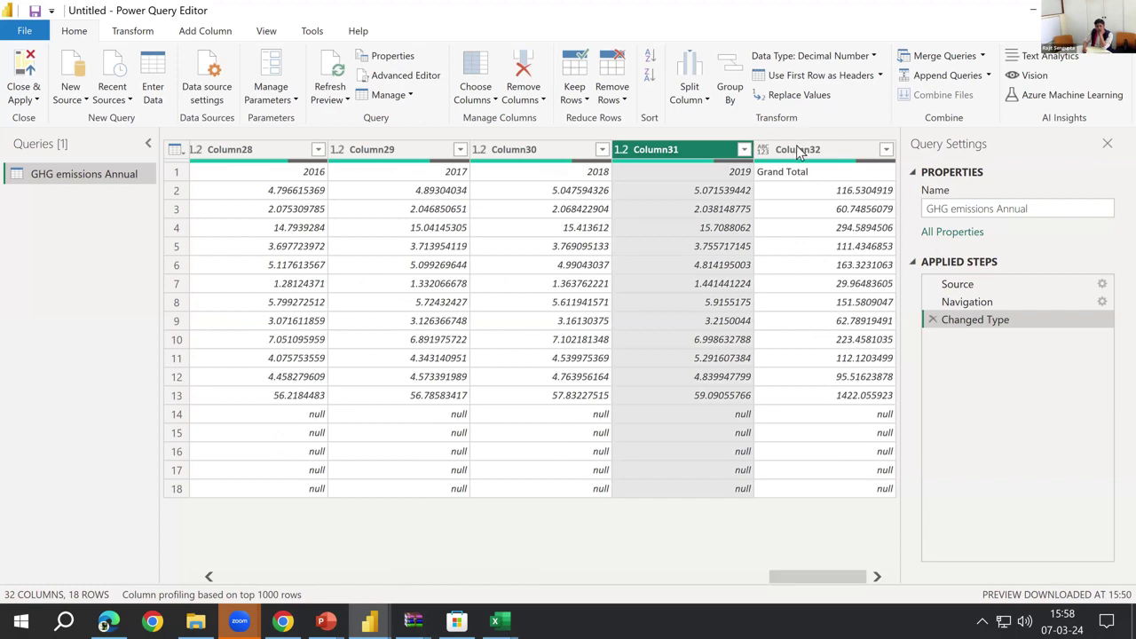
{"action": "left_click", "coordinate": [797, 149]}
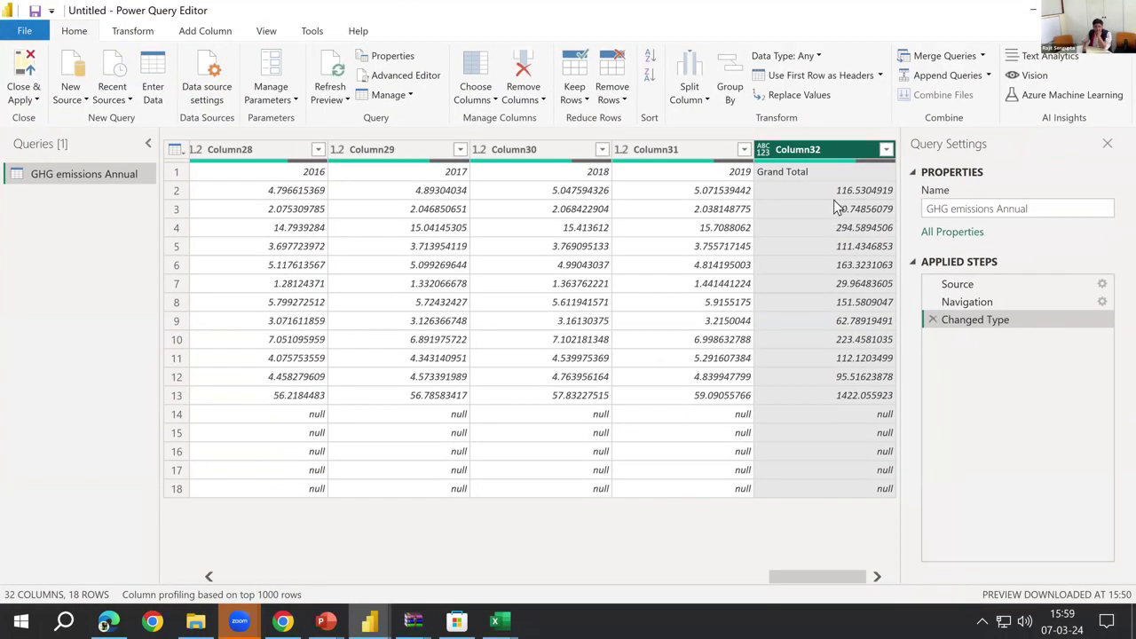
- Try removing the Grand Total column, Column32, and discard the resulting applied step
{"action": "right_click", "coordinate": [783, 154]}
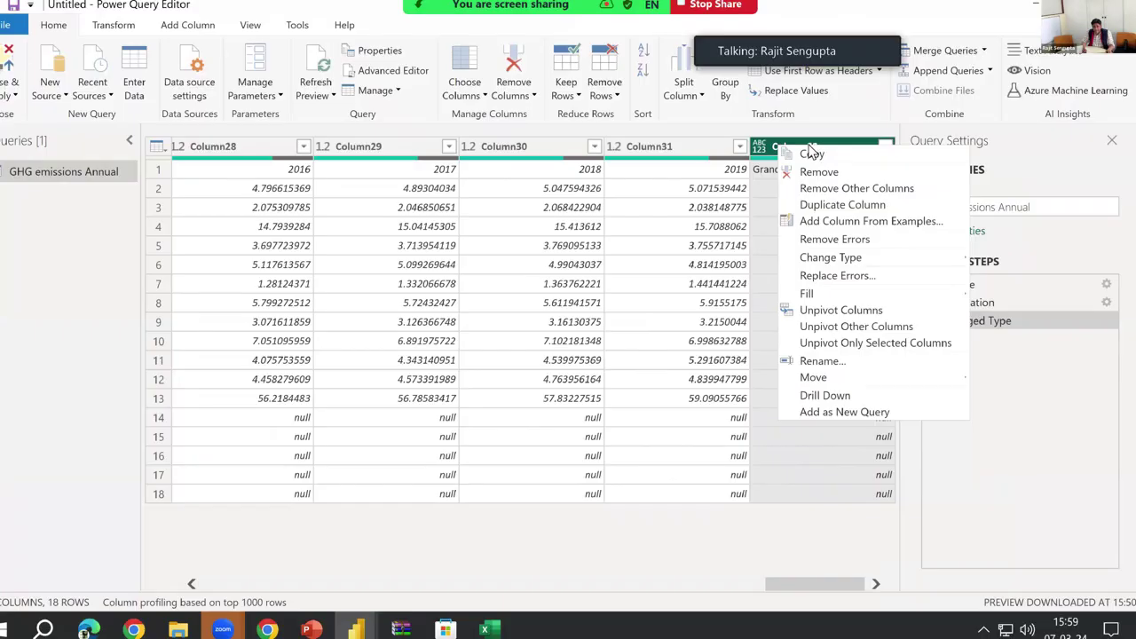
{"action": "left_click", "coordinate": [700, 20]}
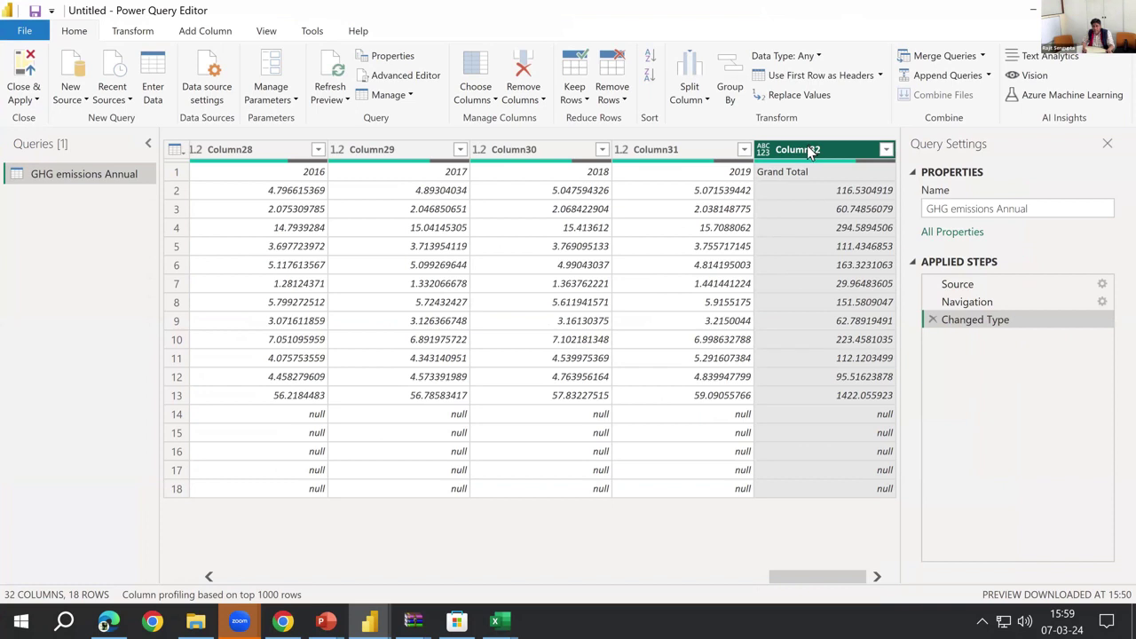
{"action": "right_click", "coordinate": [700, 20]}
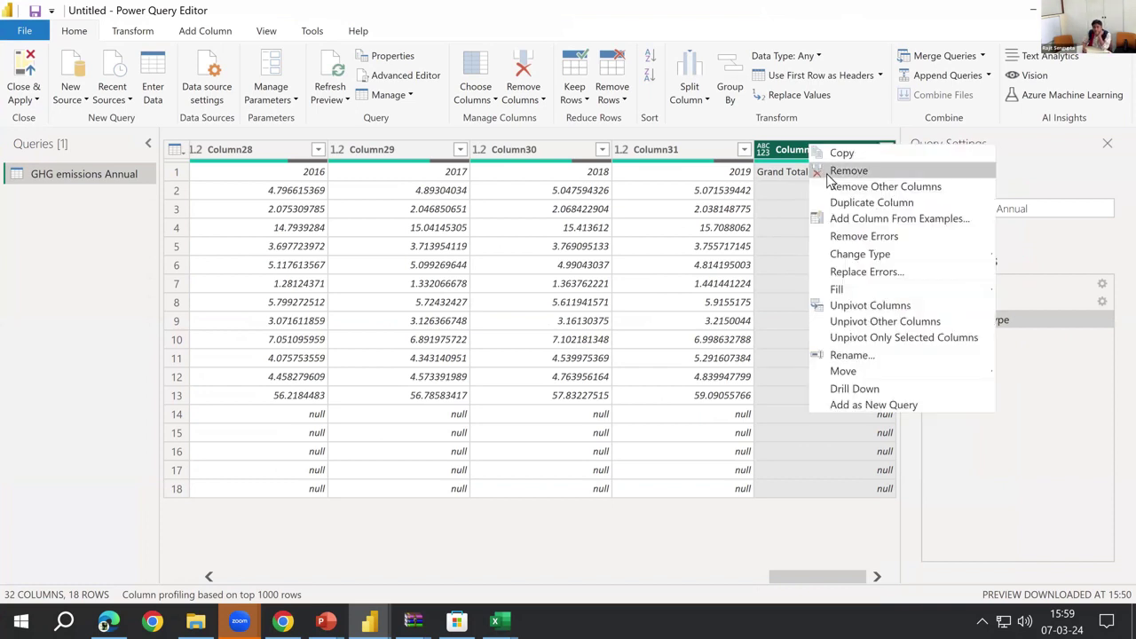
{"action": "key", "text": "Escape"}
{"action": "key", "text": "Delete"}
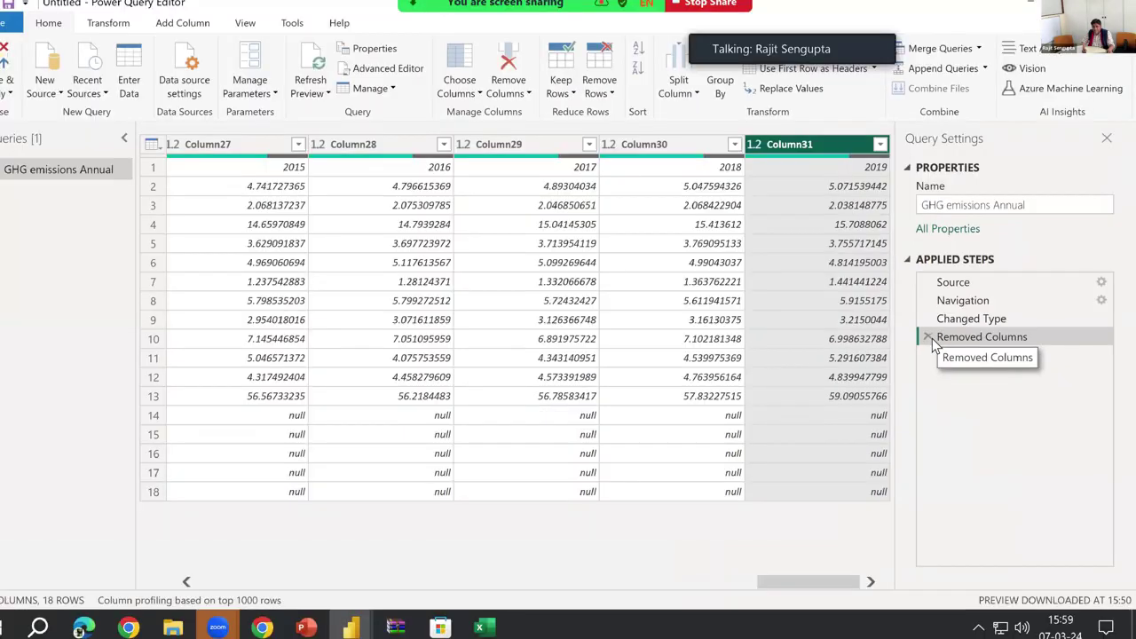
{"action": "left_click", "coordinate": [875, 331]}
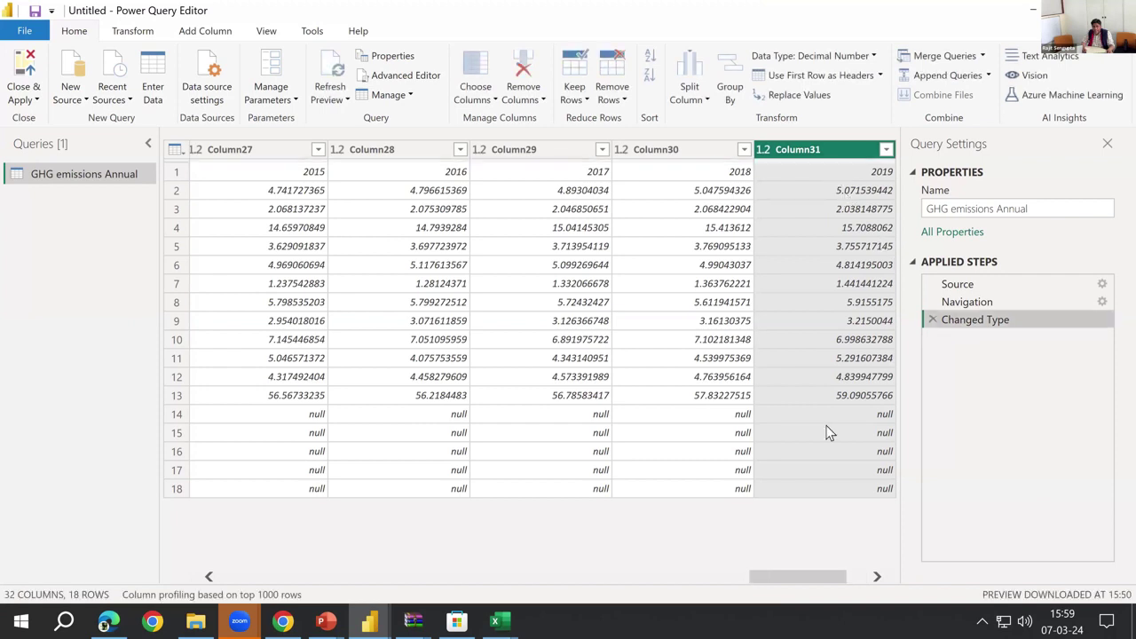
- Remove the Grand Total column, Column32, from the query
{"action": "left_click", "coordinate": [876, 576]}
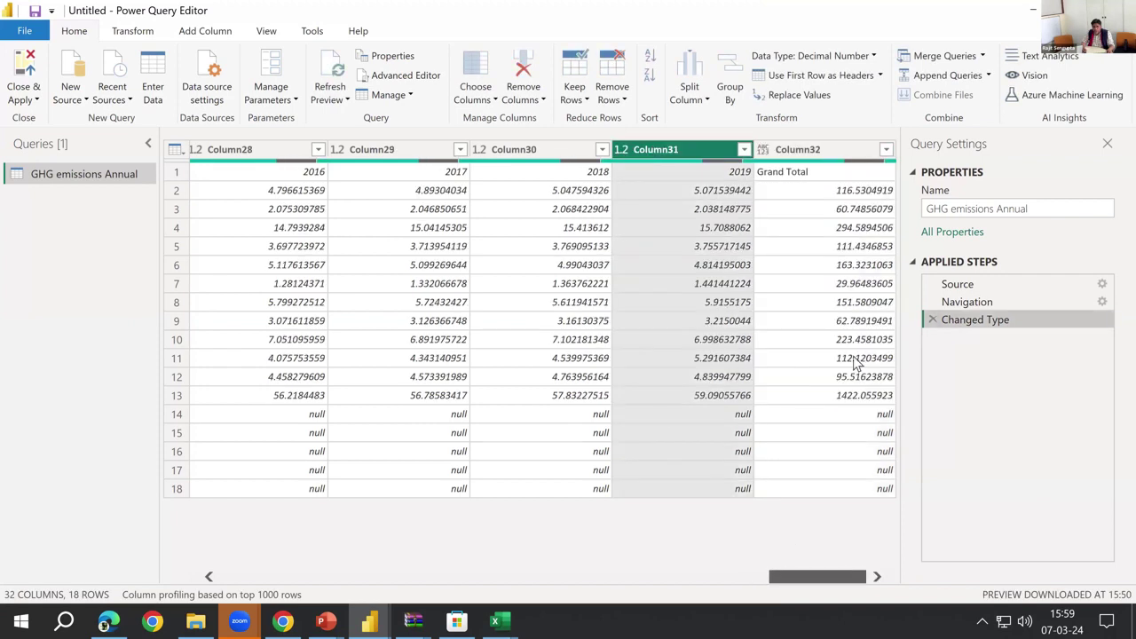
{"action": "left_click", "coordinate": [839, 152]}
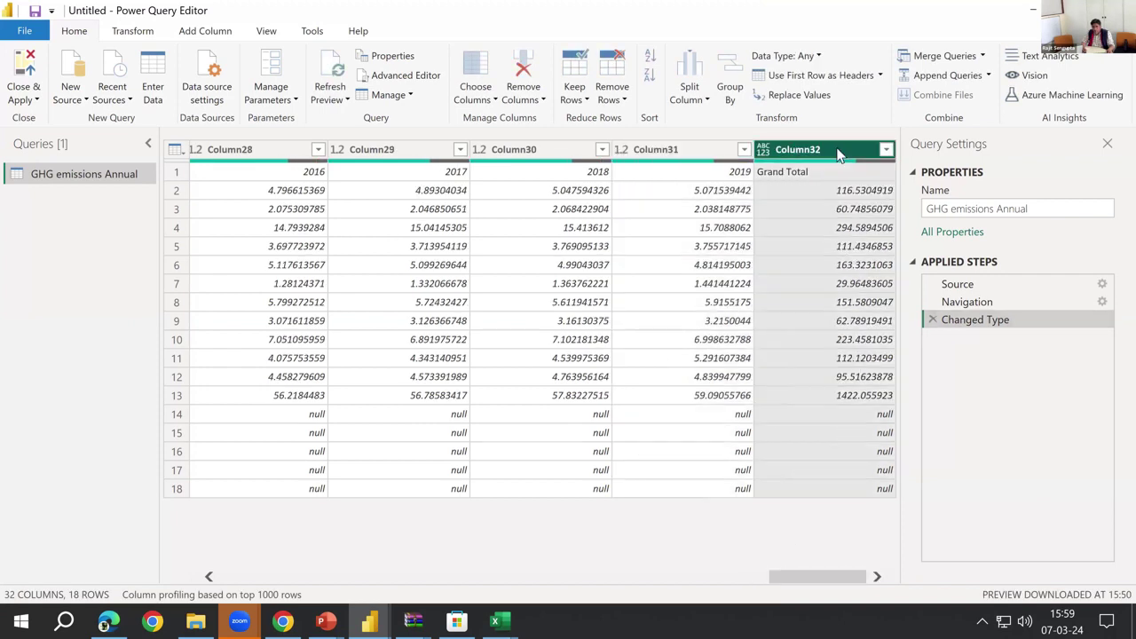
{"action": "right_click", "coordinate": [839, 152]}
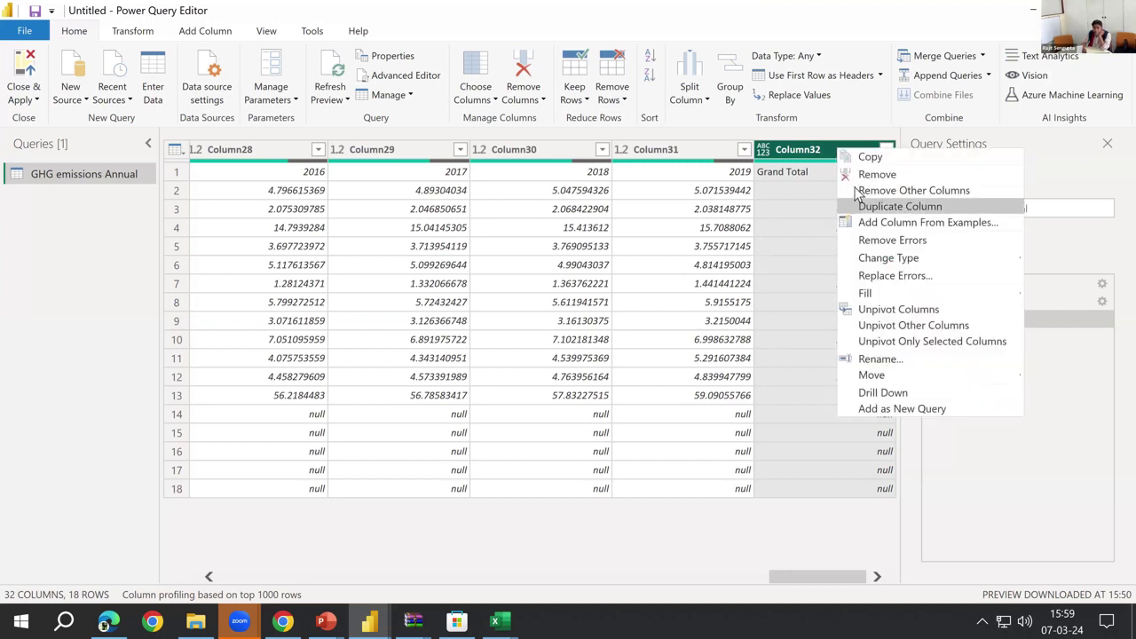
{"action": "left_click", "coordinate": [856, 177]}
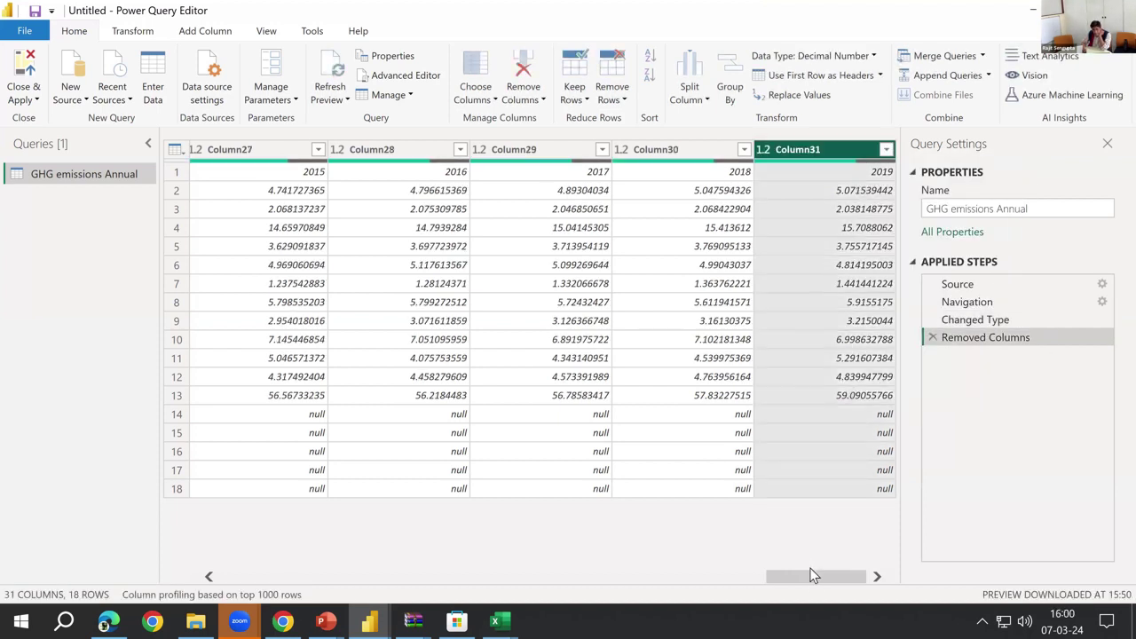
- Try removing the bottom 6 rows of the query, from the Grand Total row down
{"action": "left_click_drag", "start_coordinate": [780, 577], "coordinate": [167, 572]}
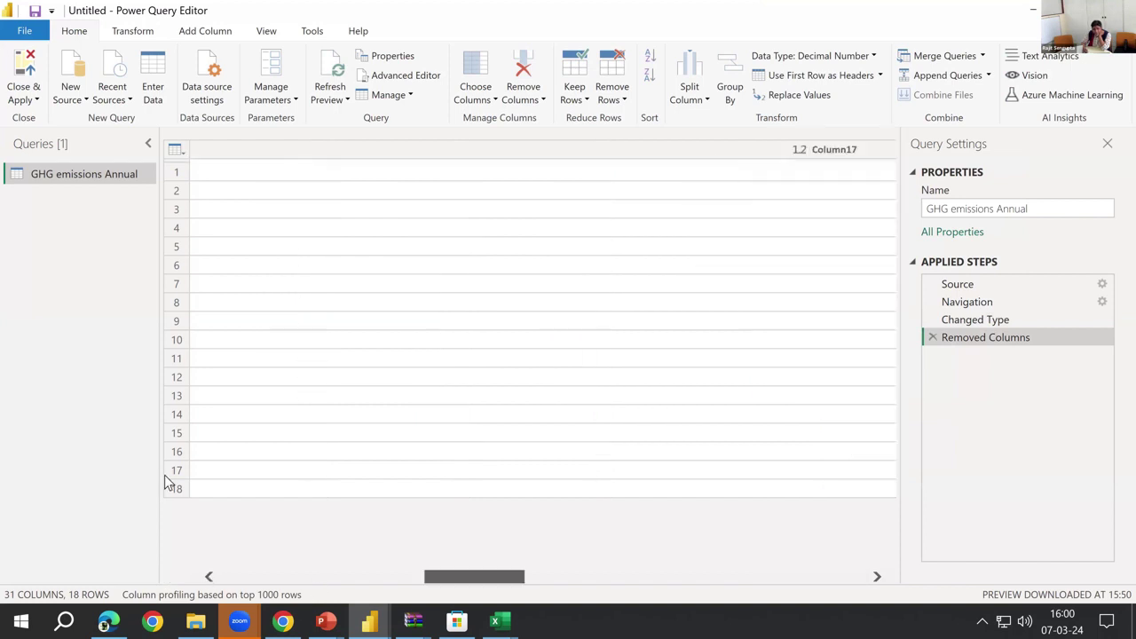
{"action": "left_click", "coordinate": [176, 396]}
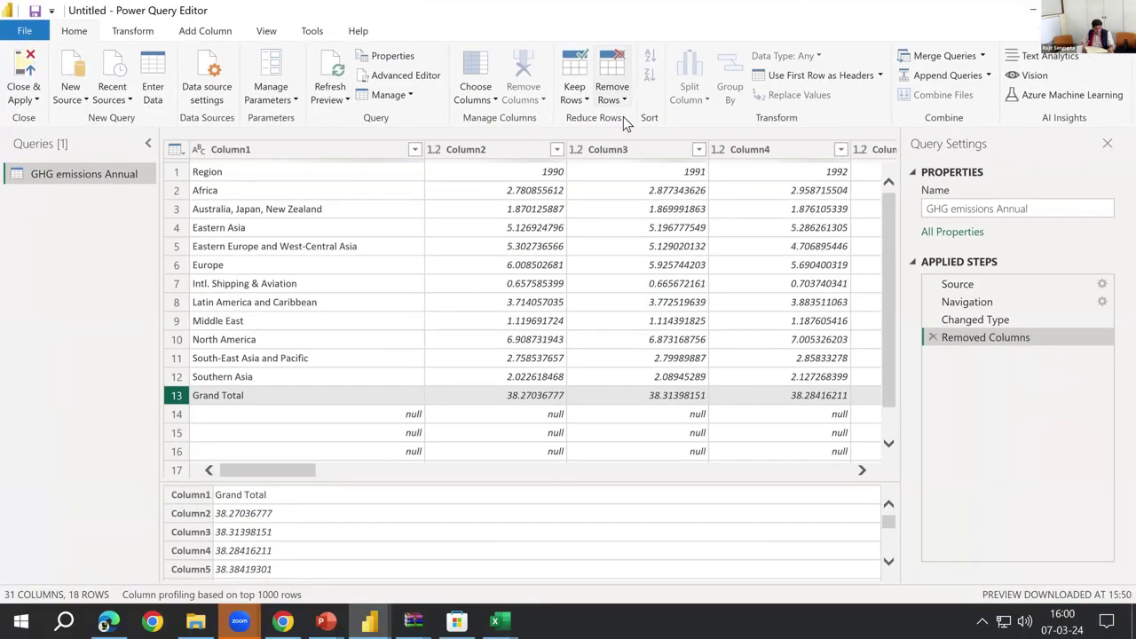
{"action": "left_click", "coordinate": [629, 101]}
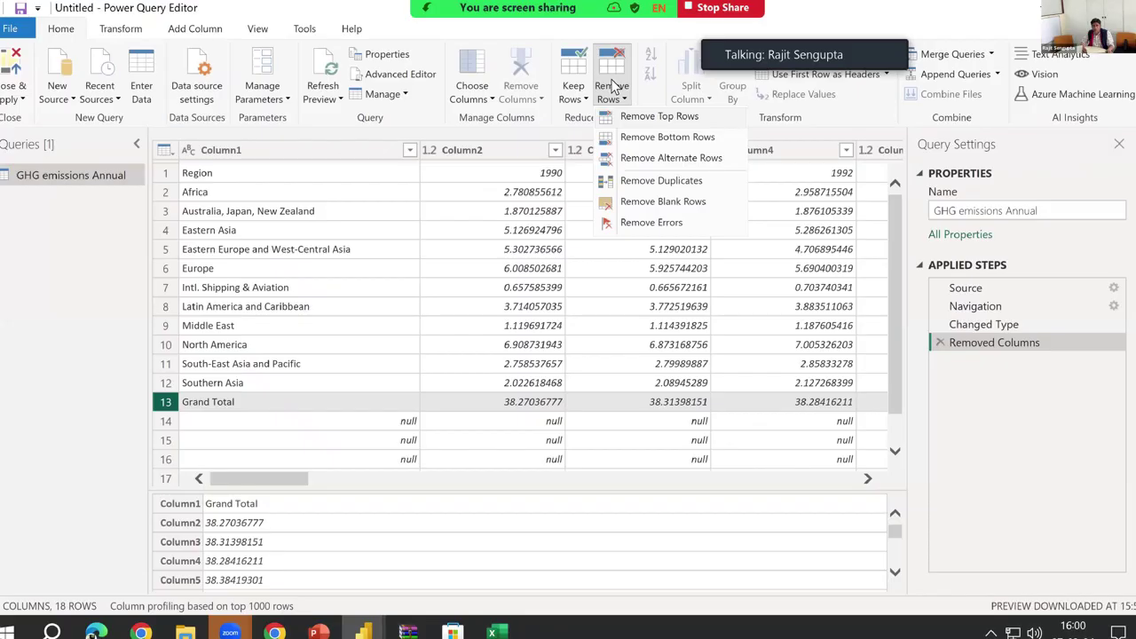
{"action": "left_click", "coordinate": [635, 134]}
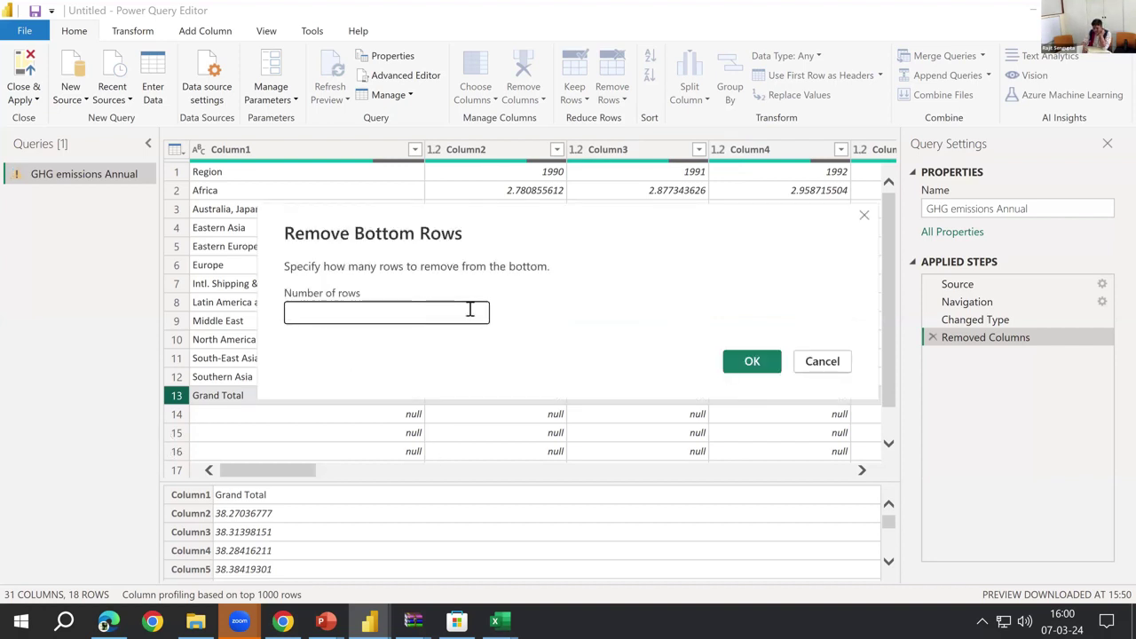
{"action": "type", "text": "4"}
{"action": "key", "text": "Return"}
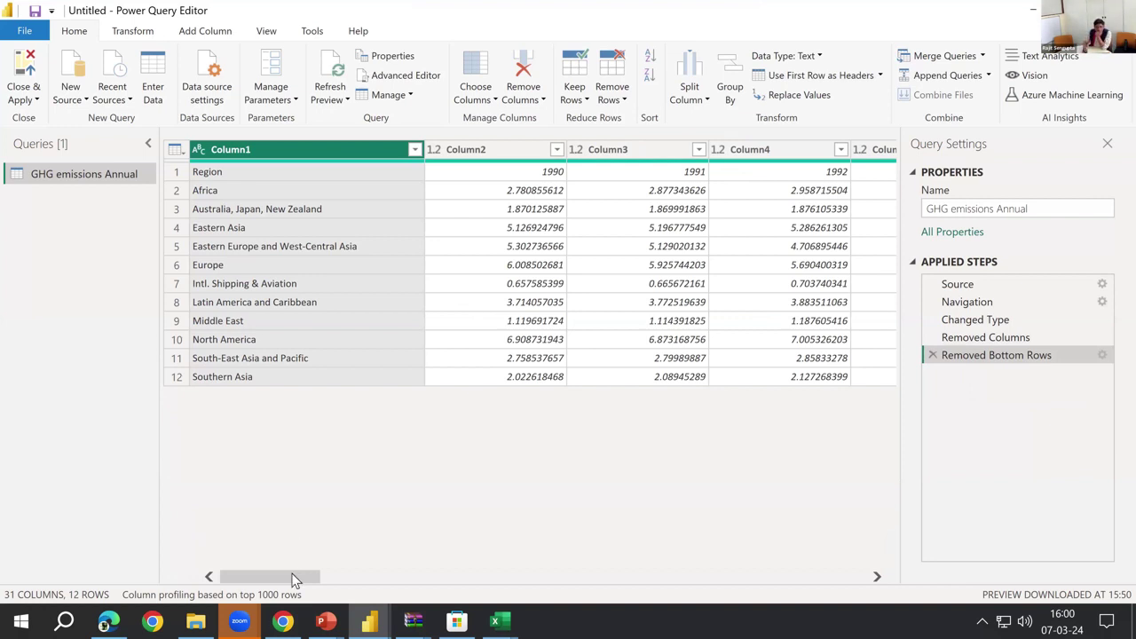
- Check the year columns of the shortened table and delete the Removed Bottom Rows step
{"action": "left_click", "coordinate": [773, 573]}
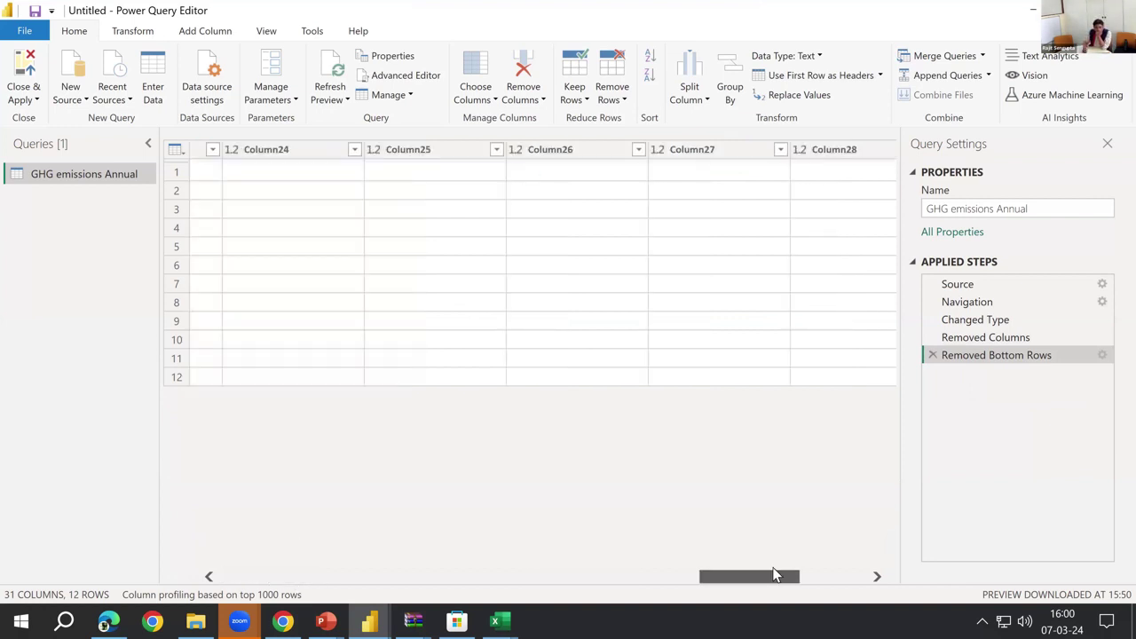
{"action": "scroll", "coordinate": [612, 162], "scroll_direction": "right", "scroll_amount": 3}
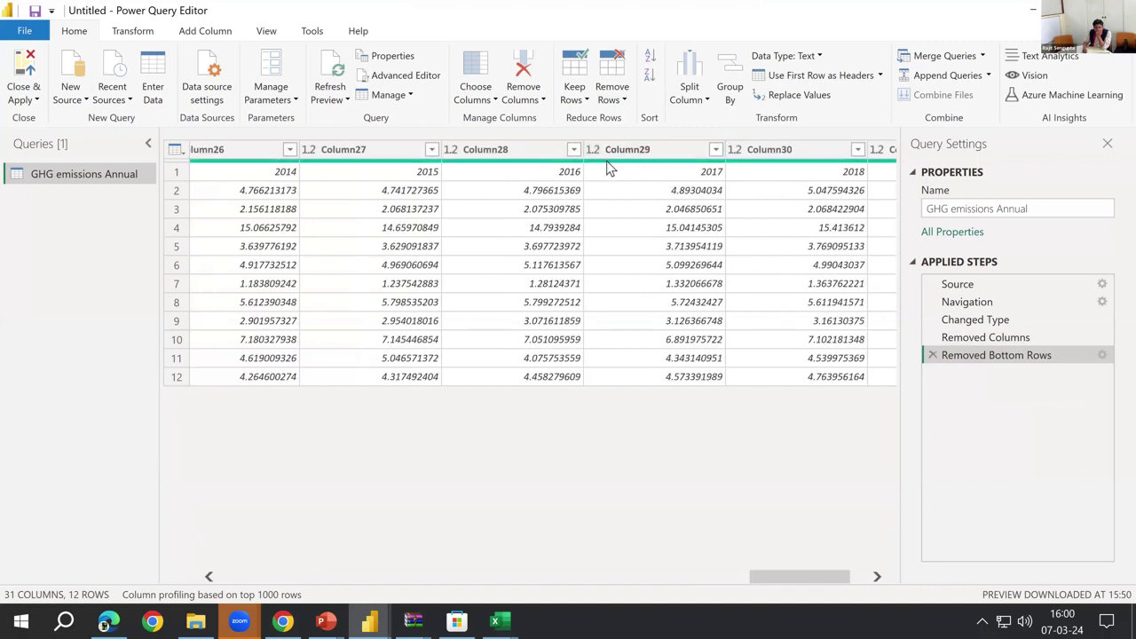
{"action": "mouse_move", "coordinate": [608, 169]}
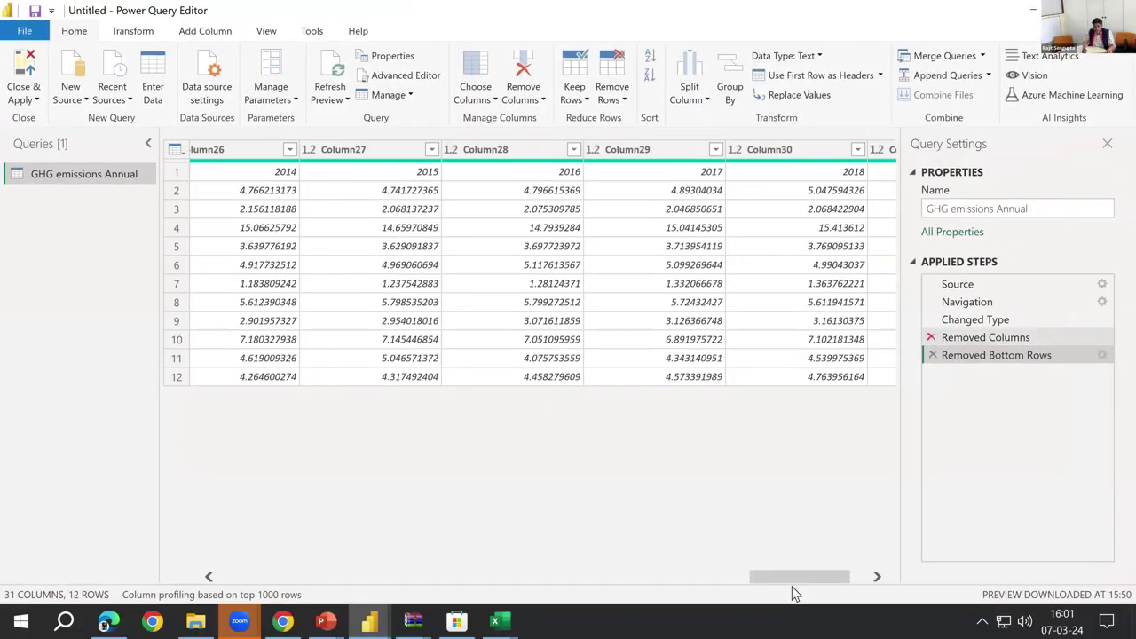
{"action": "key", "text": "Delete"}
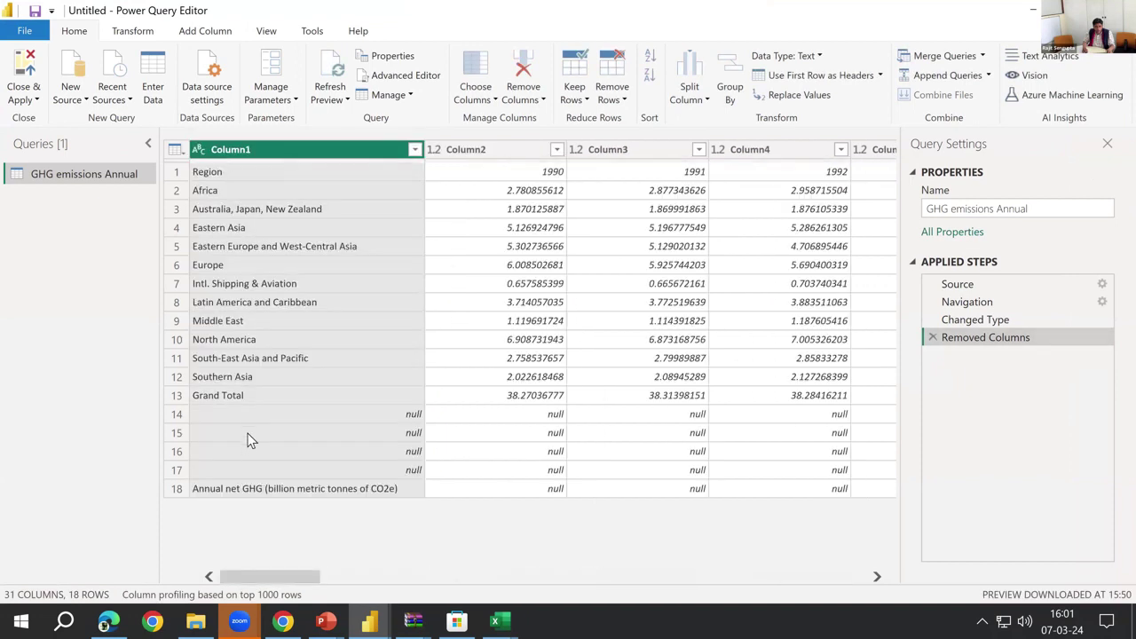
- Try removing the blank rows from the query and discard the resulting applied step
{"action": "left_click", "coordinate": [611, 93]}
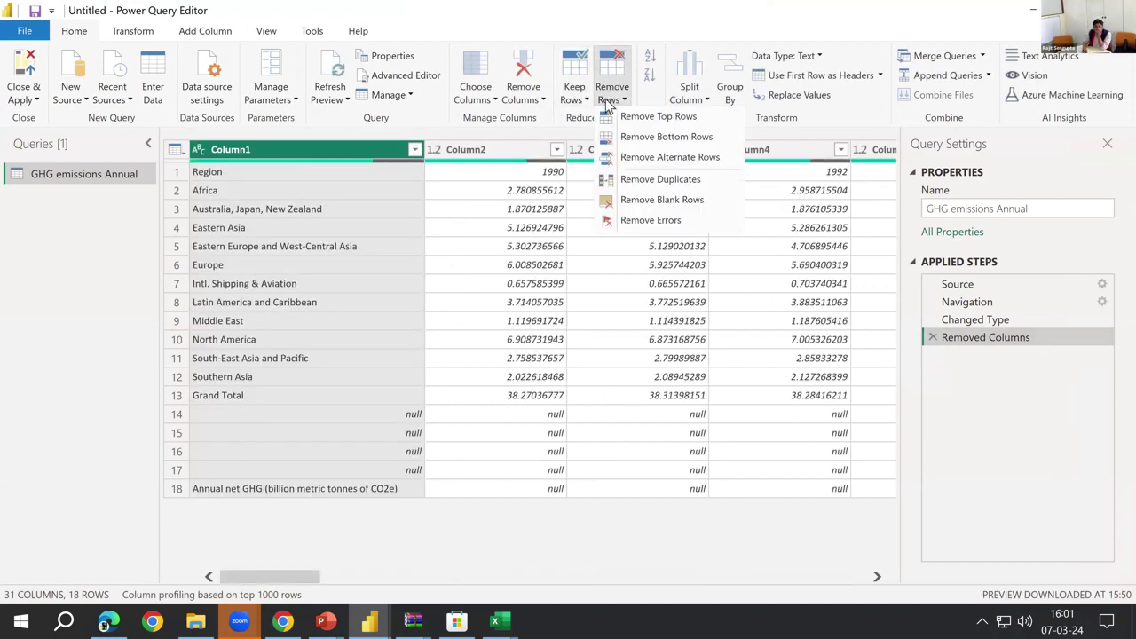
{"action": "left_click", "coordinate": [661, 200]}
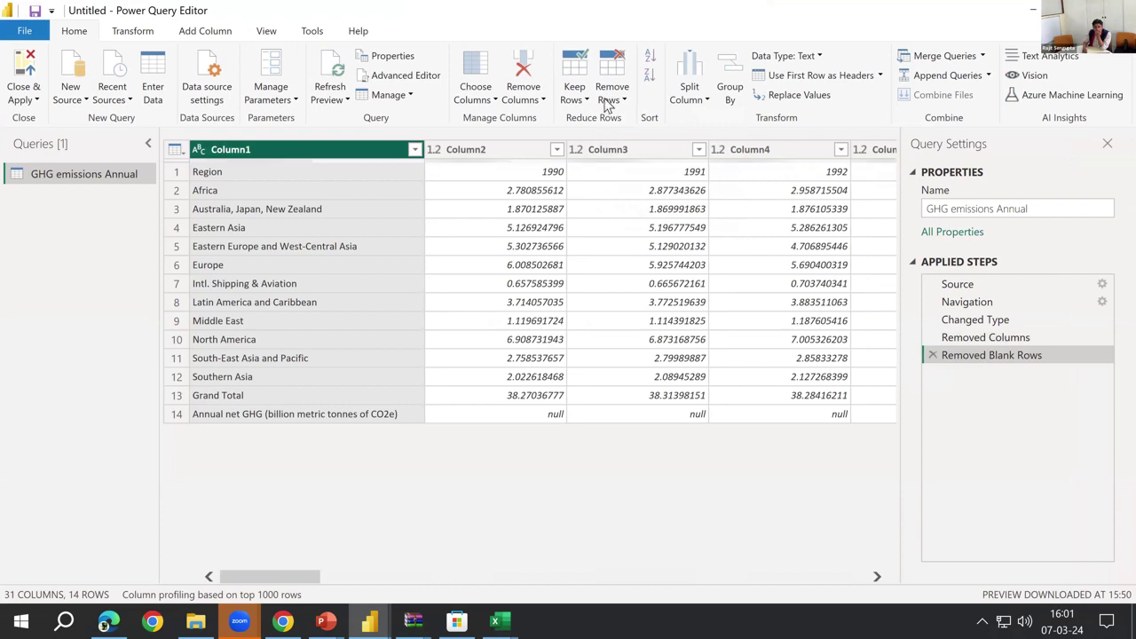
{"action": "left_click", "coordinate": [932, 355]}
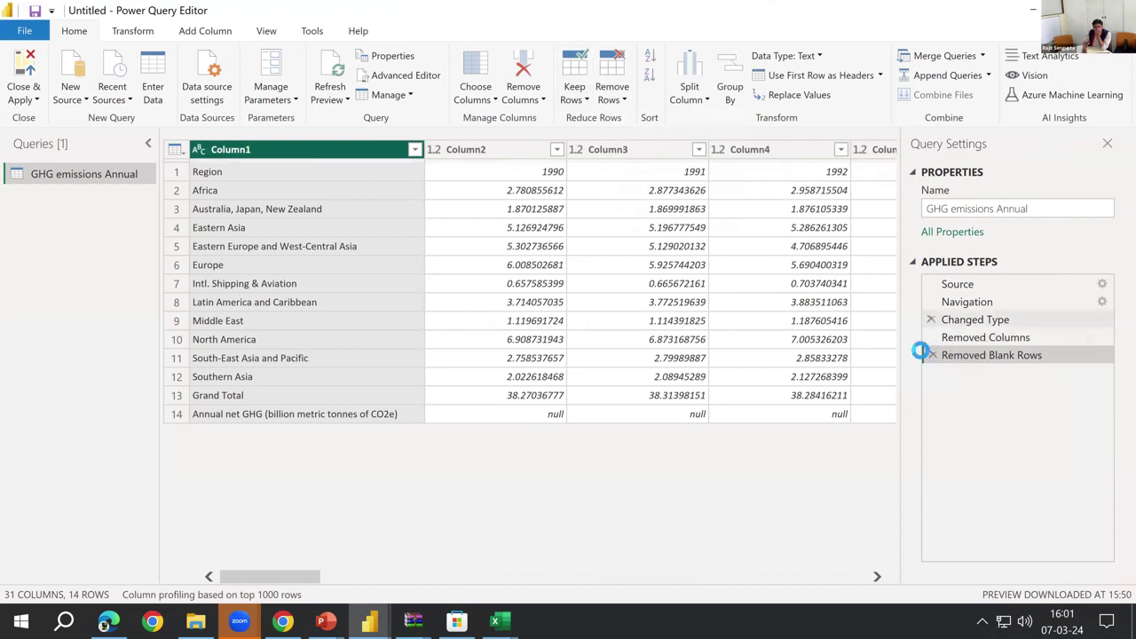
- Remove the bottom 6 rows of the query, covering the Grand Total, the null rows and the unit note
{"action": "left_click", "coordinate": [612, 94]}
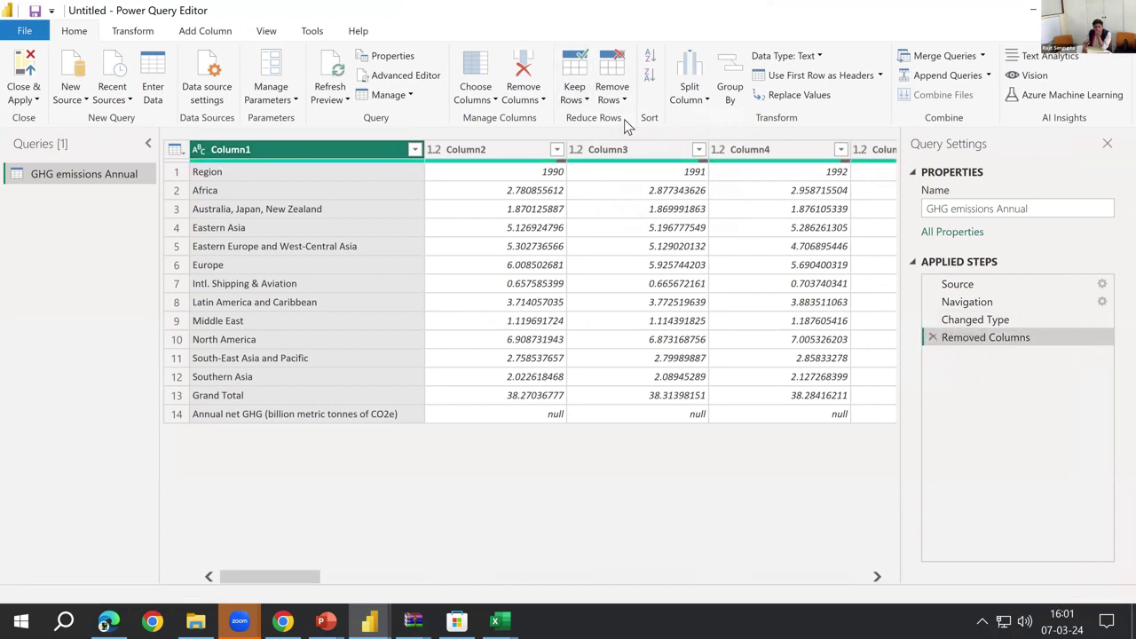
{"action": "left_click", "coordinate": [628, 138]}
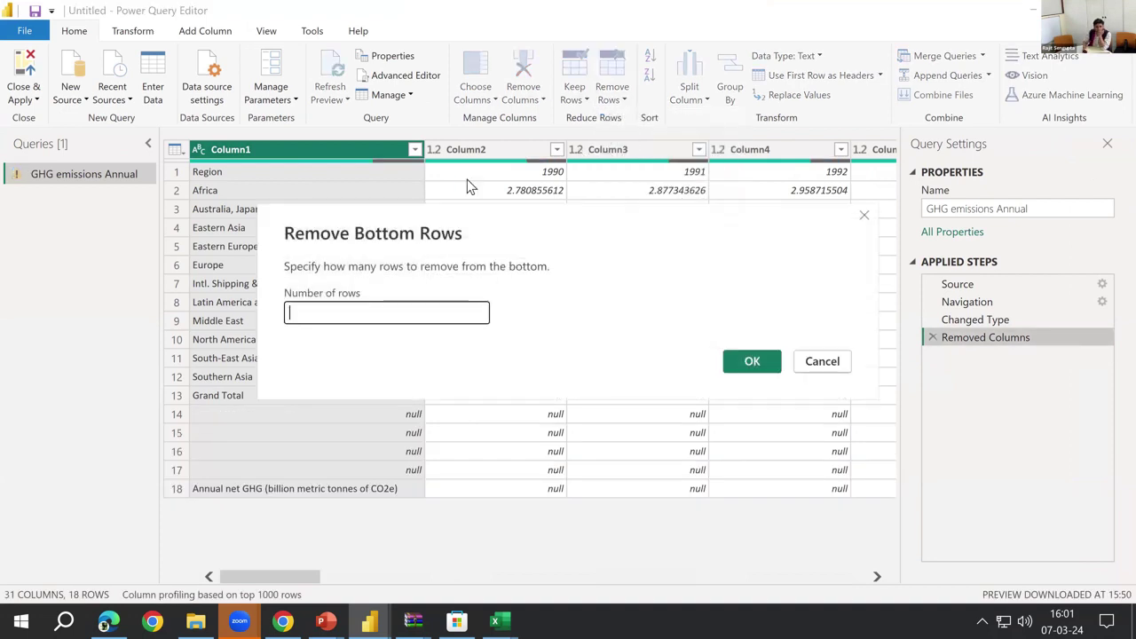
{"action": "type", "text": "6"}
{"action": "key", "text": "Return"}
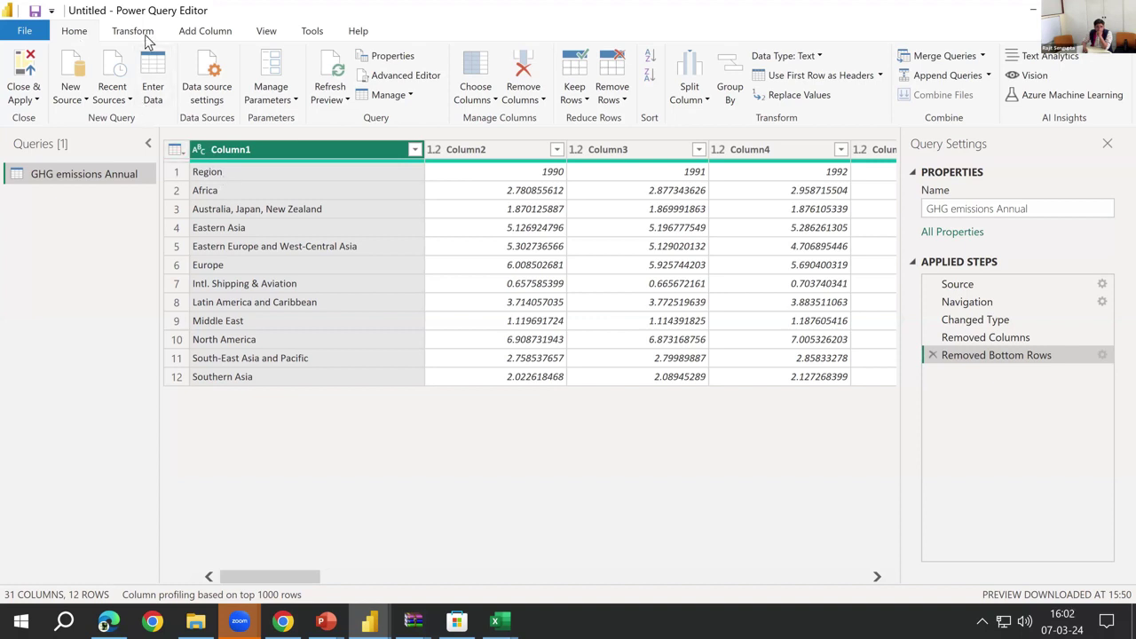
- Promote the first row, holding Region and the years, to column headers
{"action": "left_click", "coordinate": [175, 171]}
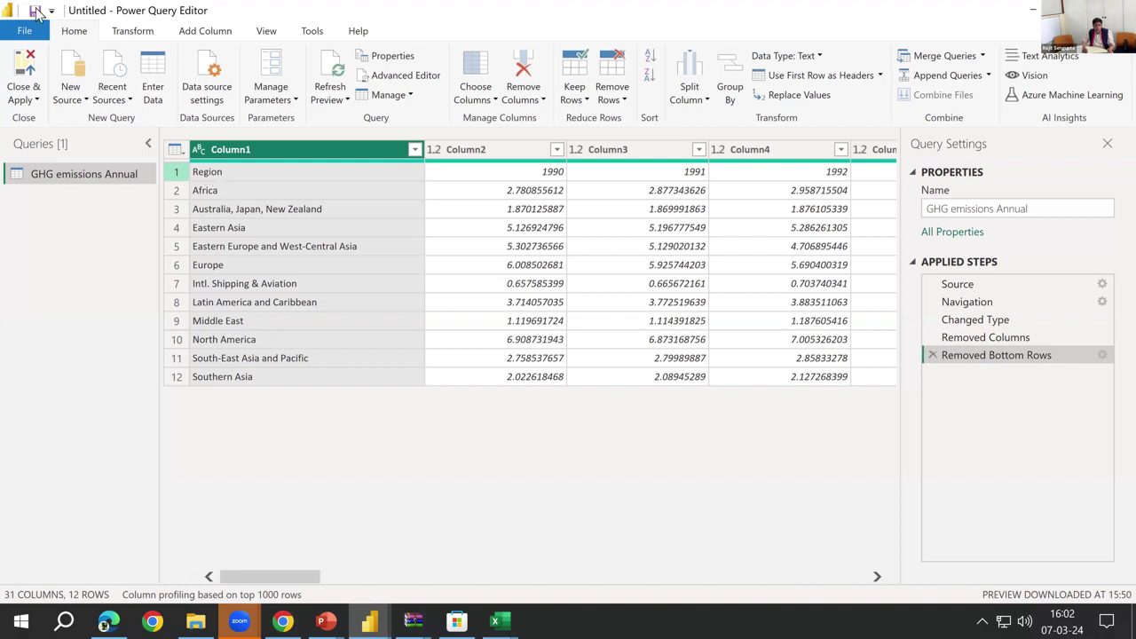
{"action": "left_click", "coordinate": [126, 31]}
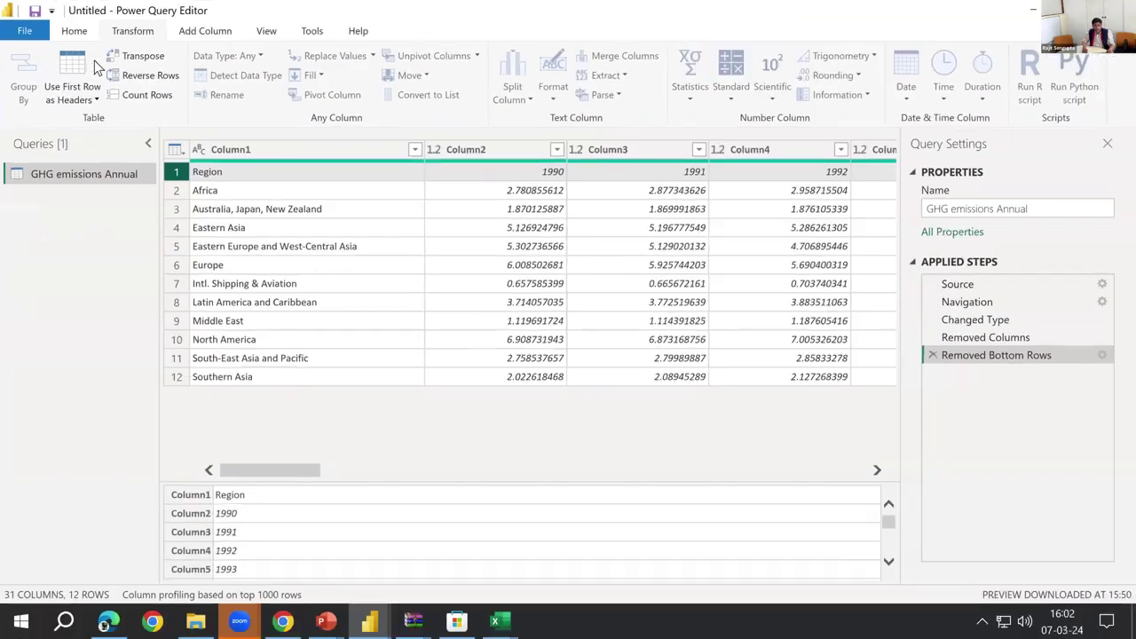
{"action": "key", "text": "alt"}
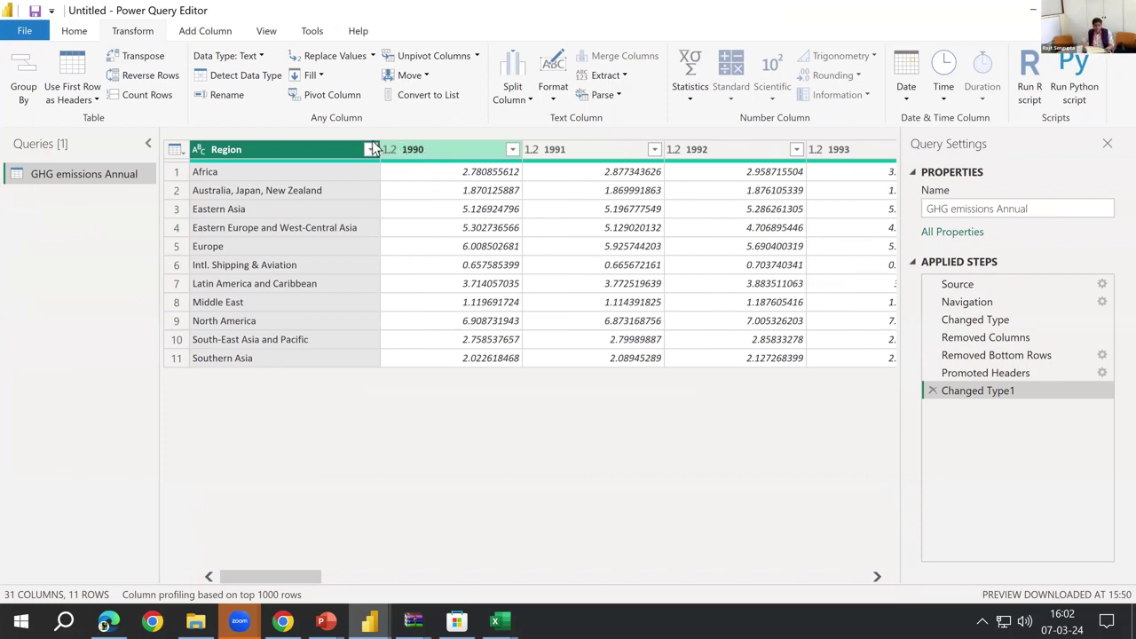
- Switch to the data integrity presentation in PowerPoint and show the Unstructured dataset slide full screen
{"action": "left_click", "coordinate": [499, 619]}
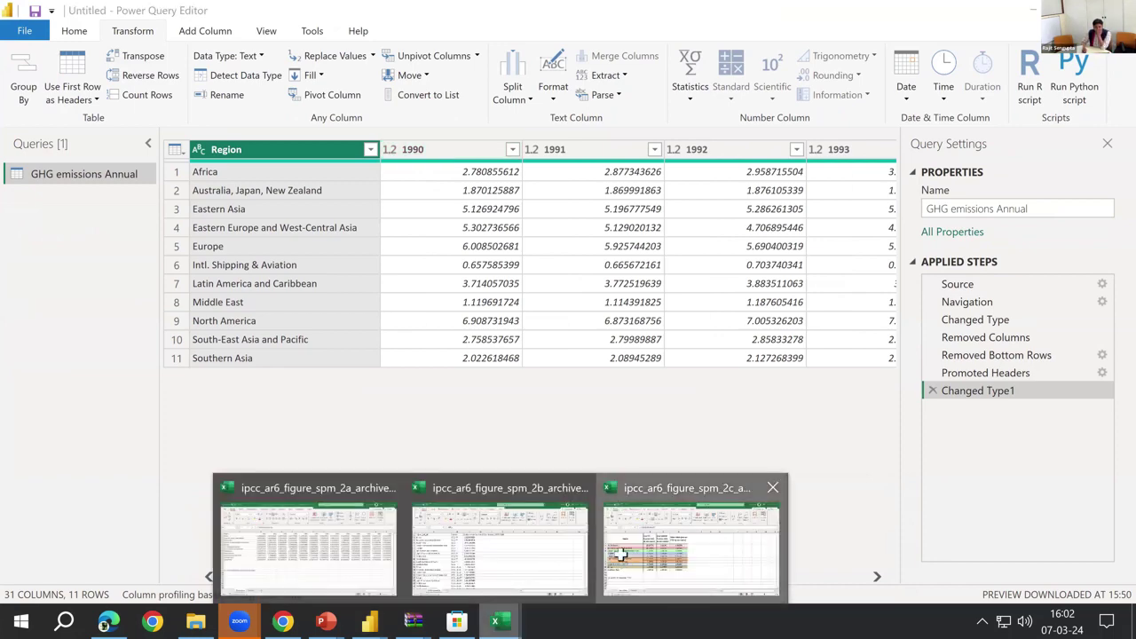
{"action": "left_click", "coordinate": [499, 619]}
{"action": "mouse_move", "coordinate": [500, 620]}
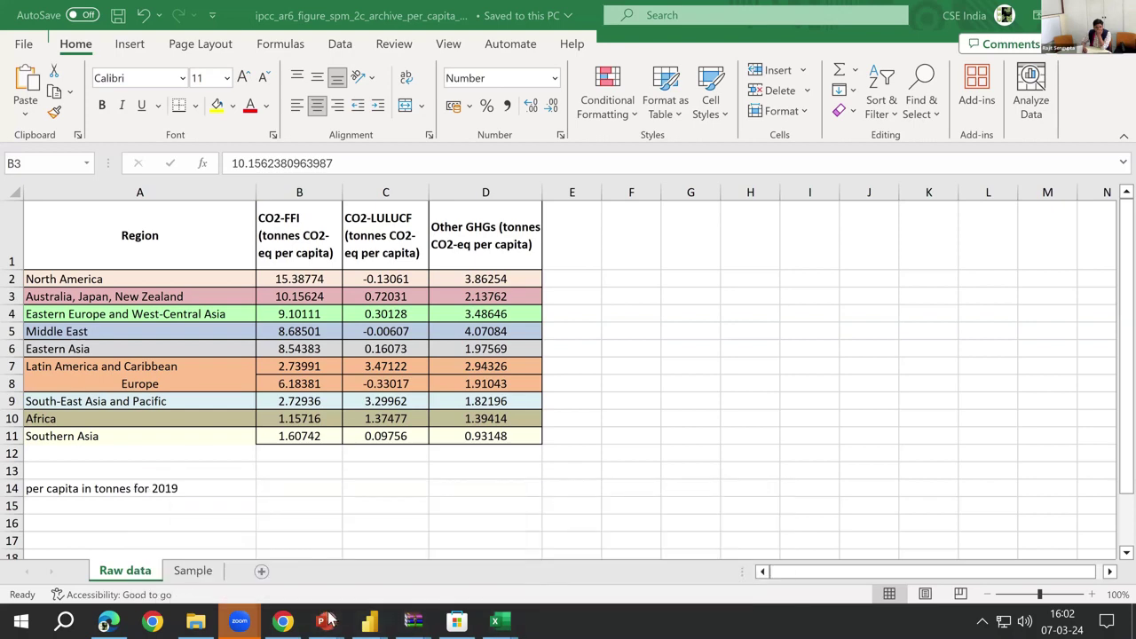
{"action": "left_click", "coordinate": [325, 619]}
{"action": "left_click", "coordinate": [335, 483]}
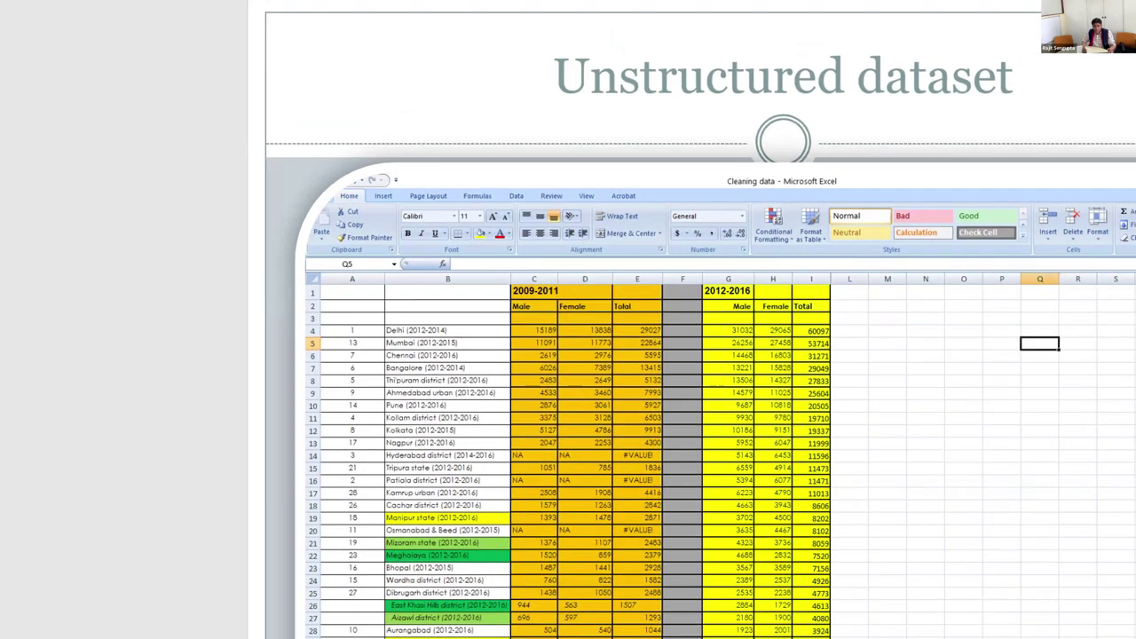
- Mark the two header rows of the Unstructured dataset slide with red ink lines, end the slide show and view the Structured data slide
{"action": "left_click_drag", "start_coordinate": [435, 264], "coordinate": [902, 255]}
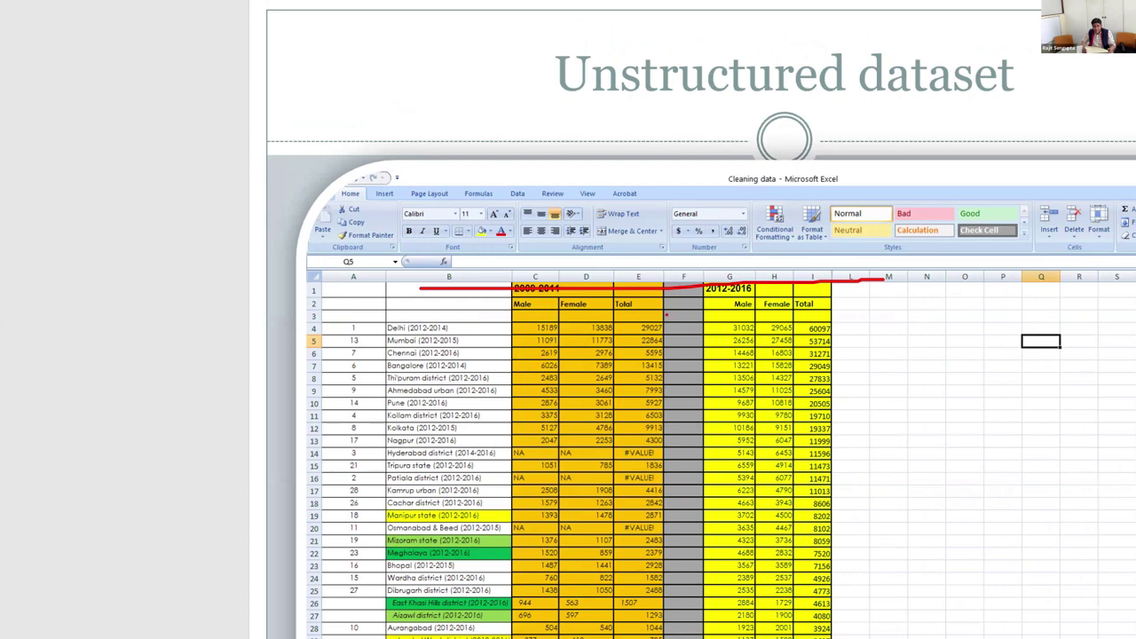
{"action": "left_click_drag", "start_coordinate": [428, 305], "coordinate": [894, 306]}
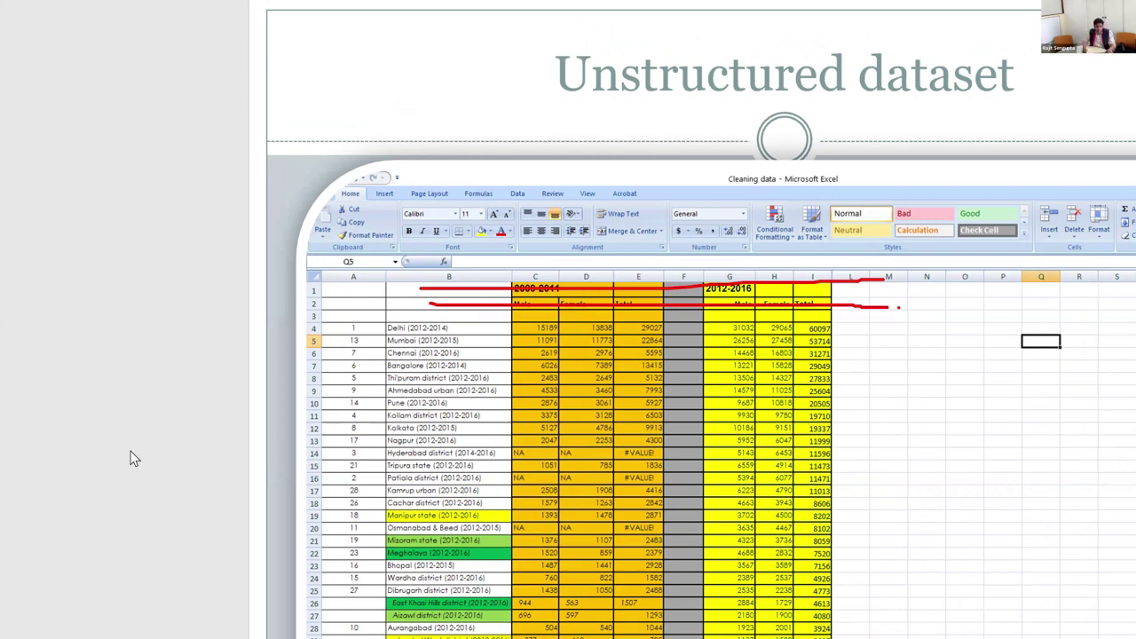
{"action": "key", "text": "Escape"}
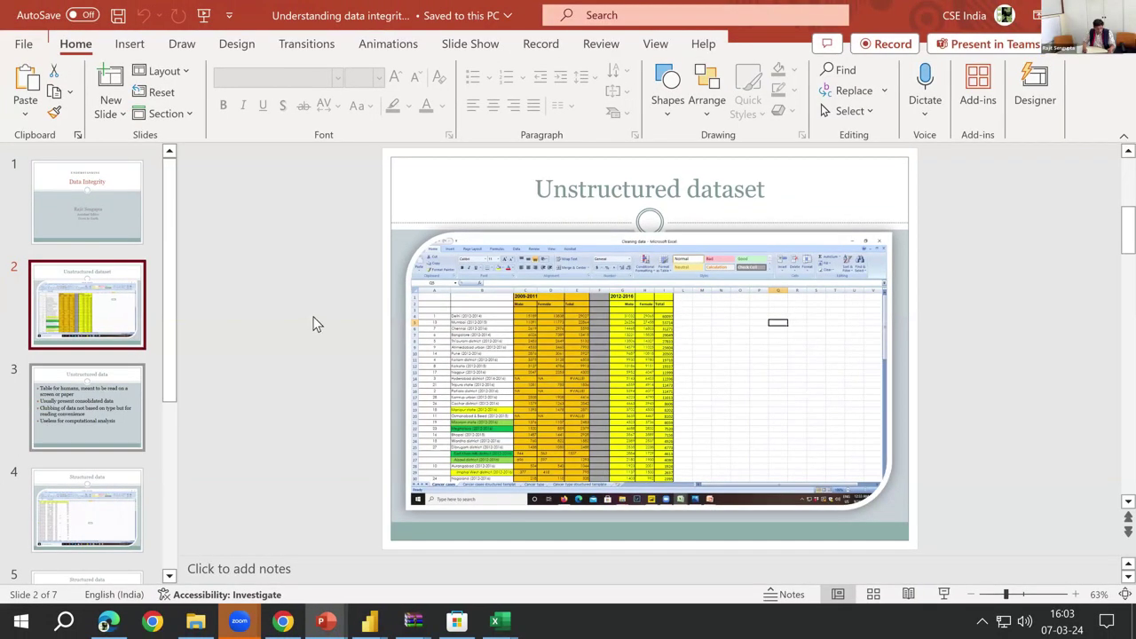
{"action": "key", "text": "Down"}
{"action": "key", "text": "Down"}
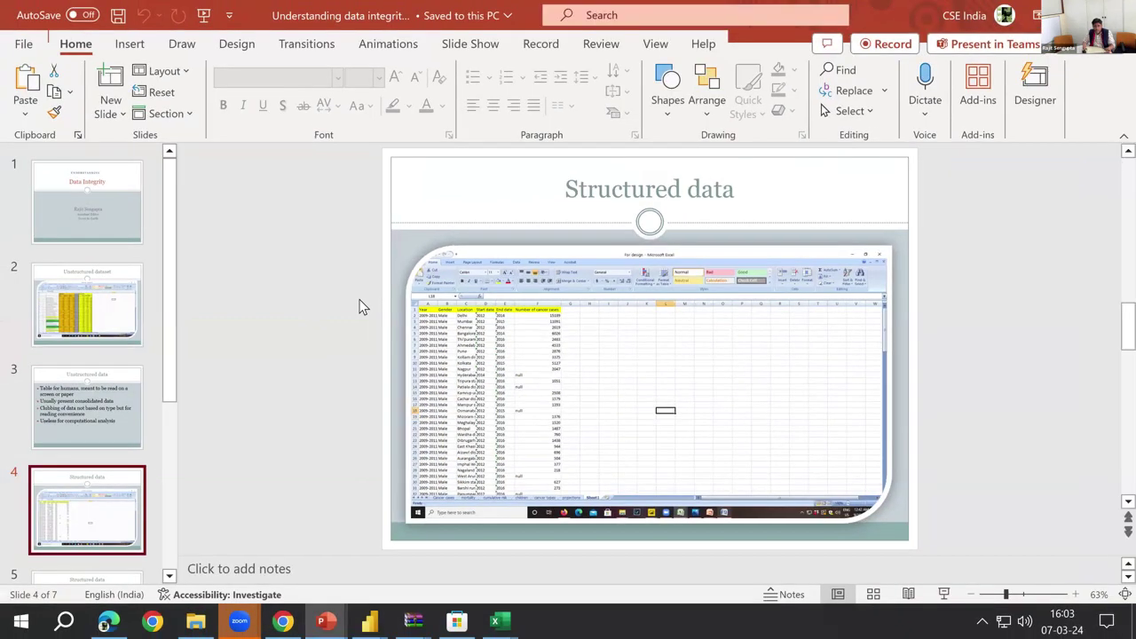
- Switch back to Power Query Editor and unpivot the year columns 1990 through 2019, keeping Region as its own column
{"action": "key", "text": "alt+Tab"}
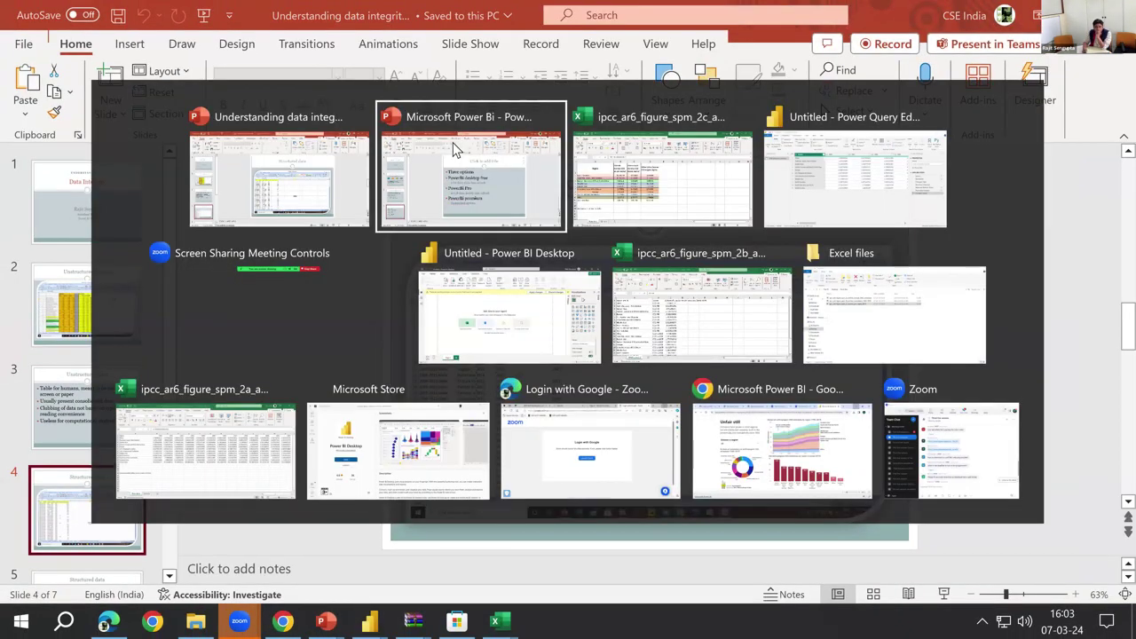
{"action": "key", "text": "alt+Tab"}
{"action": "key", "text": "alt+Tab"}
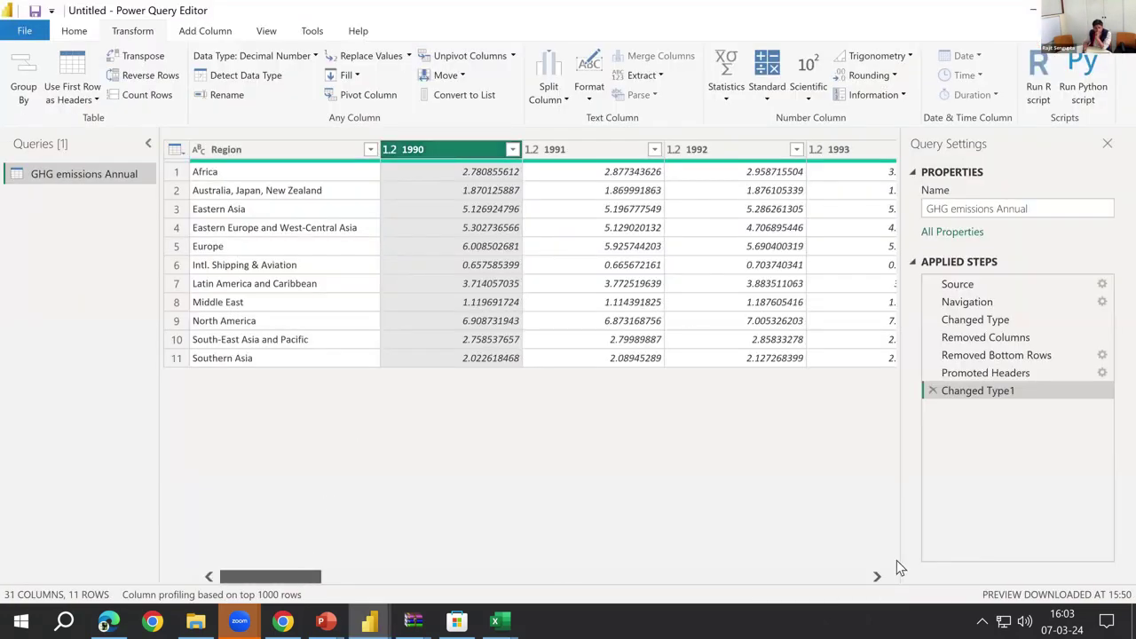
{"action": "scroll", "coordinate": [896, 560], "scroll_direction": "right", "scroll_amount": 10}
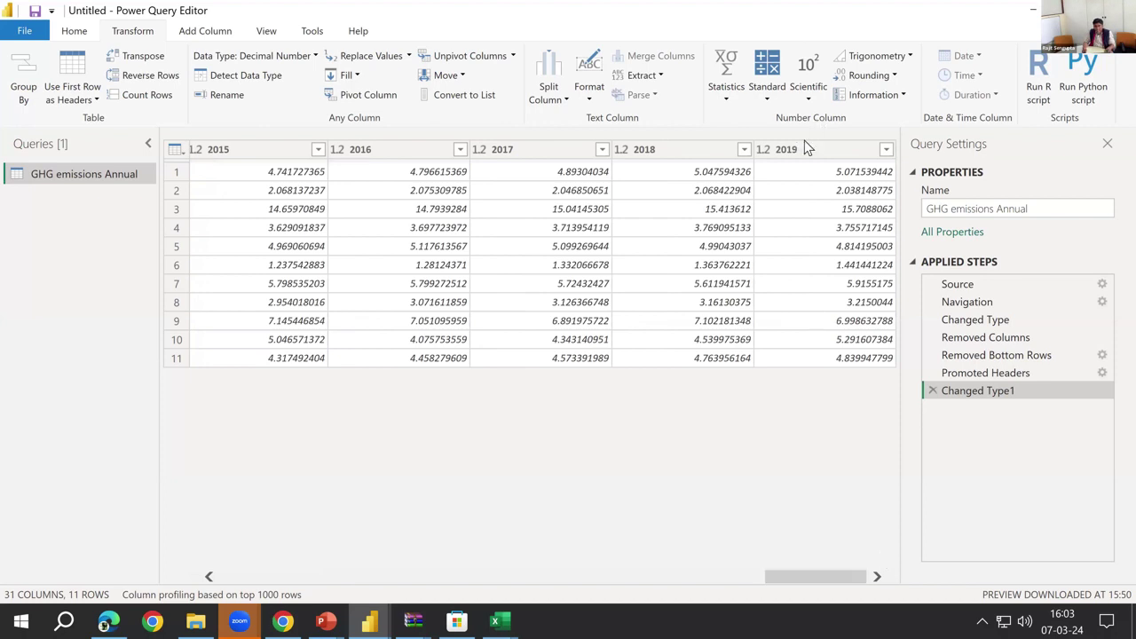
{"action": "left_click", "coordinate": [803, 149]}
{"action": "key", "text": "ctrl+a"}
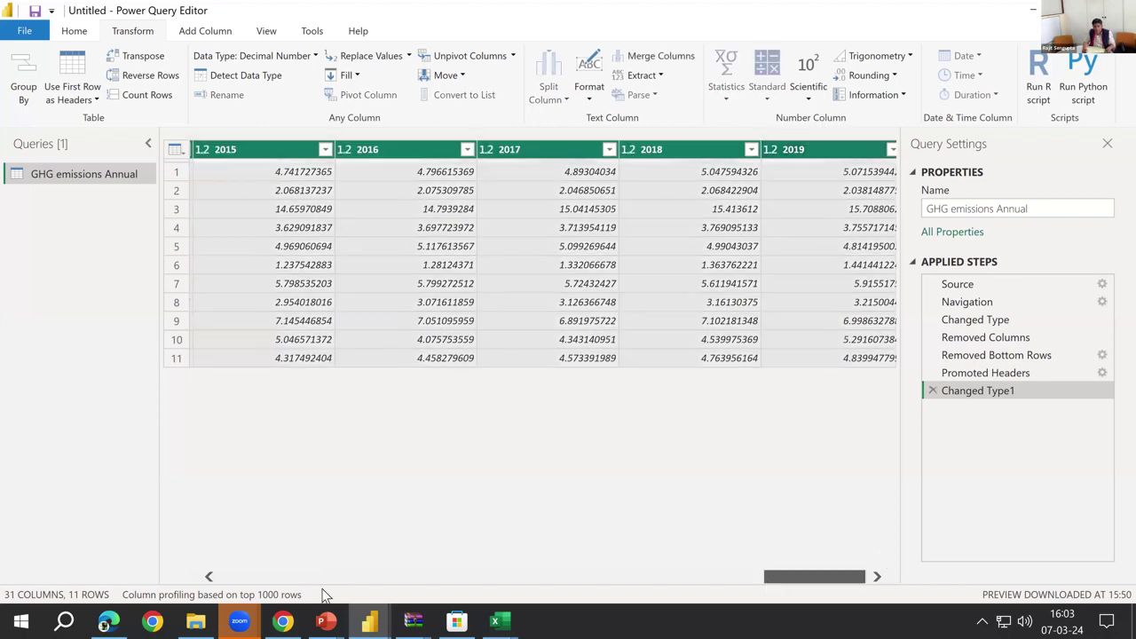
{"action": "left_click", "coordinate": [209, 575]}
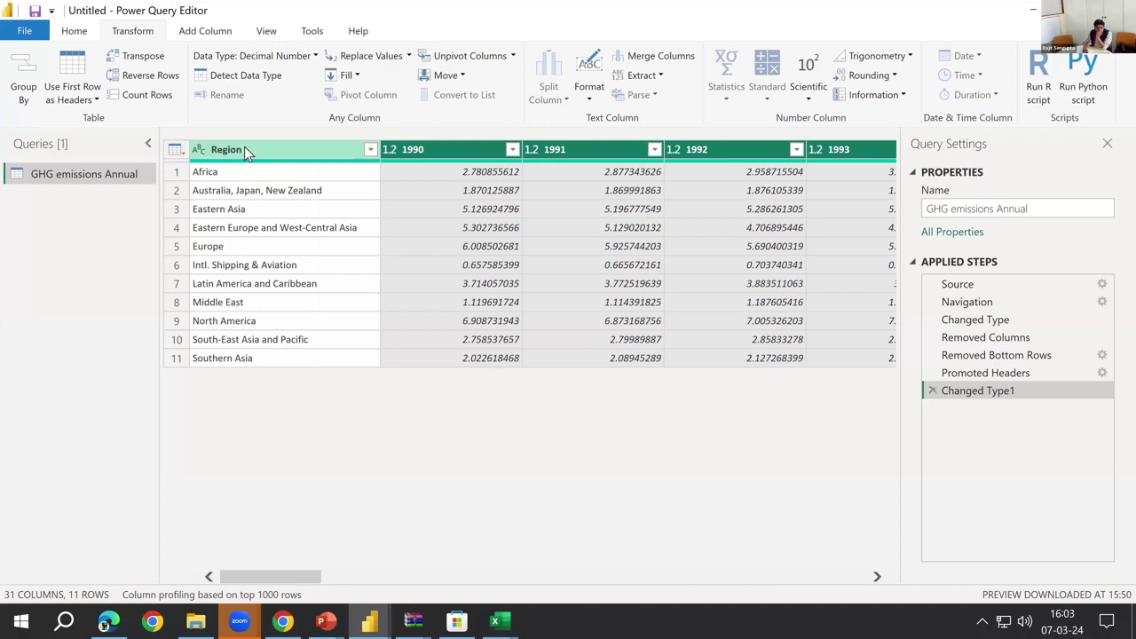
{"action": "right_click", "coordinate": [465, 151]}
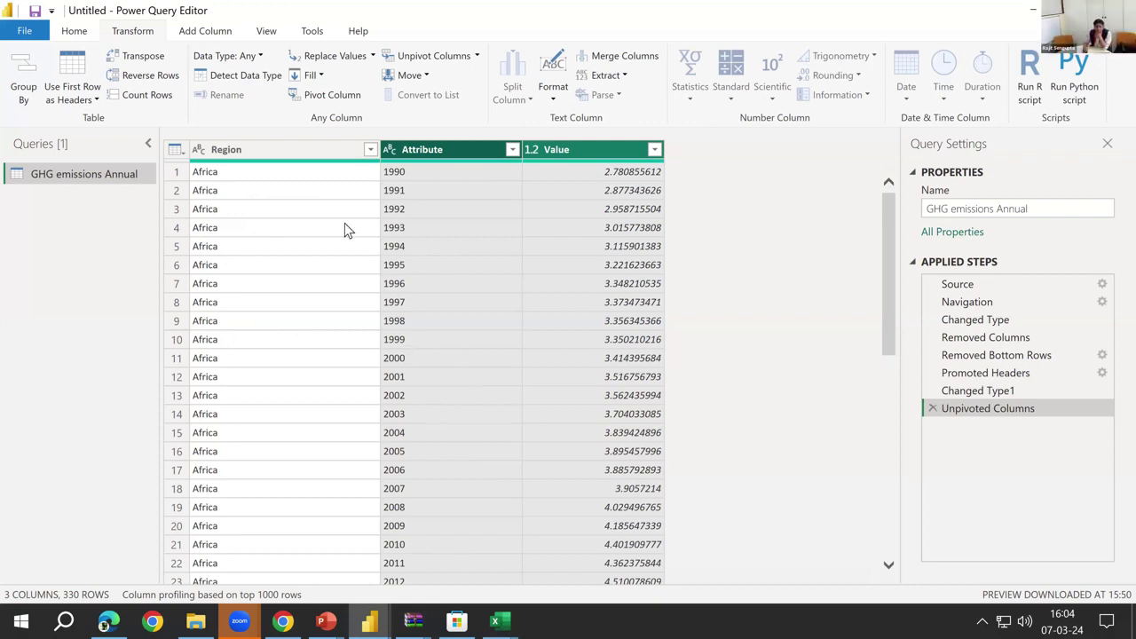
- Examine the unpivoted rows, checking how regions, years and values are listed
{"action": "right_click", "coordinate": [422, 153]}
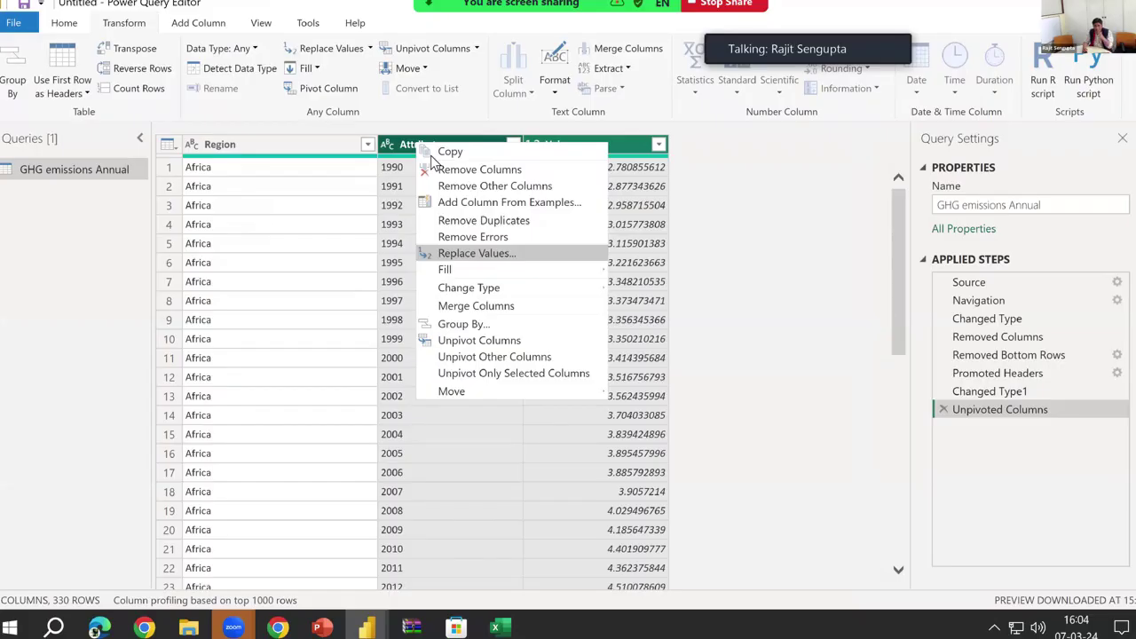
{"action": "left_click", "coordinate": [430, 155]}
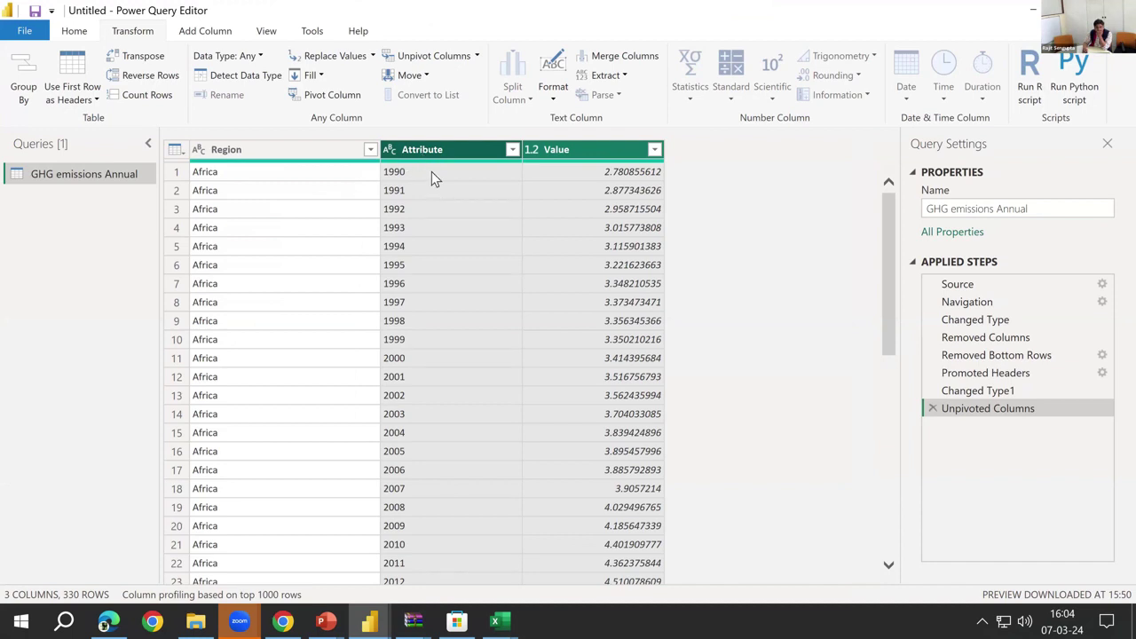
{"action": "scroll", "coordinate": [431, 171], "scroll_direction": "down", "scroll_amount": 20}
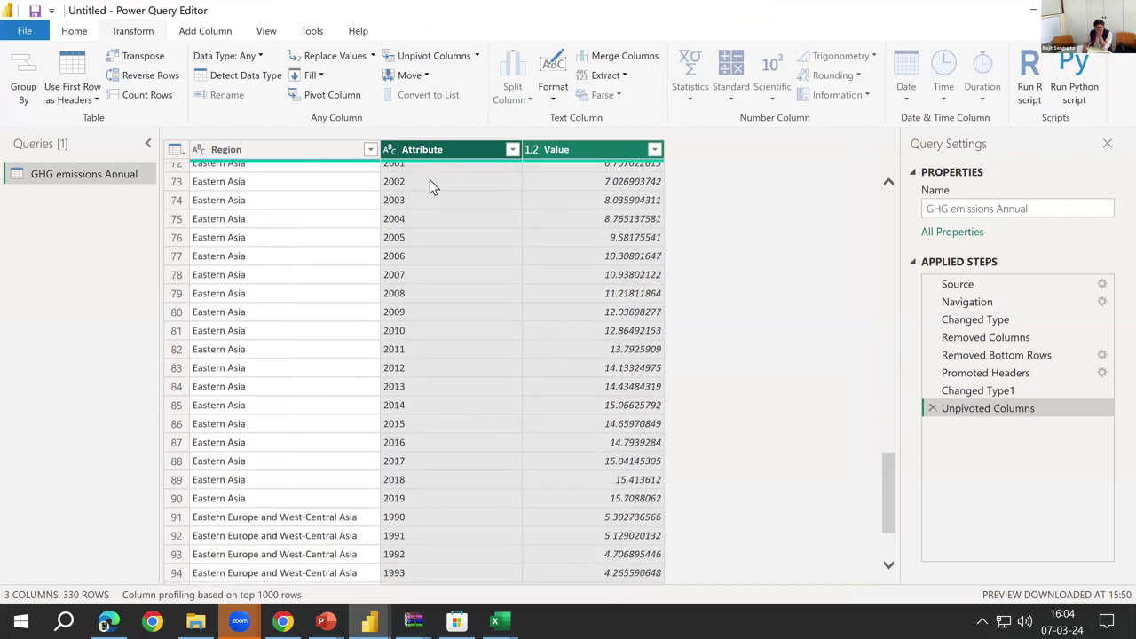
{"action": "scroll", "coordinate": [429, 189], "scroll_direction": "up", "scroll_amount": 13}
{"action": "scroll", "coordinate": [429, 188], "scroll_direction": "down", "scroll_amount": 10}
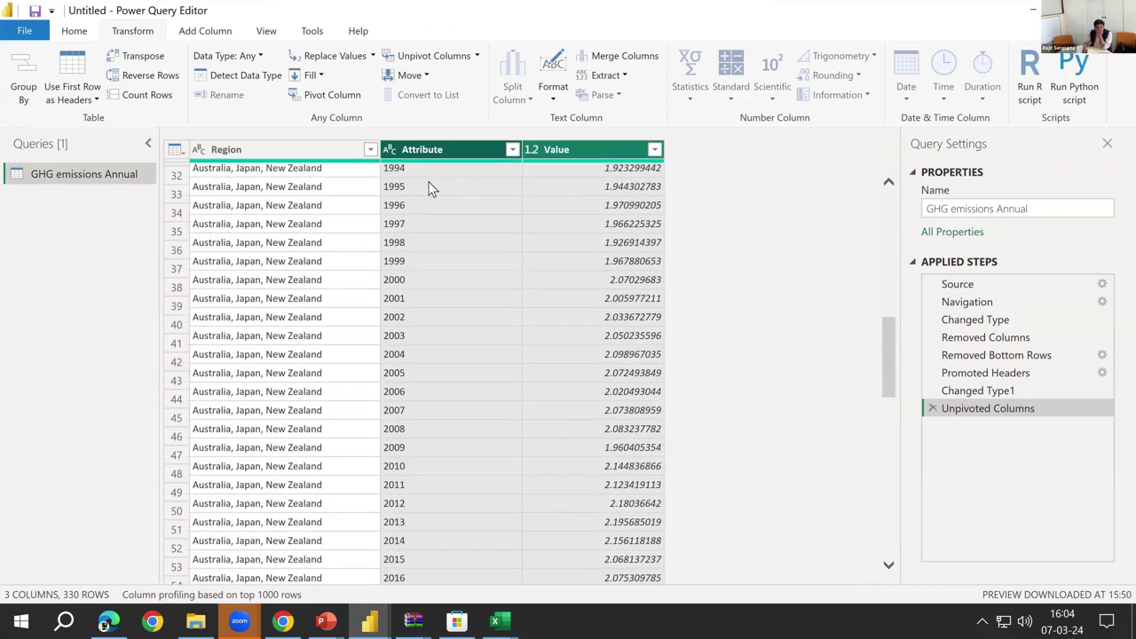
{"action": "scroll", "coordinate": [430, 188], "scroll_direction": "down", "scroll_amount": 5}
{"action": "scroll", "coordinate": [429, 185], "scroll_direction": "up", "scroll_amount": 14}
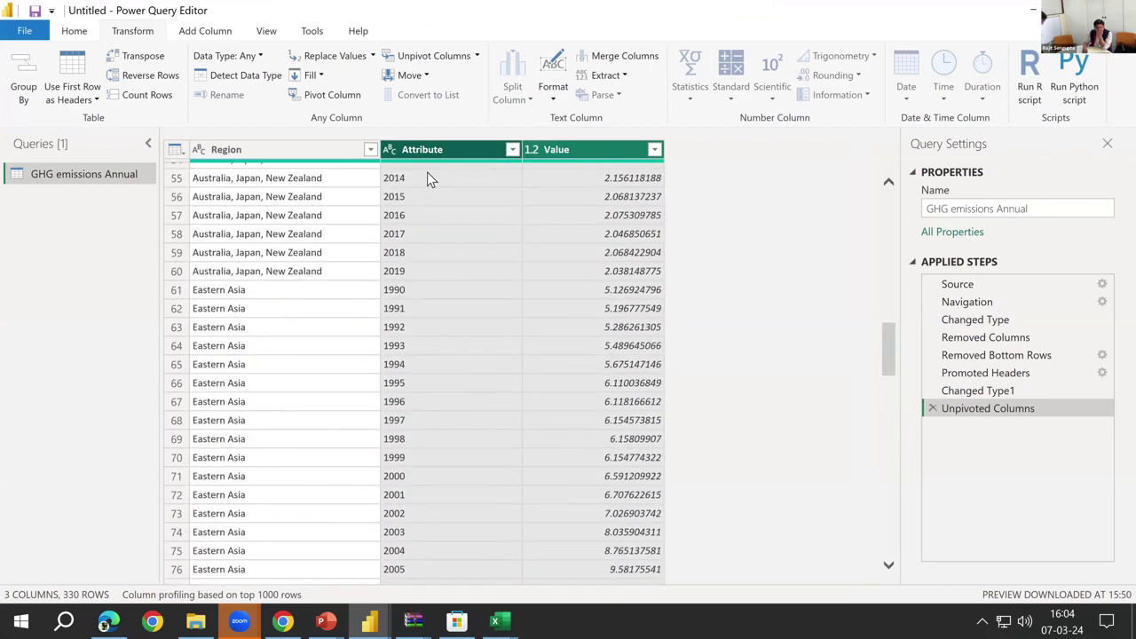
{"action": "scroll", "coordinate": [424, 149], "scroll_direction": "up", "scroll_amount": 11}
- Rename the Attribute column to Year
{"action": "double_click", "coordinate": [423, 149]}
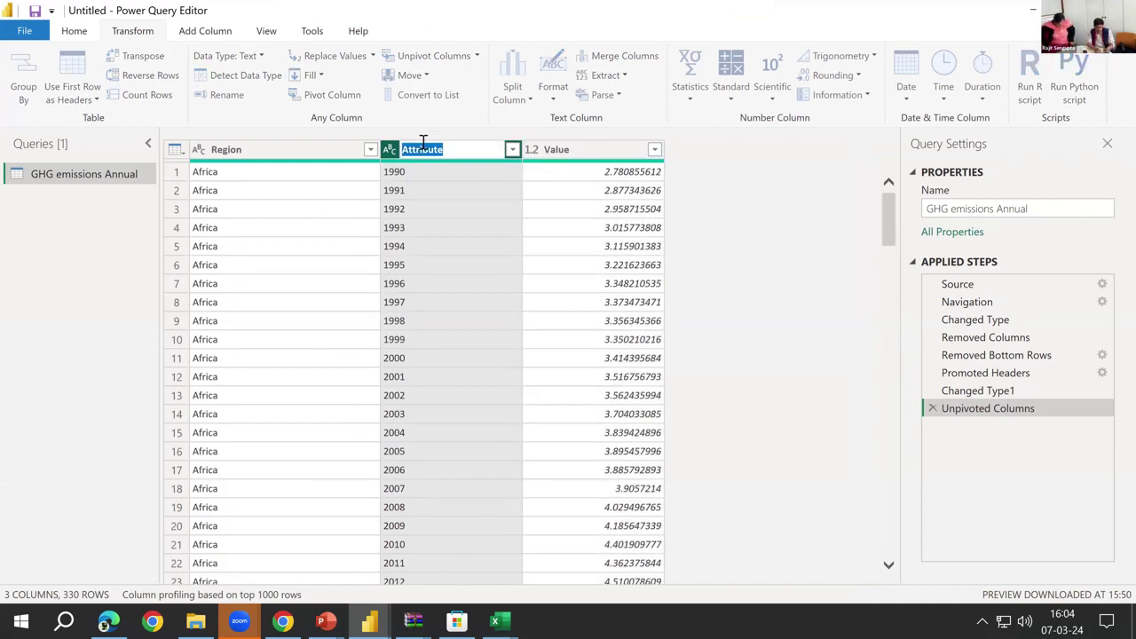
{"action": "type", "text": "Year"}
{"action": "key", "text": "Return"}
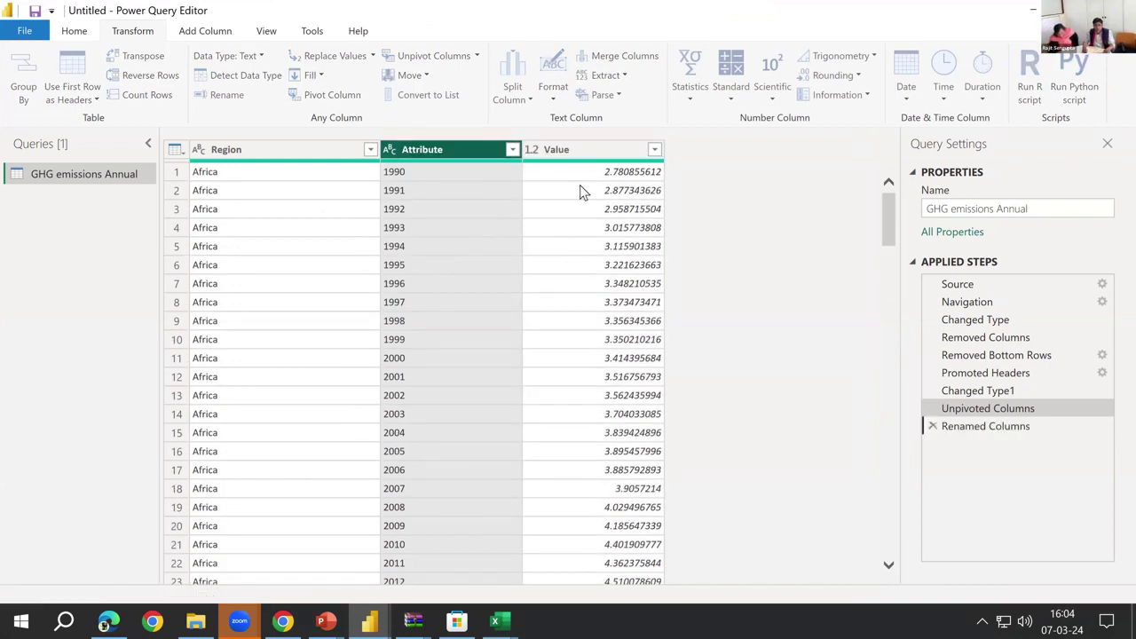
- Rename the Value column to Annual GHG emissions
{"action": "double_click", "coordinate": [577, 149]}
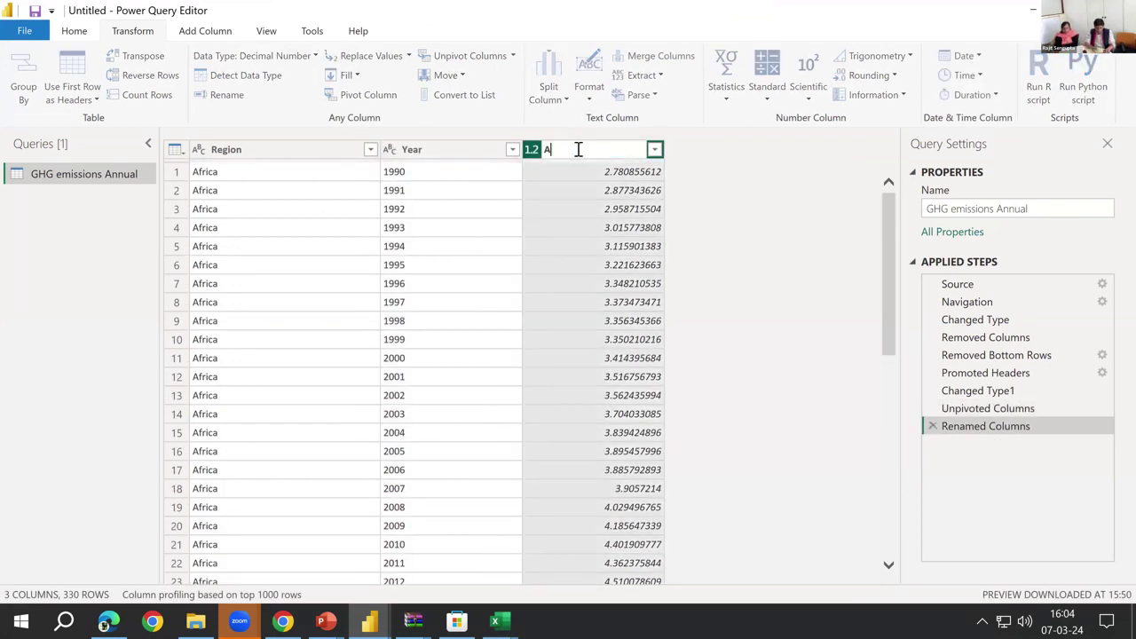
{"action": "type", "text": "Annual"}
{"action": "key", "text": "Return"}
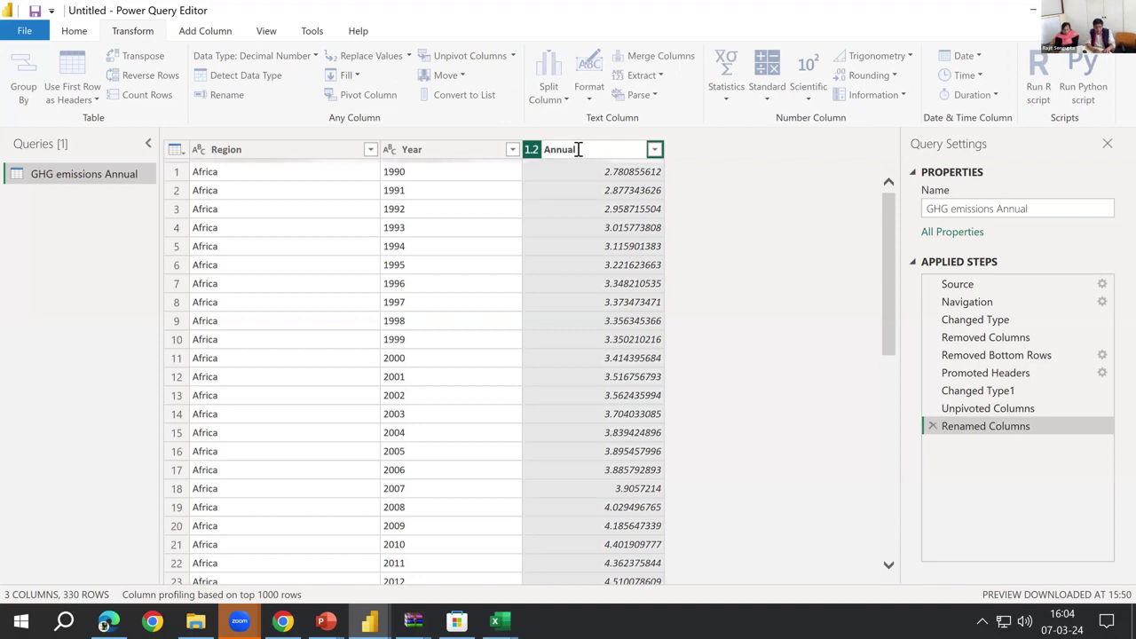
{"action": "type", "text": "GHG"}
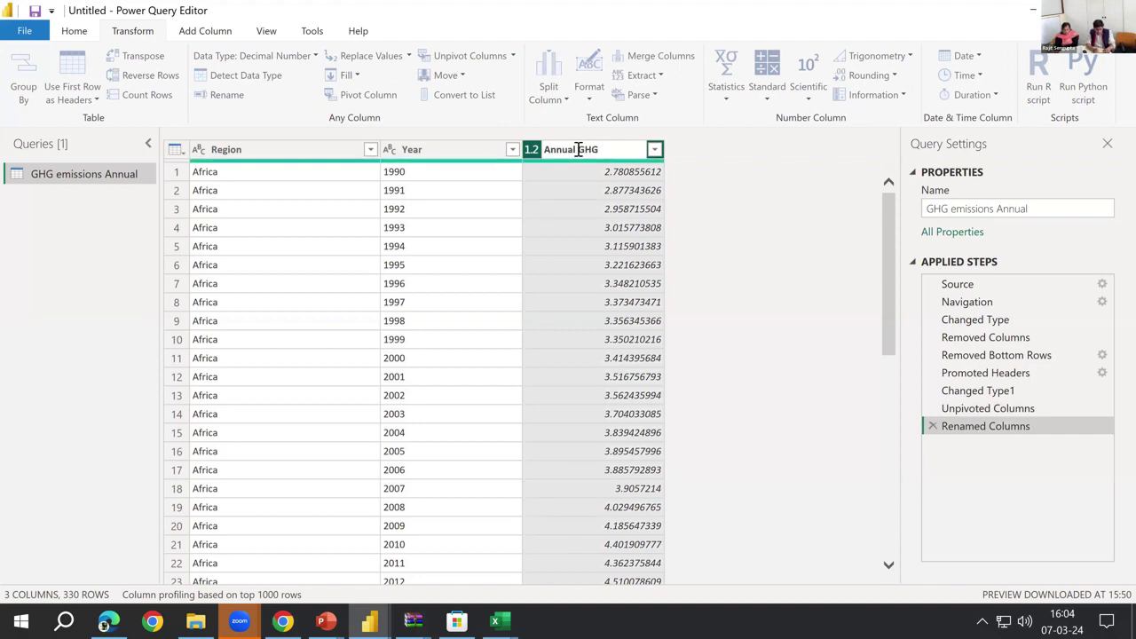
{"action": "type", "text": " emissions"}
{"action": "key", "text": "Return"}
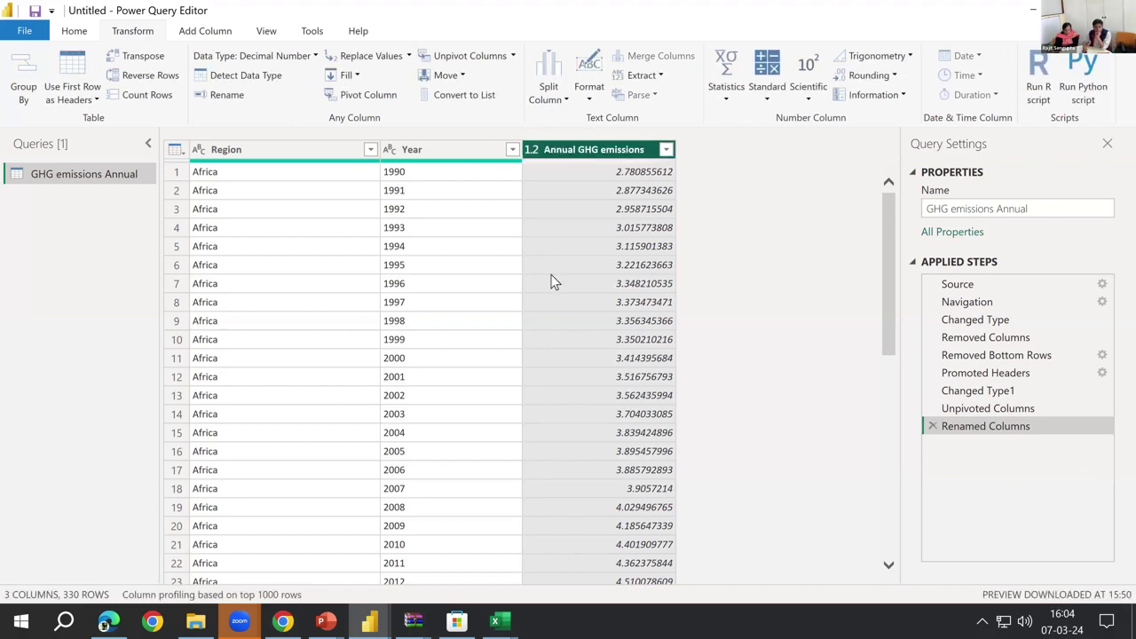
- Look over the data type options available for the Annual GHG emissions column
{"action": "left_click", "coordinate": [454, 313]}
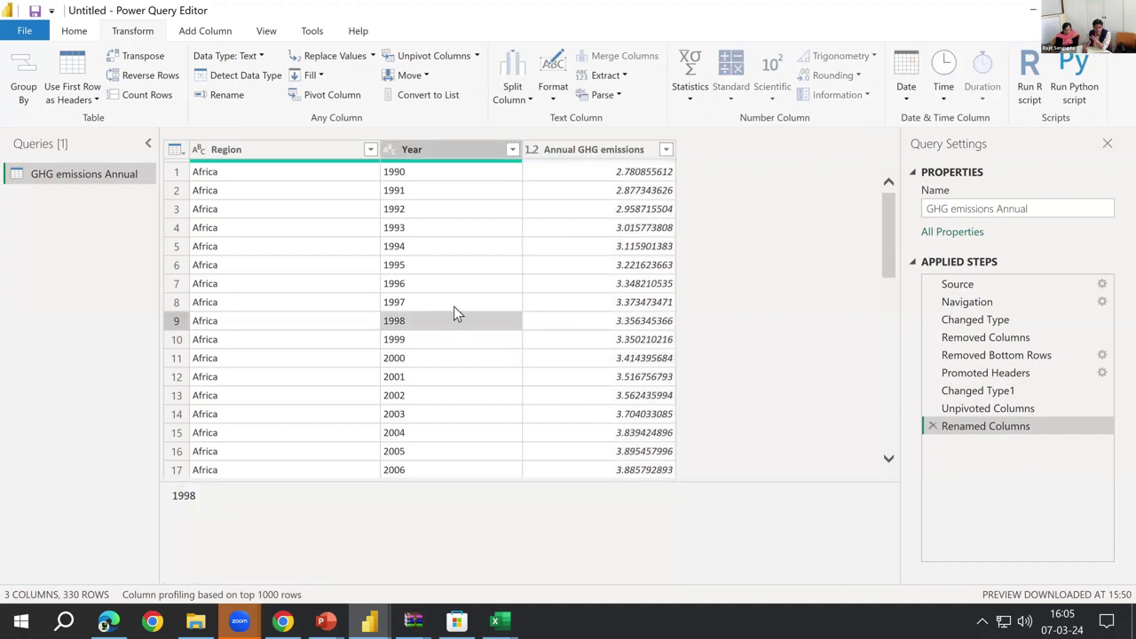
{"action": "key", "text": "Up"}
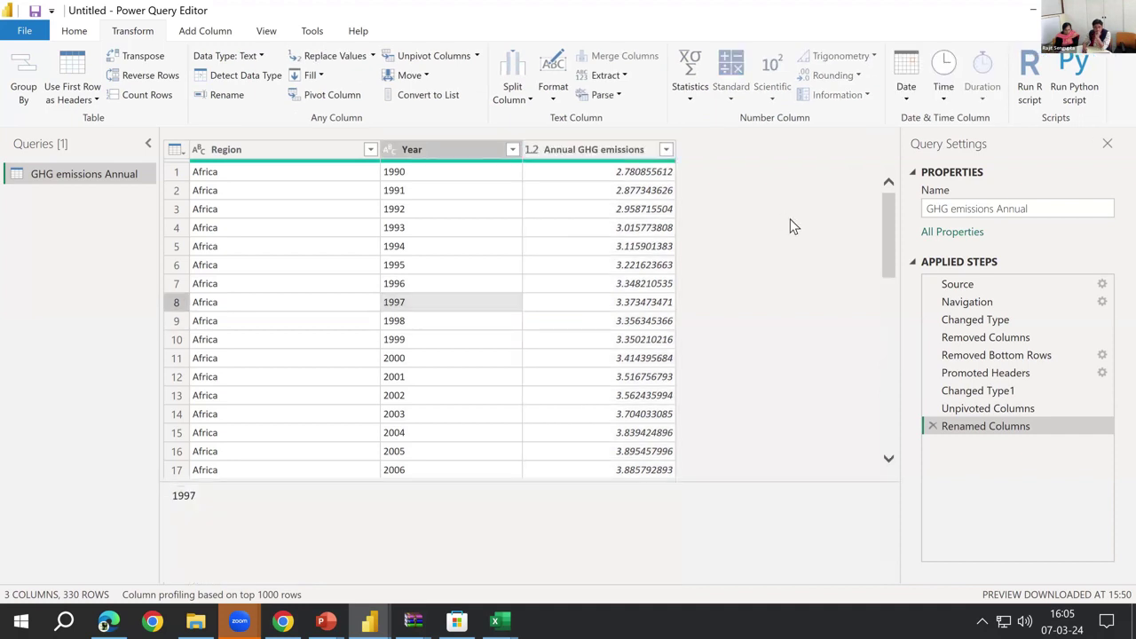
{"action": "left_click", "coordinate": [85, 30]}
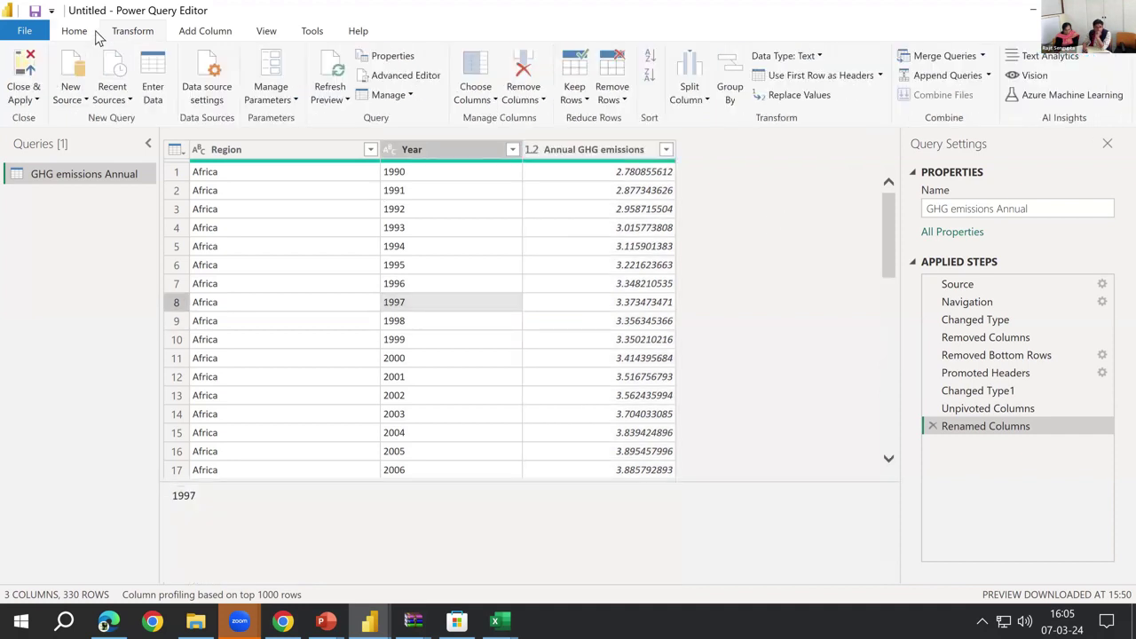
{"action": "left_click", "coordinate": [29, 69]}
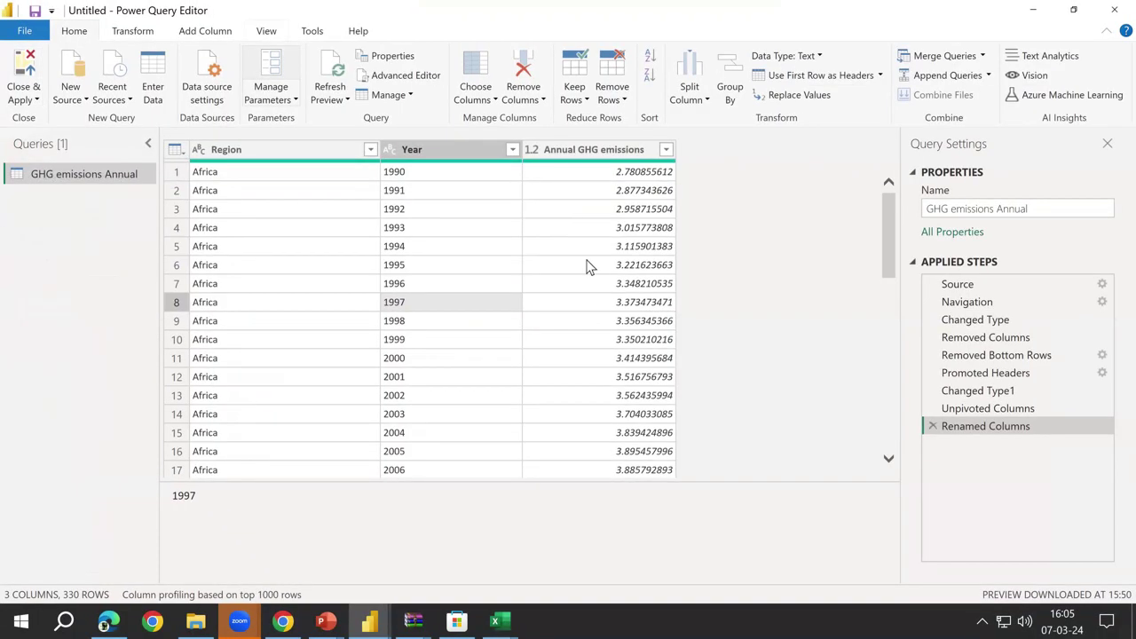
{"action": "left_click", "coordinate": [532, 149]}
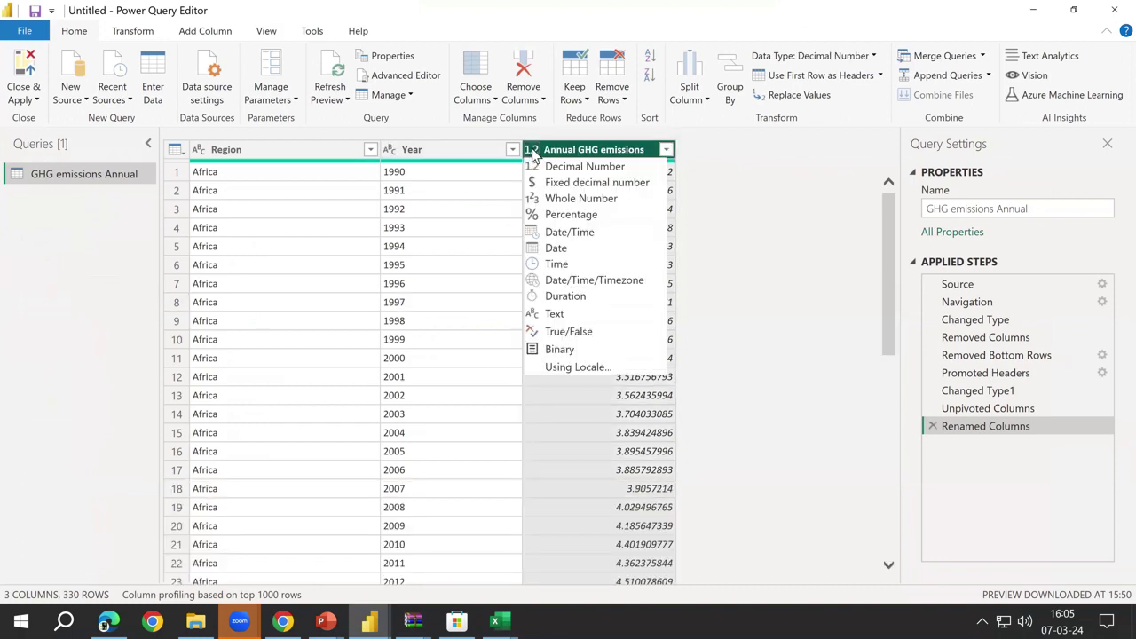
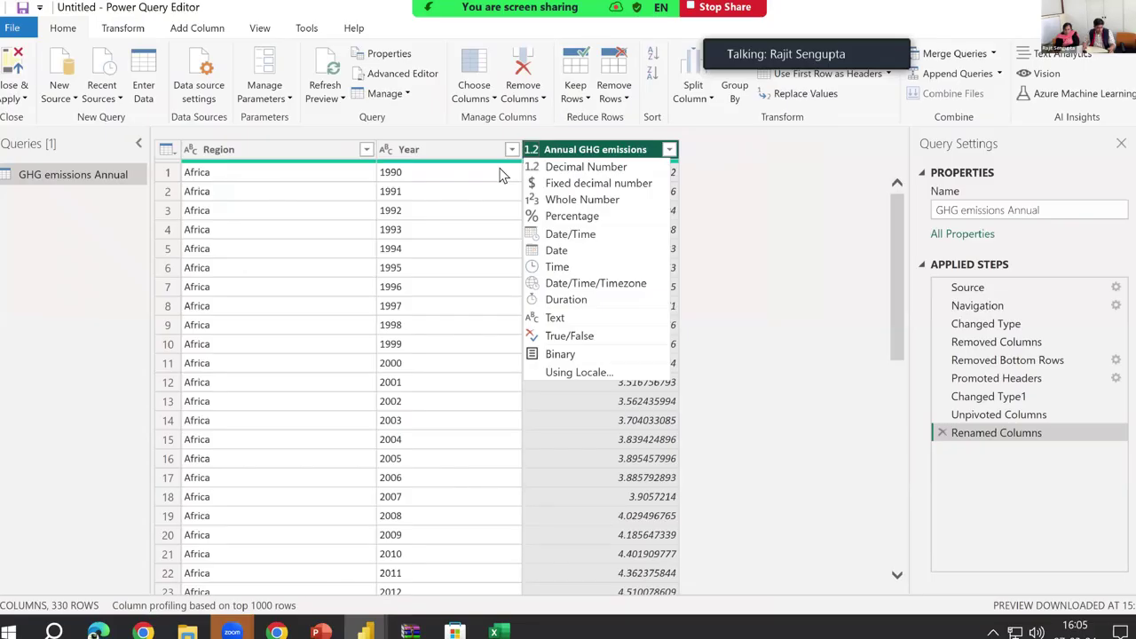
{"action": "left_click", "coordinate": [468, 202]}
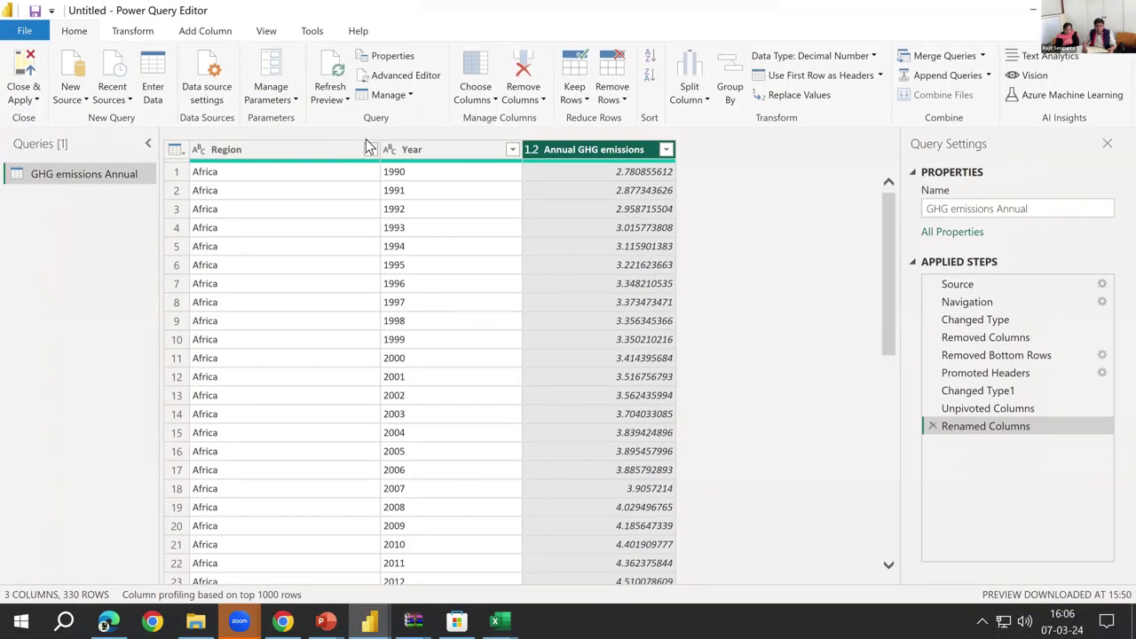
- Set the data type of the Year column to Date
{"action": "left_click", "coordinate": [389, 150]}
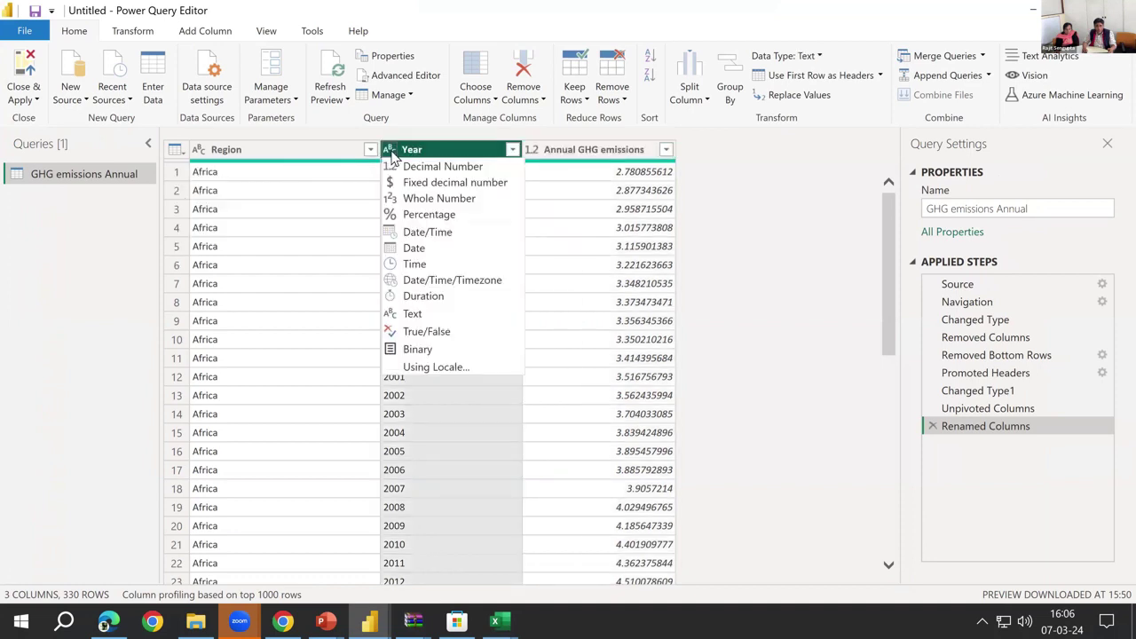
{"action": "left_click", "coordinate": [404, 252]}
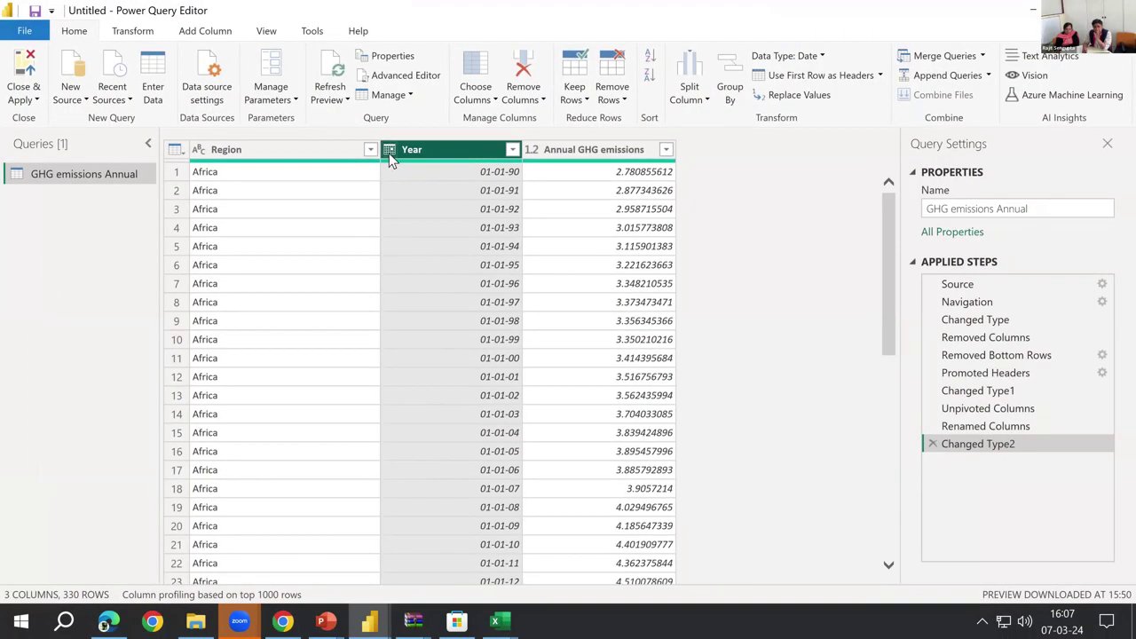
{"action": "left_click", "coordinate": [389, 153]}
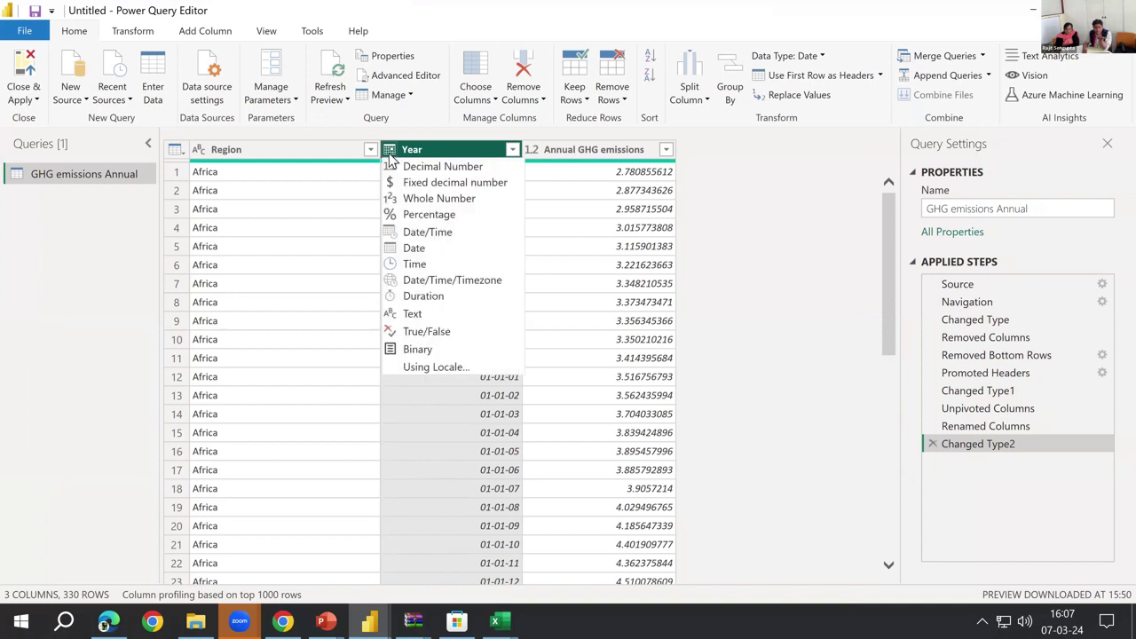
{"action": "left_click", "coordinate": [748, 204]}
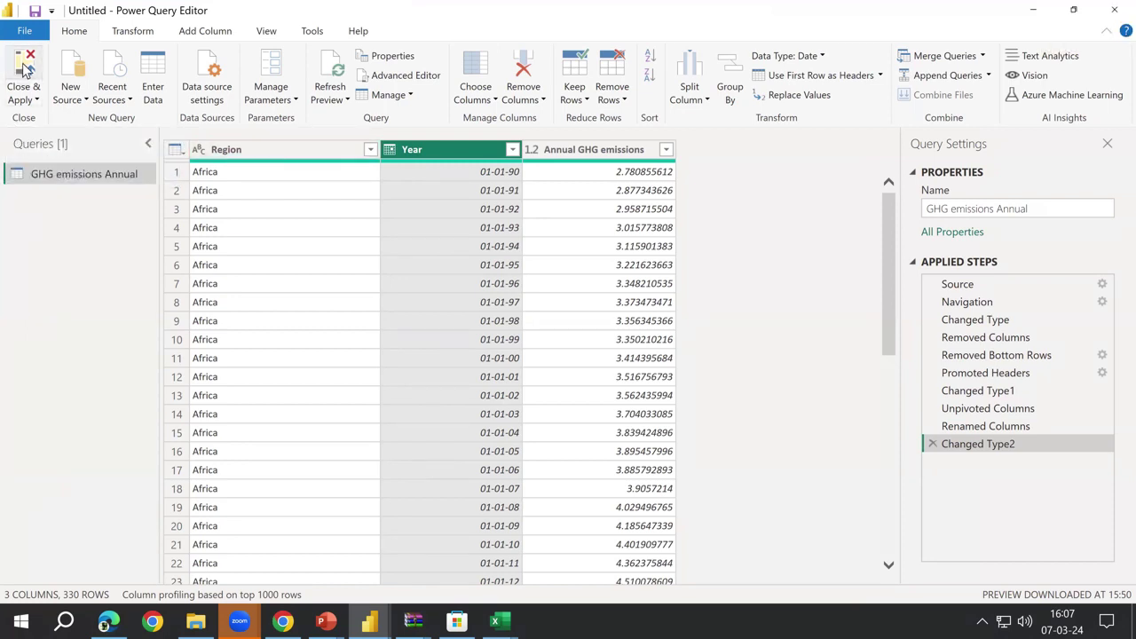
- Apply the pending query changes in the Power BI Desktop report window and expand the fields of the GHG emissions Annual table
{"action": "key", "text": "alt+Tab"}
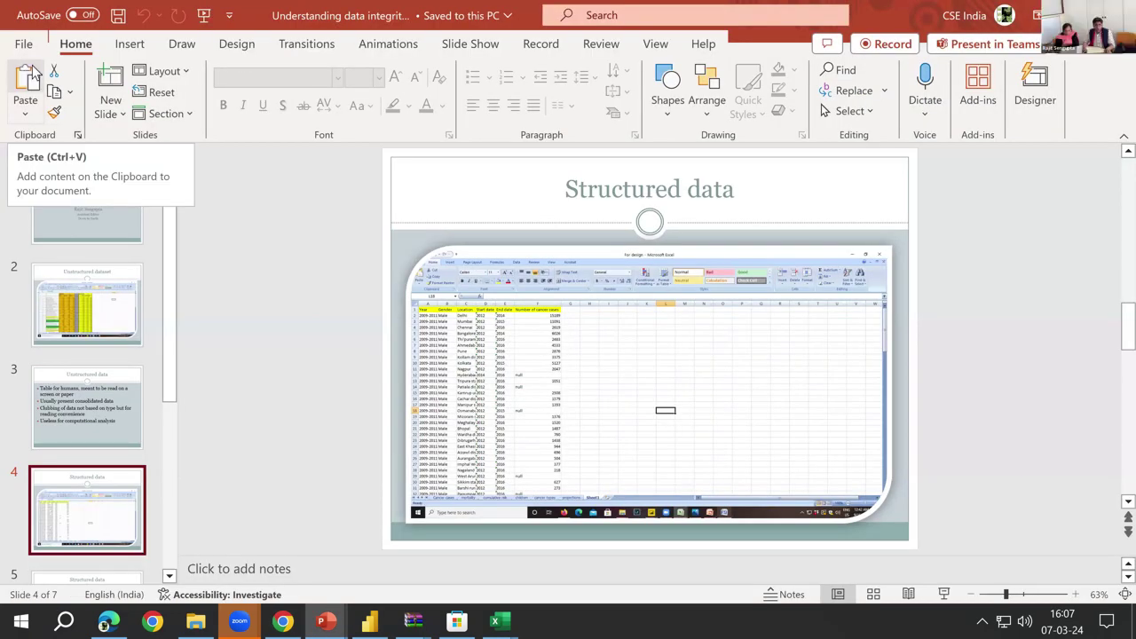
{"action": "key", "text": "alt+Tab"}
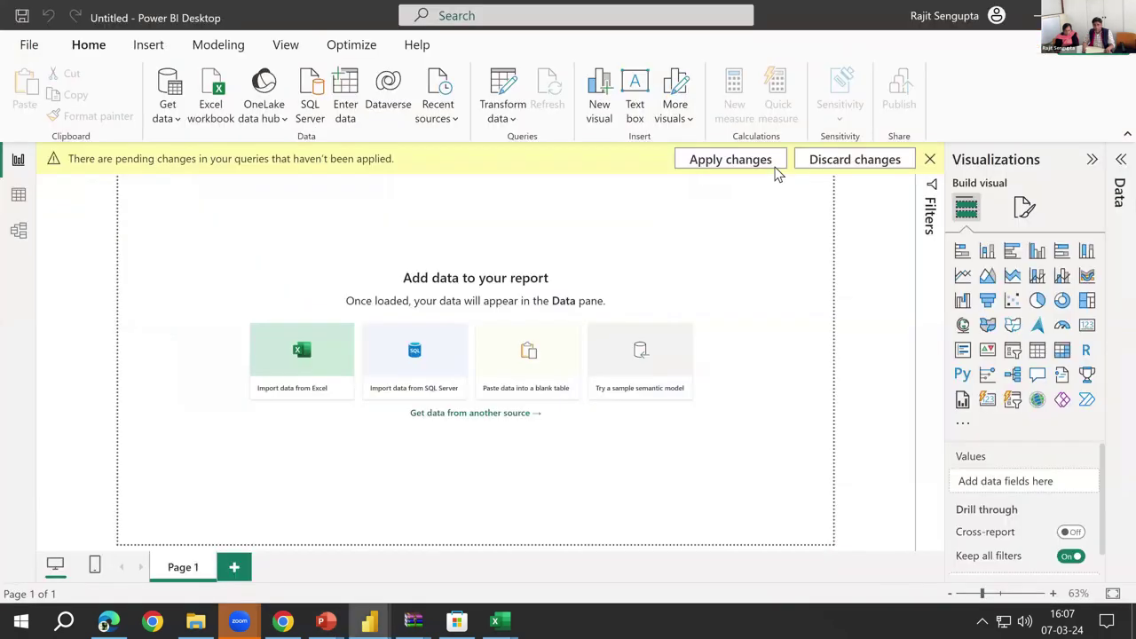
{"action": "left_click", "coordinate": [772, 167]}
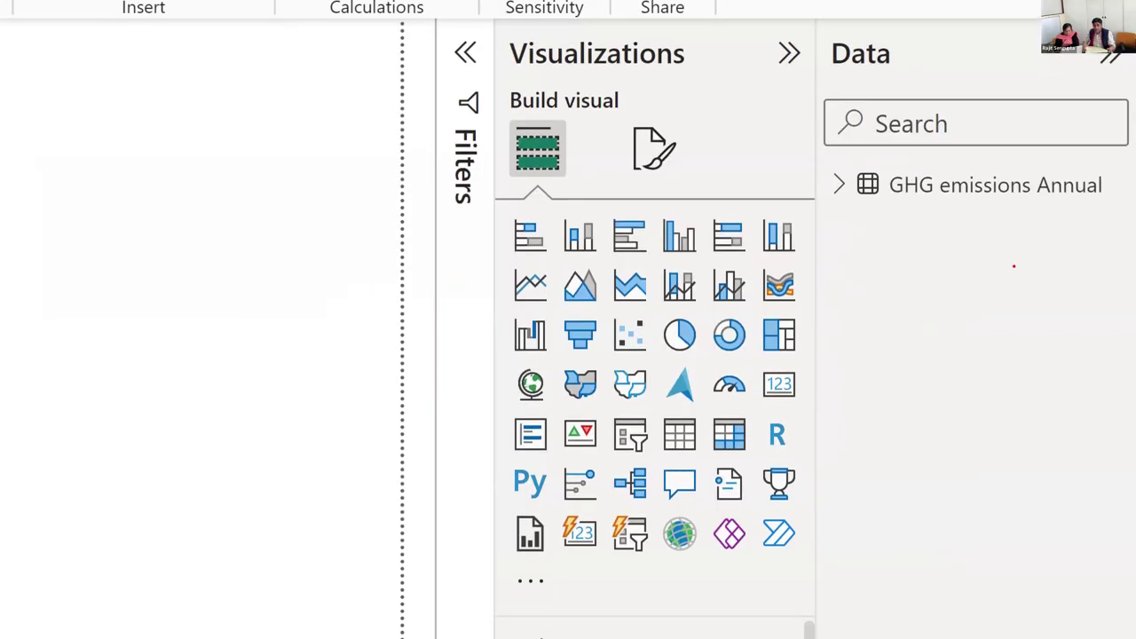
{"action": "mouse_move", "coordinate": [829, 211]}
{"action": "left_mouse_down"}
{"action": "mouse_move", "coordinate": [1134, 216]}
{"action": "mouse_move", "coordinate": [1121, 115]}
{"action": "mouse_move", "coordinate": [763, 139]}
{"action": "mouse_move", "coordinate": [841, 239]}
{"action": "mouse_move", "coordinate": [896, 203]}
{"action": "left_mouse_up"}
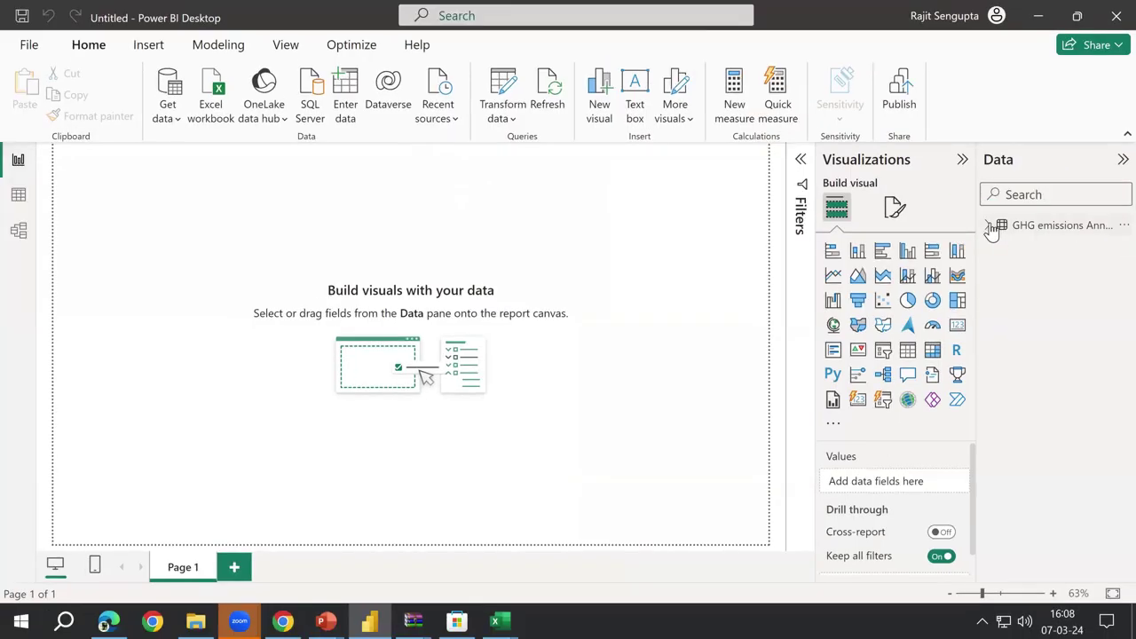
{"action": "left_click", "coordinate": [989, 227]}
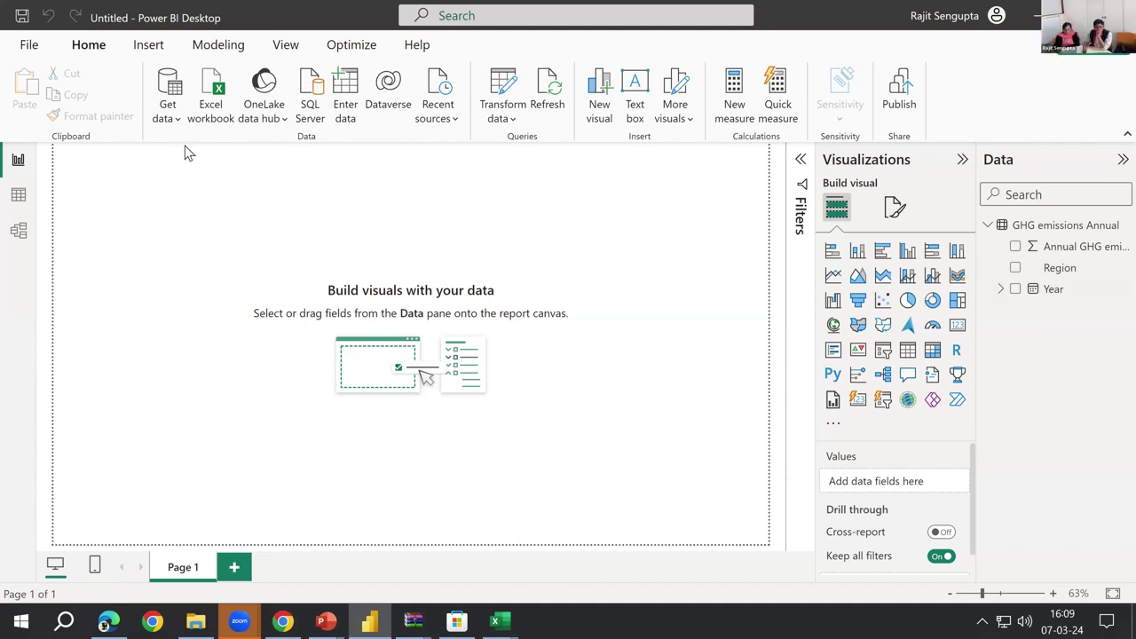
- Import the SPM3_panel_b sheet from the ipcc_ar6_figure_spm_2b_archive_cumulative workbook and bring it into Power Query Editor for transformation
{"action": "left_click", "coordinate": [212, 95]}
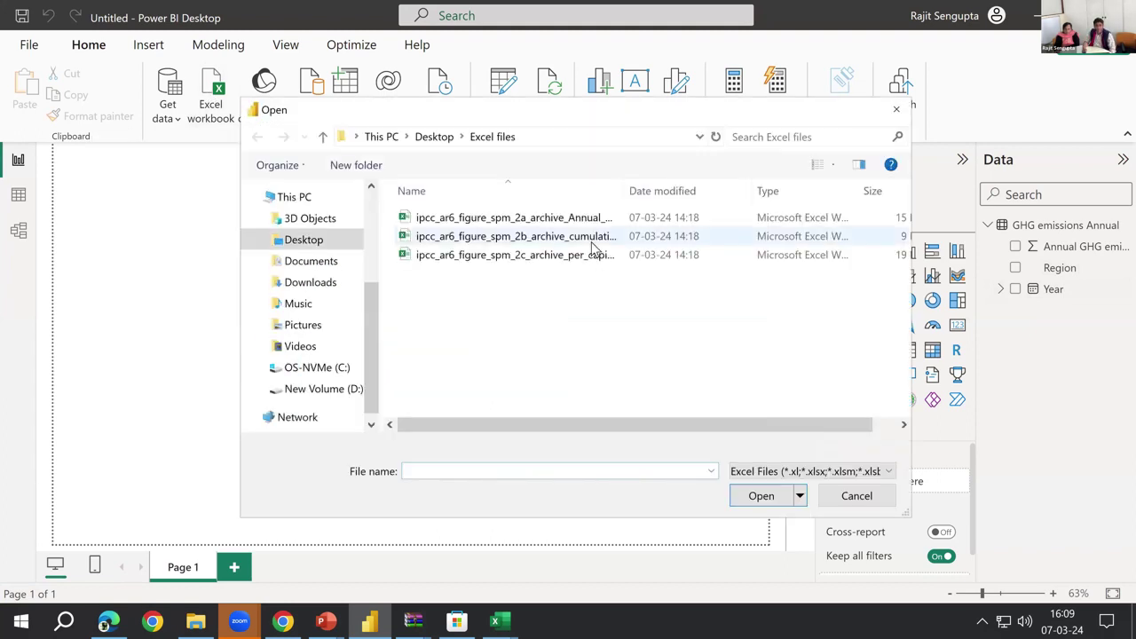
{"action": "double_click", "coordinate": [591, 237]}
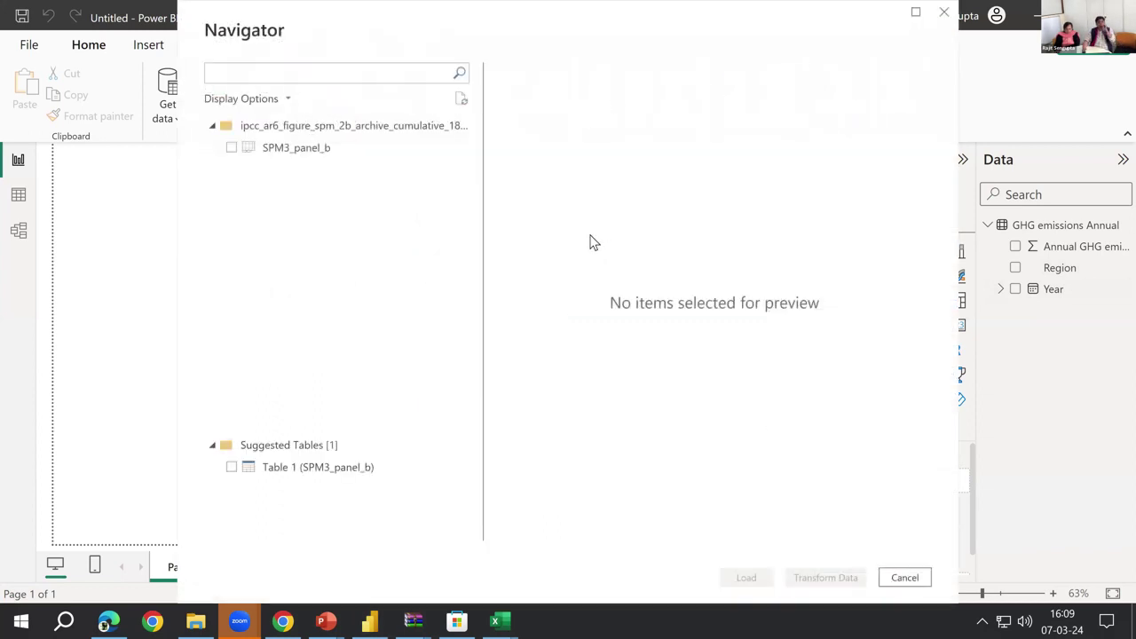
{"action": "left_click", "coordinate": [265, 146]}
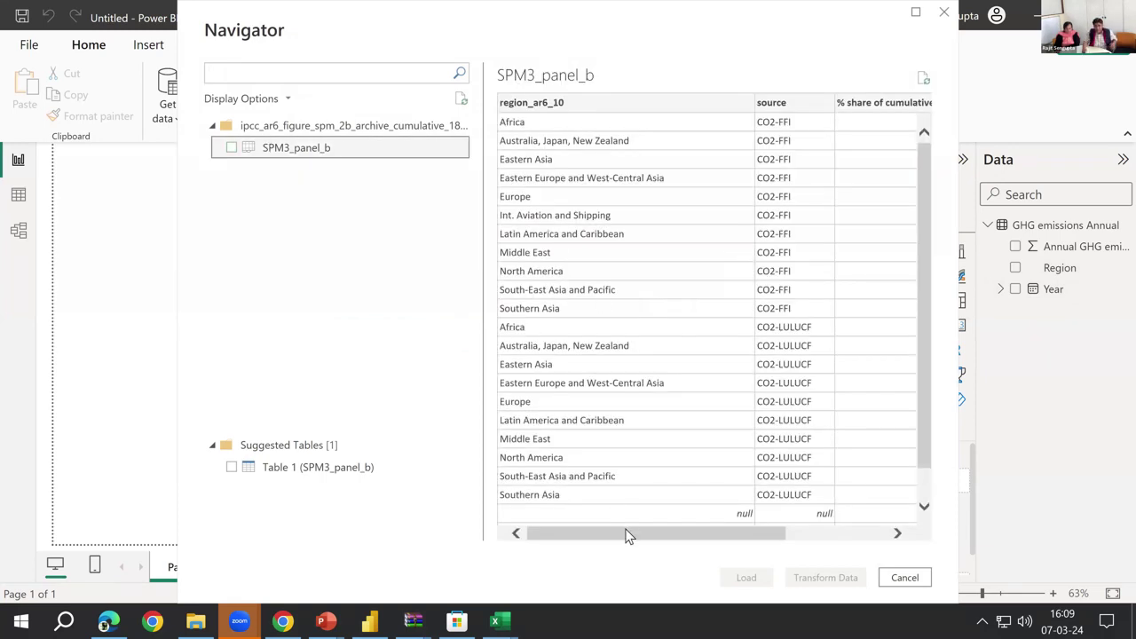
{"action": "left_click_drag", "start_coordinate": [626, 535], "coordinate": [862, 537]}
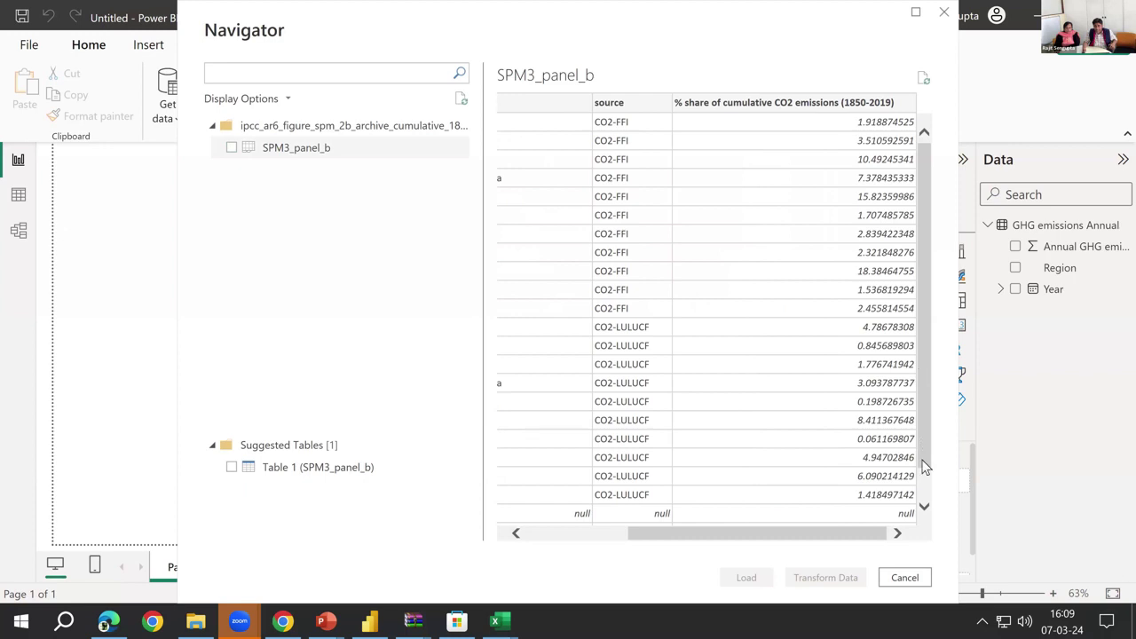
{"action": "scroll", "coordinate": [923, 466], "scroll_direction": "down", "scroll_amount": 1}
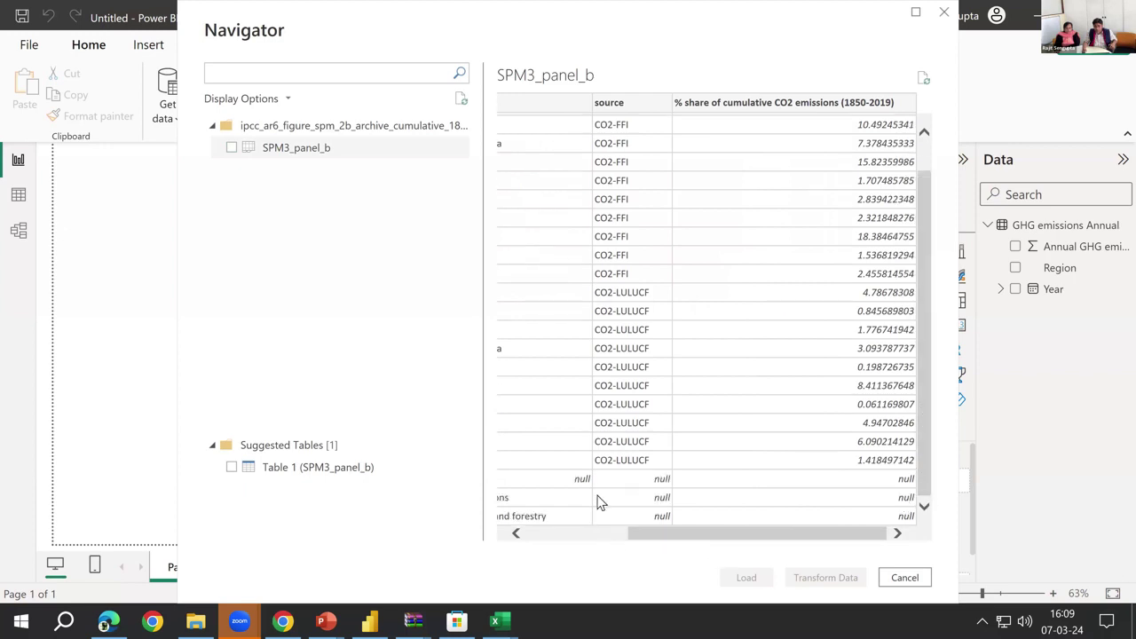
{"action": "scroll", "coordinate": [494, 491], "scroll_direction": "left", "scroll_amount": 5}
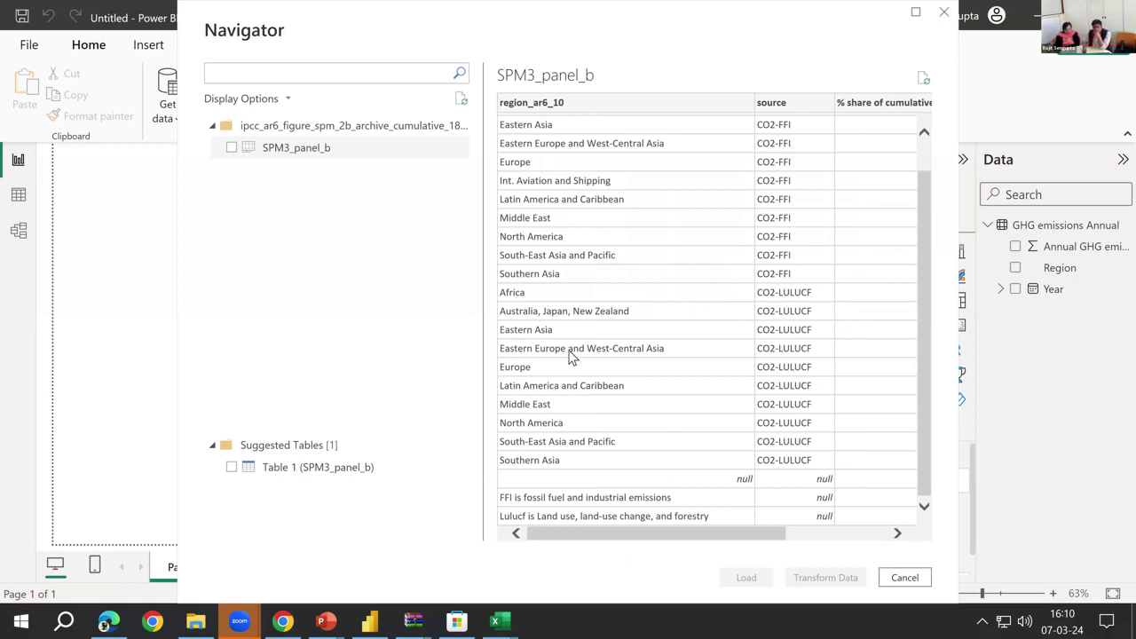
{"action": "left_click", "coordinate": [232, 148]}
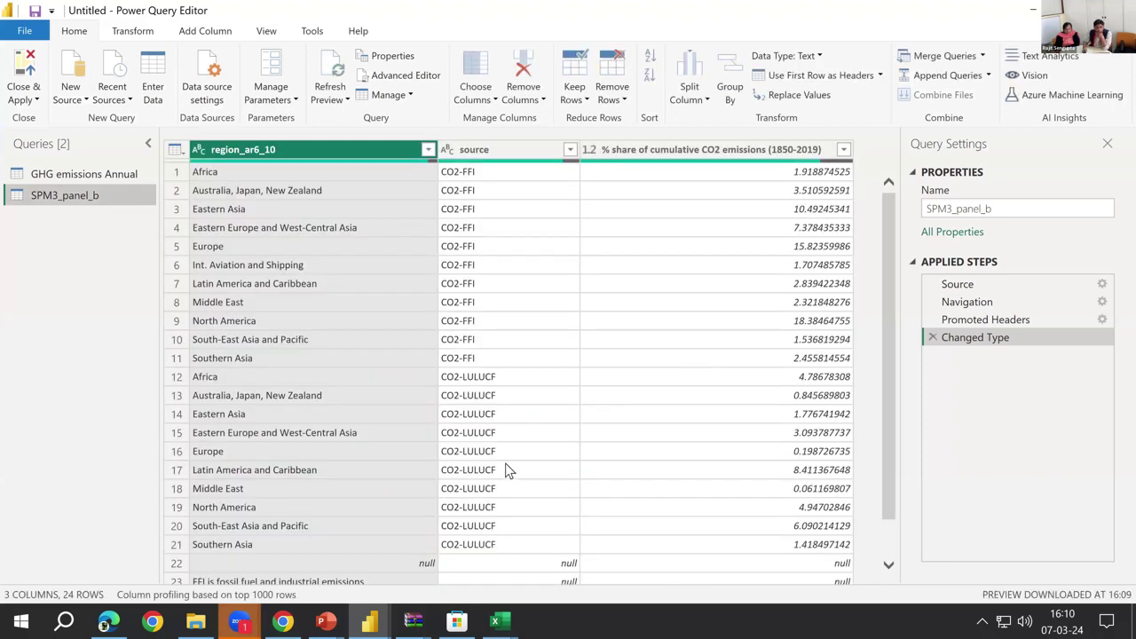
- Remove the bottom 3 rows, holding the blank row and the footnotes, from the SPM3_panel_b query
{"action": "scroll", "coordinate": [508, 470], "scroll_direction": "down", "scroll_amount": 1}
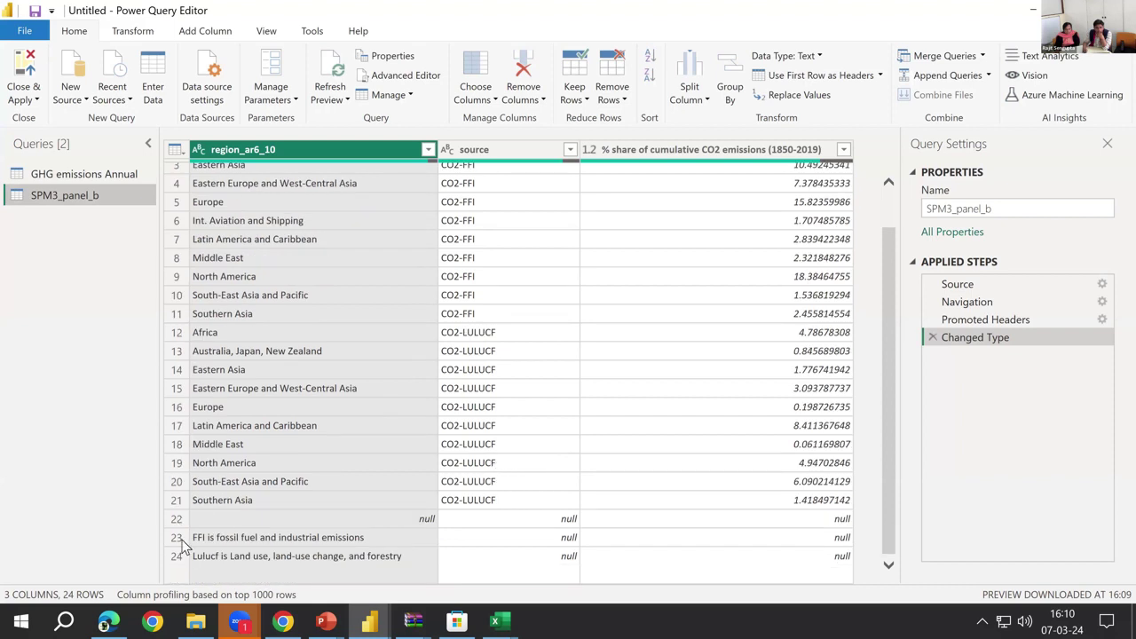
{"action": "left_click", "coordinate": [177, 519]}
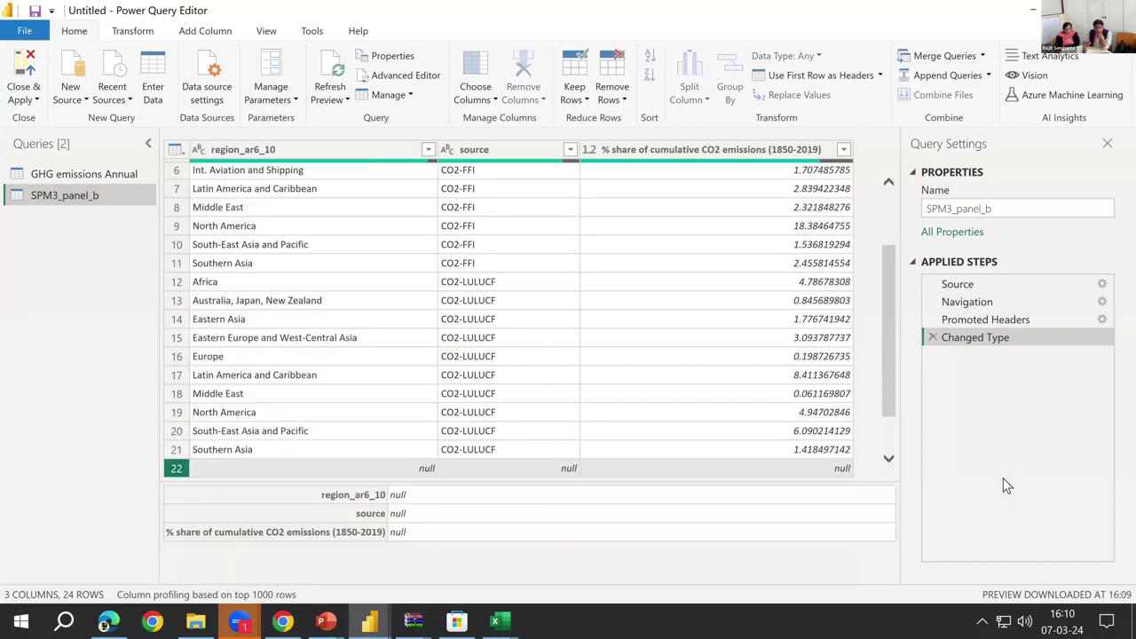
{"action": "scroll", "coordinate": [293, 266], "scroll_direction": "down", "scroll_amount": 1}
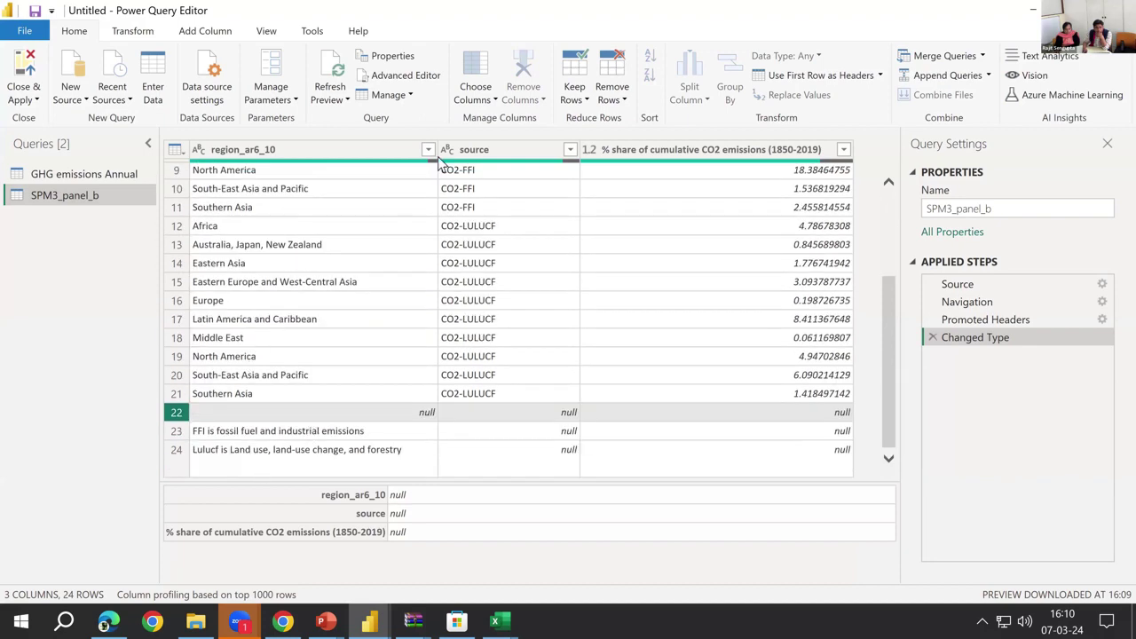
{"action": "scroll", "coordinate": [441, 168], "scroll_direction": "up", "scroll_amount": 1}
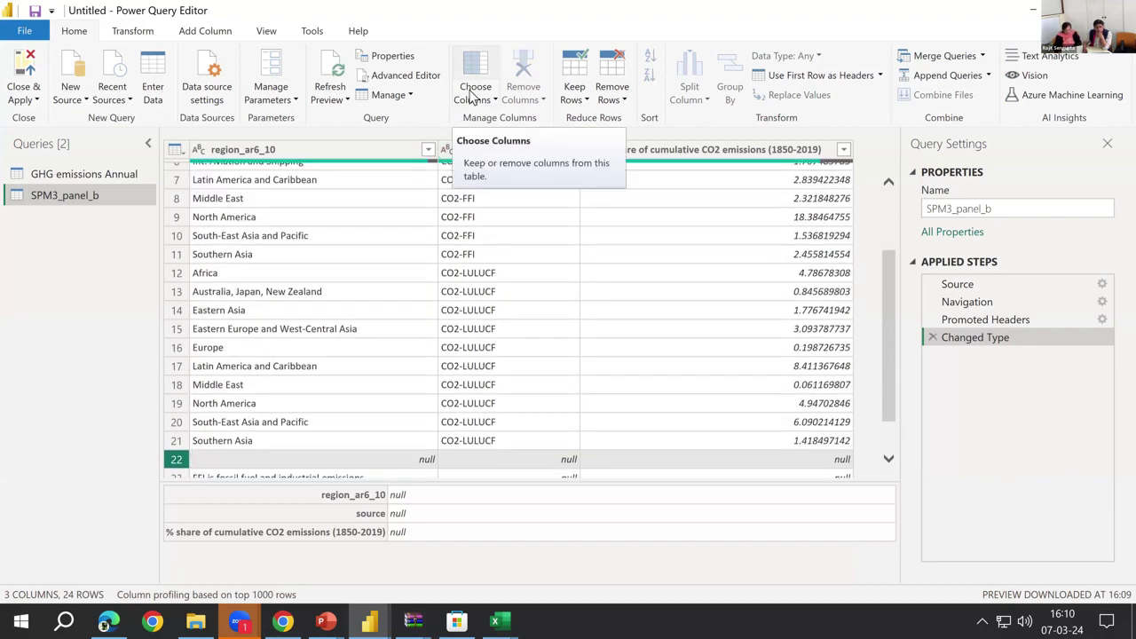
{"action": "left_click", "coordinate": [624, 96]}
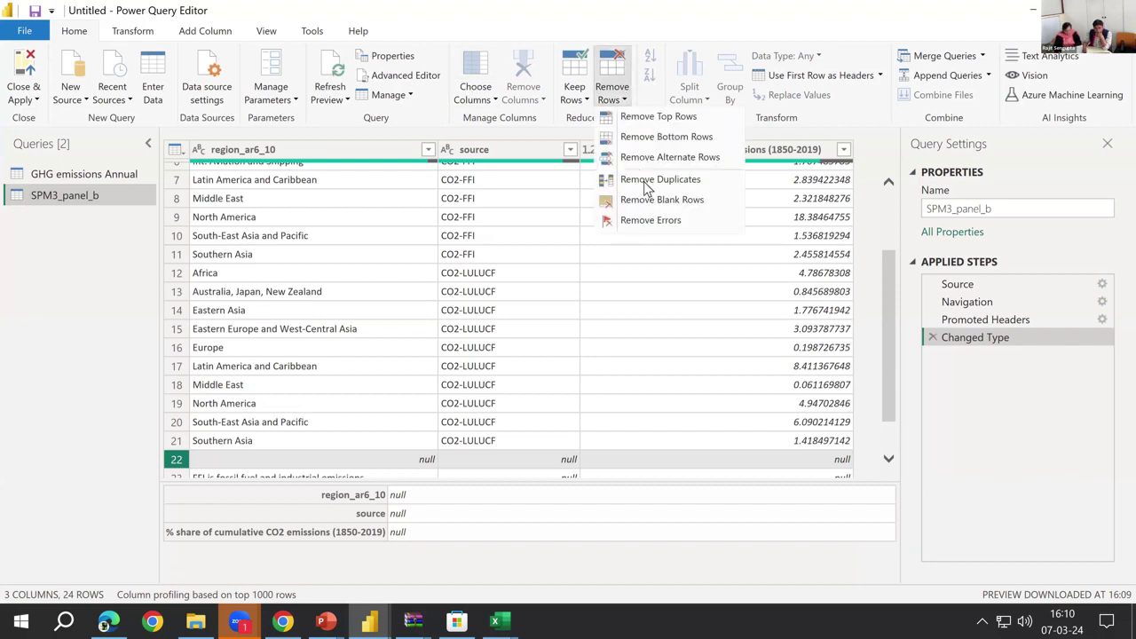
{"action": "key", "text": "Escape"}
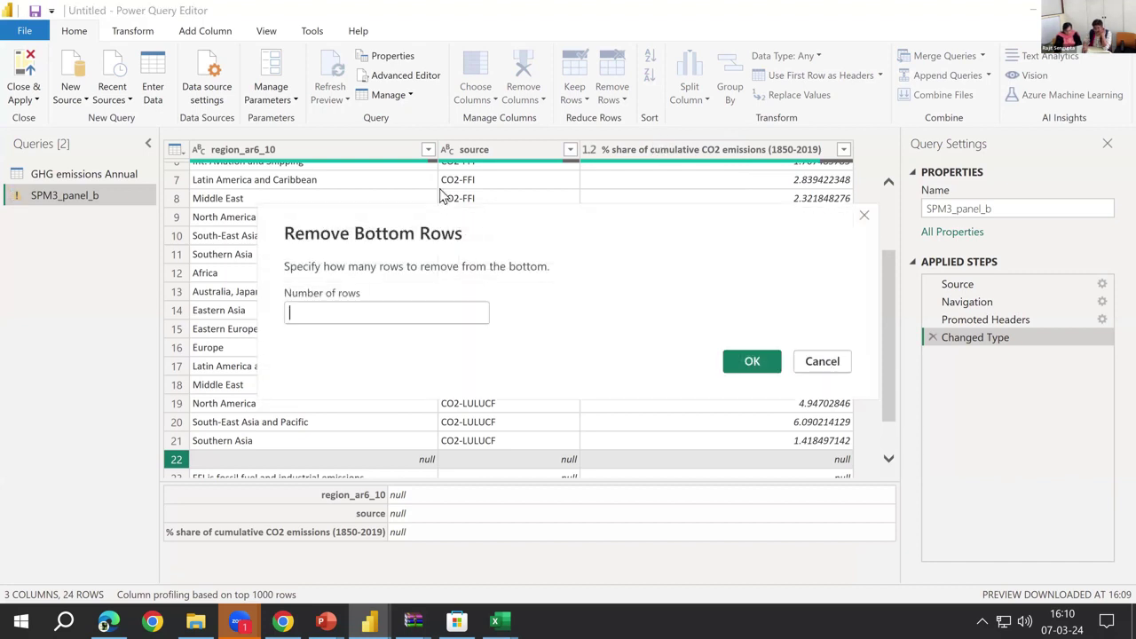
{"action": "type", "text": "4"}
{"action": "key", "text": "Return"}
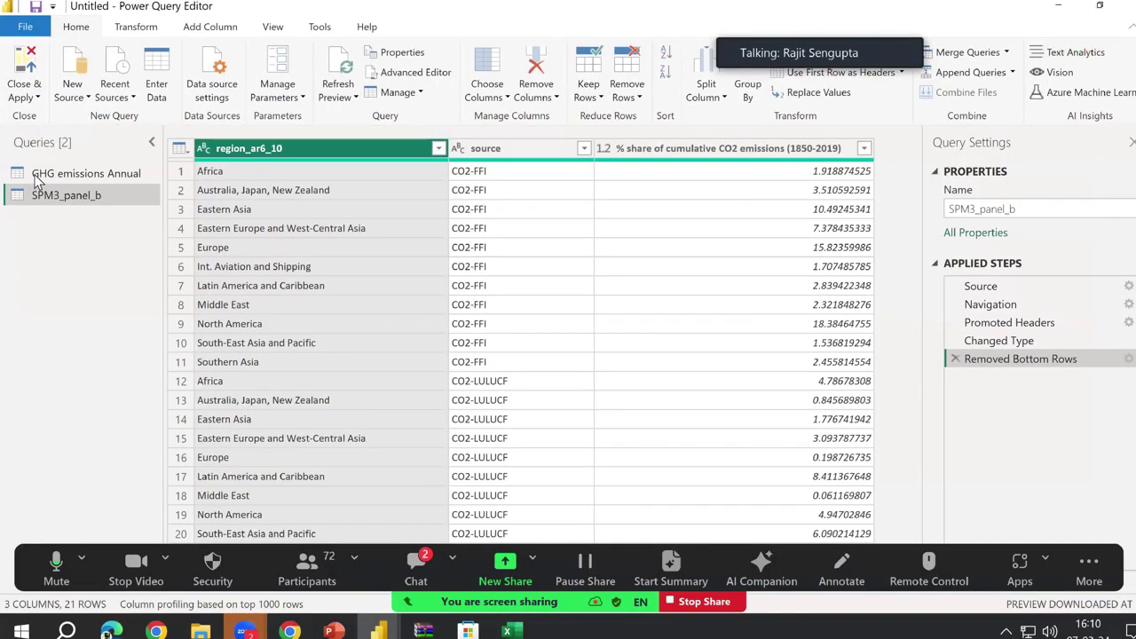
- Compare the GHG emissions Annual and SPM3_panel_b queries and look over the data type options for the Year column
{"action": "left_click", "coordinate": [44, 175]}
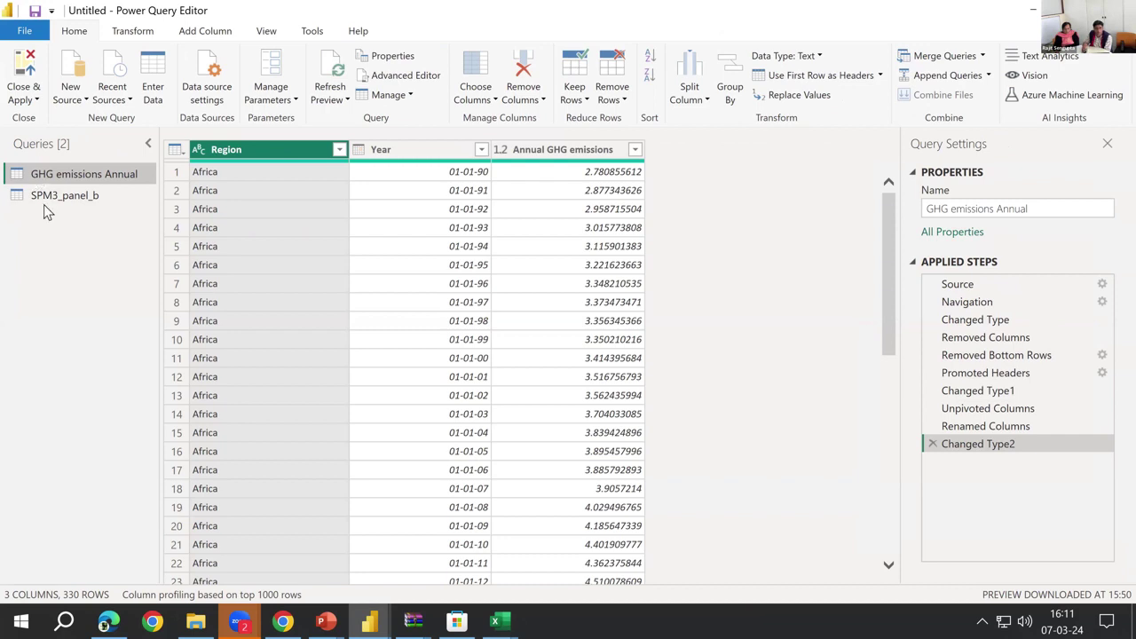
{"action": "left_click", "coordinate": [44, 202]}
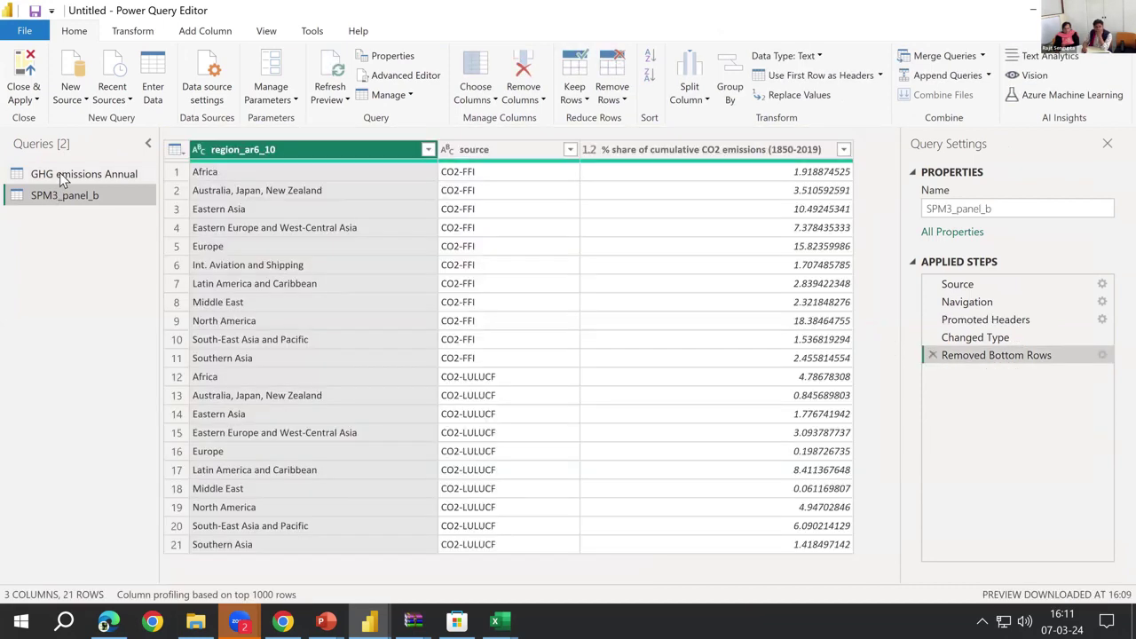
{"action": "left_click", "coordinate": [62, 177]}
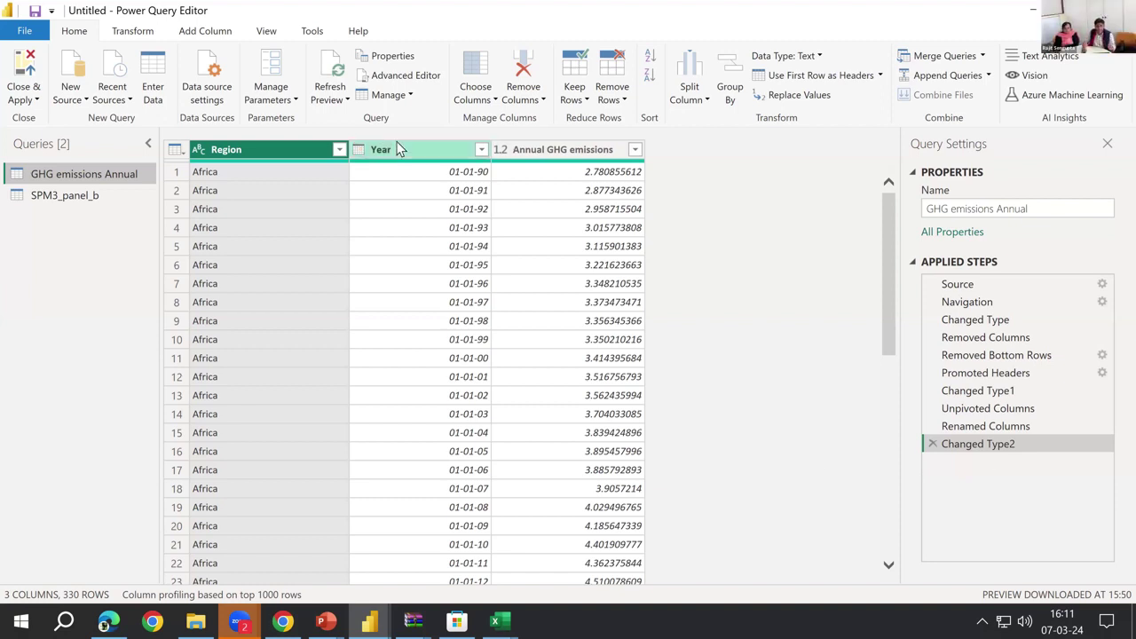
{"action": "left_click", "coordinate": [359, 153]}
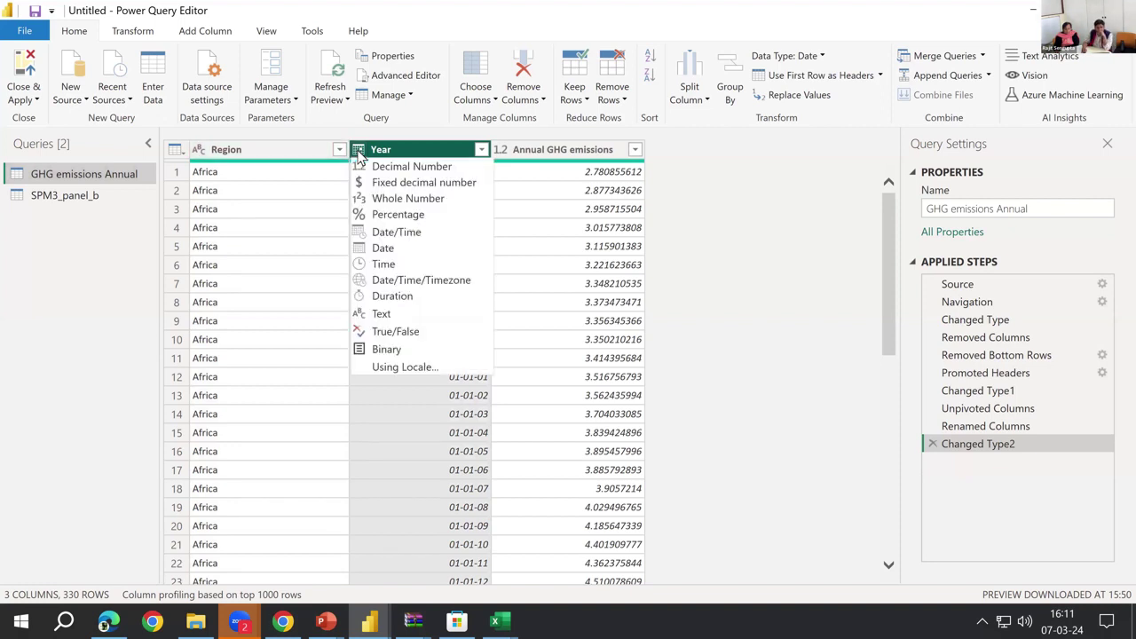
{"action": "left_click", "coordinate": [359, 153]}
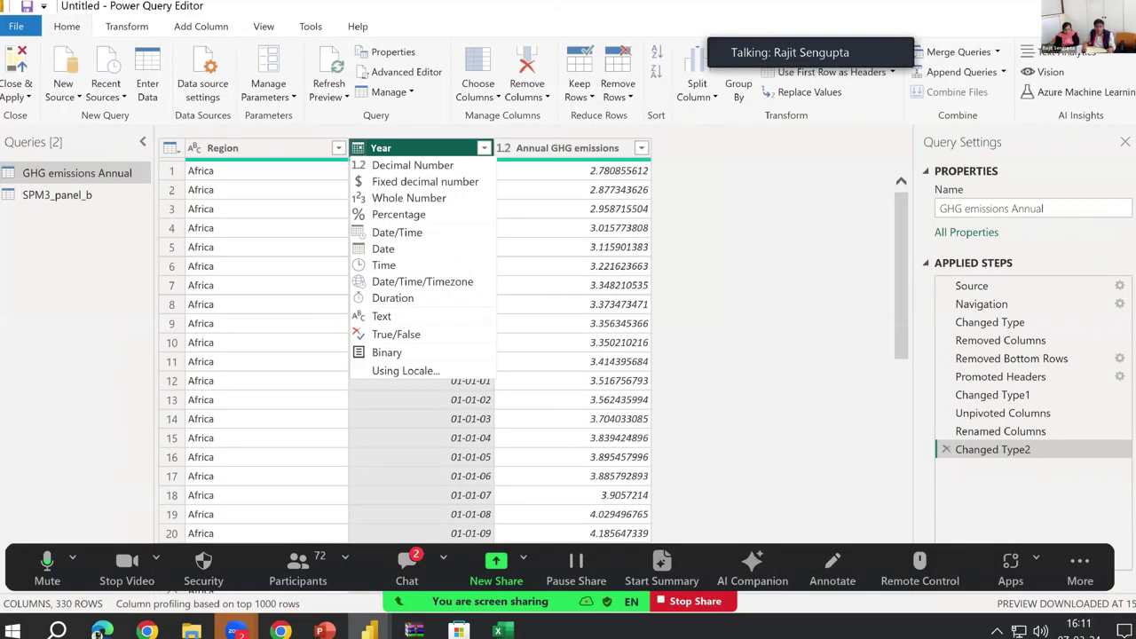
{"action": "key", "text": "Escape"}
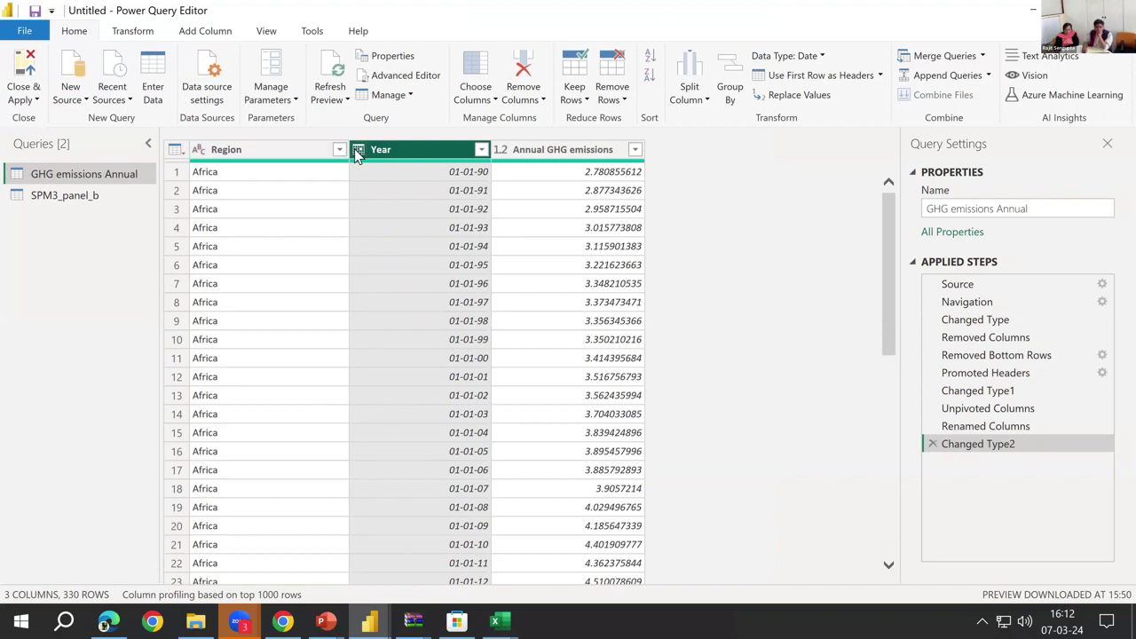
{"action": "left_click", "coordinate": [358, 150]}
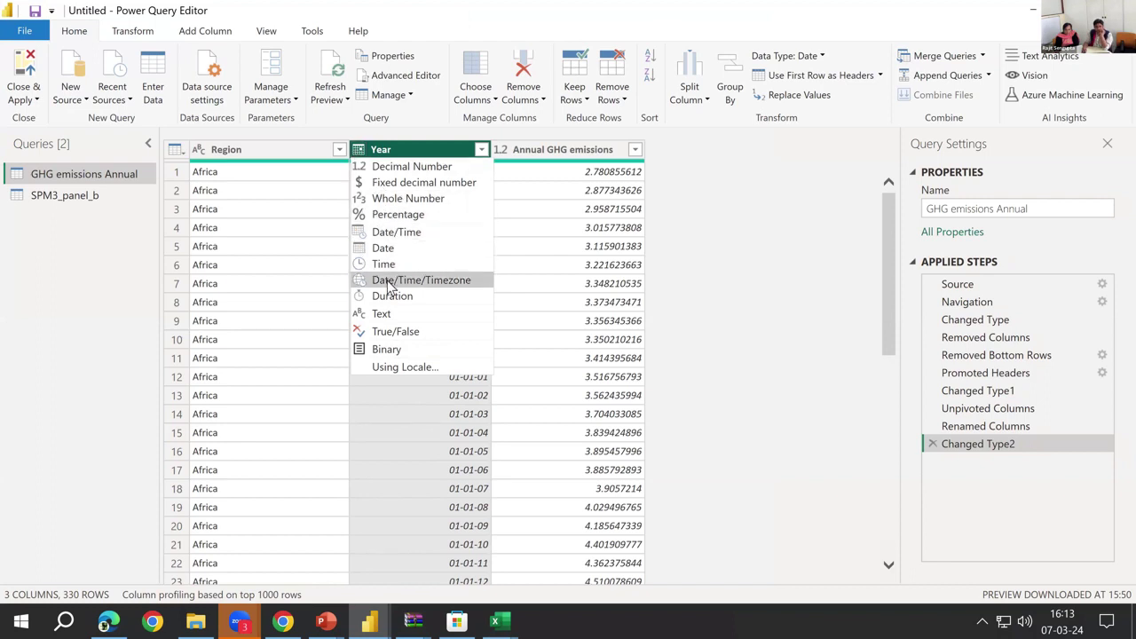
{"action": "left_click", "coordinate": [833, 321]}
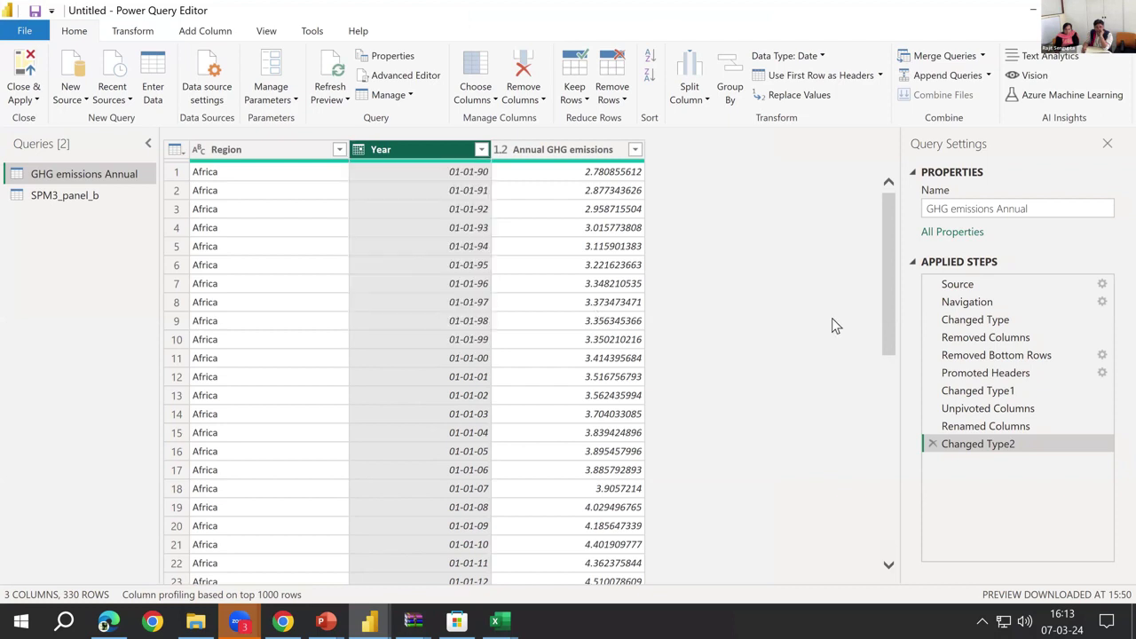
- Apply the query changes and import the Raw data sheet of ipcc_ar6_figure_spm_2c_archive_per_capita_2019 into Power Query Editor for transformation
{"action": "left_click", "coordinate": [22, 71]}
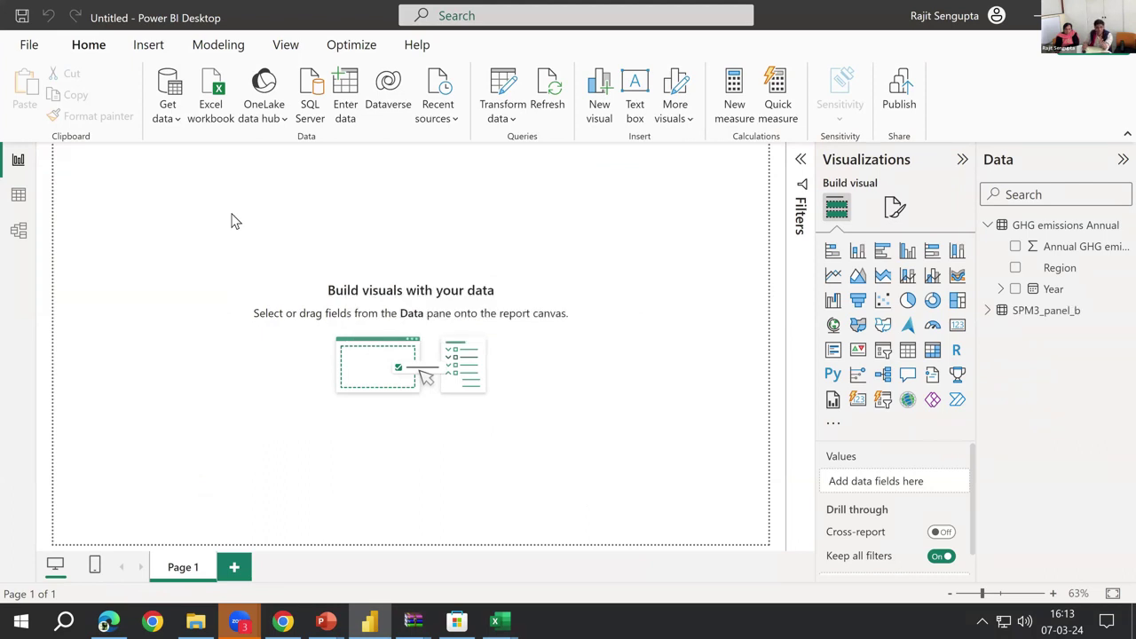
{"action": "left_click", "coordinate": [210, 89]}
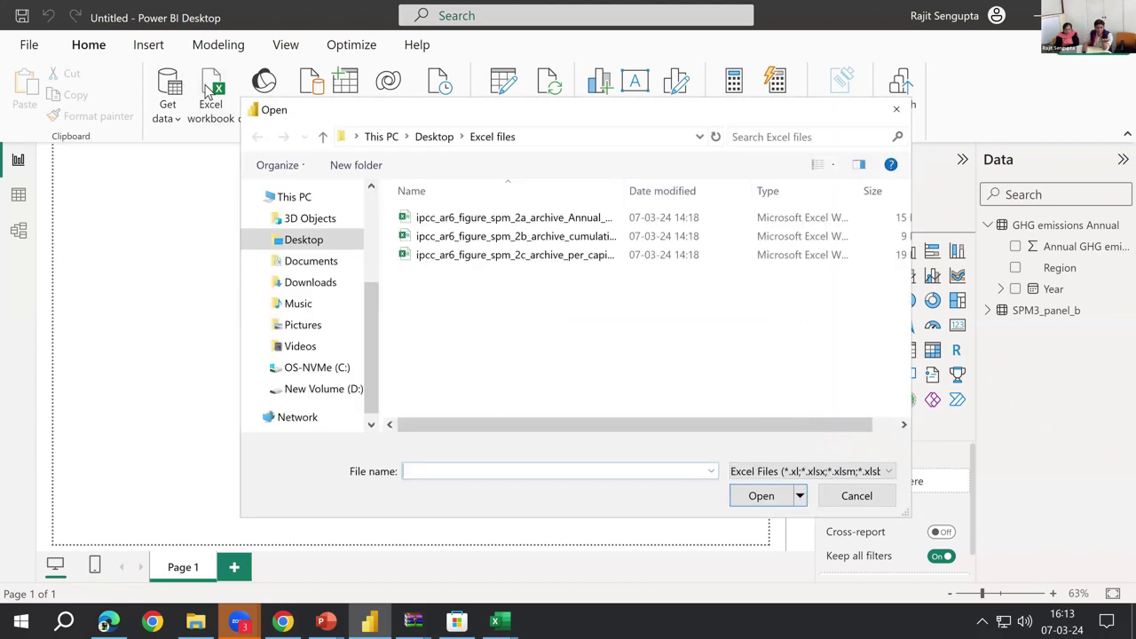
{"action": "left_click", "coordinate": [602, 263]}
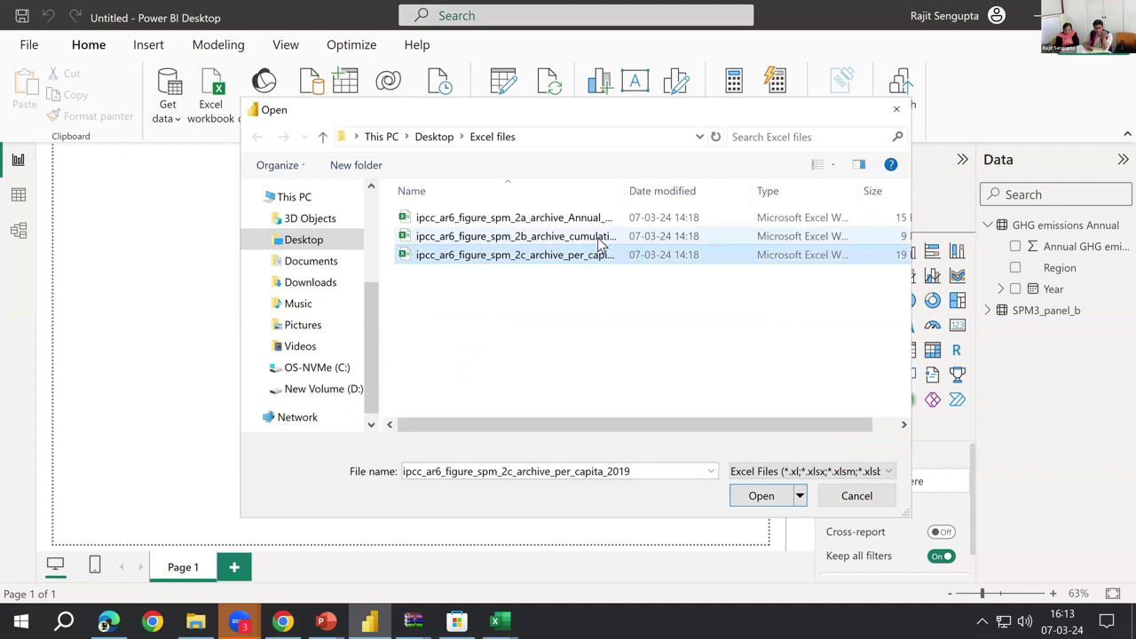
{"action": "left_click", "coordinate": [763, 496]}
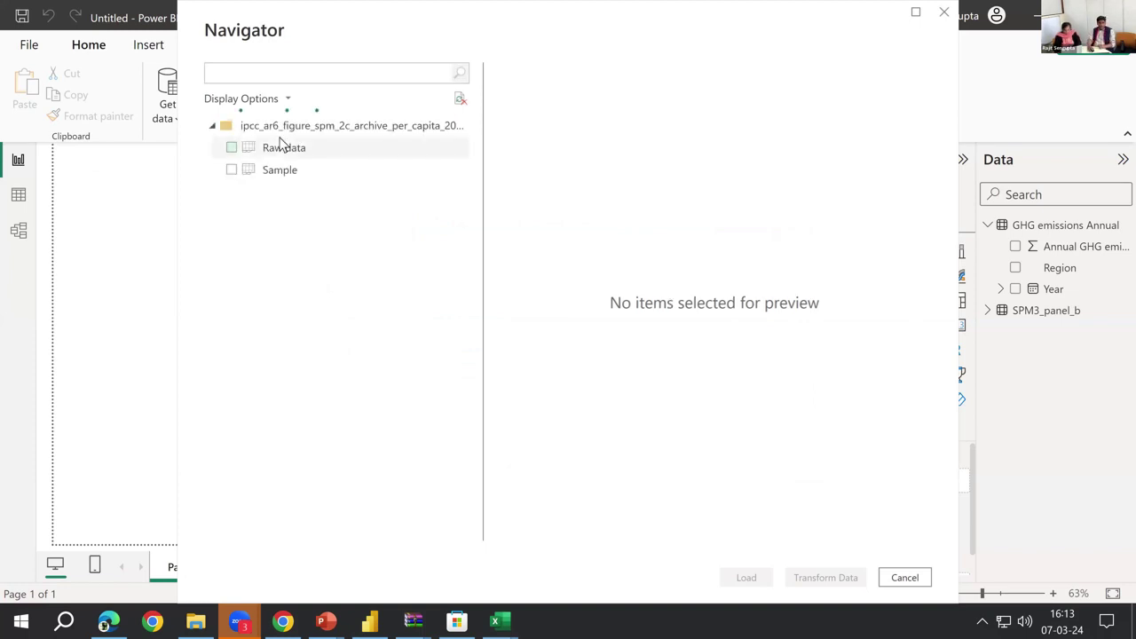
{"action": "left_click", "coordinate": [231, 147]}
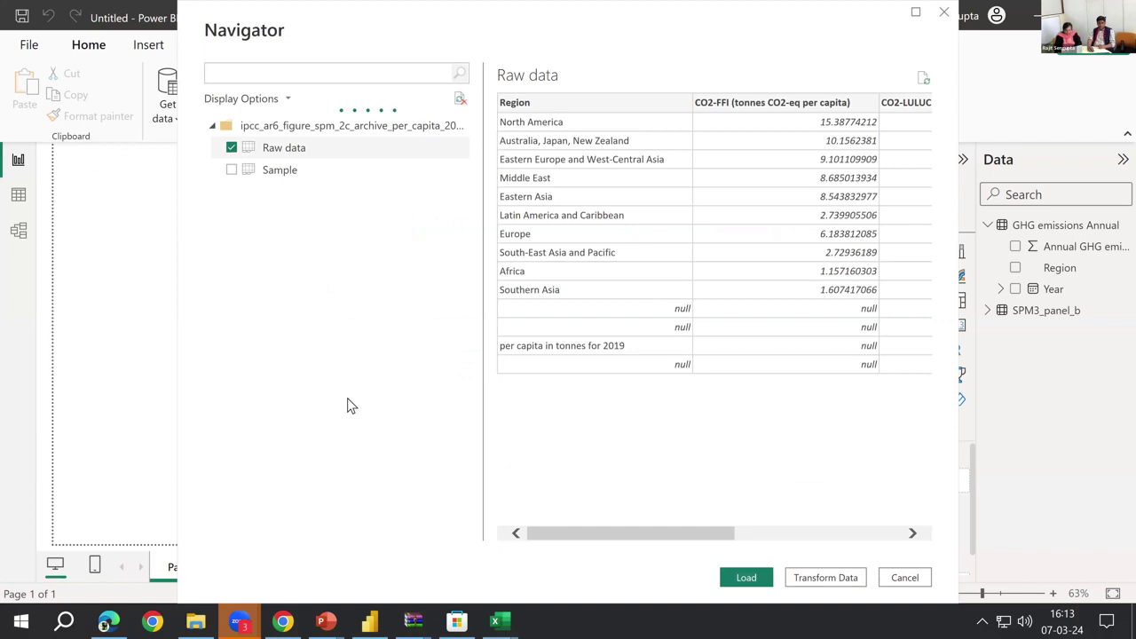
{"action": "left_click", "coordinate": [805, 577]}
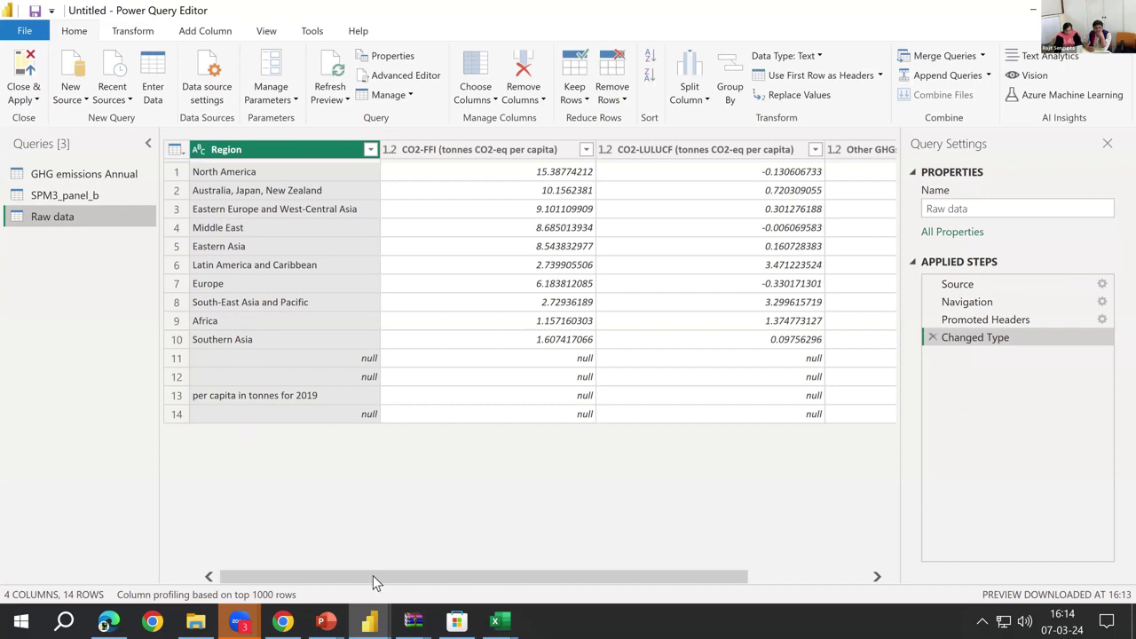
{"action": "left_click", "coordinate": [791, 573]}
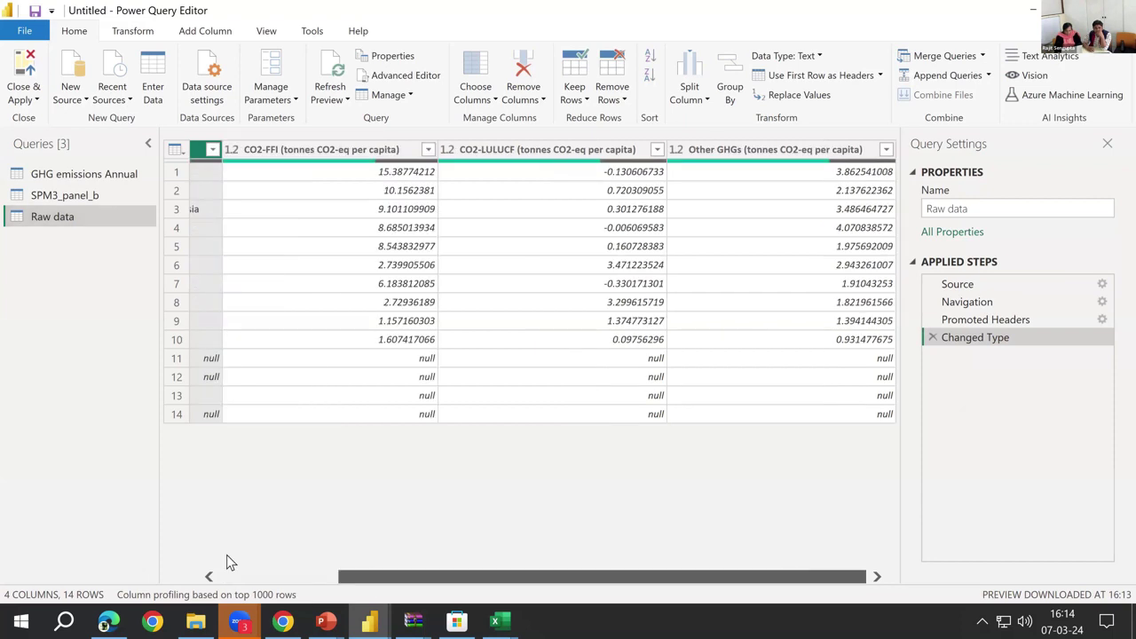
{"action": "left_click", "coordinate": [228, 575]}
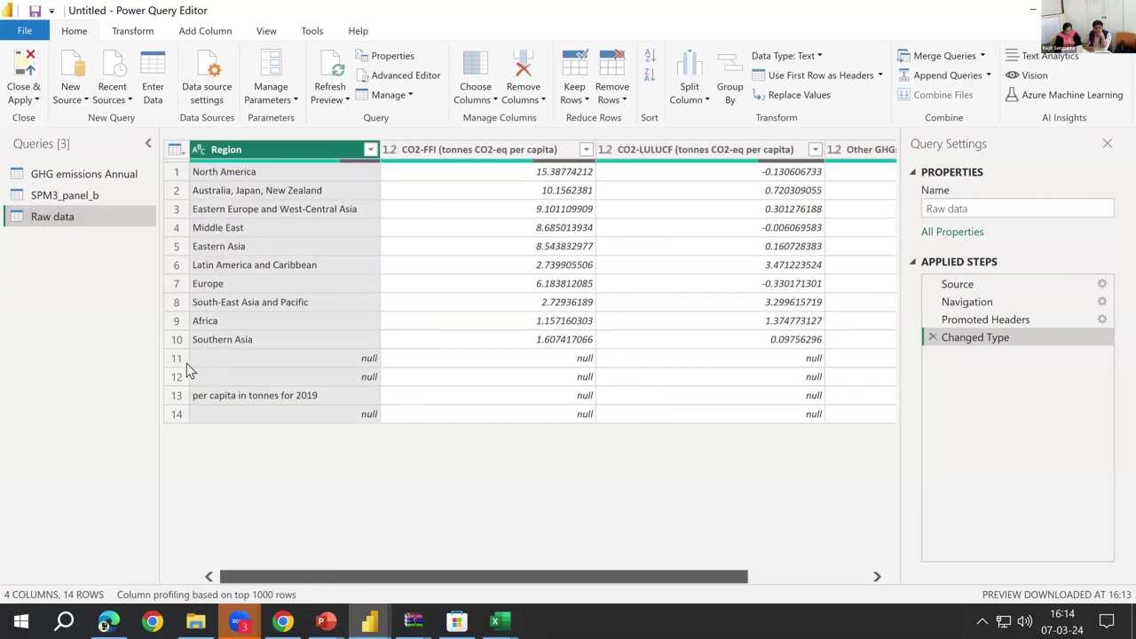
- Remove the bottom 4 rows, holding the blank rows and the per capita note, from the Raw data query
{"action": "left_click", "coordinate": [177, 413]}
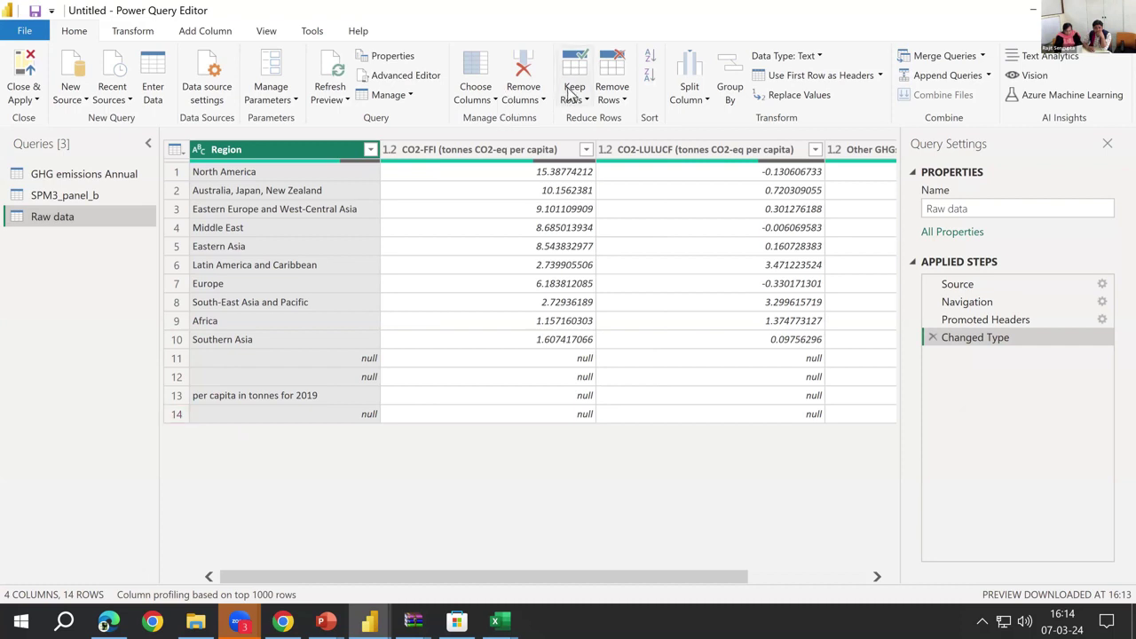
{"action": "left_click", "coordinate": [572, 93]}
{"action": "left_click", "coordinate": [616, 100]}
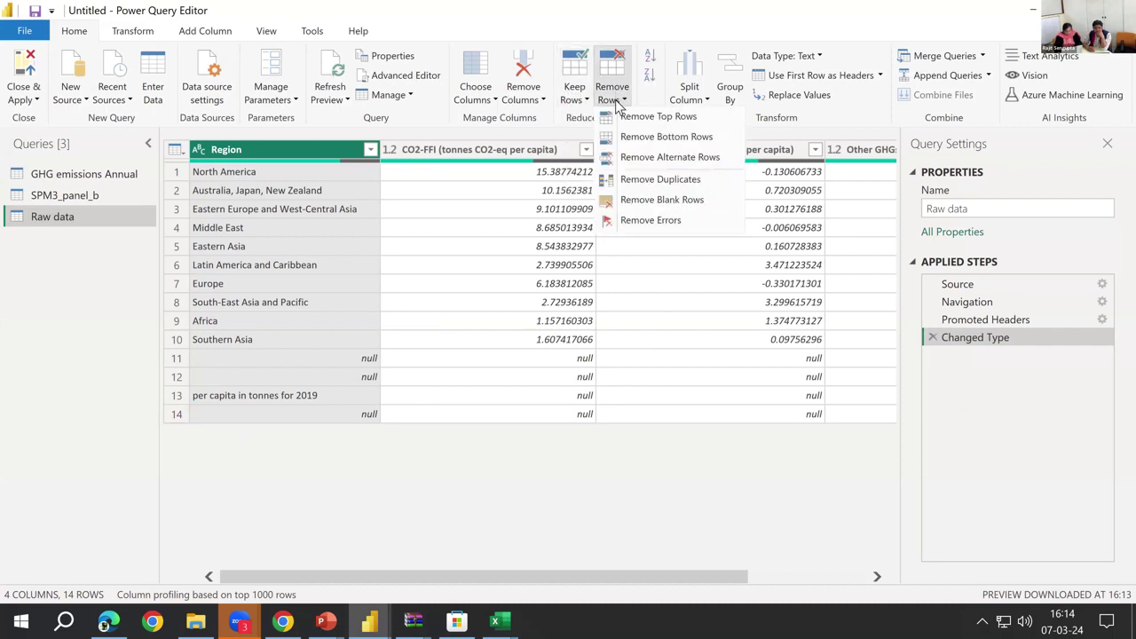
{"action": "left_click", "coordinate": [626, 145]}
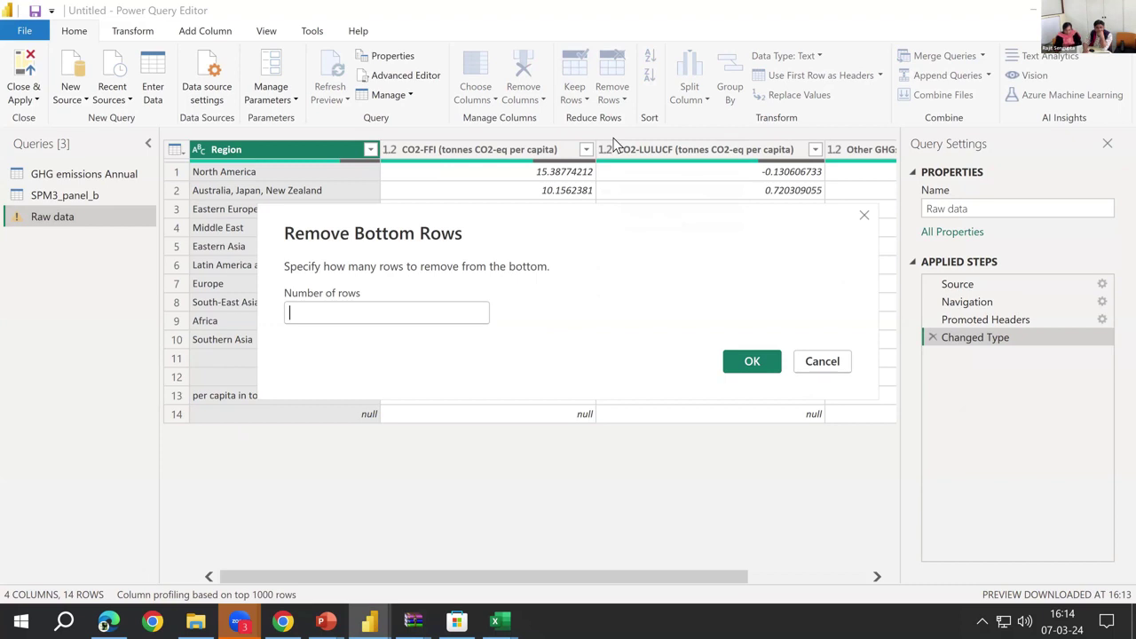
{"action": "type", "text": "4"}
{"action": "key", "text": "Return"}
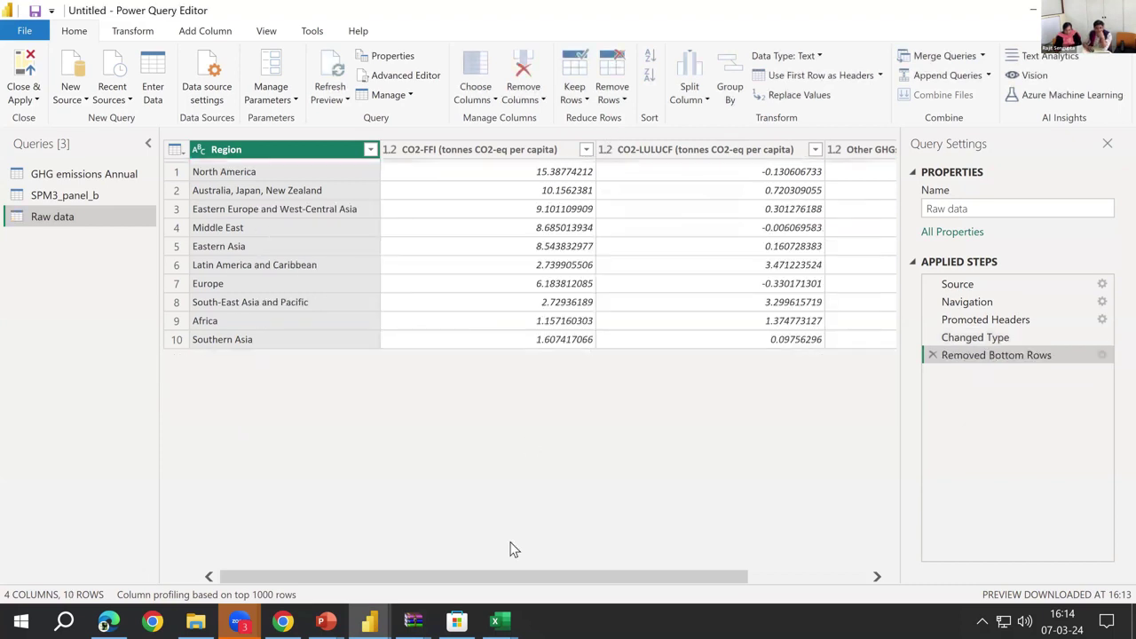
- Try unpivoting the CO2-FFI, CO2-LULUCF and Other GHGs columns of the Raw data query, and delete that applied step
{"action": "left_click", "coordinate": [852, 579]}
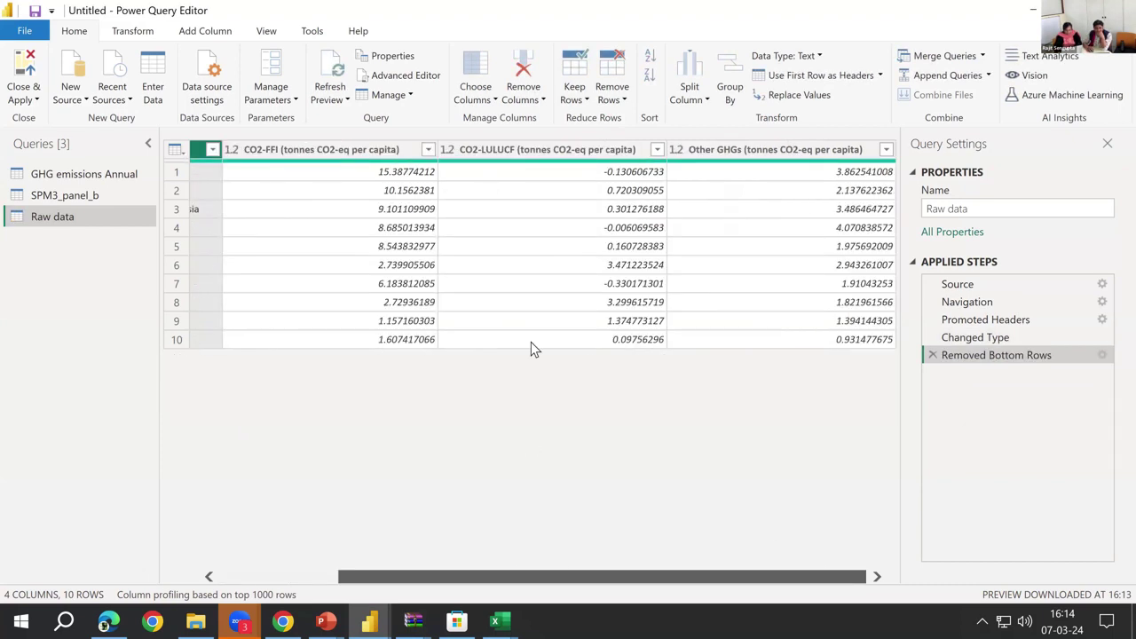
{"action": "left_click", "coordinate": [388, 152]}
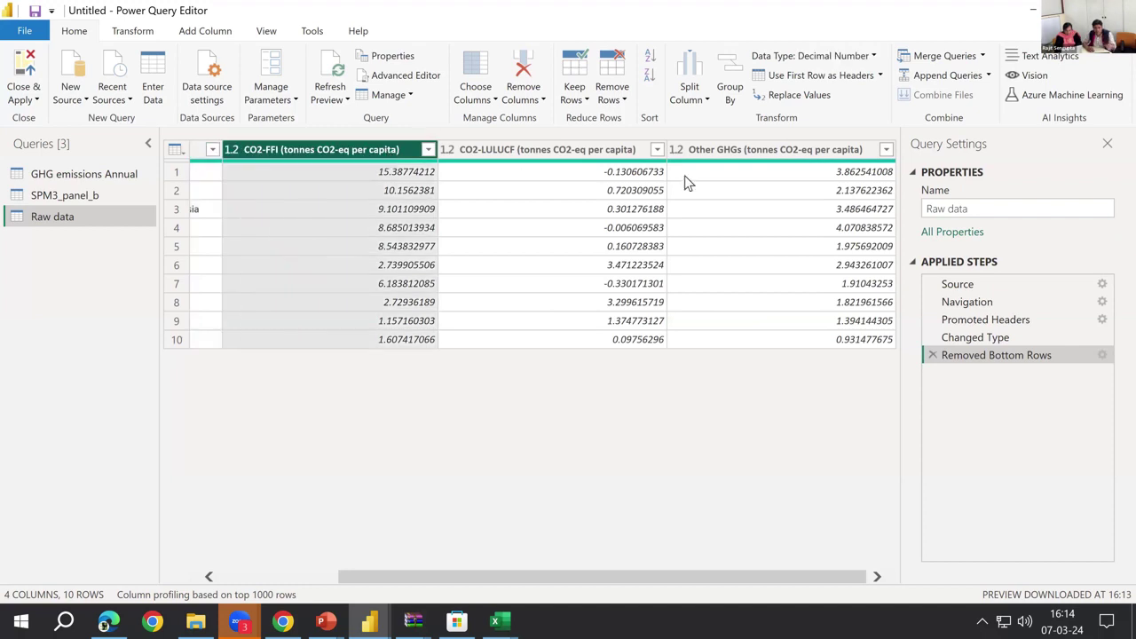
{"action": "left_click", "coordinate": [744, 153], "text": "shift"}
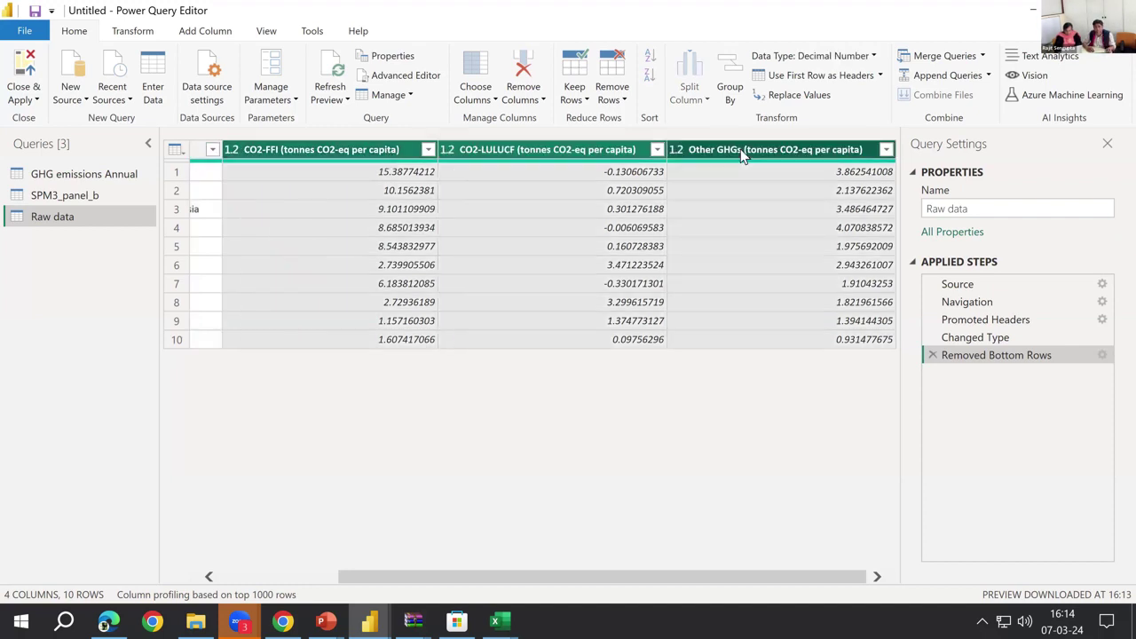
{"action": "right_click", "coordinate": [743, 156]}
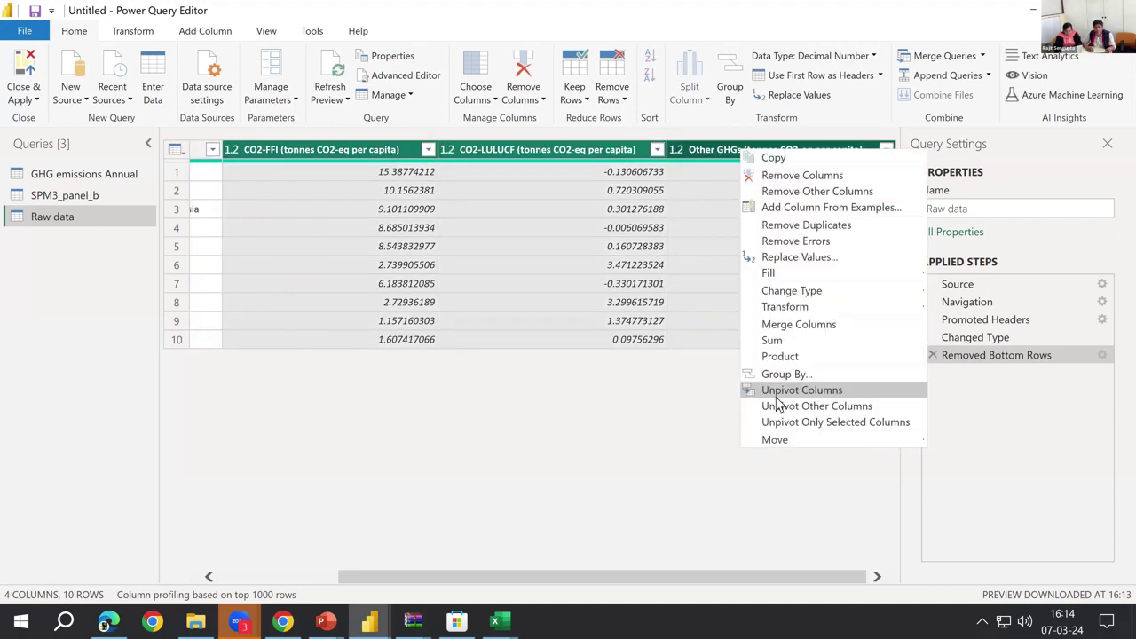
{"action": "left_click", "coordinate": [773, 392]}
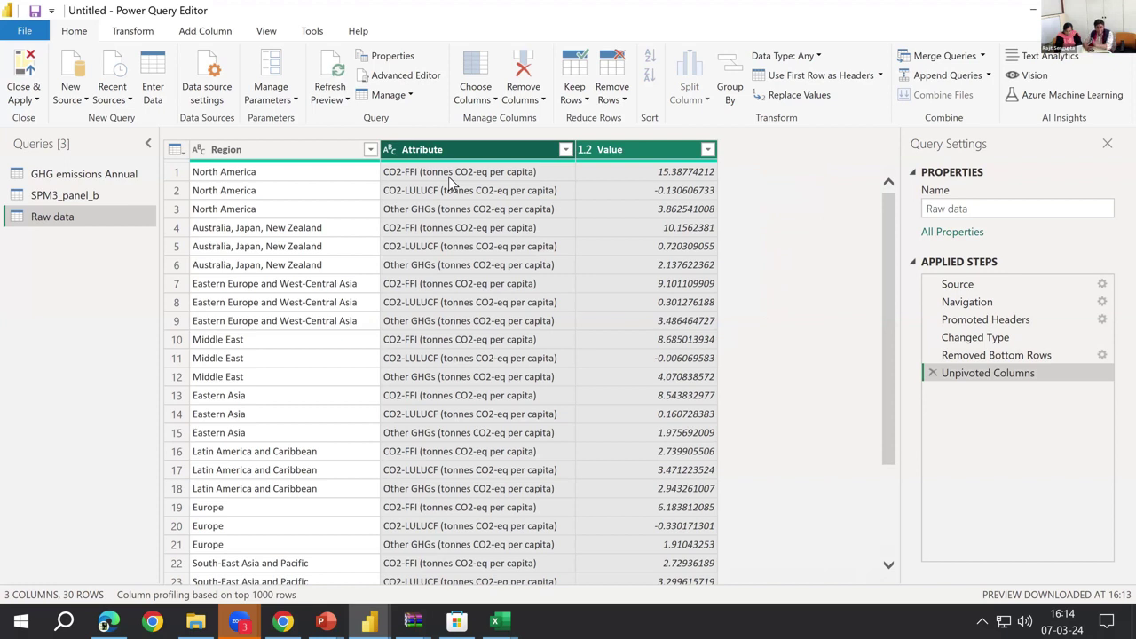
{"action": "left_click", "coordinate": [932, 372]}
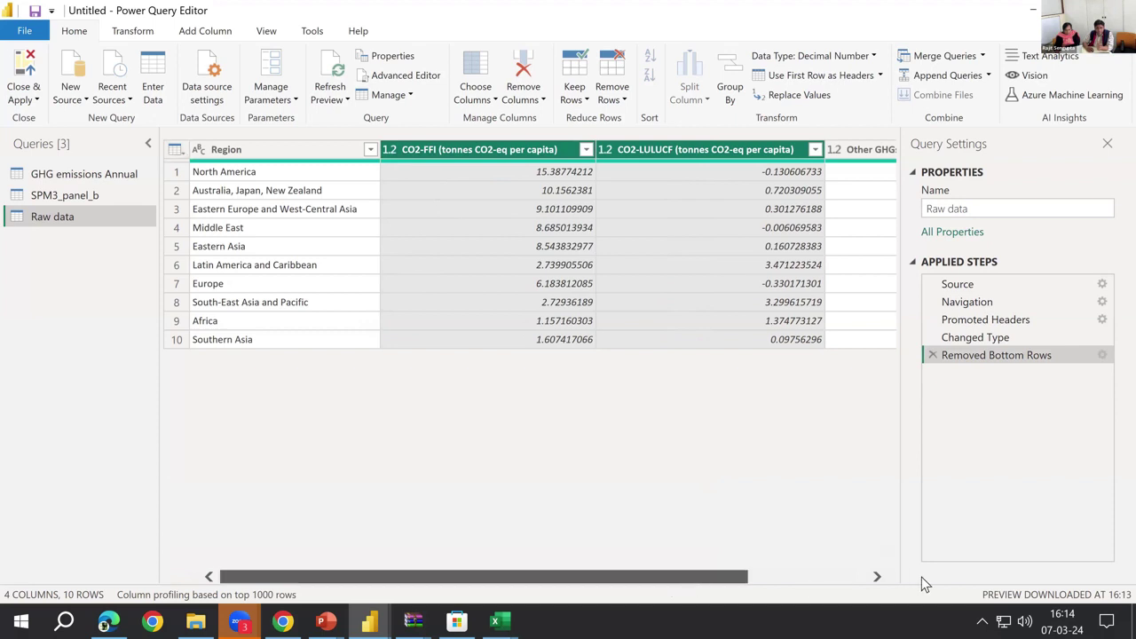
{"action": "left_click", "coordinate": [876, 576]}
{"action": "scroll", "coordinate": [506, 265], "scroll_direction": "right", "scroll_amount": 2}
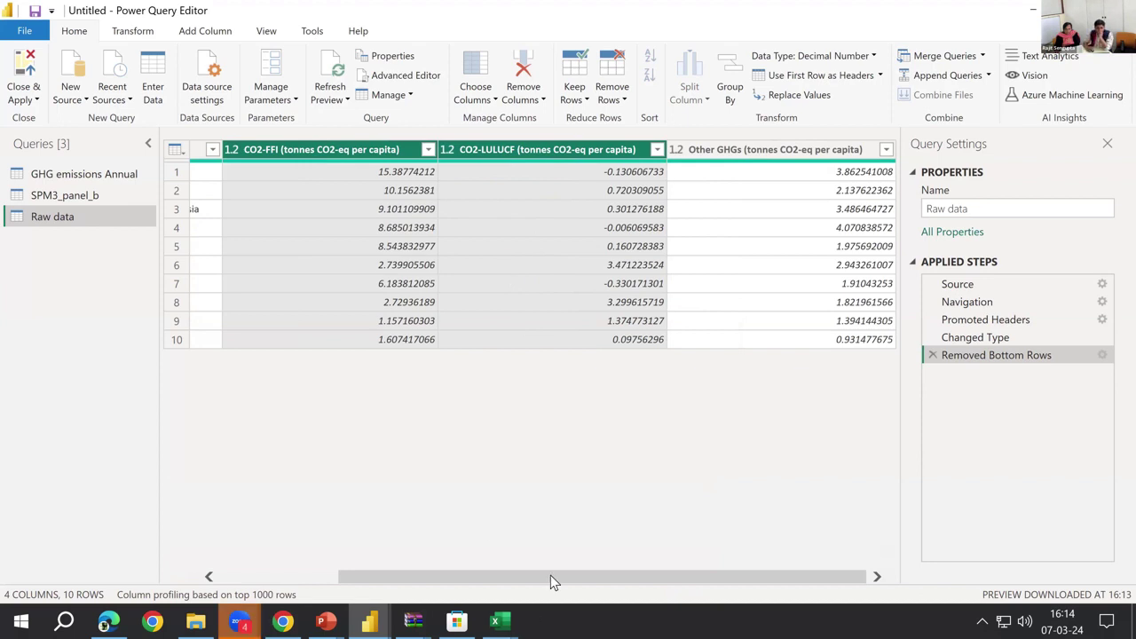
- Switch to the ipcc_ar6_figure_spm_2c_archive_per_capita workbook in Excel and add the heading Total in cell E1 of the Raw data sheet
{"action": "left_click", "coordinate": [515, 619]}
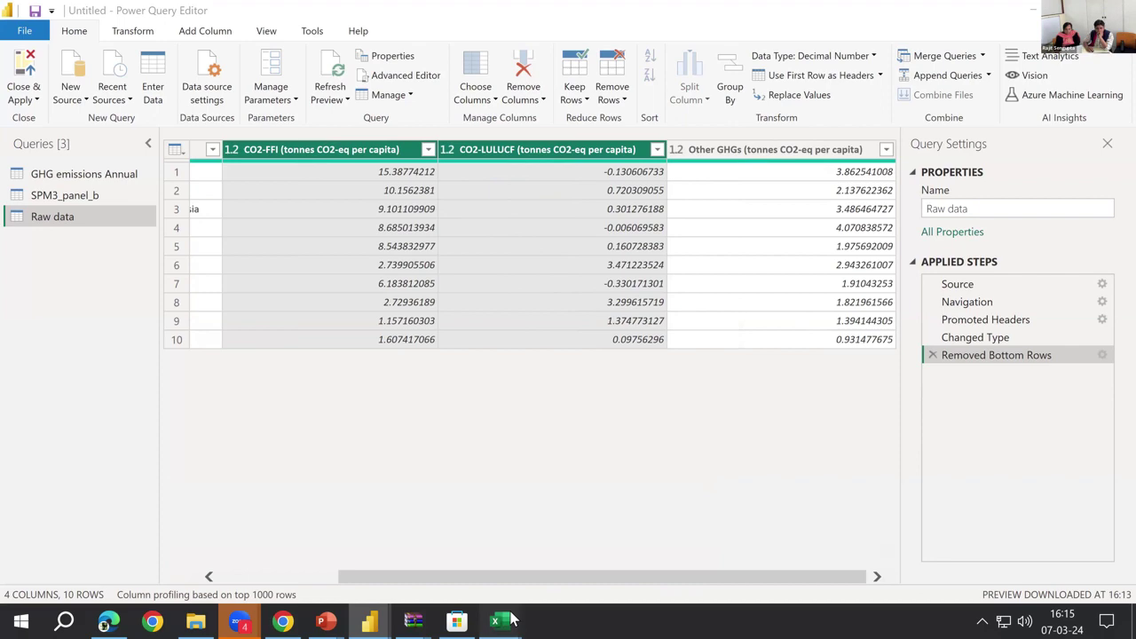
{"action": "left_click", "coordinate": [513, 619]}
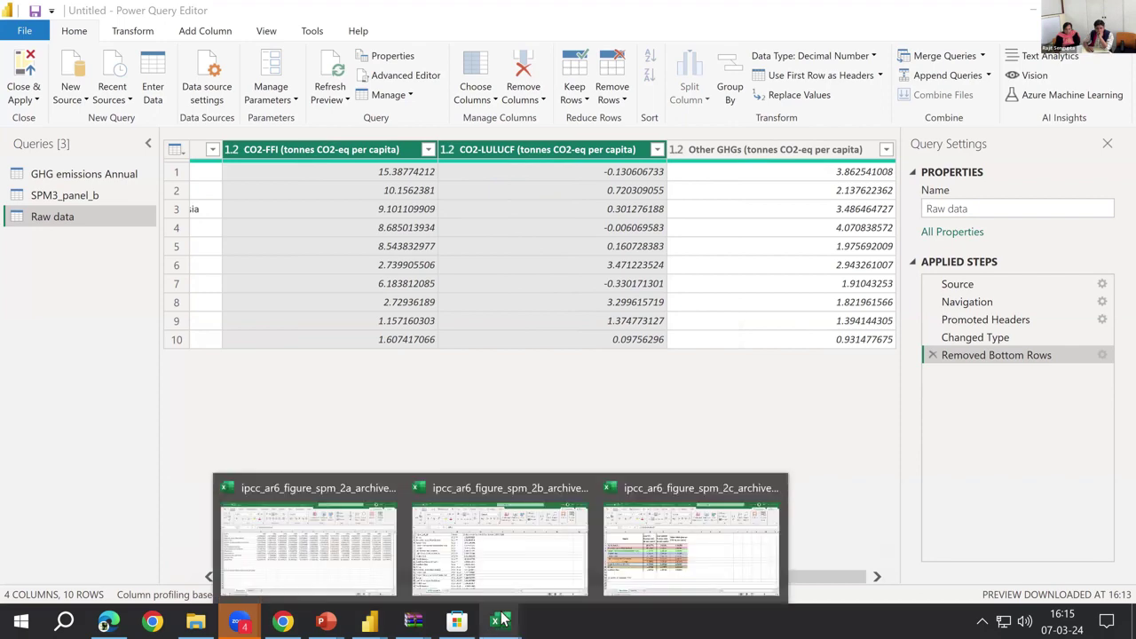
{"action": "left_click", "coordinate": [619, 566]}
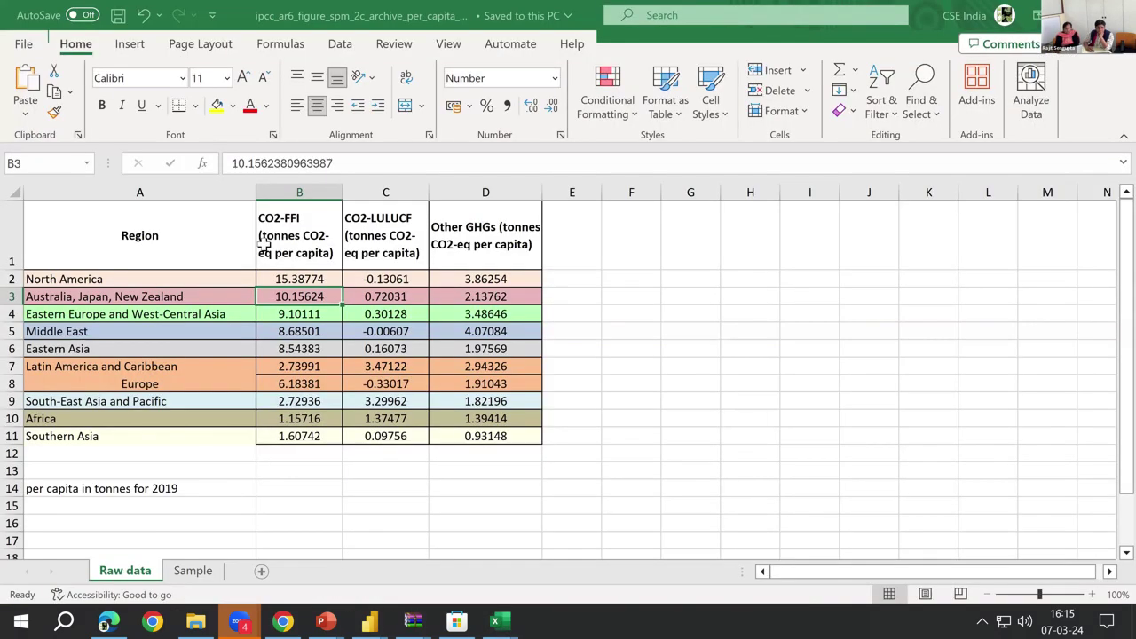
{"action": "left_click", "coordinate": [563, 236]}
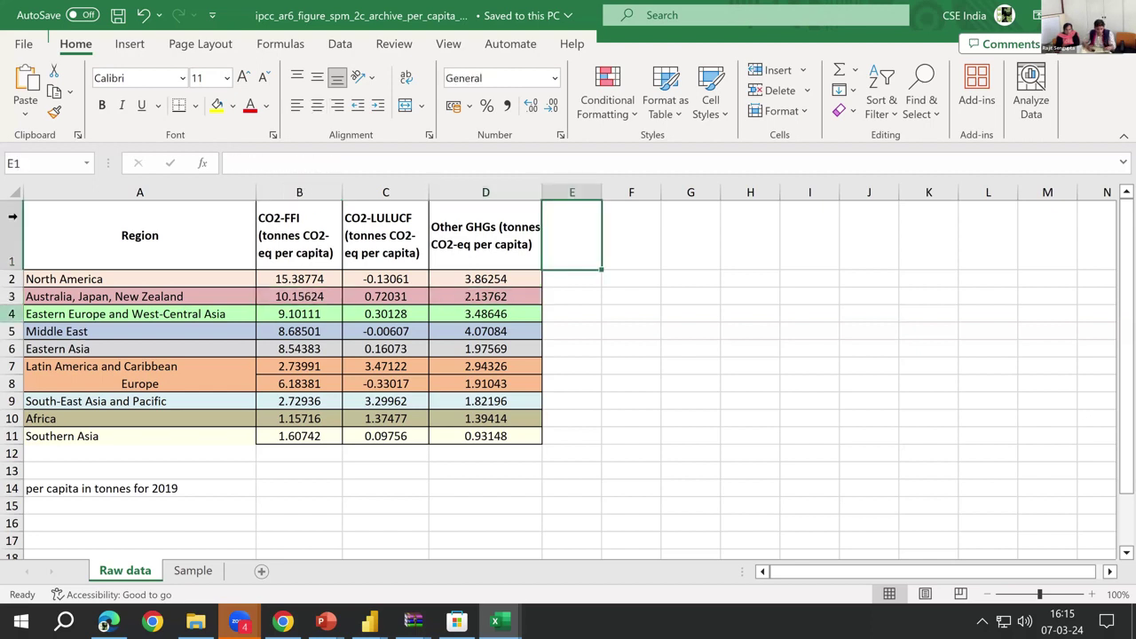
{"action": "type", "text": "Total"}
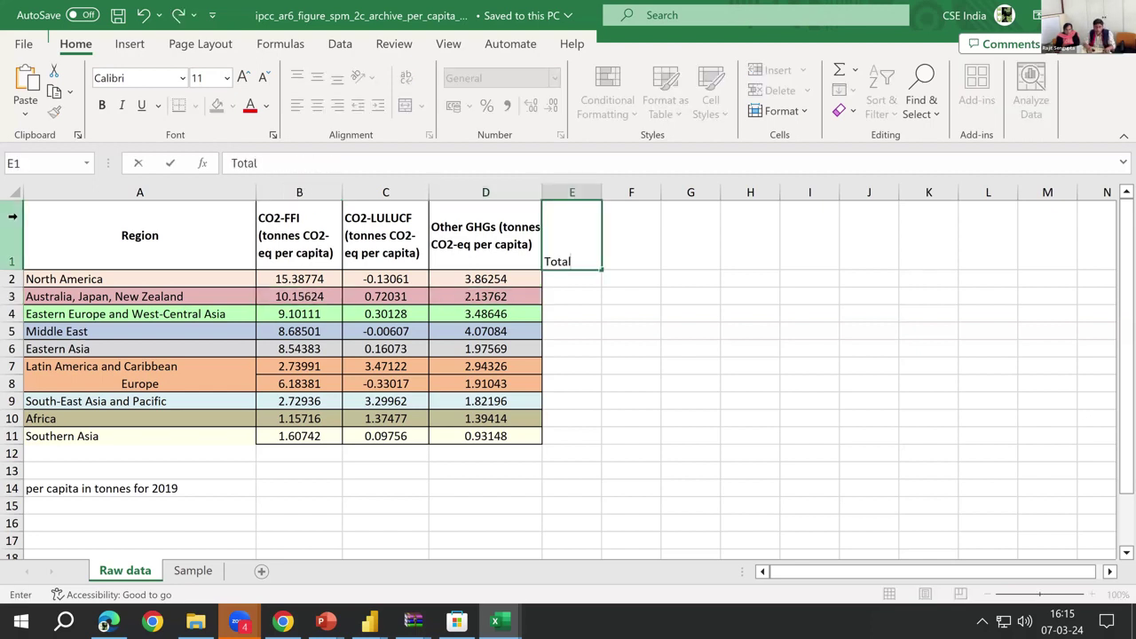
{"action": "key", "text": "Return"}
- Enter sample totals of 18 for North America and 13 for Australia, Japan, New Zealand, and select the three emissions columns
{"action": "key", "text": "Left"}
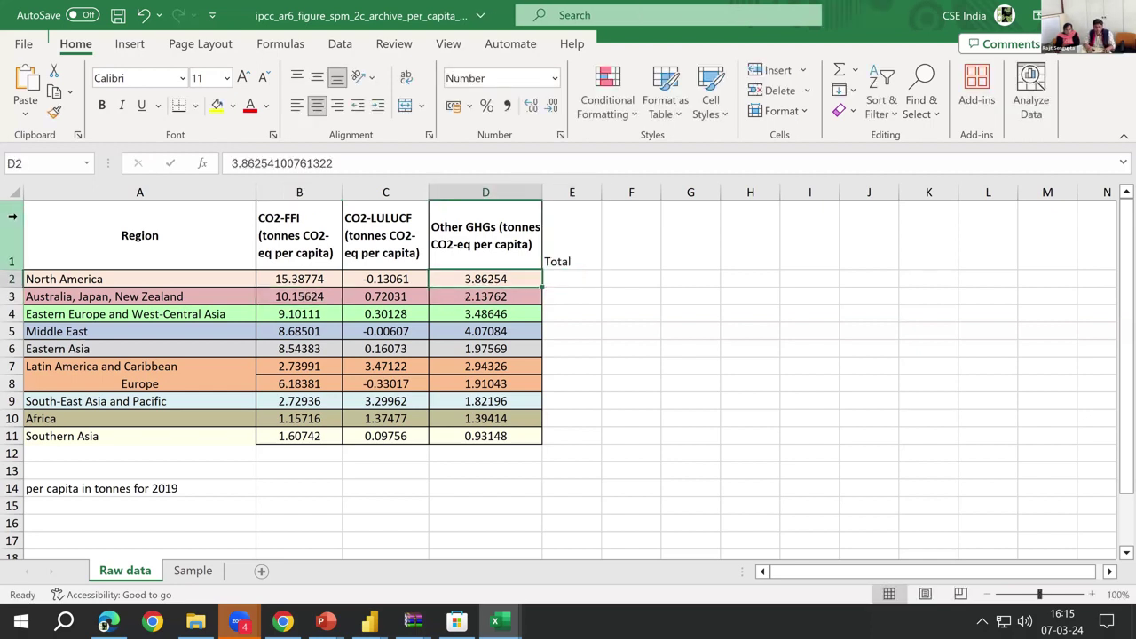
{"action": "key", "text": "shift+Left"}
{"action": "key", "text": "shift+Left"}
{"action": "key", "text": "Right"}
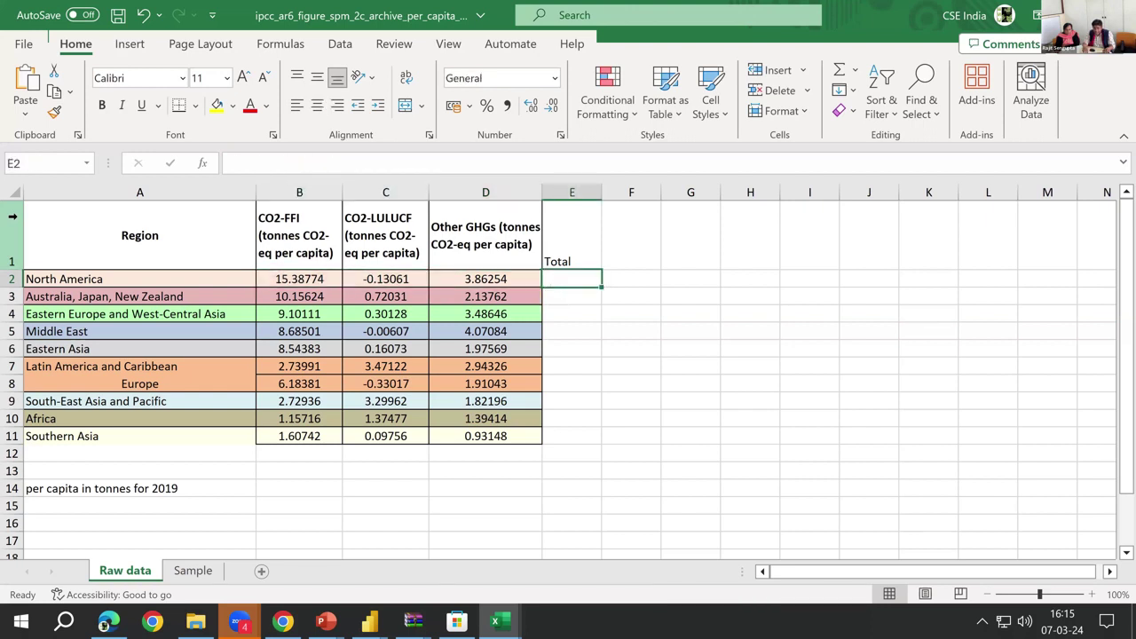
{"action": "type", "text": "18"}
{"action": "key", "text": "Return"}
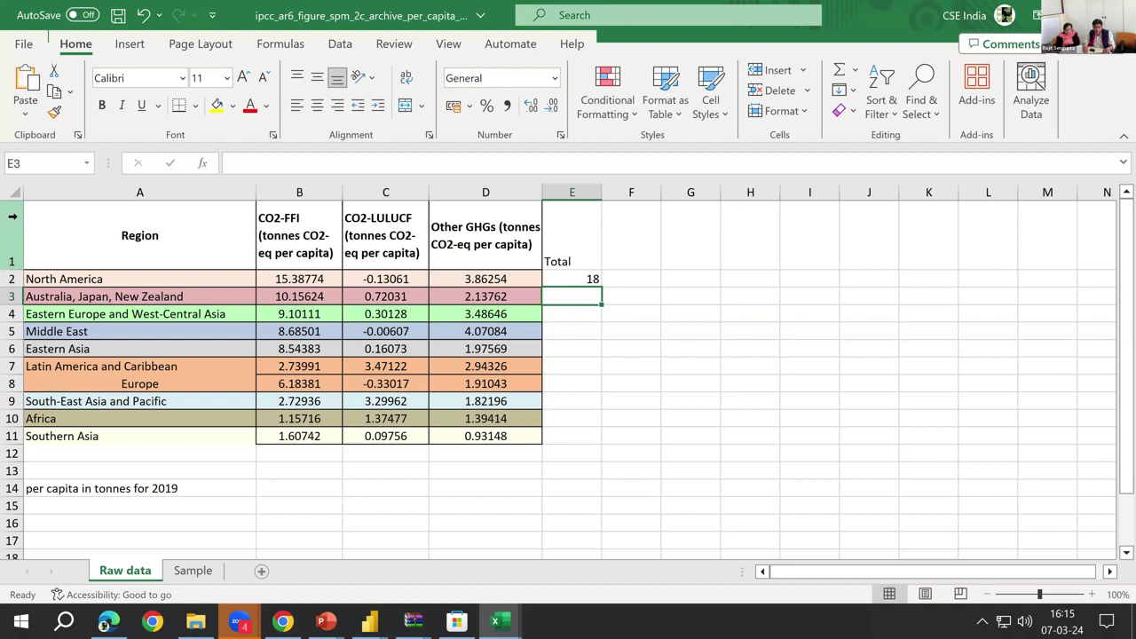
{"action": "type", "text": "13"}
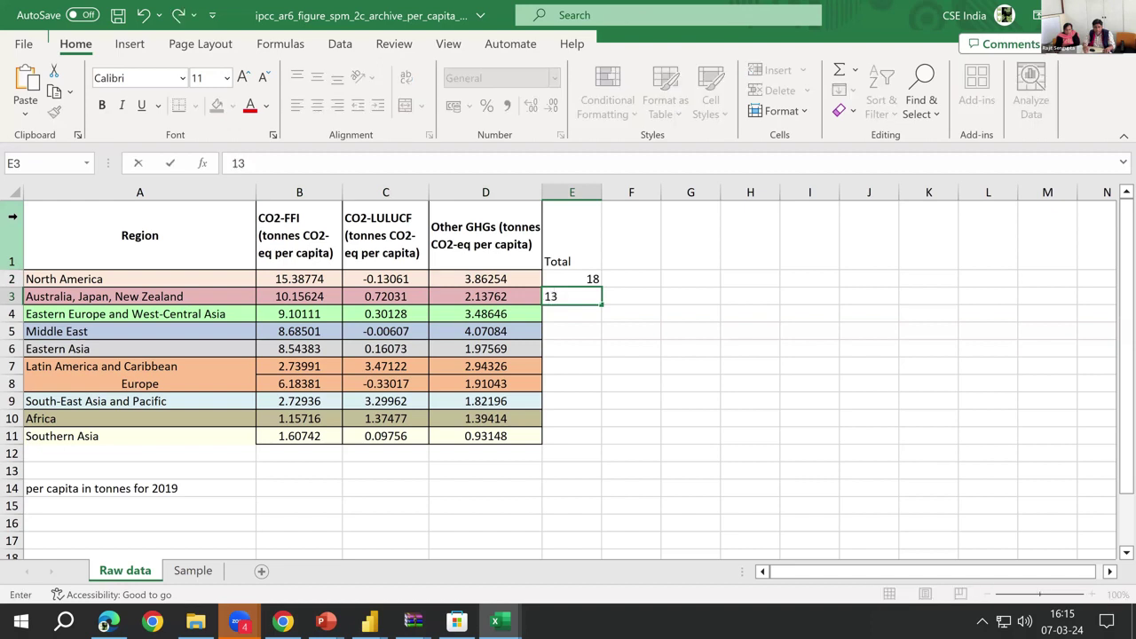
{"action": "left_click", "coordinate": [571, 279]}
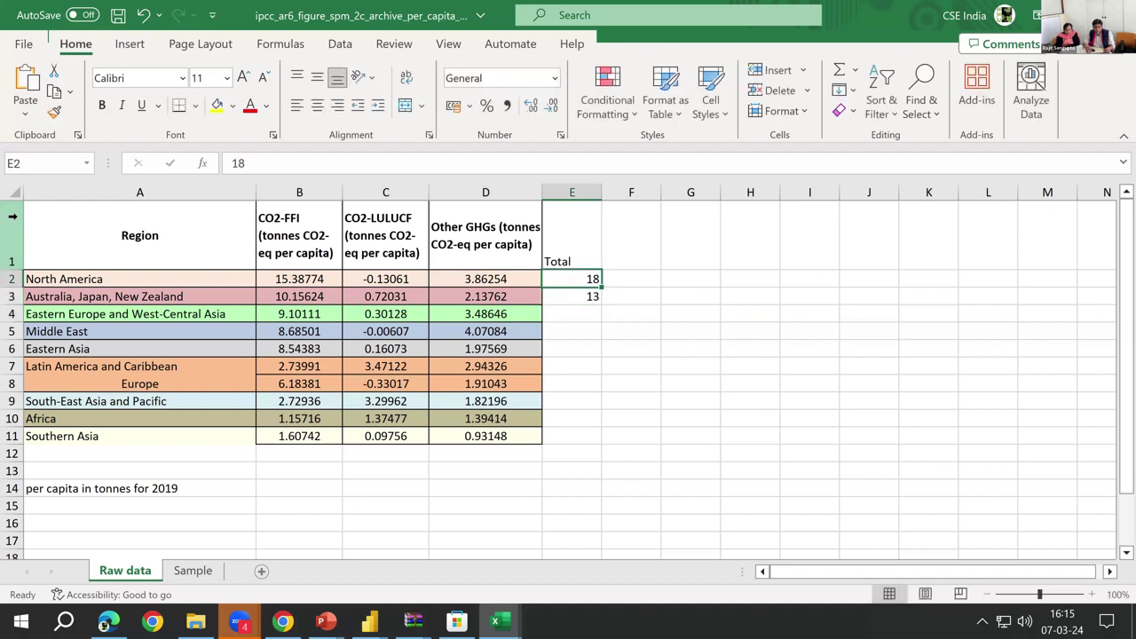
{"action": "left_click_drag", "start_coordinate": [485, 235], "coordinate": [299, 436]}
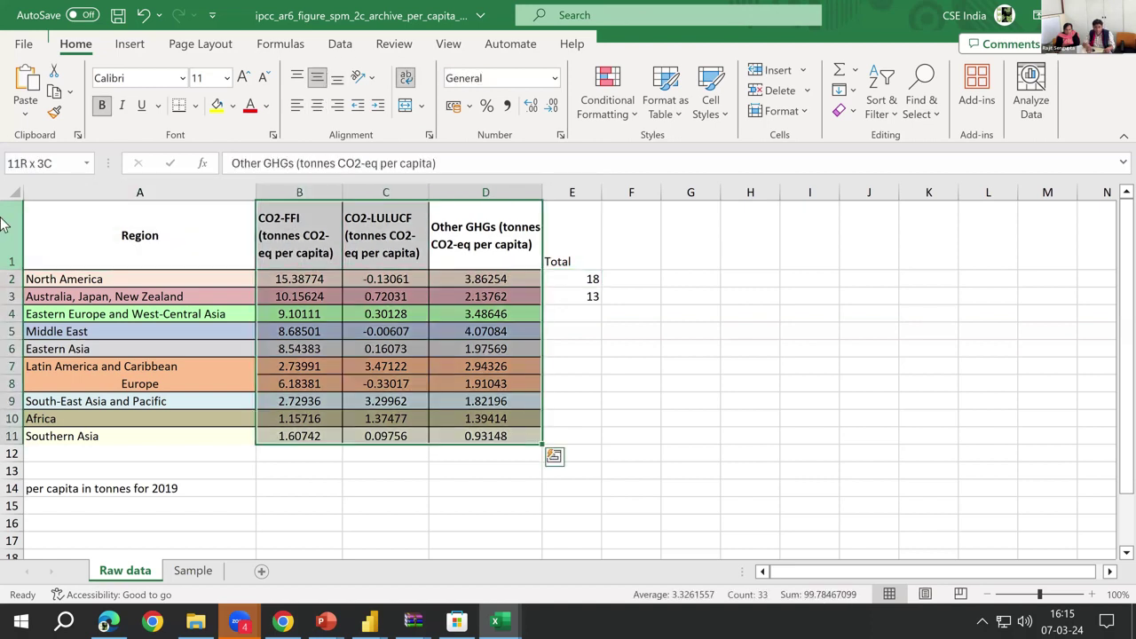
- Return to Power Query Editor and start a custom column named "Total per capita emissions" in the Raw data query
{"action": "key", "text": "alt+Tab"}
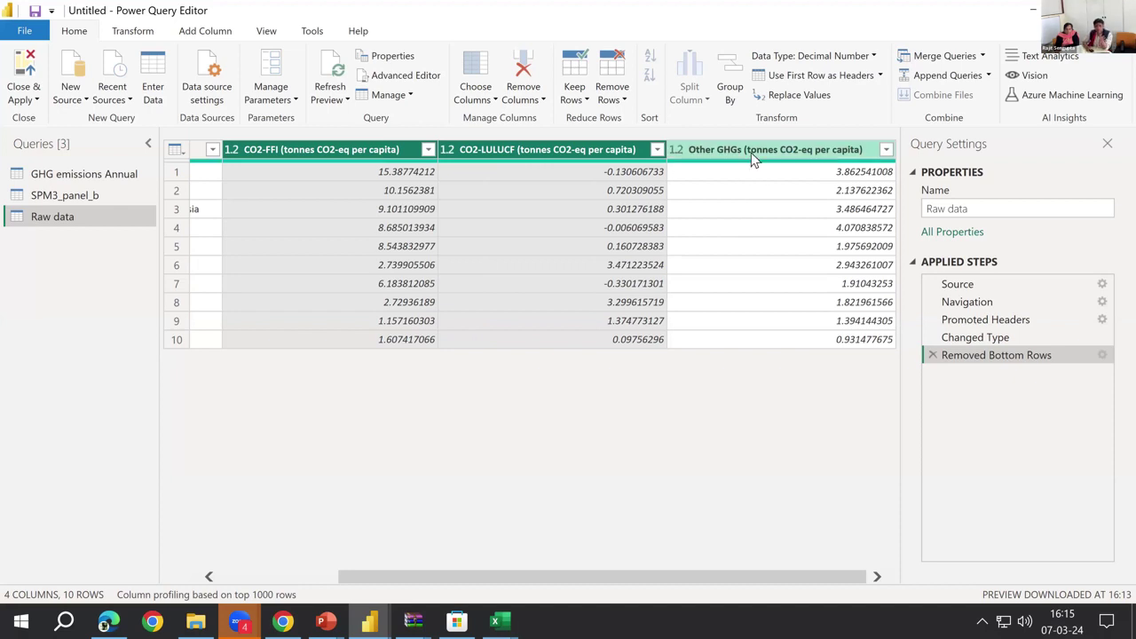
{"action": "left_click", "coordinate": [752, 153]}
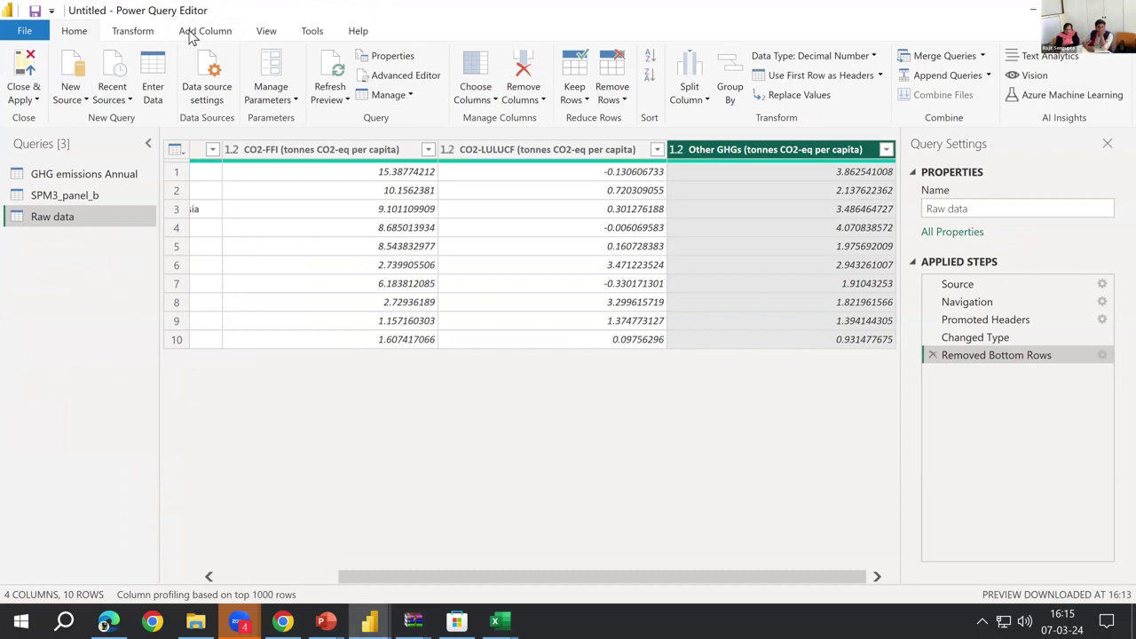
{"action": "left_click", "coordinate": [190, 34]}
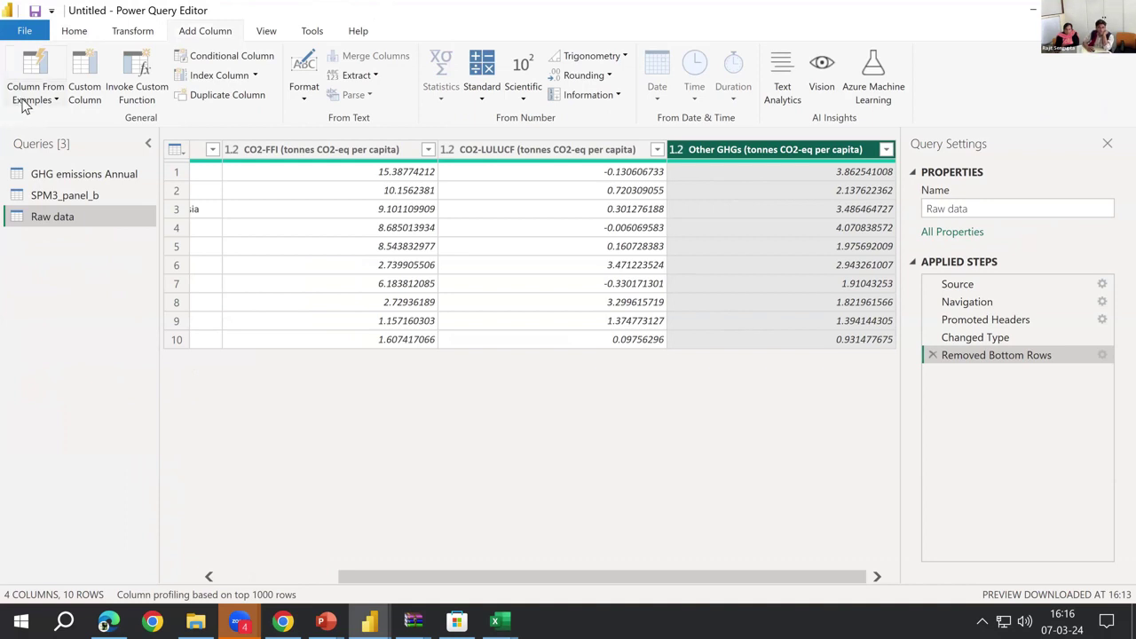
{"action": "left_click", "coordinate": [85, 80]}
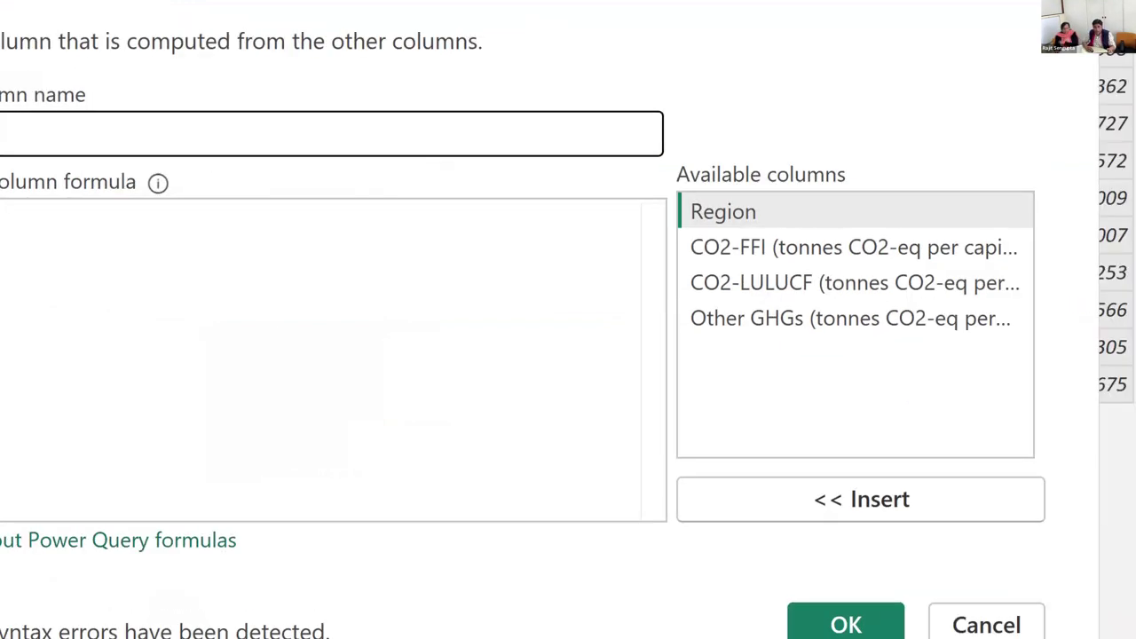
{"action": "mouse_move", "coordinate": [689, 176]}
{"action": "left_mouse_down"}
{"action": "mouse_move", "coordinate": [982, 165]}
{"action": "mouse_move", "coordinate": [1080, 213]}
{"action": "mouse_move", "coordinate": [1077, 357]}
{"action": "mouse_move", "coordinate": [990, 439]}
{"action": "mouse_move", "coordinate": [737, 456]}
{"action": "mouse_move", "coordinate": [710, 390]}
{"action": "mouse_move", "coordinate": [727, 233]}
{"action": "mouse_move", "coordinate": [710, 131]}
{"action": "left_mouse_up"}
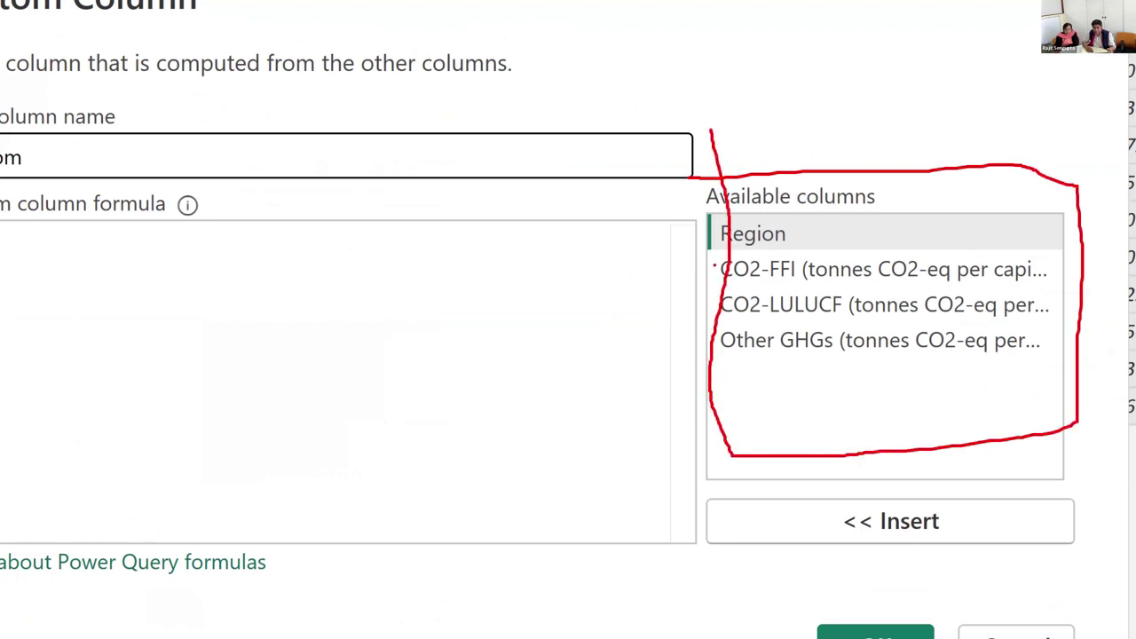
{"action": "left_click_drag", "start_coordinate": [713, 272], "coordinate": [744, 277]}
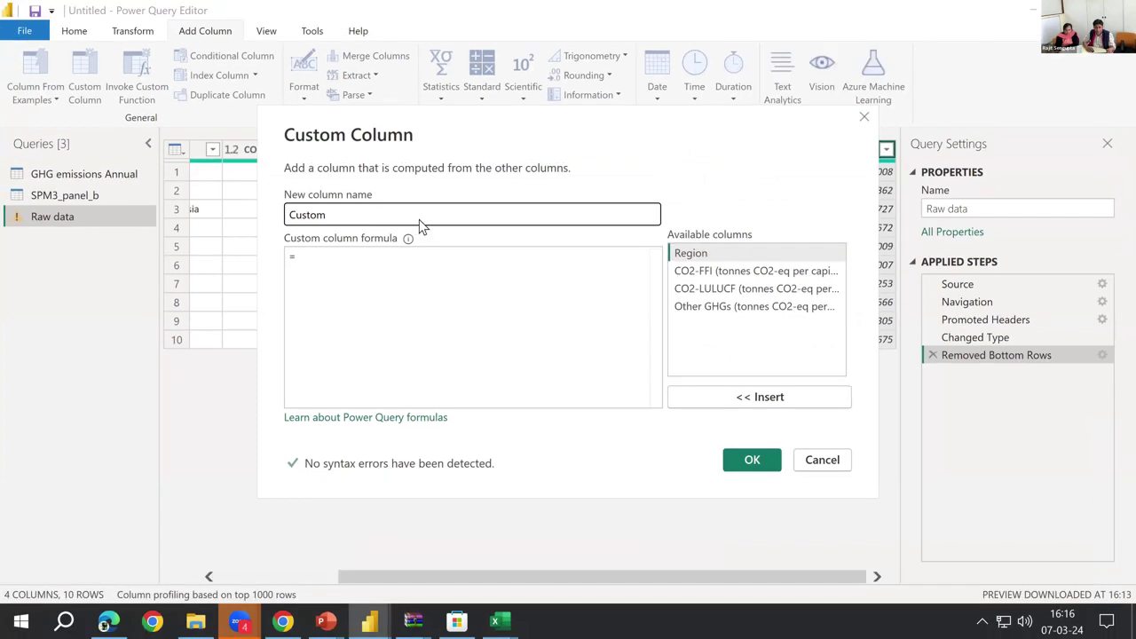
{"action": "type", "text": "T"}
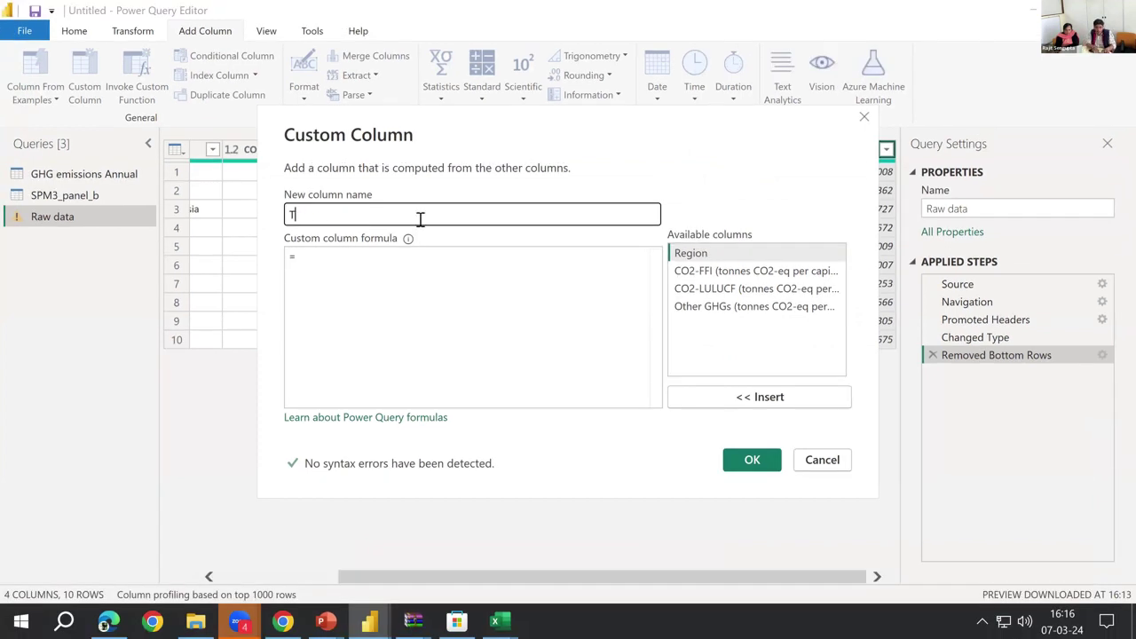
{"action": "type", "text": "otal per "}
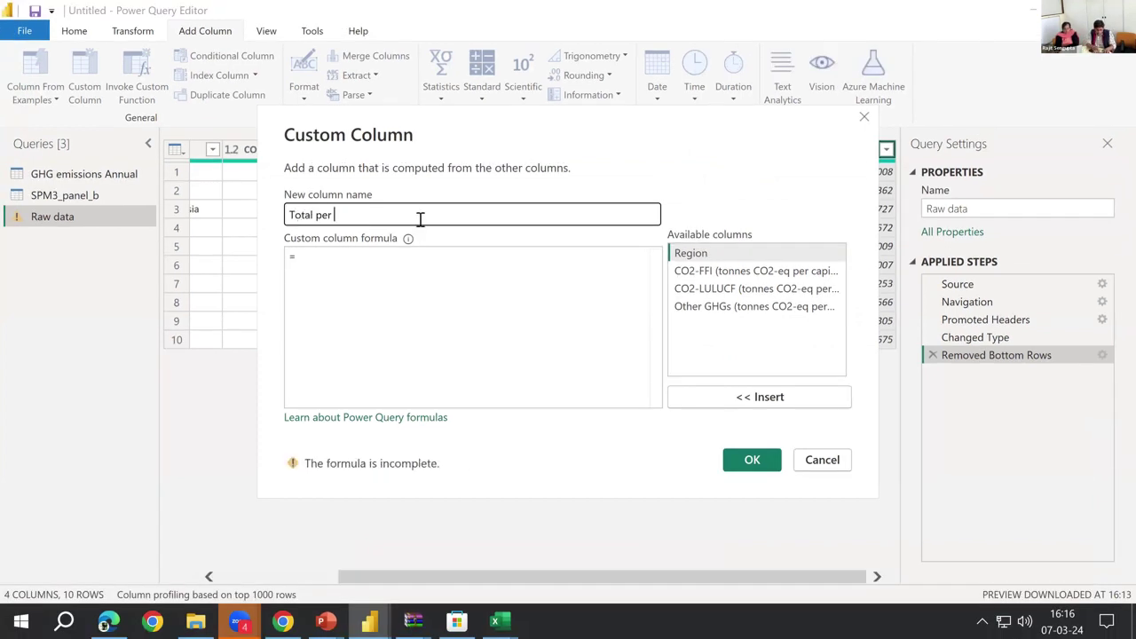
{"action": "type", "text": "capita emissions"}
- Build the custom column formula as the sum of the CO2-FFI, CO2-LULUCF and Other GHGs (tonnes CO2-eq per capita) columns
{"action": "left_click", "coordinate": [327, 264]}
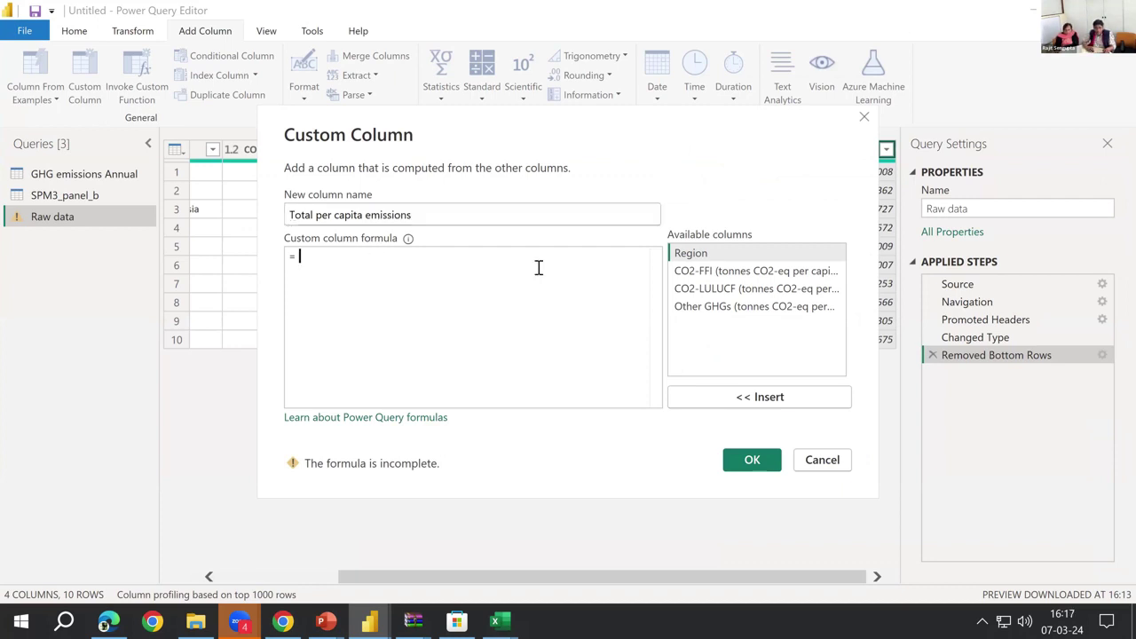
{"action": "left_click", "coordinate": [684, 273]}
{"action": "double_click", "coordinate": [684, 275]}
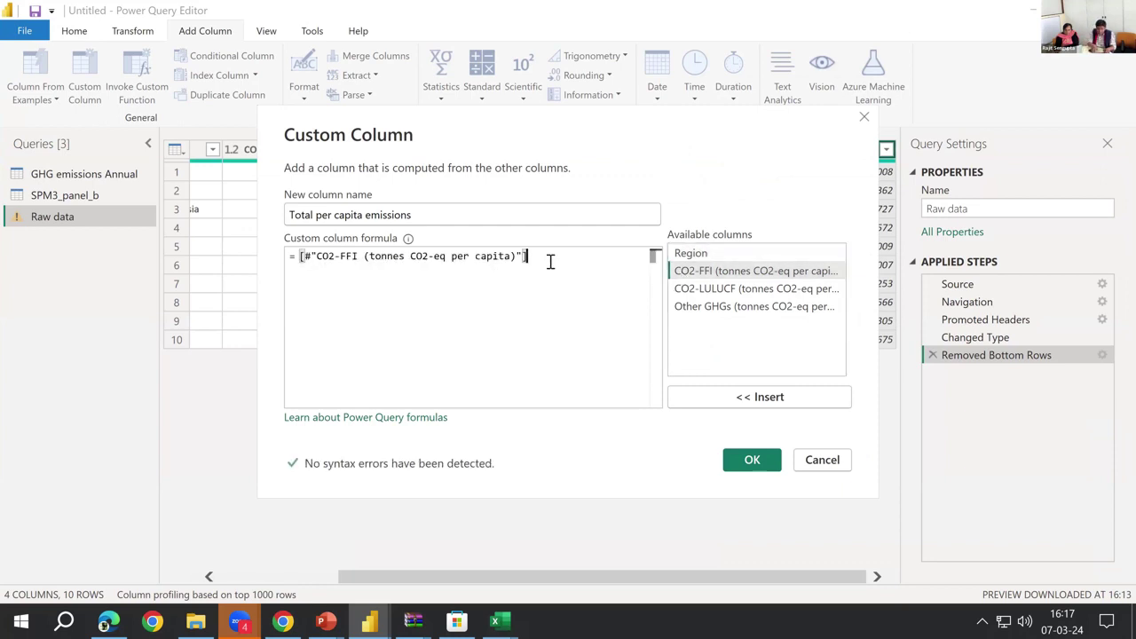
{"action": "type", "text": "+"}
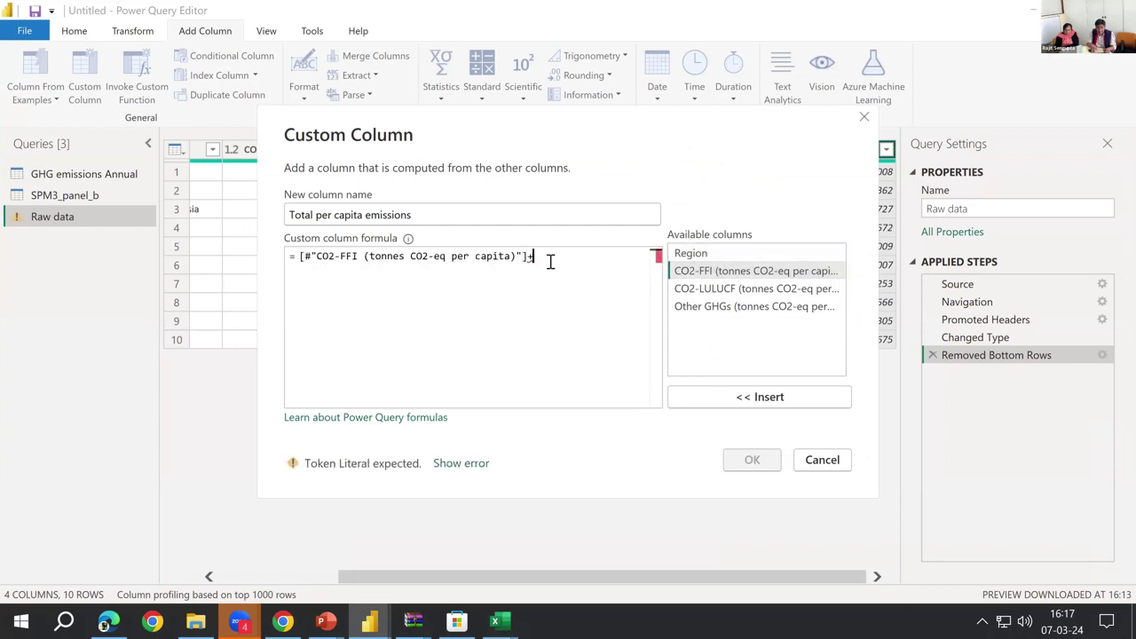
{"action": "double_click", "coordinate": [704, 297]}
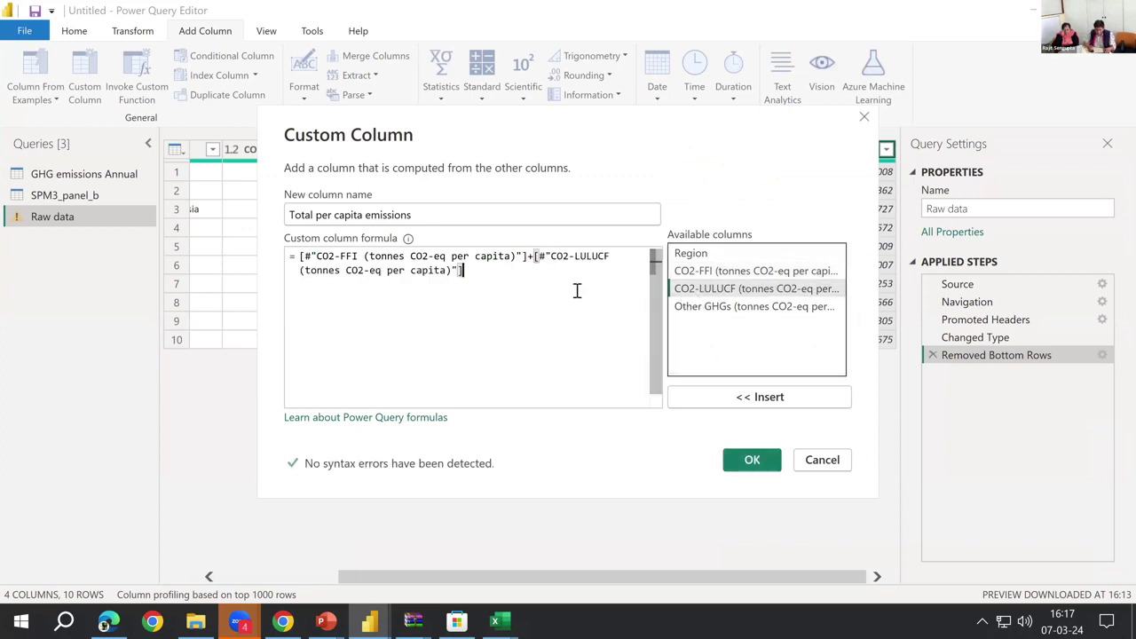
{"action": "type", "text": "+"}
{"action": "left_click", "coordinate": [695, 332]}
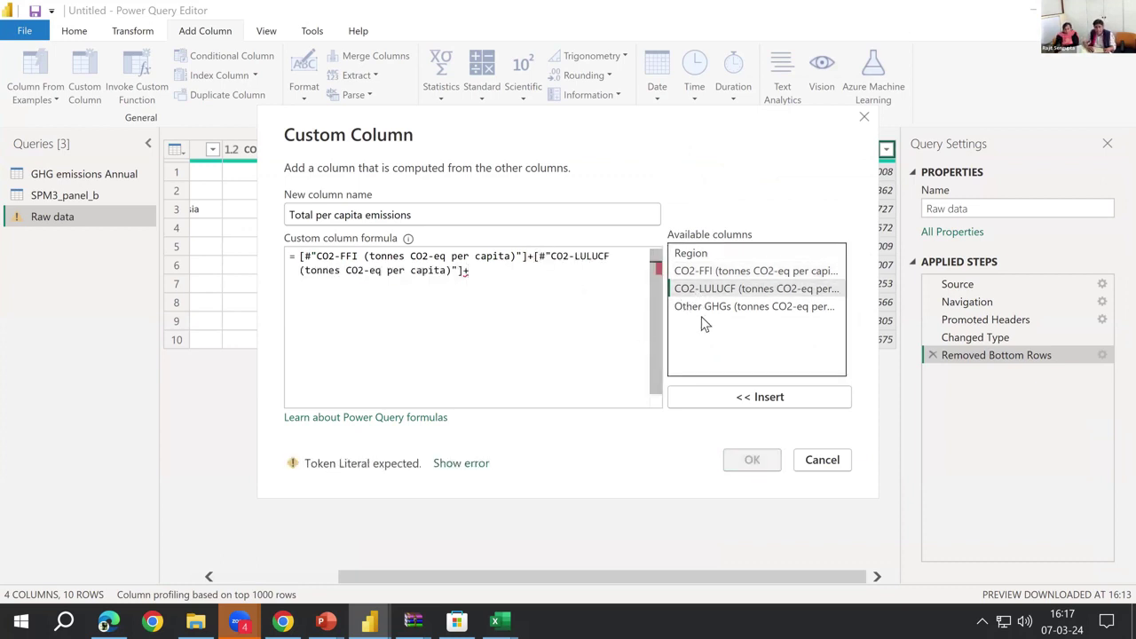
{"action": "double_click", "coordinate": [707, 308]}
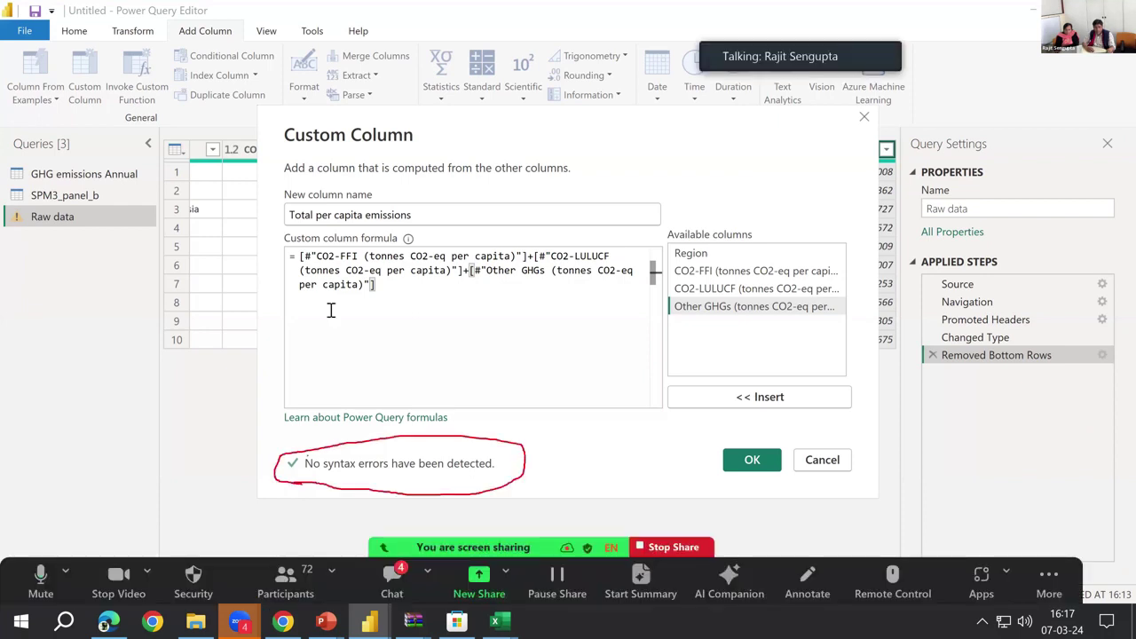
- Try replacing the Other GHGs term of the formula with the invalid text asd, and insert the Other GHGs column again
{"action": "left_click_drag", "start_coordinate": [474, 271], "coordinate": [476, 307]}
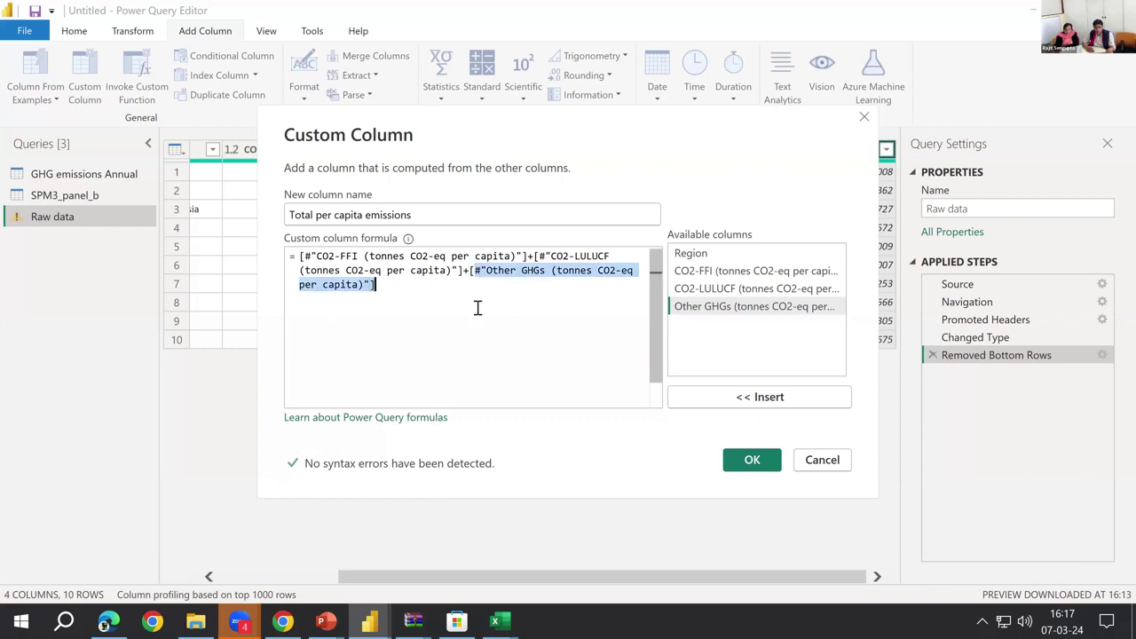
{"action": "key", "text": "BackSpace"}
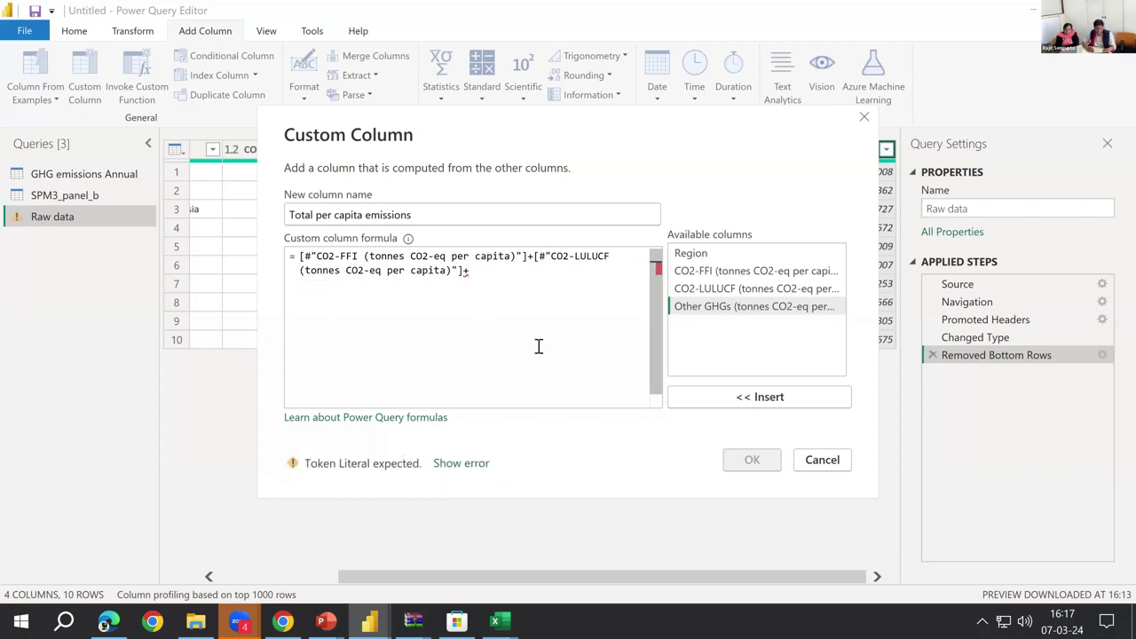
{"action": "type", "text": "asd"}
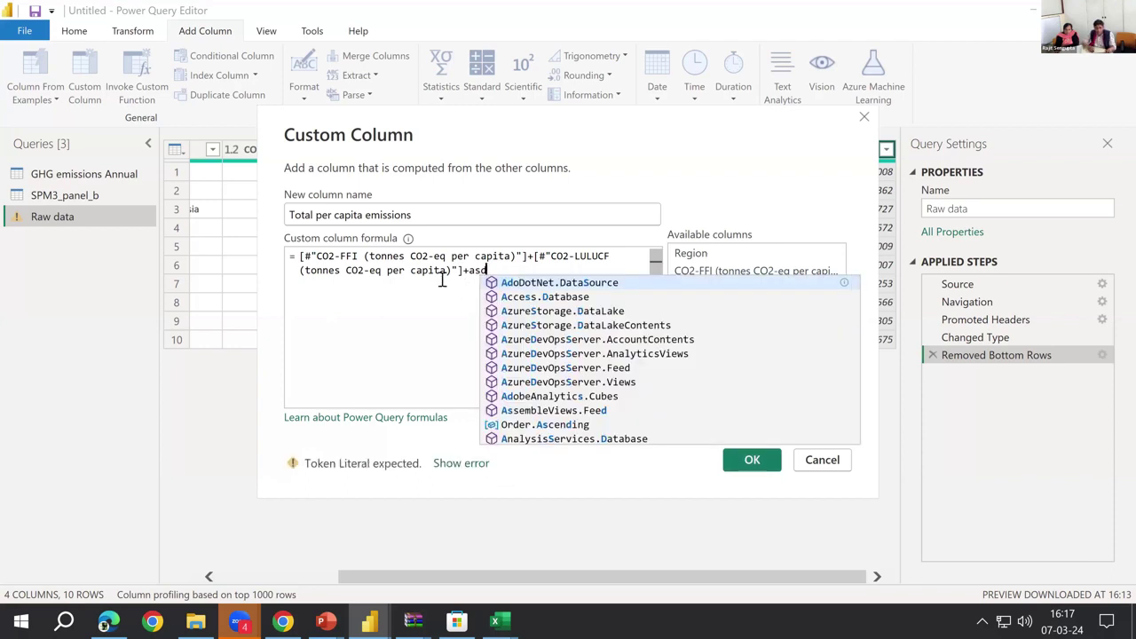
{"action": "key", "text": "BackSpace"}
{"action": "key", "text": "BackSpace"}
{"action": "key", "text": "BackSpace"}
{"action": "left_click", "coordinate": [753, 309]}
{"action": "double_click", "coordinate": [753, 310]}
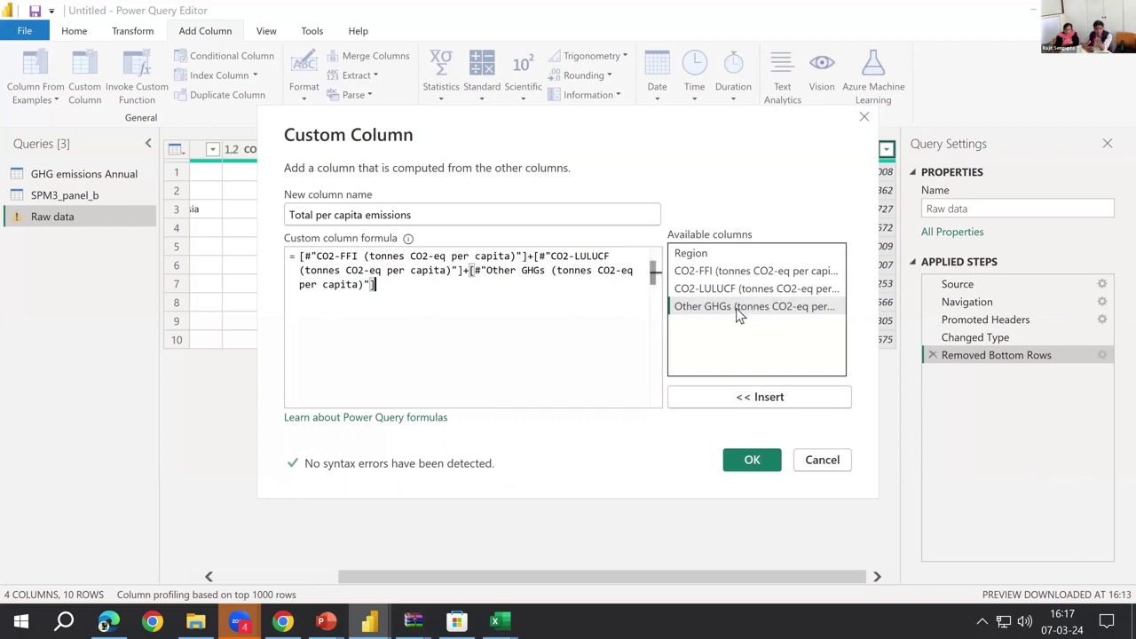
- Add the finished Total per capita emissions custom column to the Raw data query and select the Other GHGs column
{"action": "left_click", "coordinate": [532, 292]}
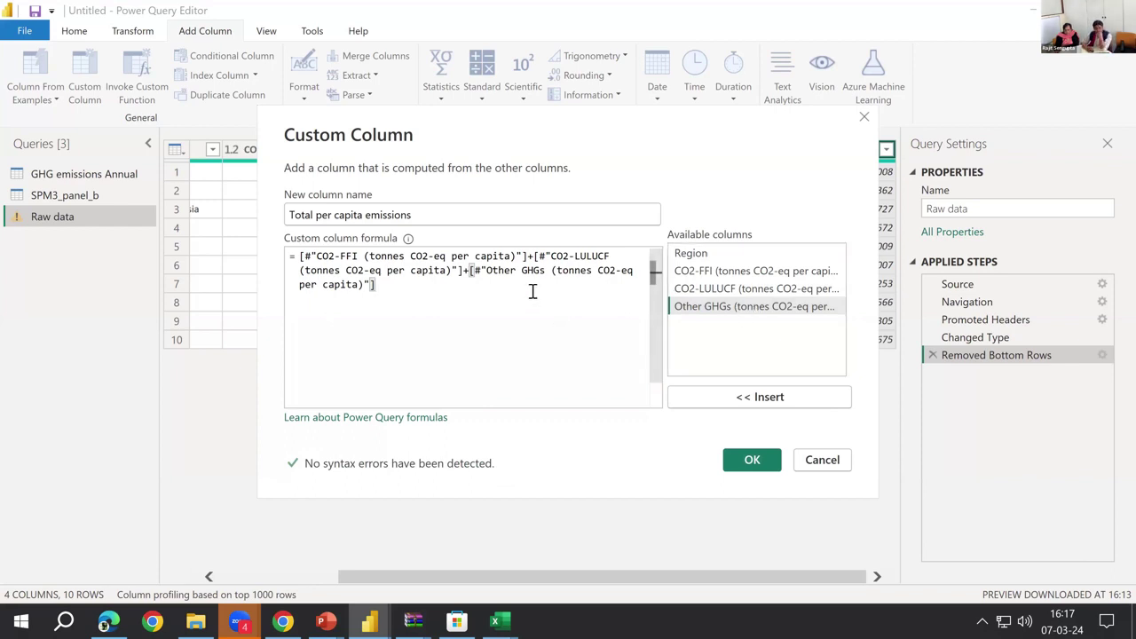
{"action": "left_click", "coordinate": [769, 460]}
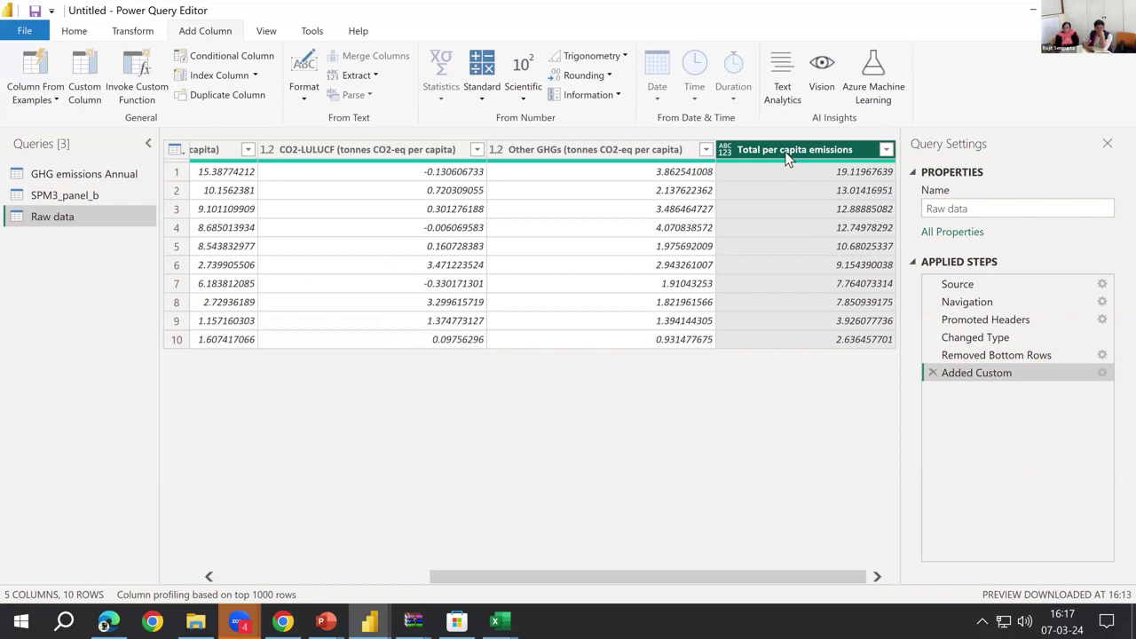
{"action": "left_click", "coordinate": [509, 149]}
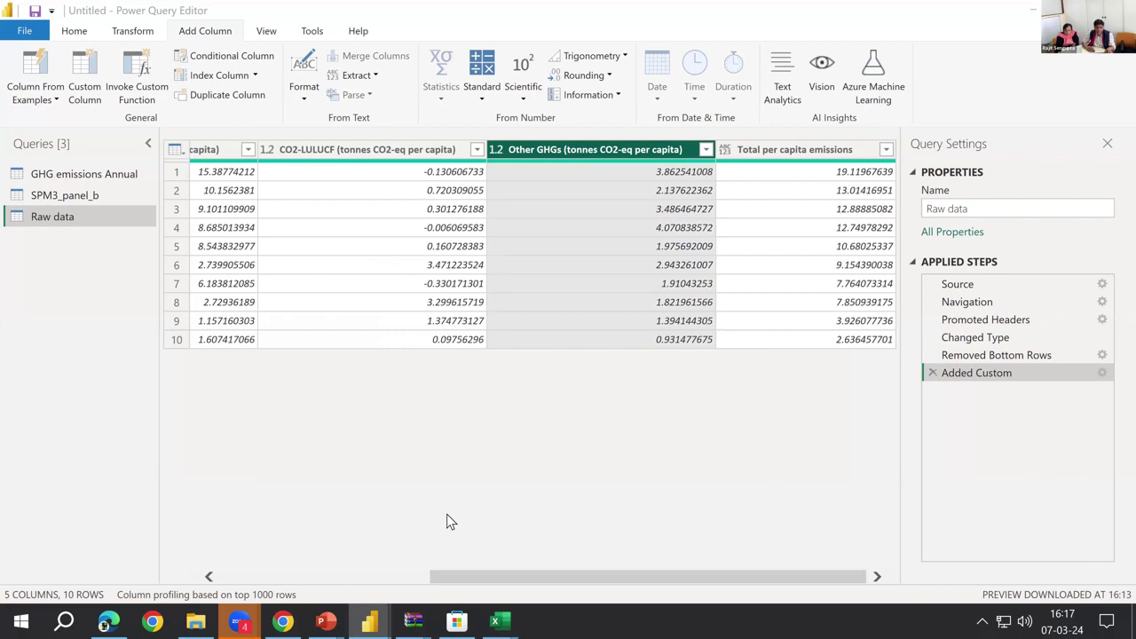
- Switch to the published Unfair still dashboard in Chrome, examine the per capita emissions chart, and return to Power Query Editor
{"action": "left_click", "coordinate": [283, 620]}
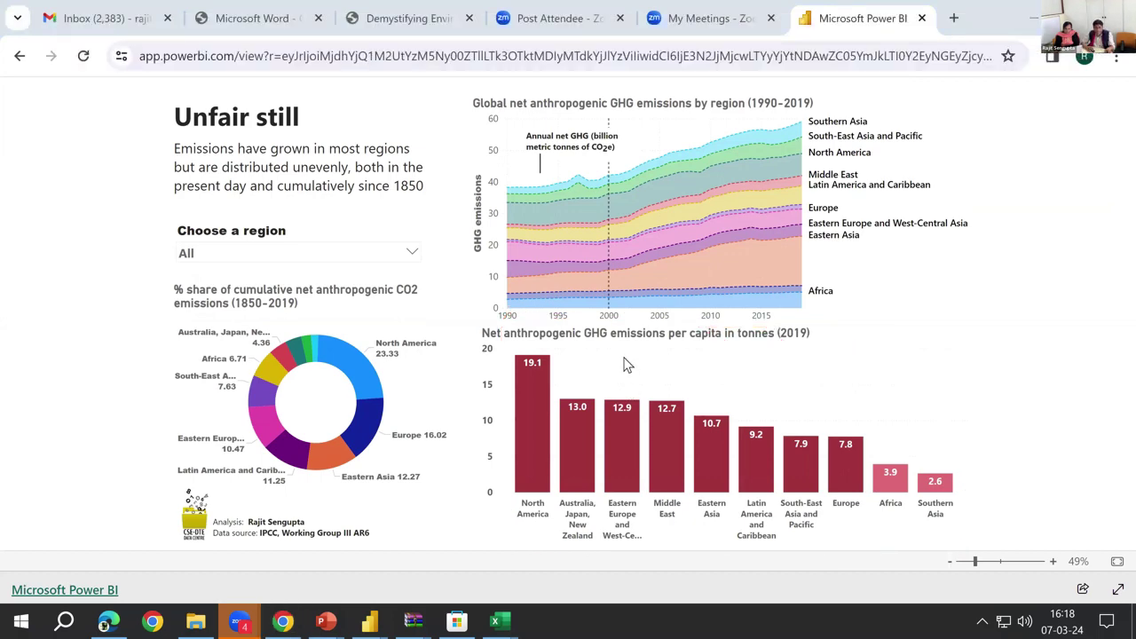
{"action": "key", "text": "alt+Tab"}
{"action": "key", "text": "alt+Tab"}
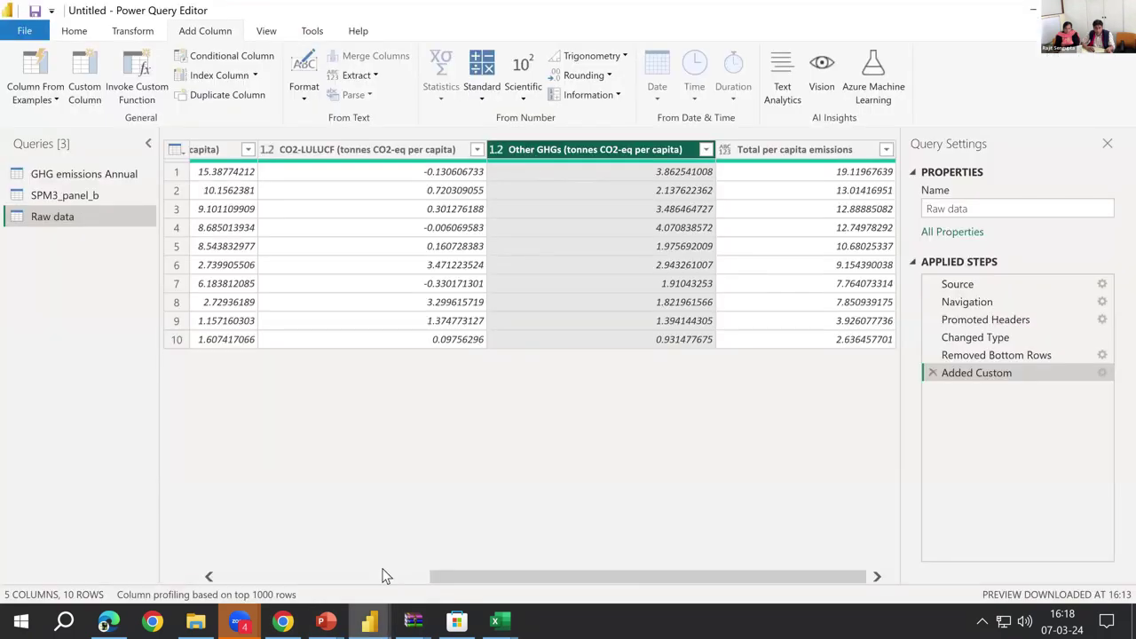
- Remove the CO2-FFI, CO2-LULUCF and Other GHGs columns from the Raw data query
{"action": "left_click", "coordinate": [385, 575]}
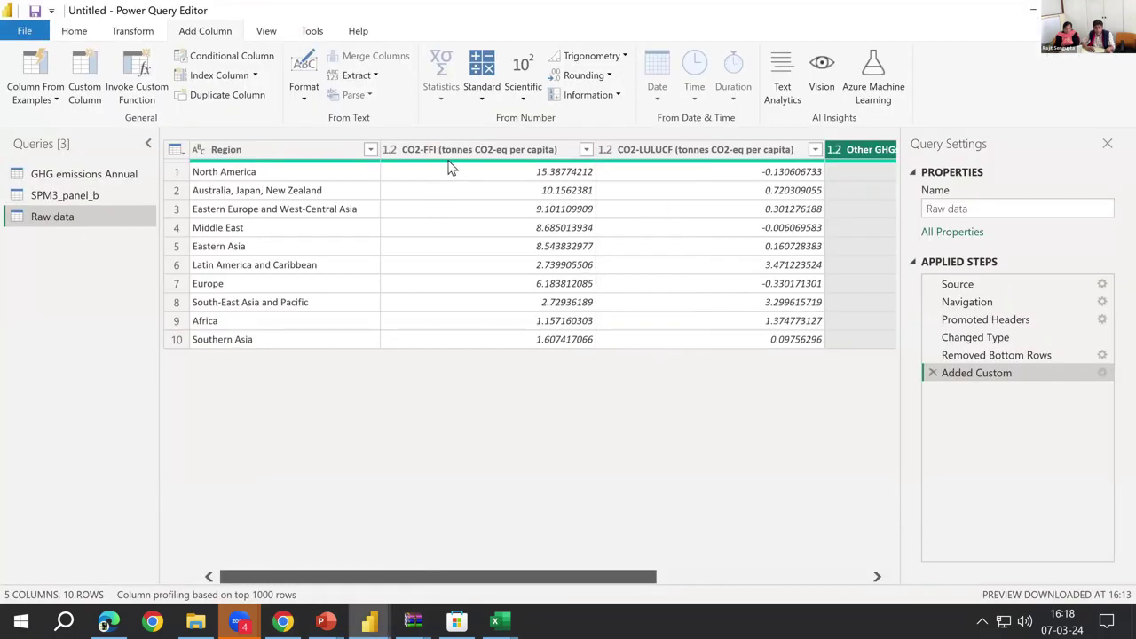
{"action": "left_click", "coordinate": [449, 153]}
{"action": "right_click", "coordinate": [452, 155]}
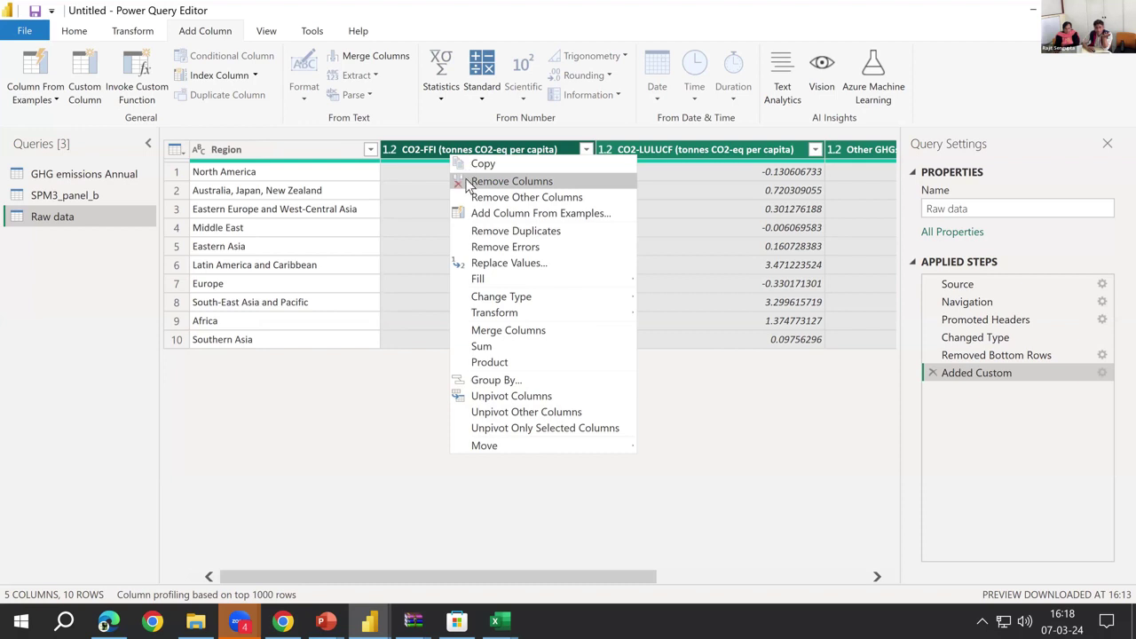
{"action": "left_click", "coordinate": [468, 183]}
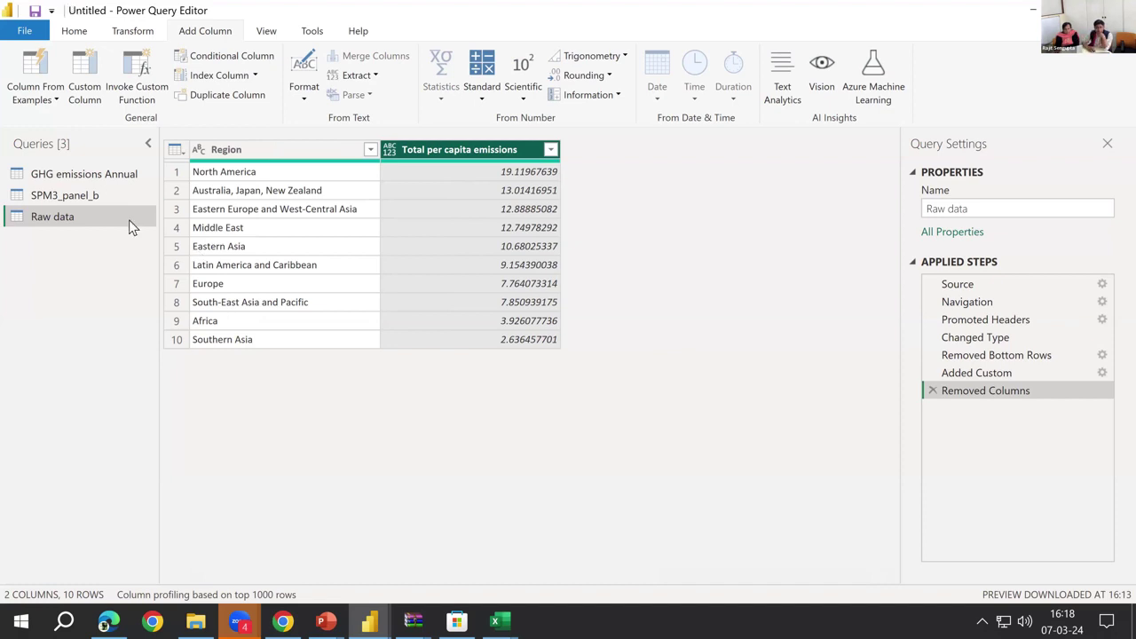
- View the GHG emissions Annual query, close and apply the query changes to the report, and collapse that table's fields
{"action": "left_click", "coordinate": [116, 178]}
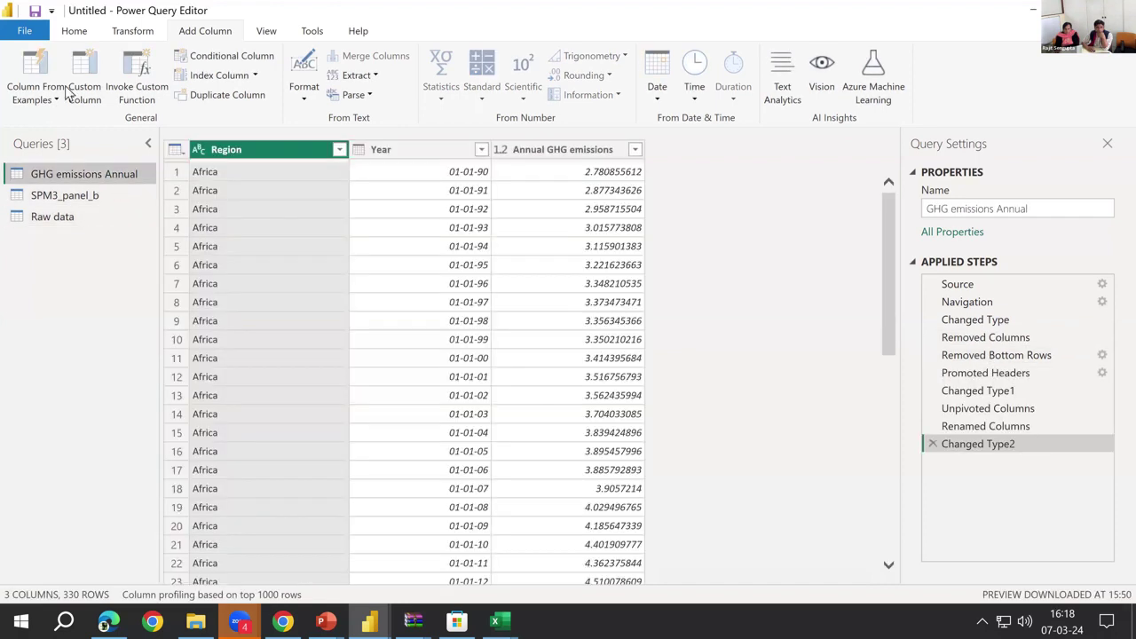
{"action": "left_click", "coordinate": [75, 34]}
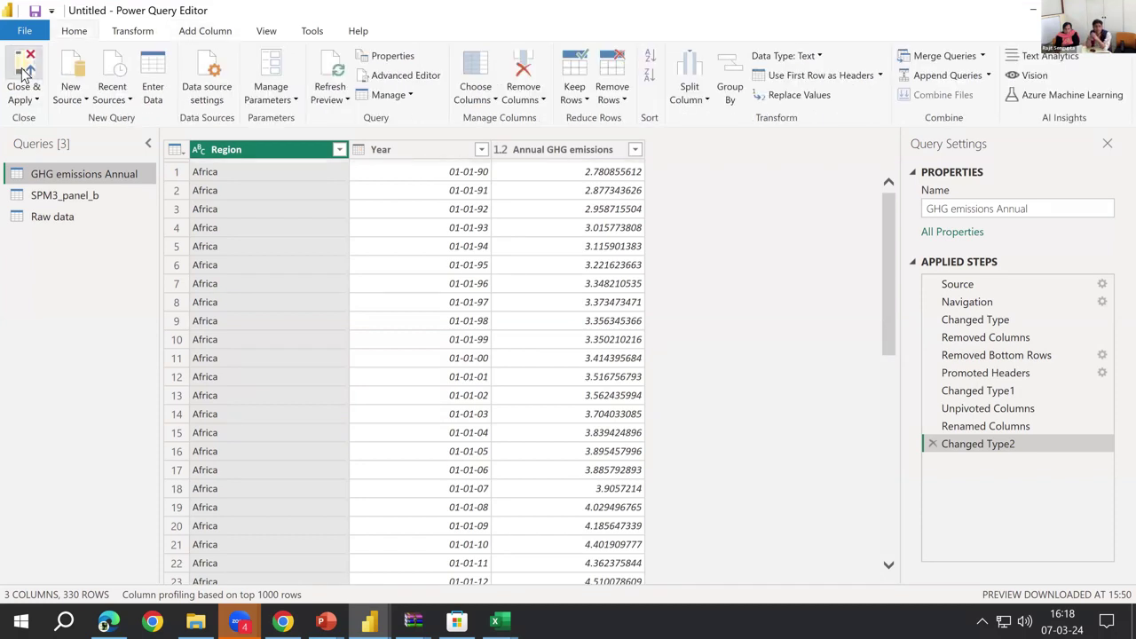
{"action": "key", "text": "alt+Tab"}
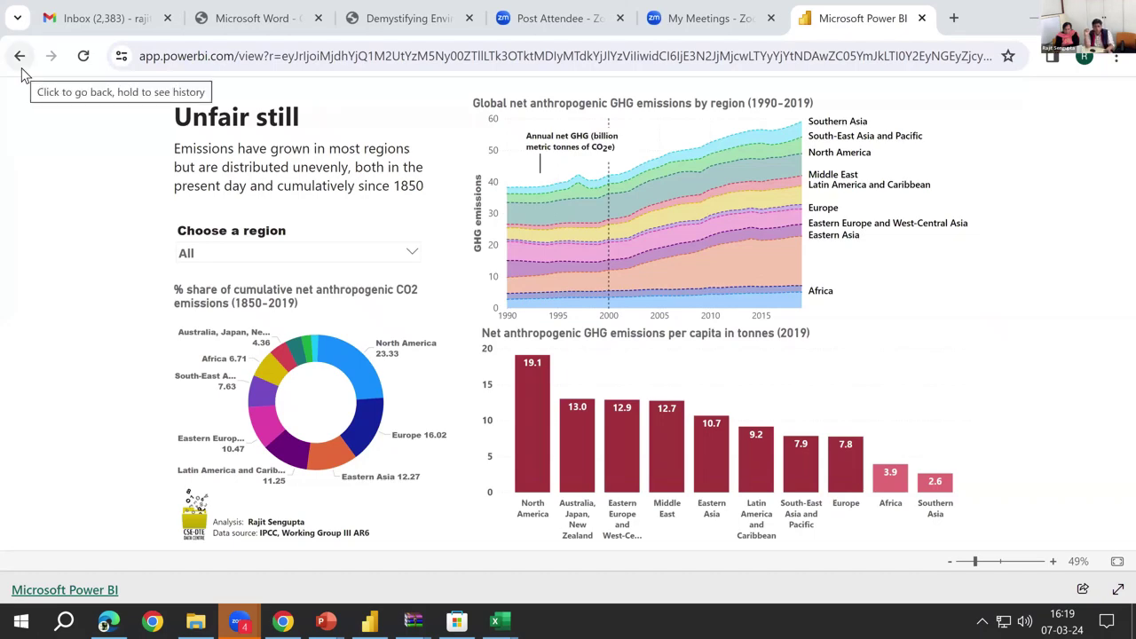
{"action": "key", "text": "alt+Tab"}
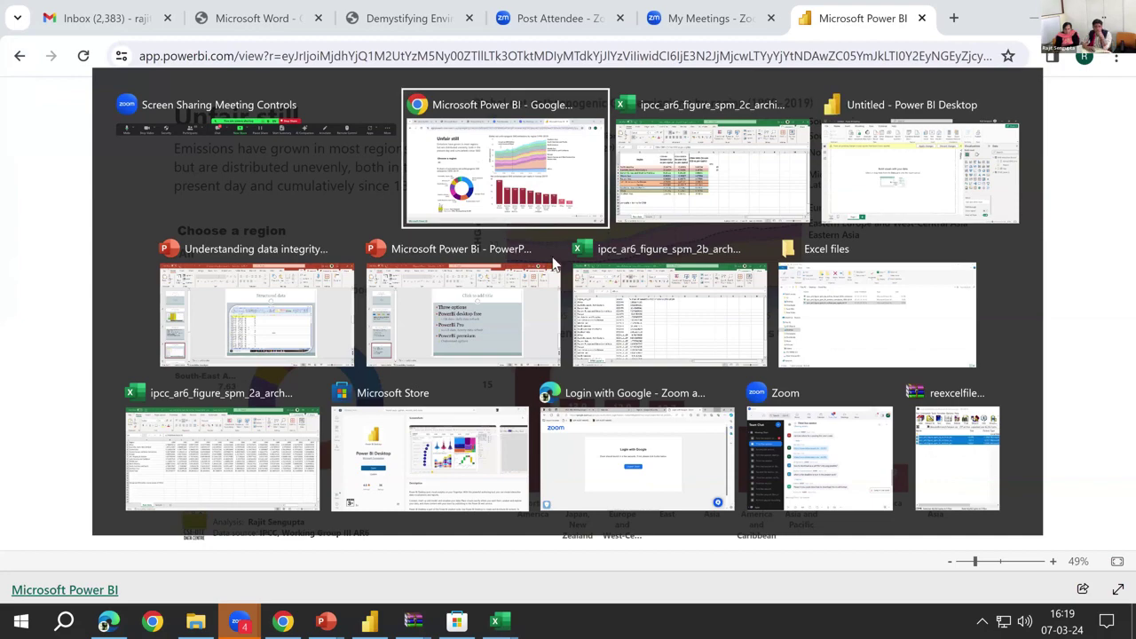
{"action": "key", "text": "alt+Tab"}
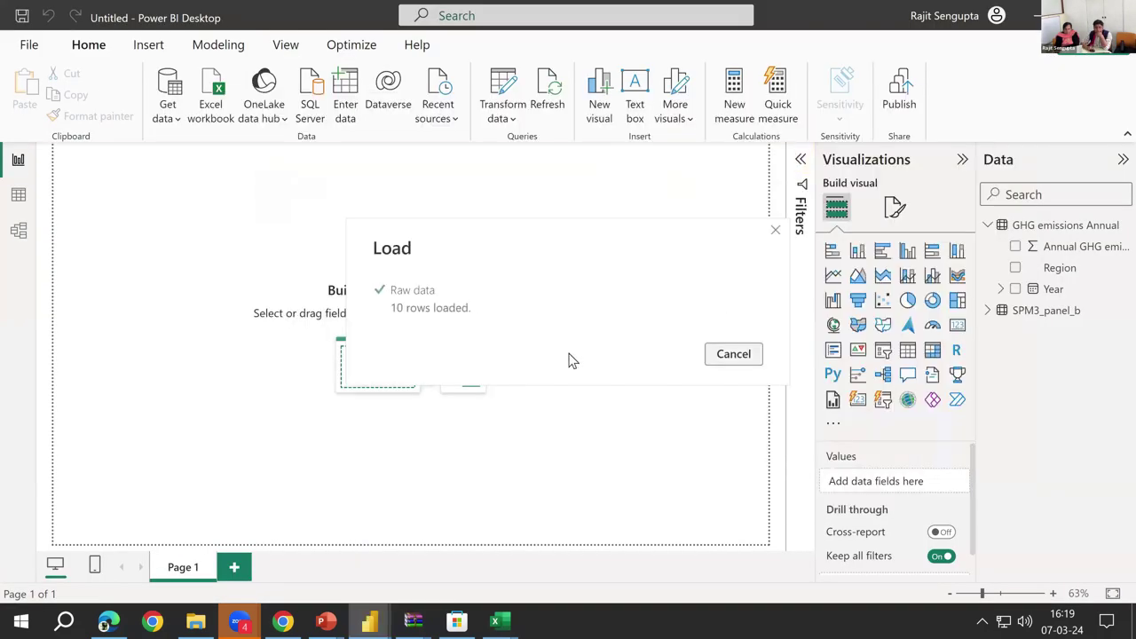
{"action": "left_click", "coordinate": [992, 228]}
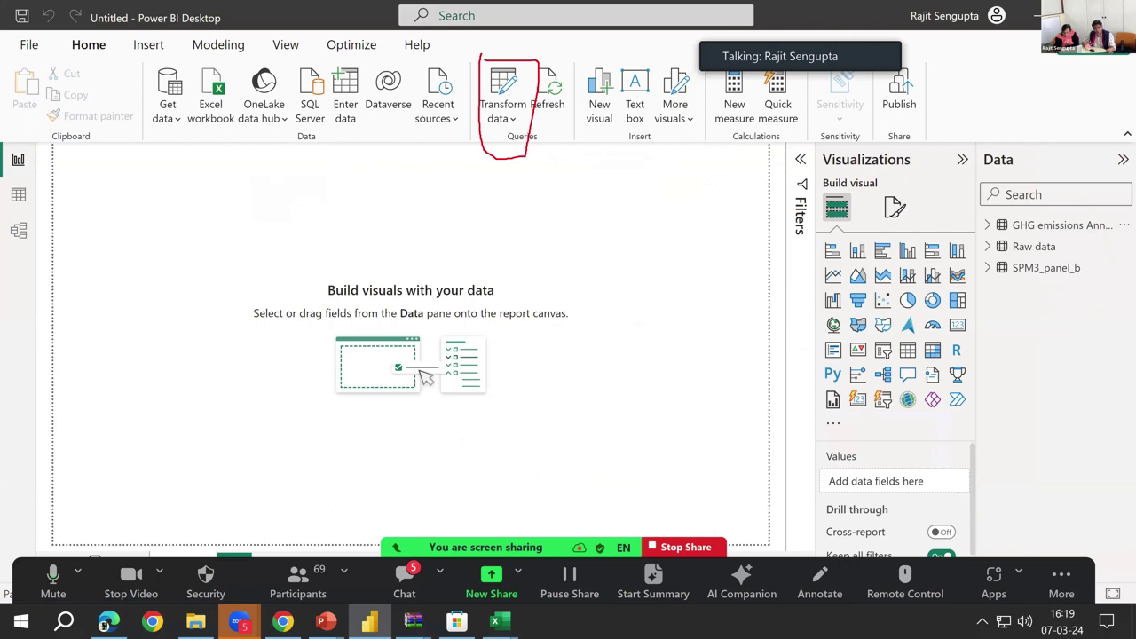
- Reopen Power Query Editor from the report with Transform data, and close it again to return to the report
{"action": "left_click", "coordinate": [500, 82]}
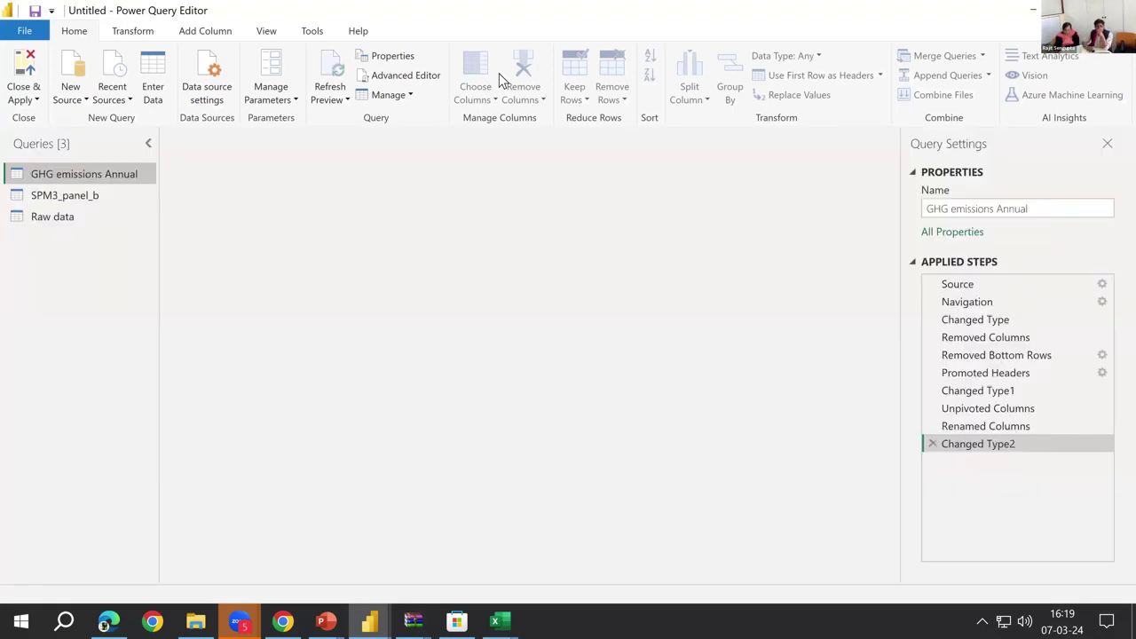
{"action": "left_click", "coordinate": [24, 71]}
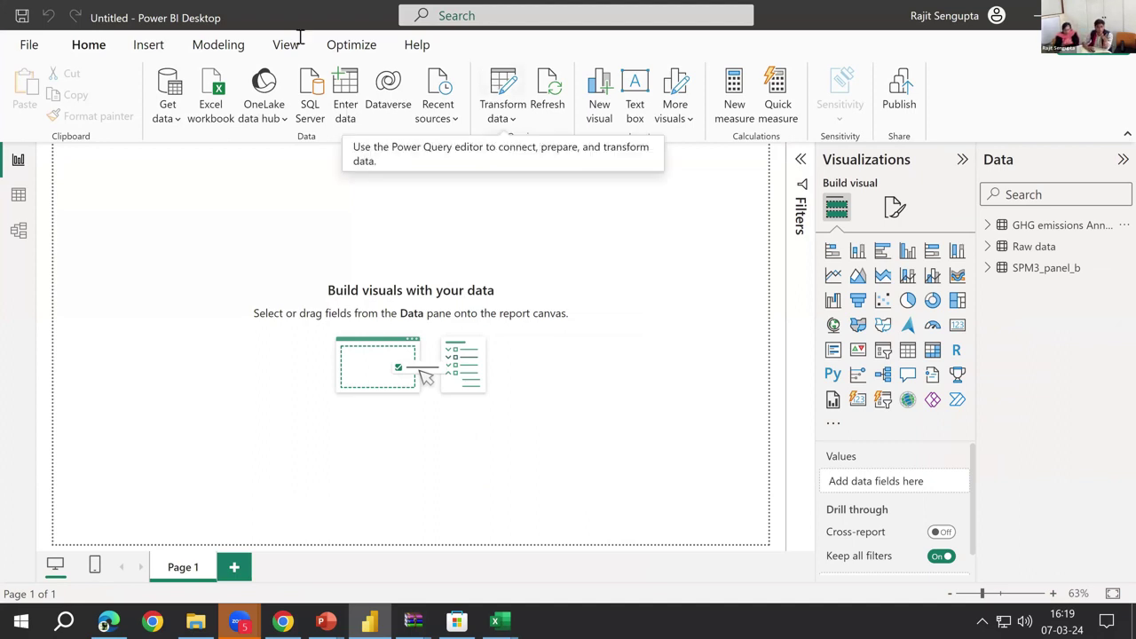
- Save the report as "Test file" in the Desktop folder and minimize the Power BI Desktop window
{"action": "left_click", "coordinate": [23, 52]}
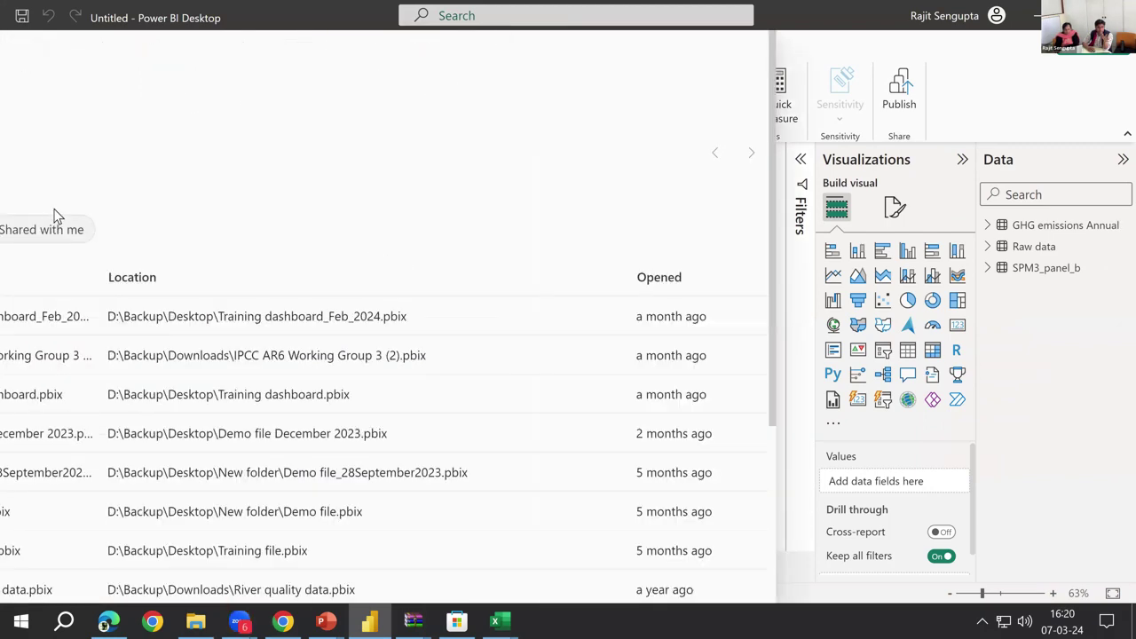
{"action": "left_click", "coordinate": [57, 211]}
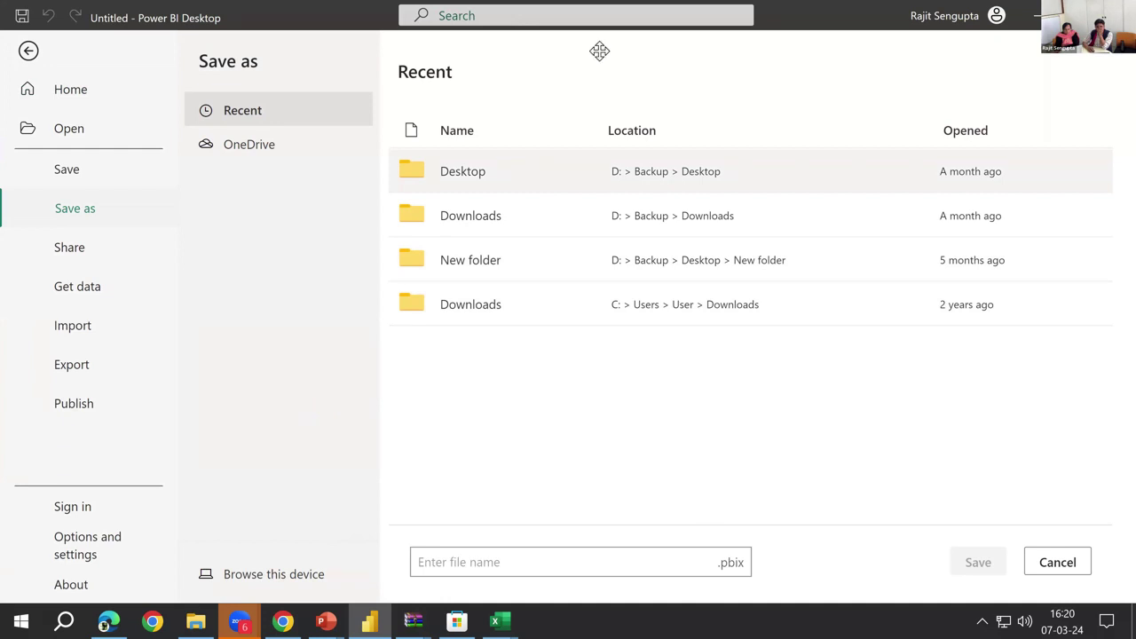
{"action": "left_click", "coordinate": [476, 561]}
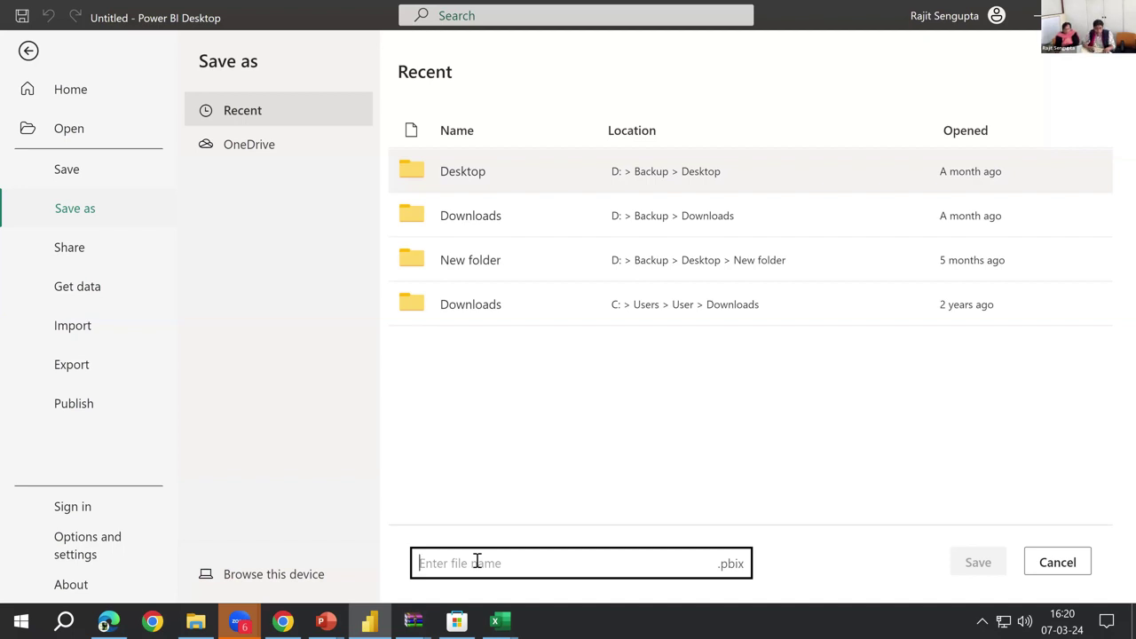
{"action": "type", "text": "Test file"}
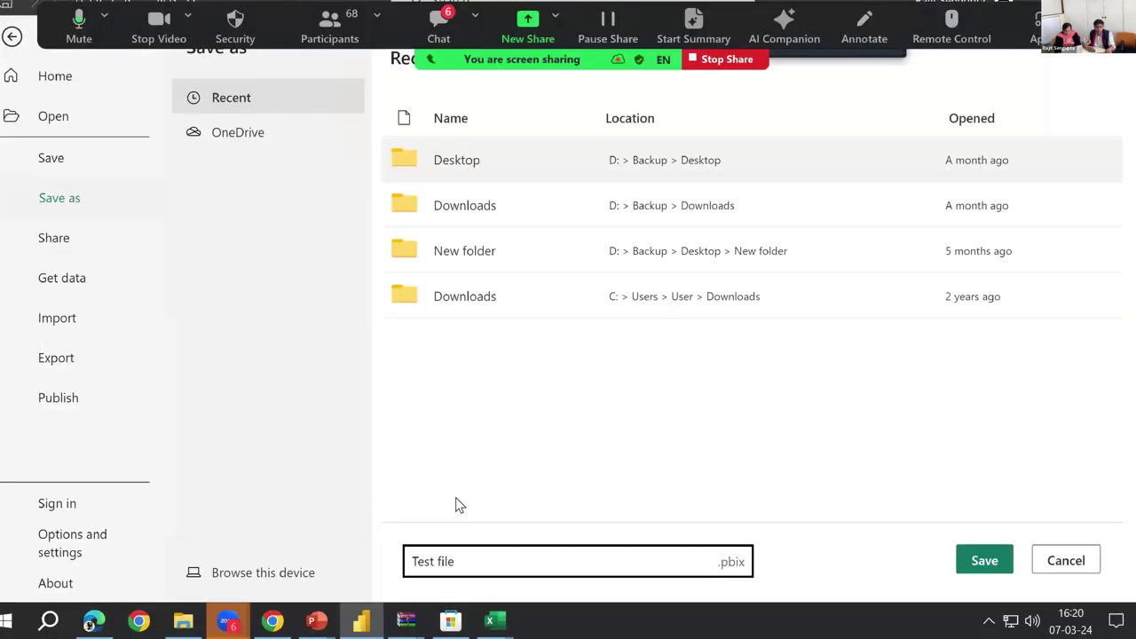
{"action": "left_click", "coordinate": [30, 56]}
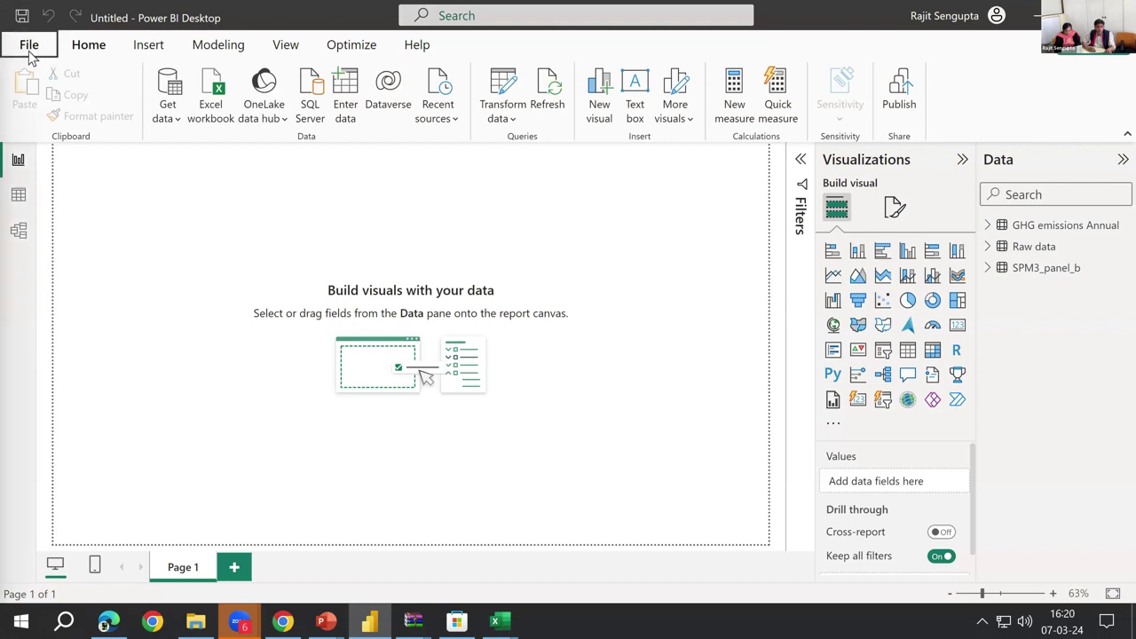
{"action": "left_click", "coordinate": [30, 46]}
{"action": "left_click", "coordinate": [62, 209]}
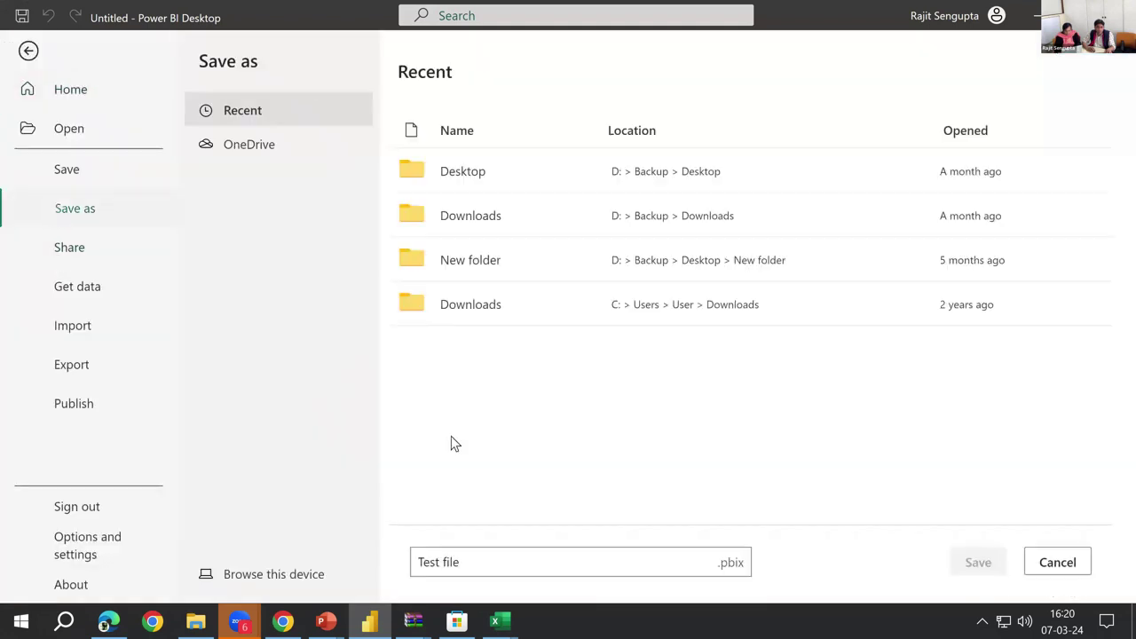
{"action": "left_click", "coordinate": [657, 552]}
{"action": "left_click", "coordinate": [500, 179]}
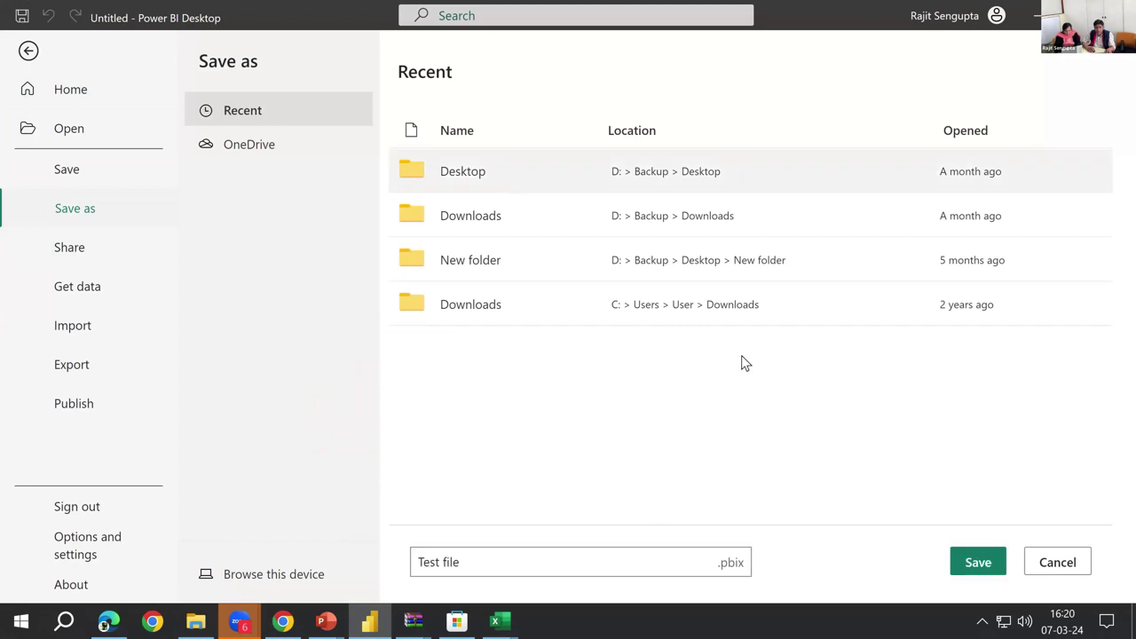
{"action": "left_click", "coordinate": [977, 563]}
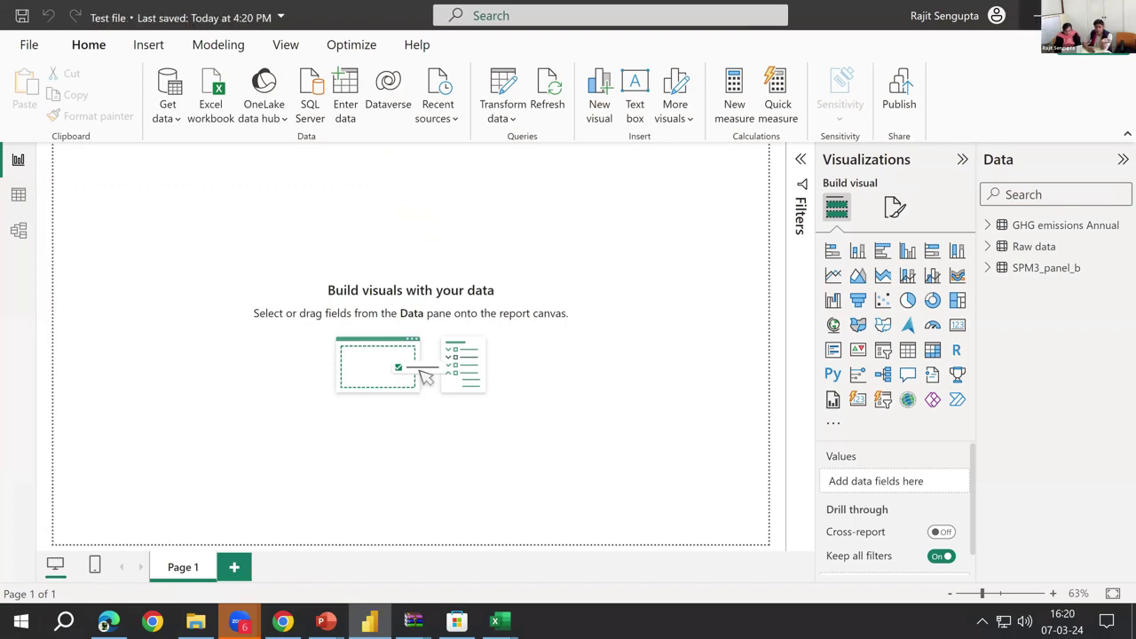
{"action": "left_click", "coordinate": [1037, 13]}
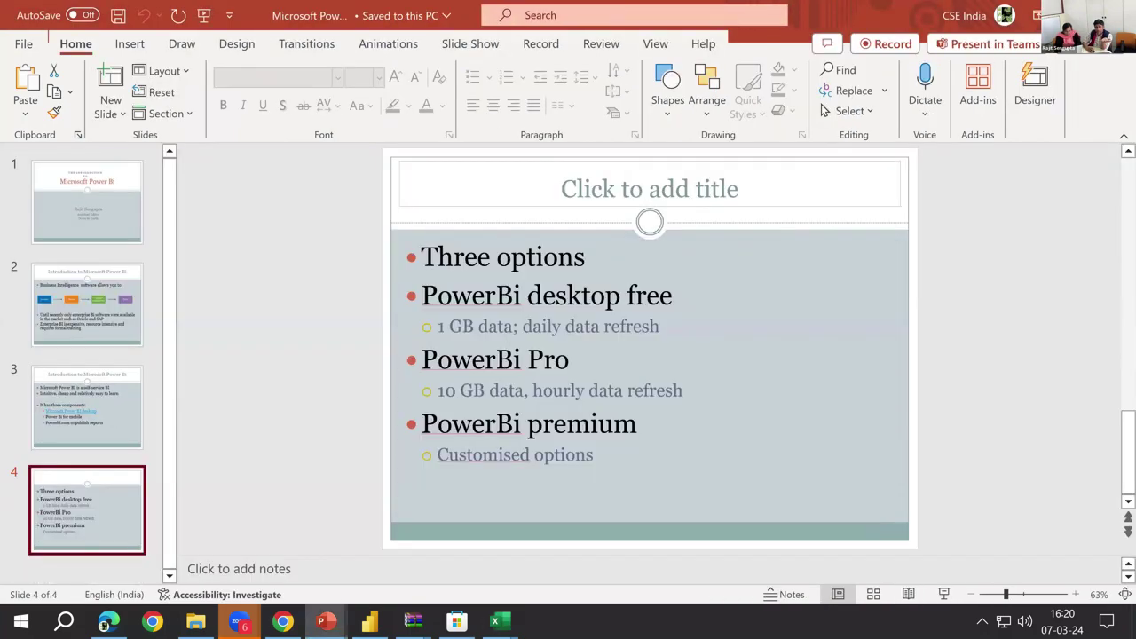
- Minimize the PowerPoint, Excel and other open windows and locate the saved "Test file" report on the desktop
{"action": "left_click", "coordinate": [1038, 12]}
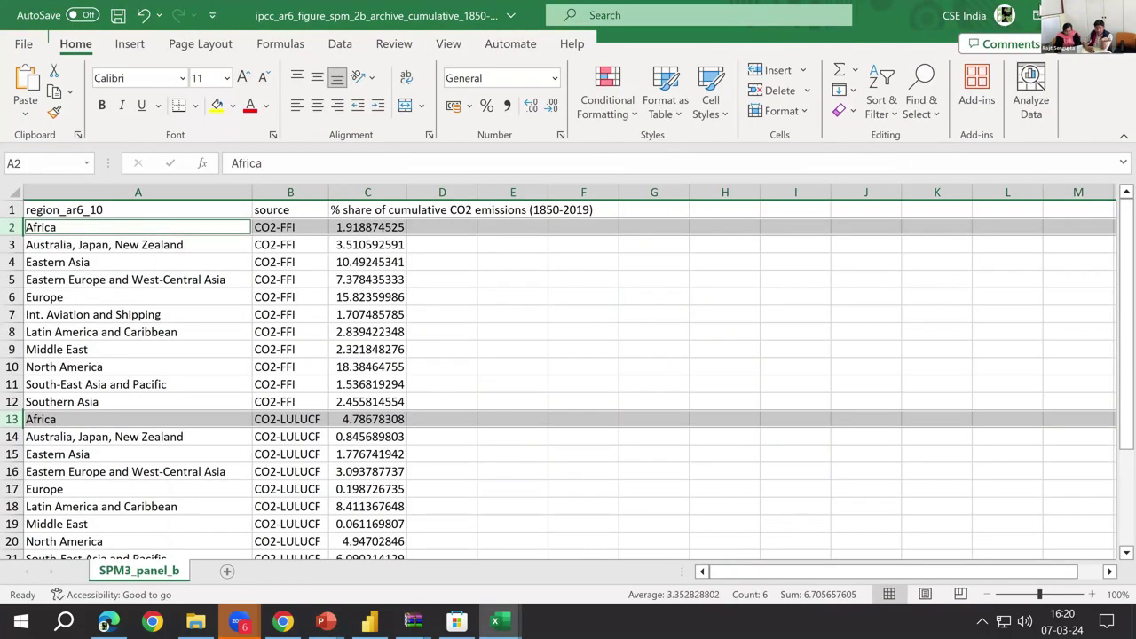
{"action": "left_click", "coordinate": [1038, 13]}
{"action": "left_click", "coordinate": [1033, 9]}
{"action": "left_click", "coordinate": [1033, 10]}
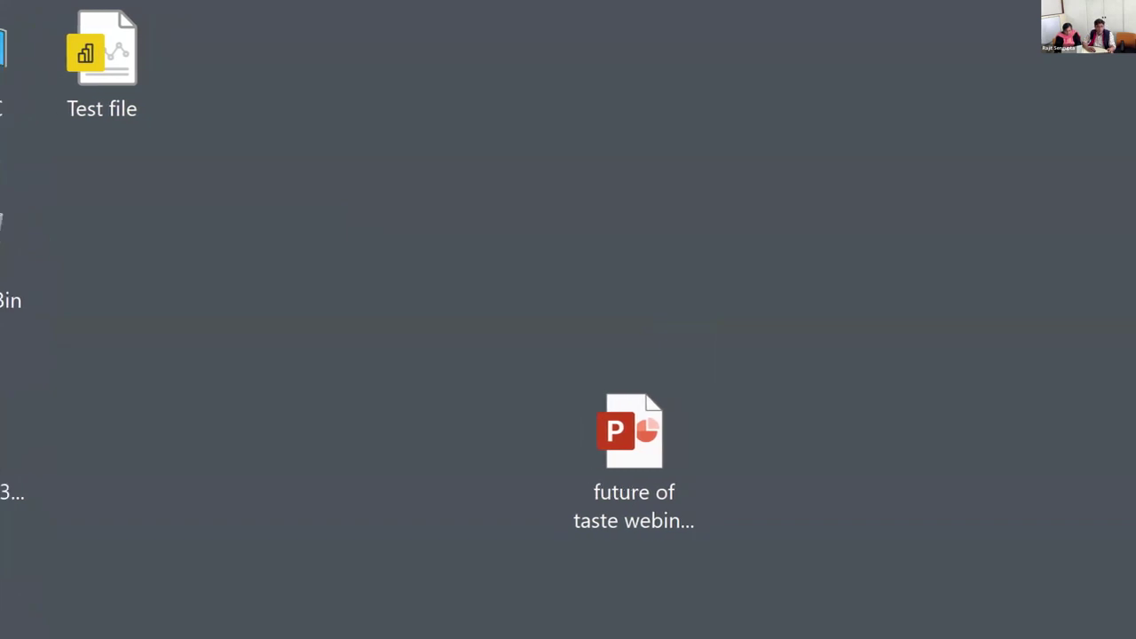
{"action": "mouse_move", "coordinate": [174, 32]}
{"action": "left_mouse_down"}
{"action": "mouse_move", "coordinate": [154, 207]}
{"action": "mouse_move", "coordinate": [73, 244]}
{"action": "mouse_move", "coordinate": [6, 112]}
{"action": "mouse_move", "coordinate": [197, 12]}
{"action": "mouse_move", "coordinate": [192, 64]}
{"action": "left_mouse_up"}
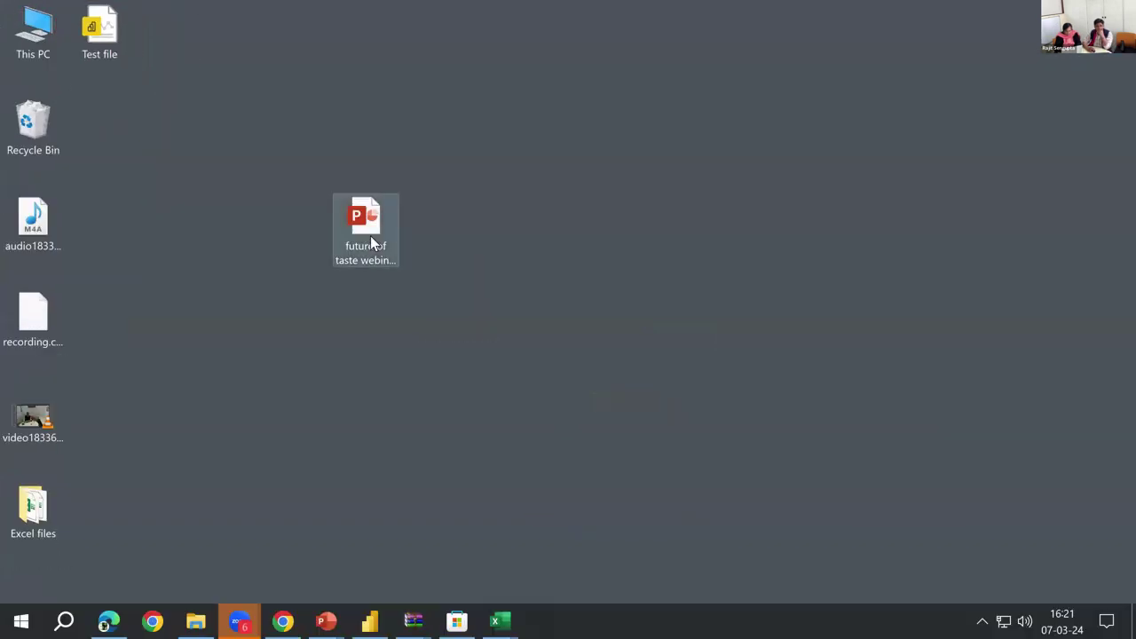
- Switch back to Power BI Desktop and view the fields of the GHG emissions Annual and Raw data tables, collapsing each
{"action": "left_click", "coordinate": [369, 620]}
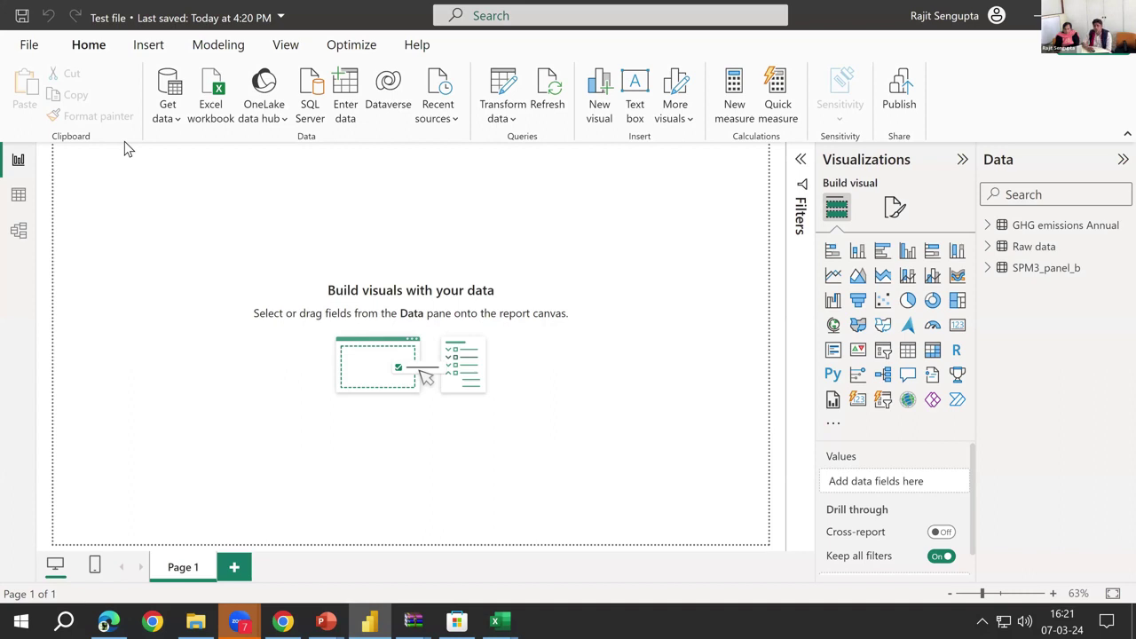
{"action": "left_click", "coordinate": [988, 226]}
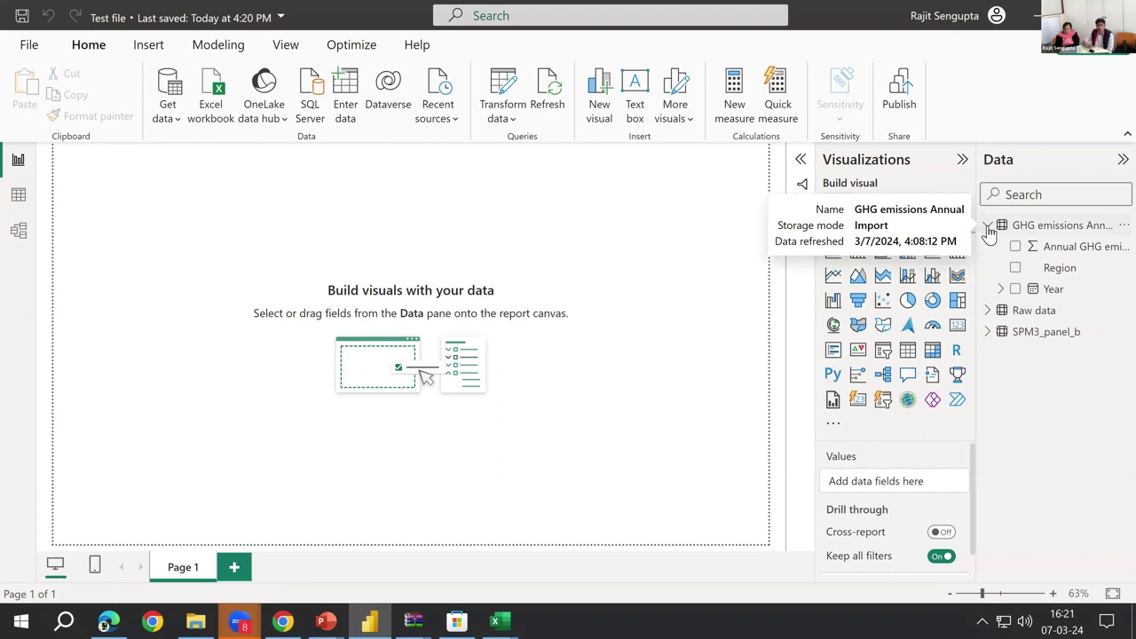
{"action": "left_click", "coordinate": [988, 227]}
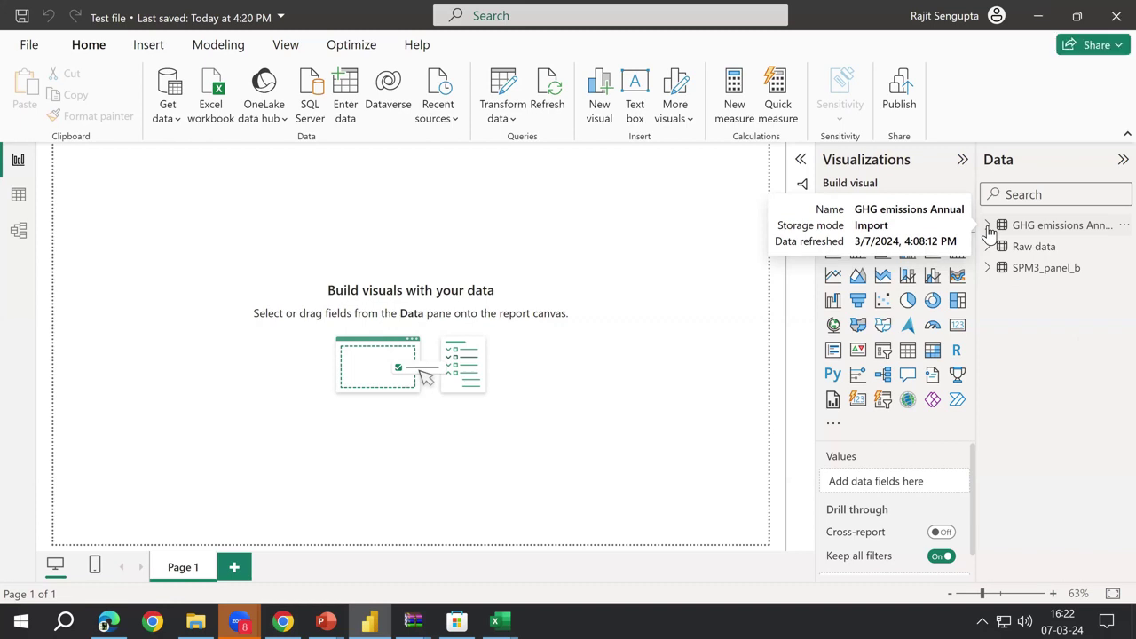
{"action": "left_click", "coordinate": [988, 246]}
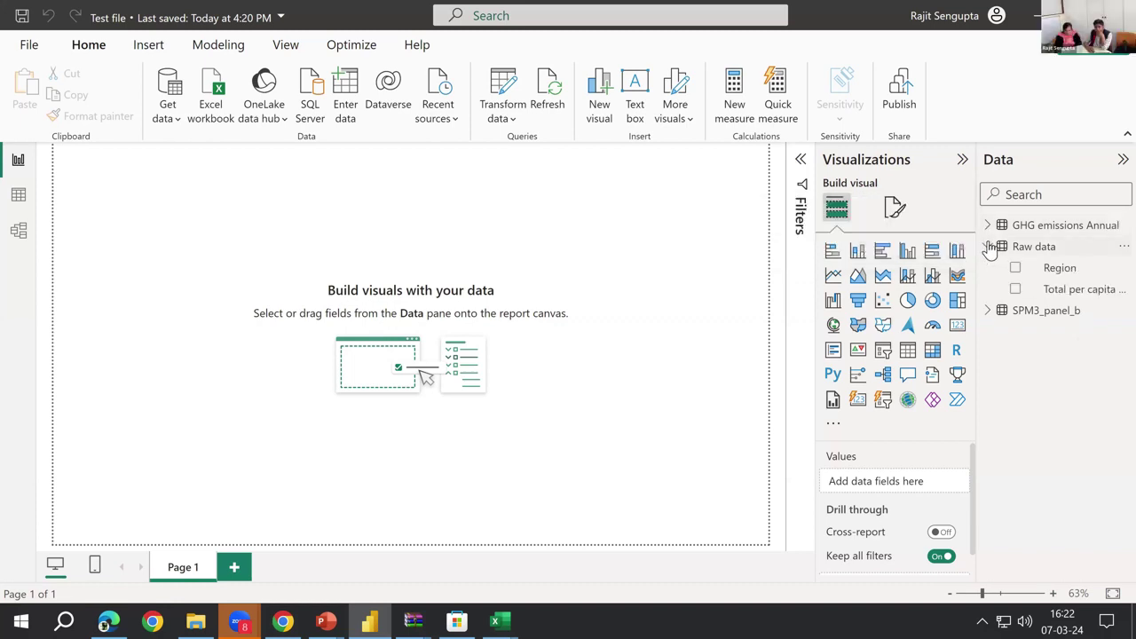
{"action": "left_click", "coordinate": [987, 245]}
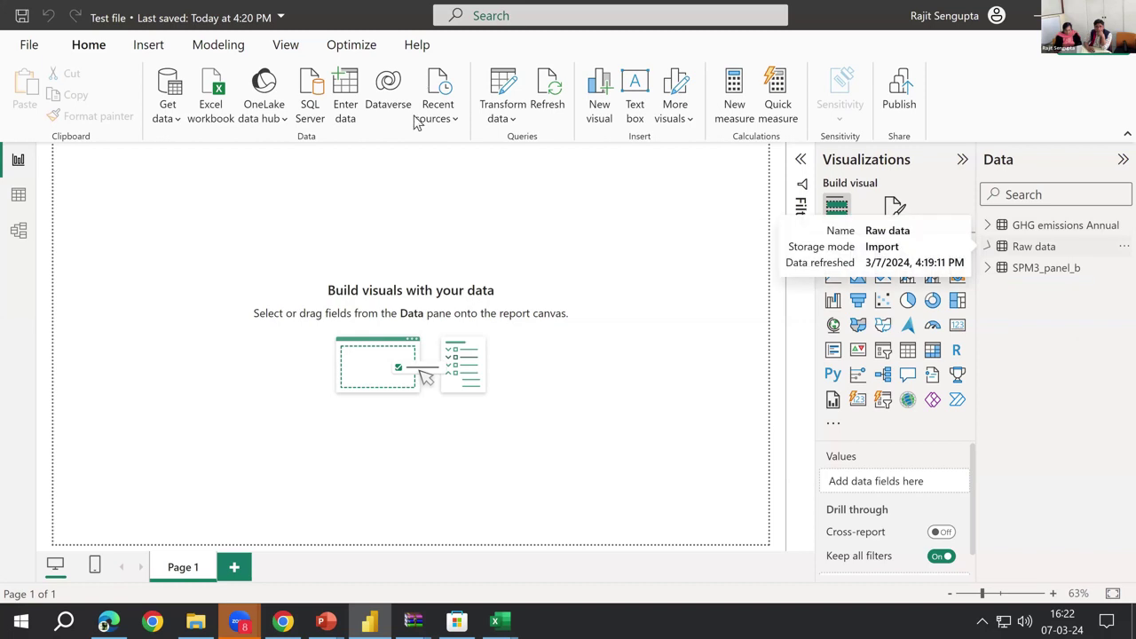
- Open Power Query Editor and examine the Remove Rows and Keep Rows options for the GHG emissions Annual query
{"action": "left_click", "coordinate": [489, 92]}
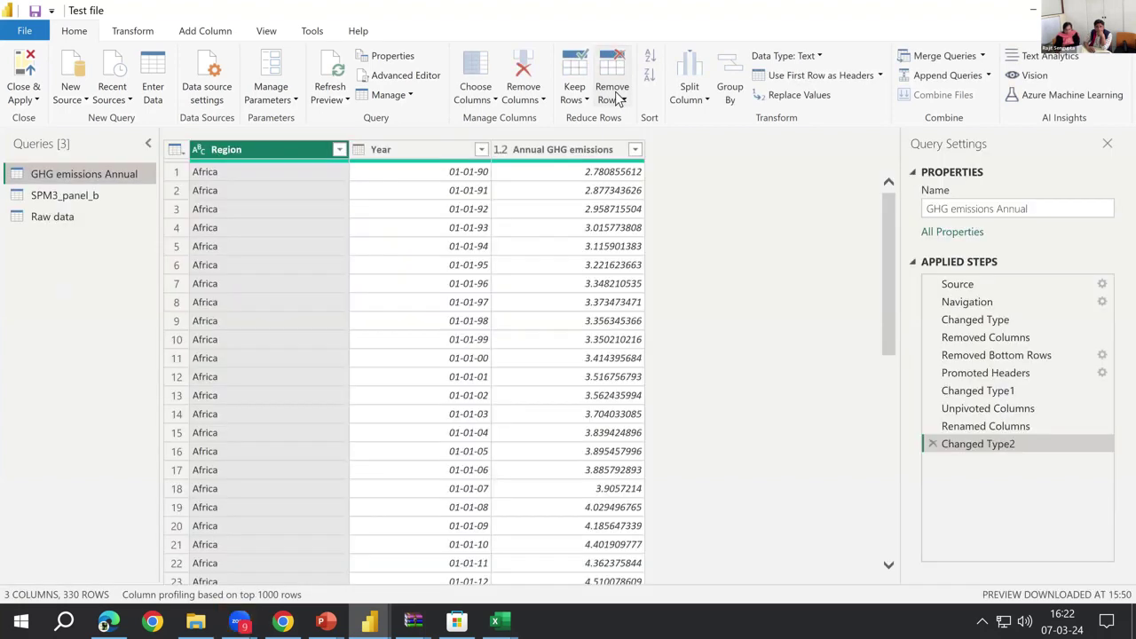
{"action": "left_click", "coordinate": [619, 99]}
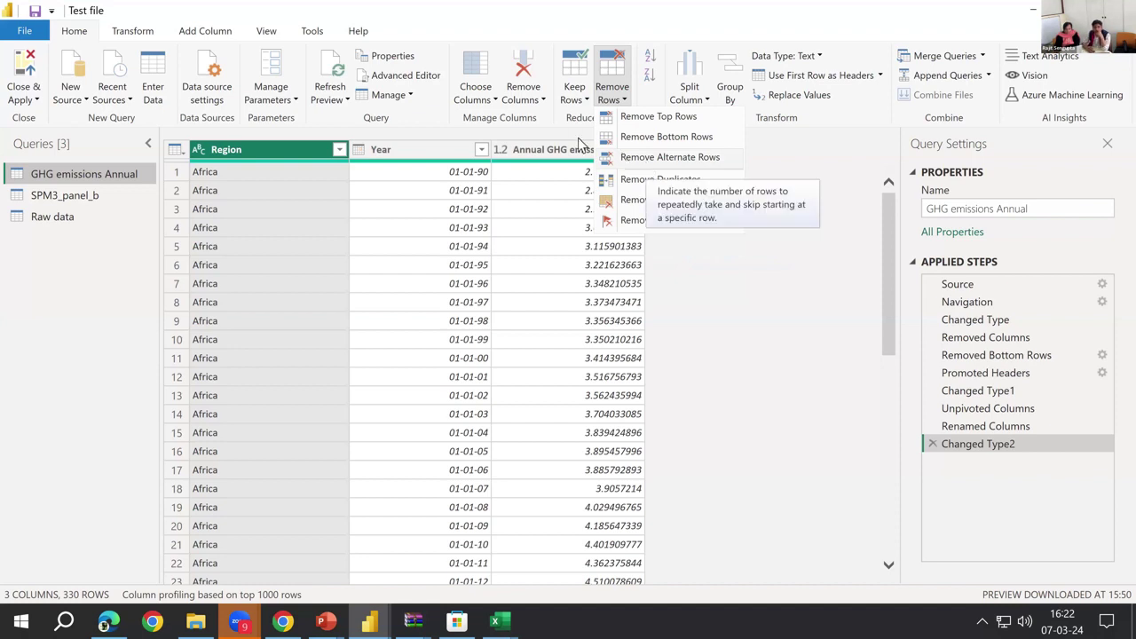
{"action": "left_click", "coordinate": [575, 86]}
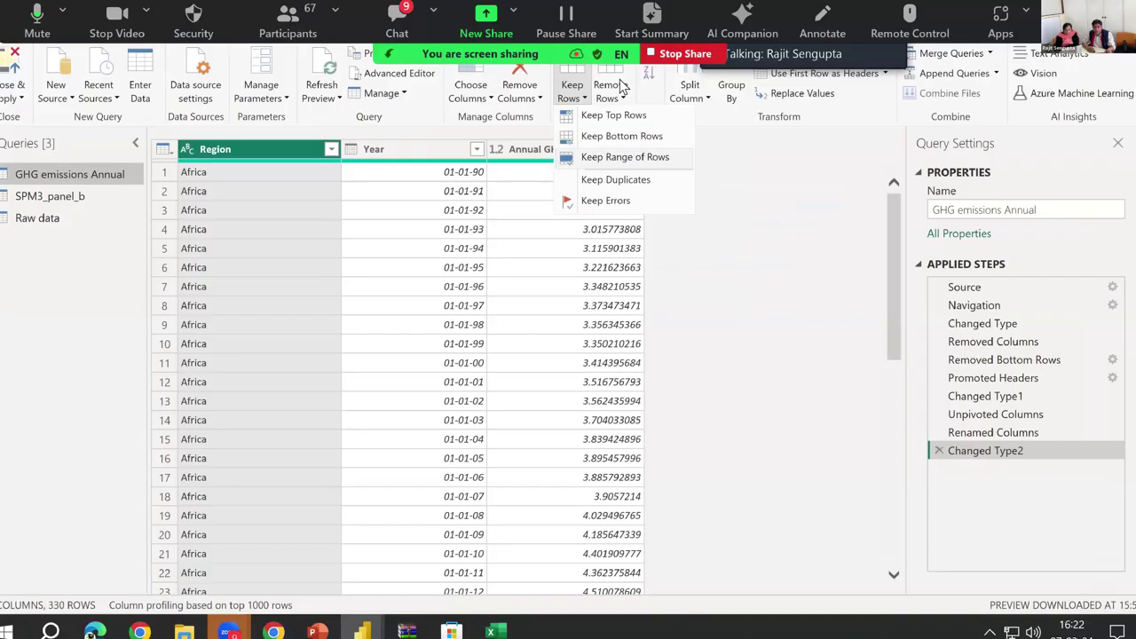
{"action": "left_click", "coordinate": [574, 10]}
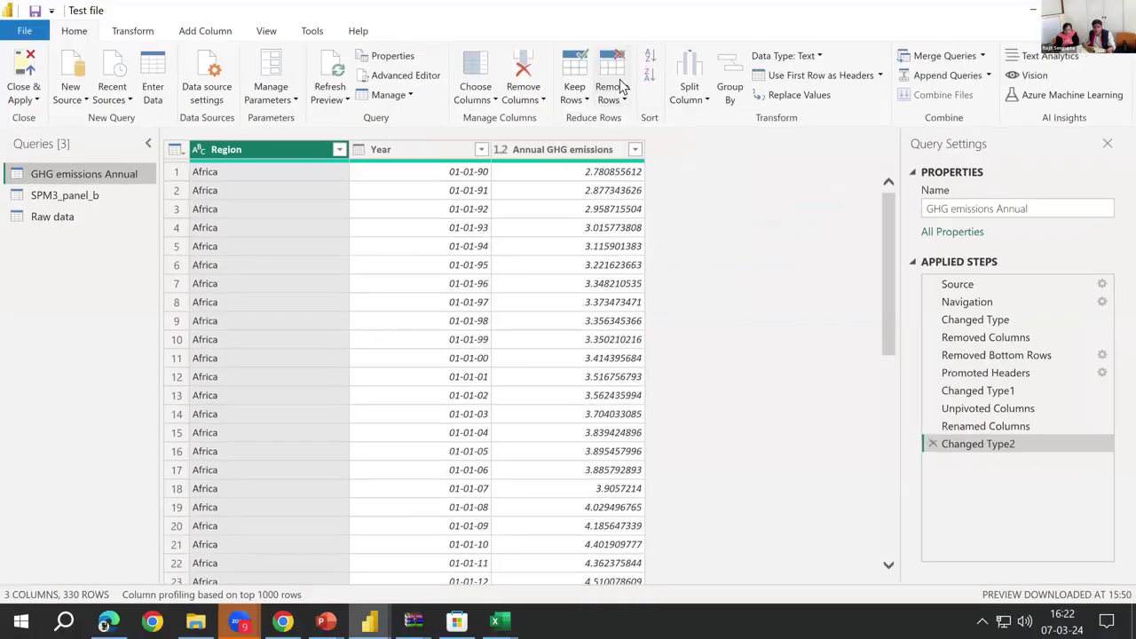
{"action": "left_click", "coordinate": [575, 10]}
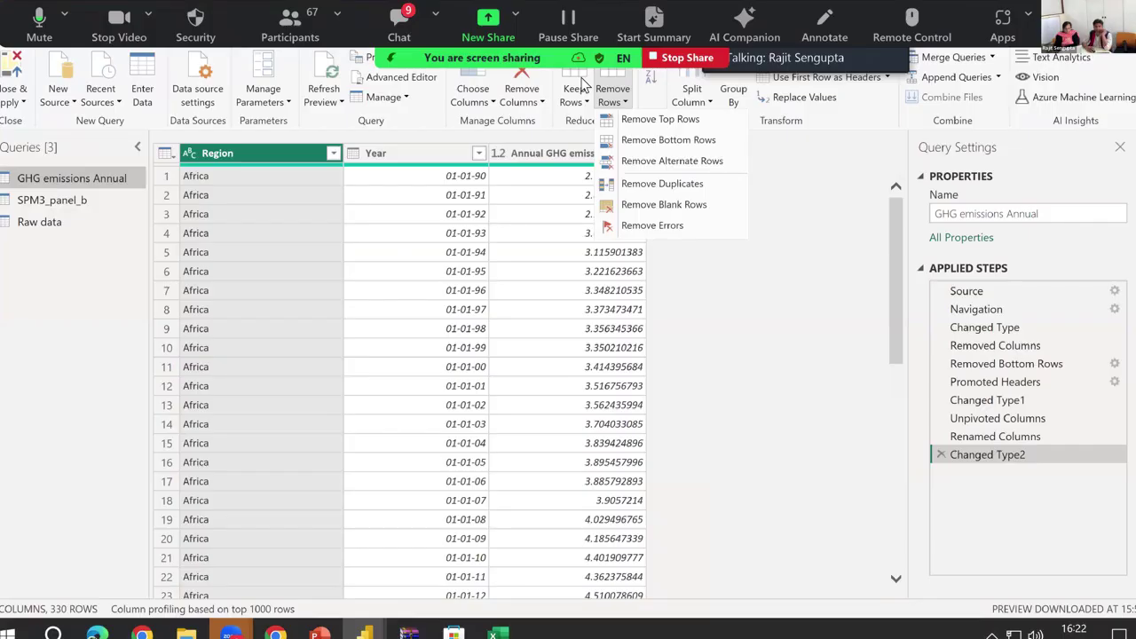
{"action": "left_click", "coordinate": [622, 114]}
{"action": "left_click", "coordinate": [603, 97]}
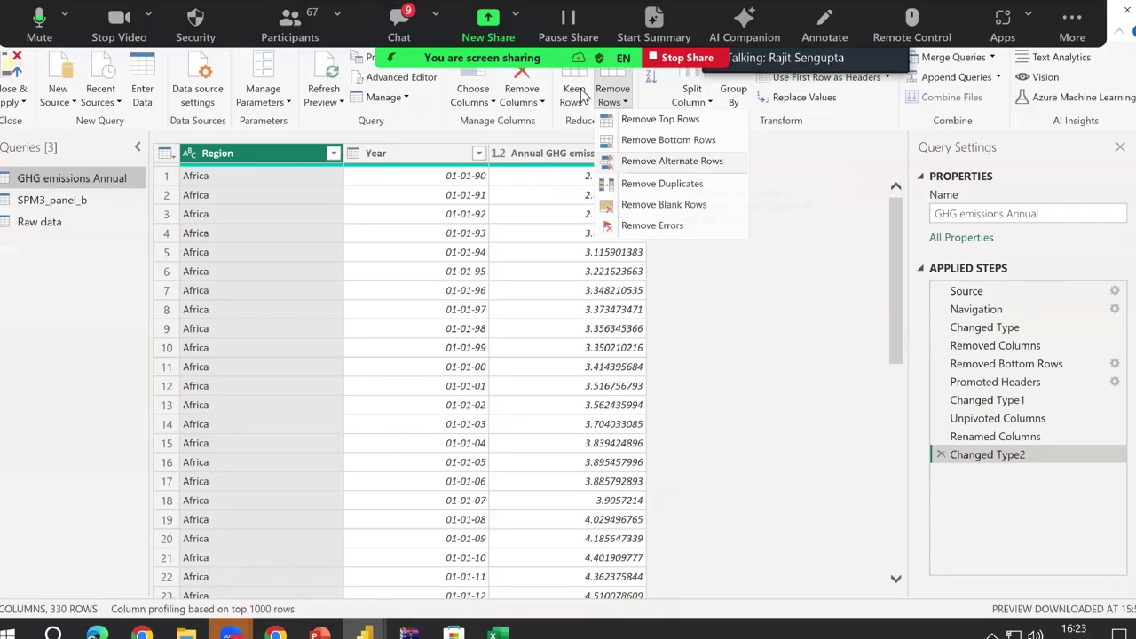
{"action": "left_click", "coordinate": [583, 94]}
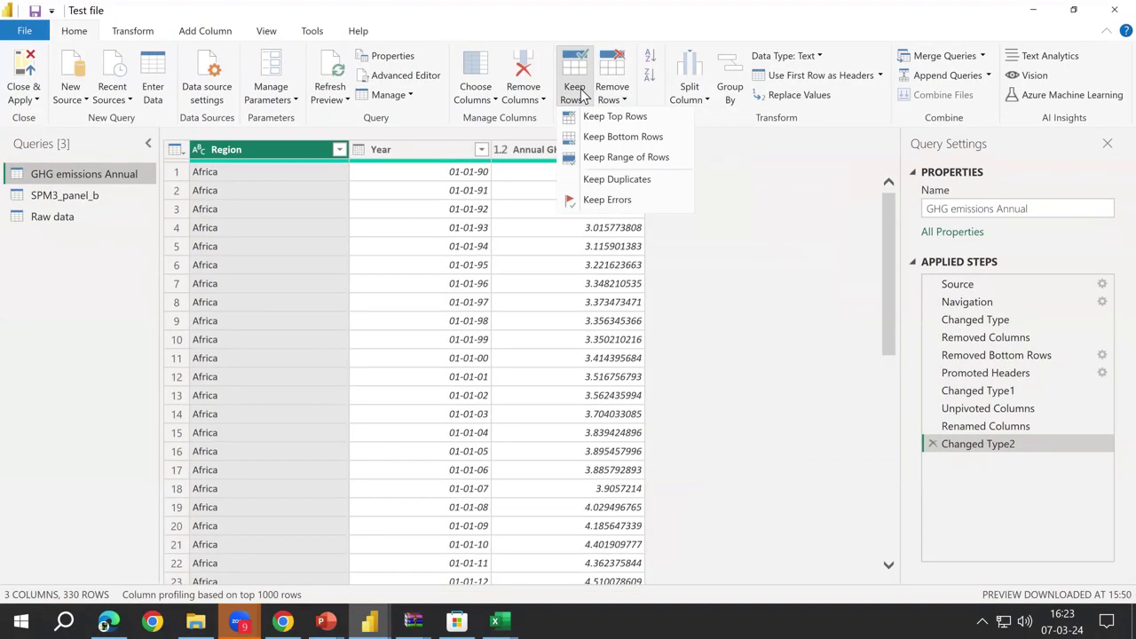
{"action": "left_click", "coordinate": [583, 94]}
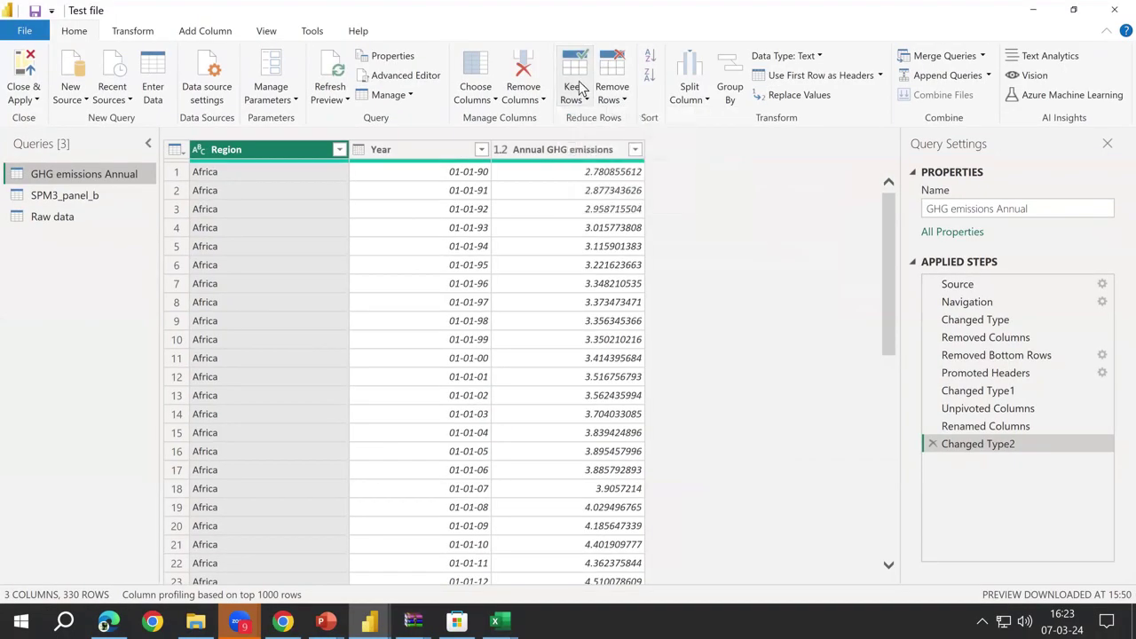